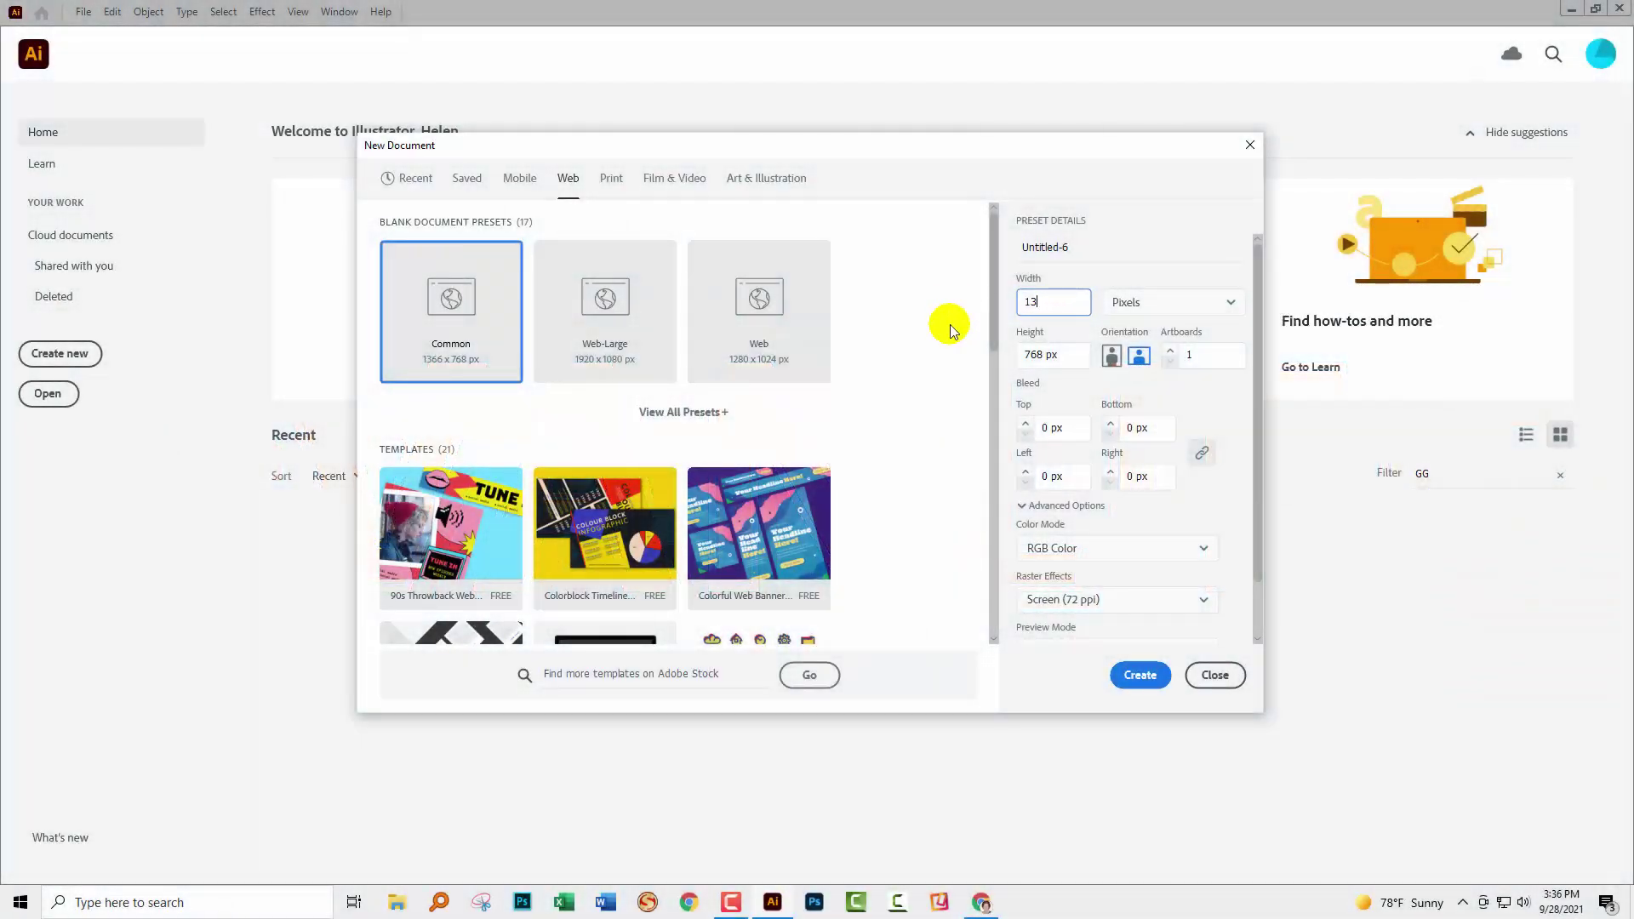
- Create a new Web document 1000 px wide by 600 px high
type("100")
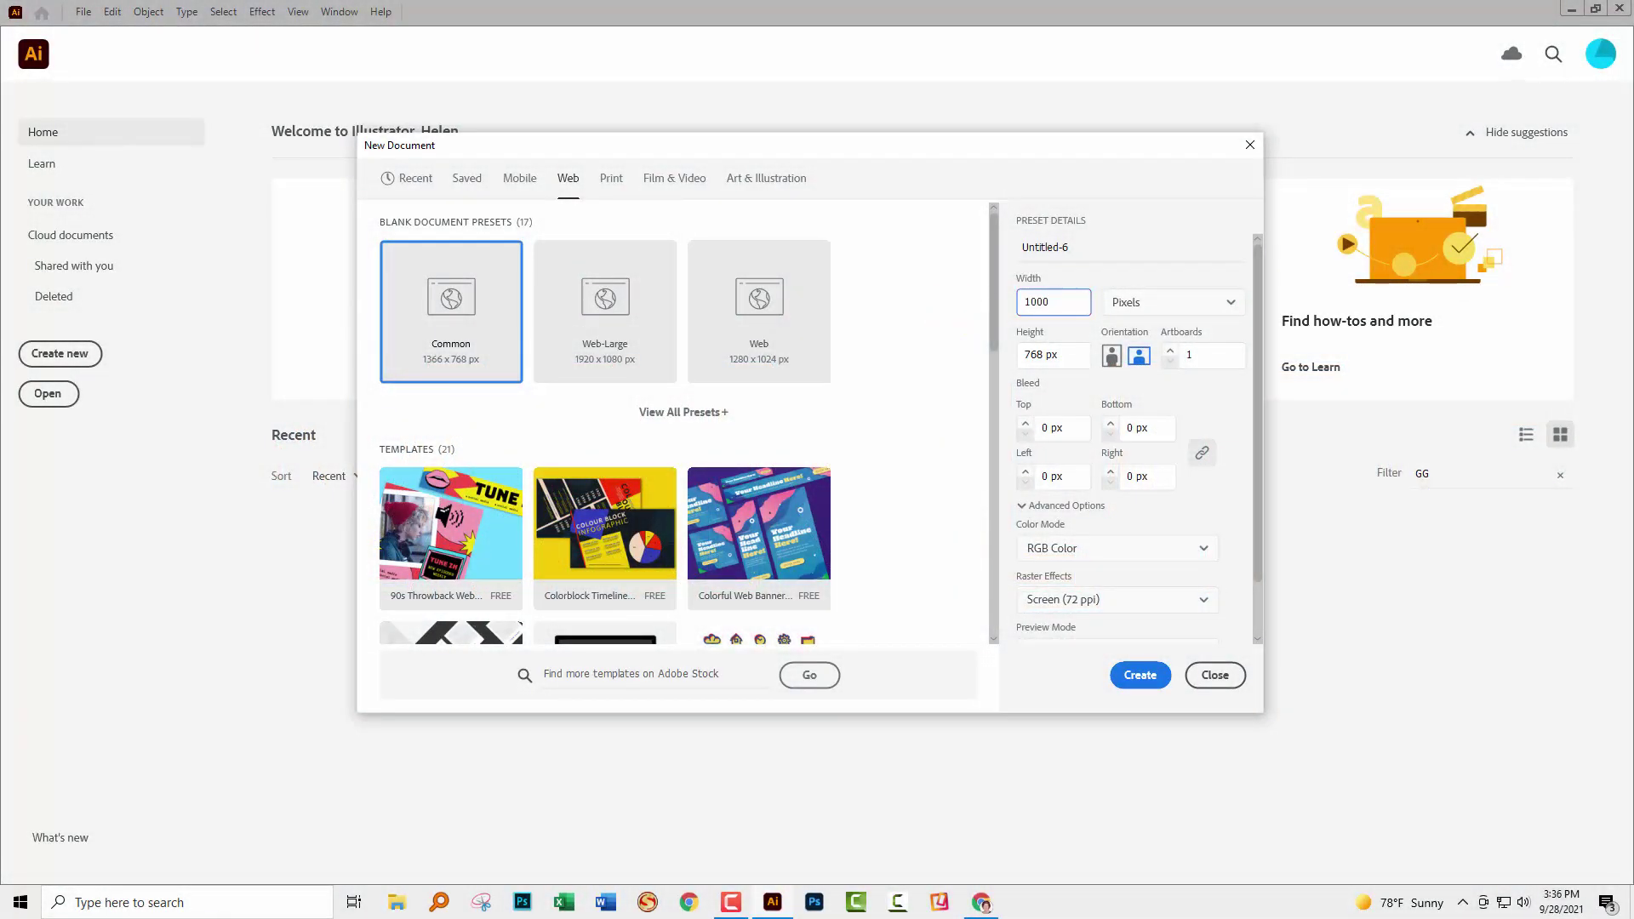
type("0")
key("Tab")
key("Tab")
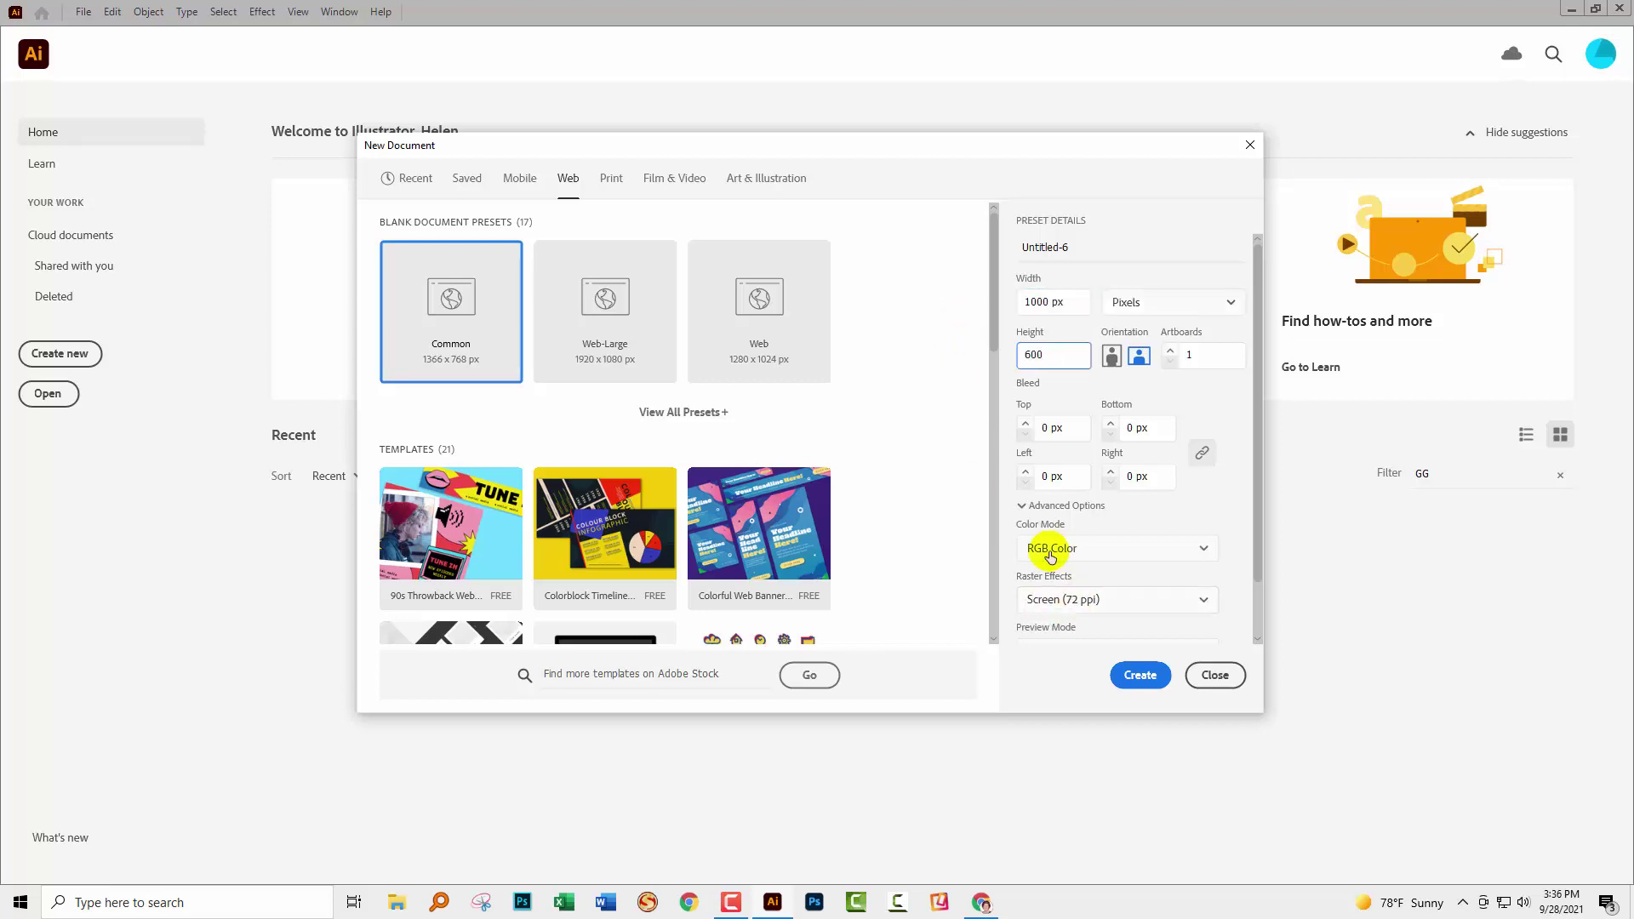
left_click(1140, 675)
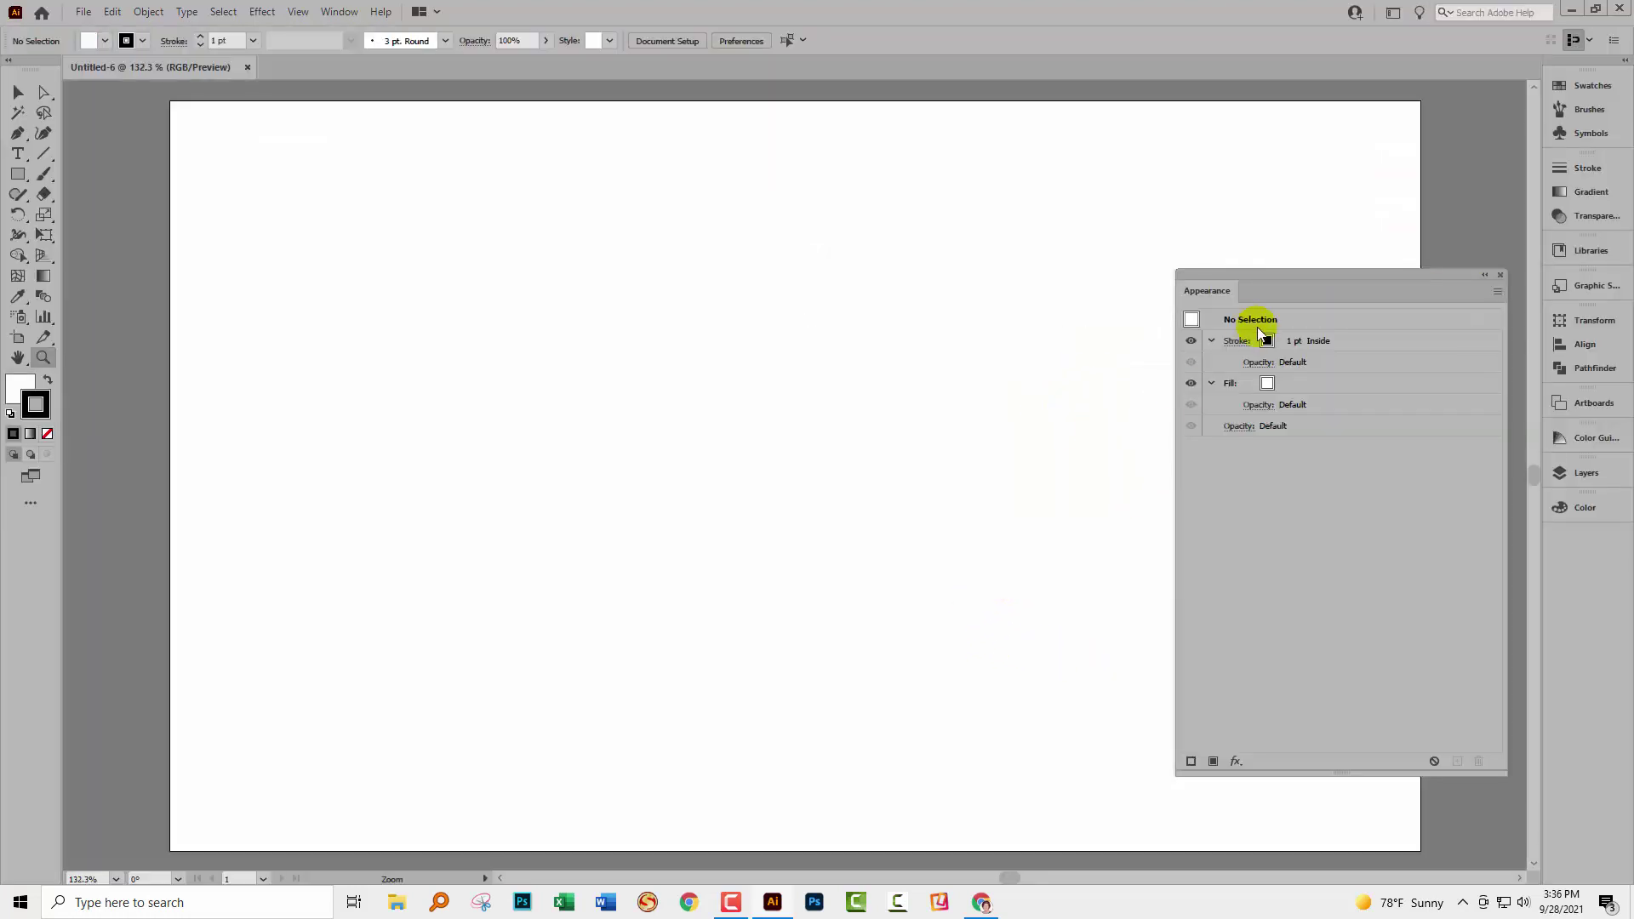
- Close the Appearance panel and set the Type tool to Myriad Pro Bold at 120 pt
left_click_drag(1213, 274, 1303, 328)
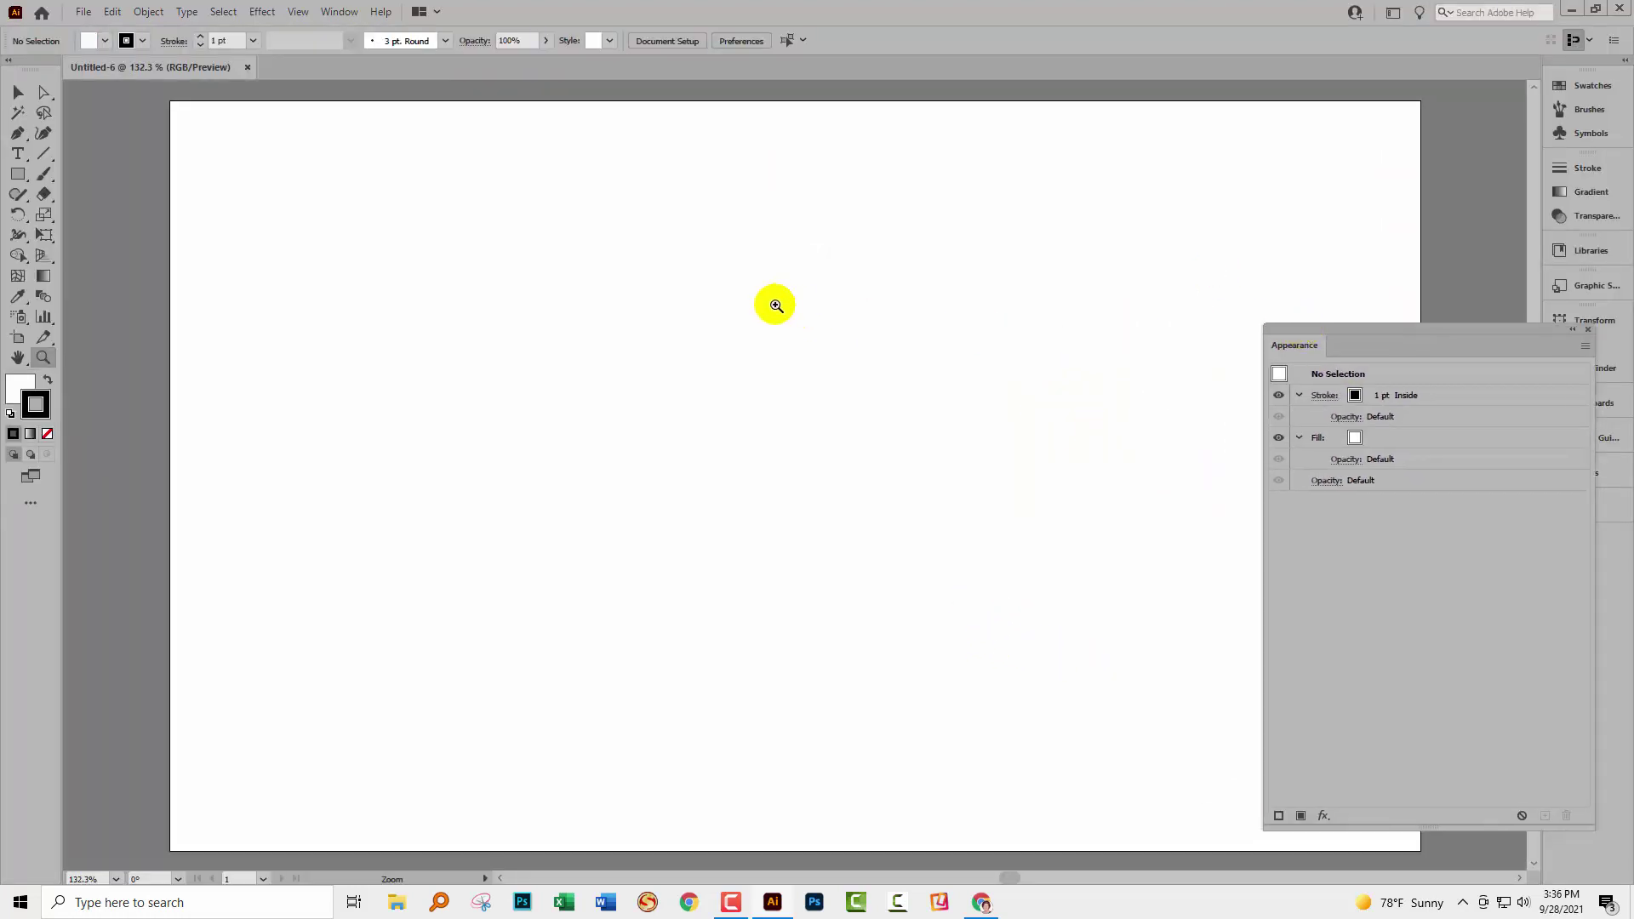
left_click(1586, 327)
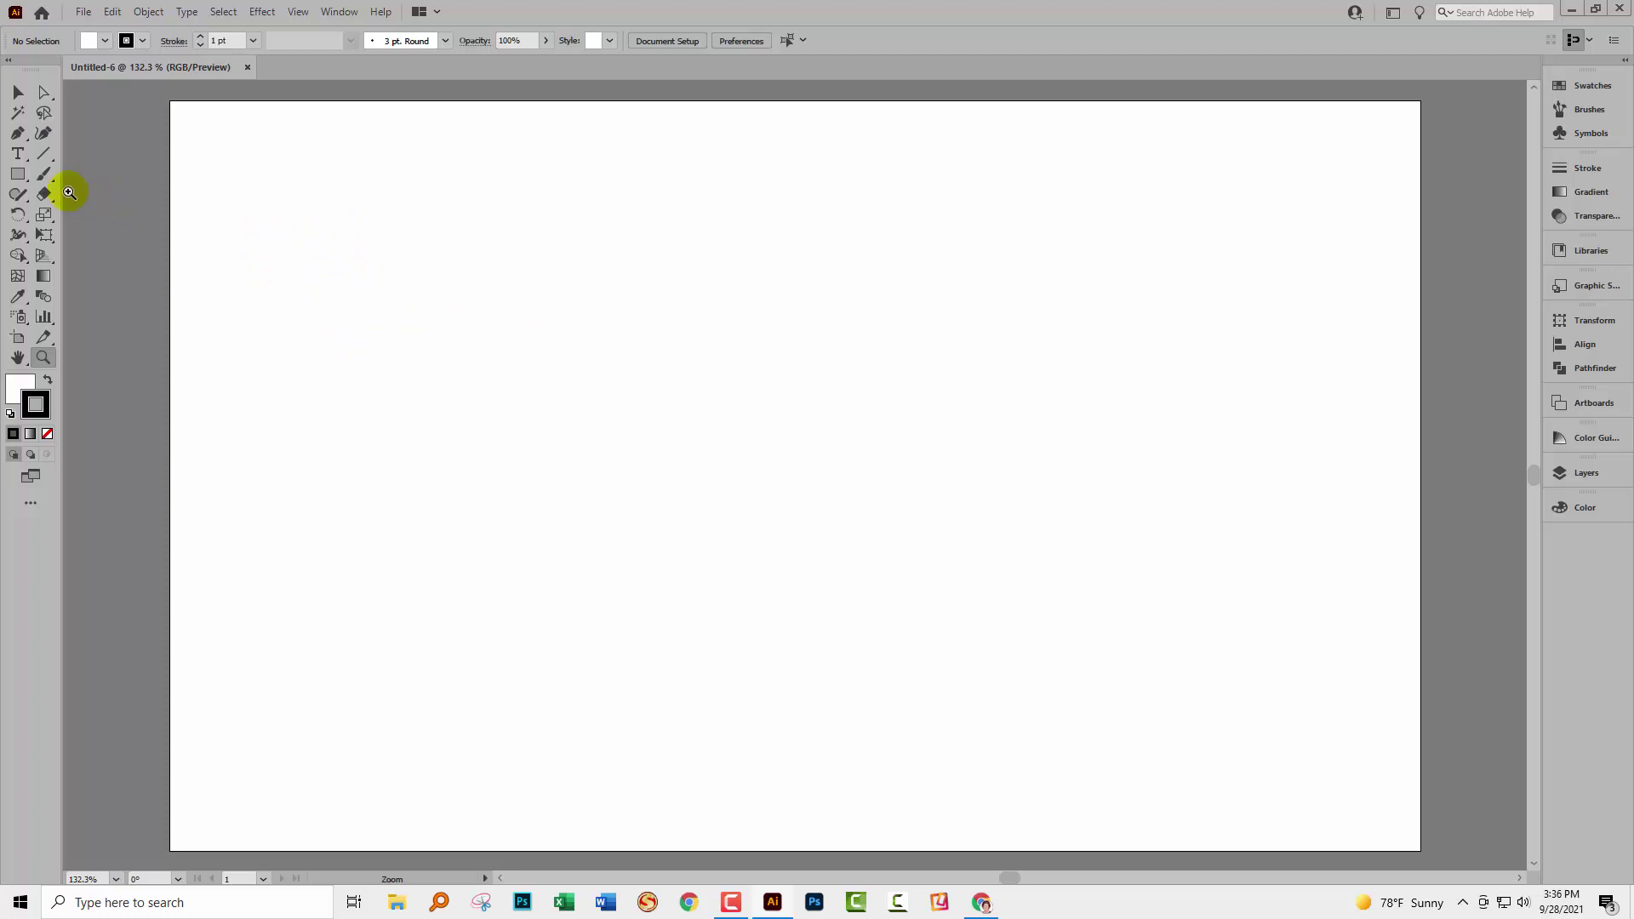
left_click(16, 156)
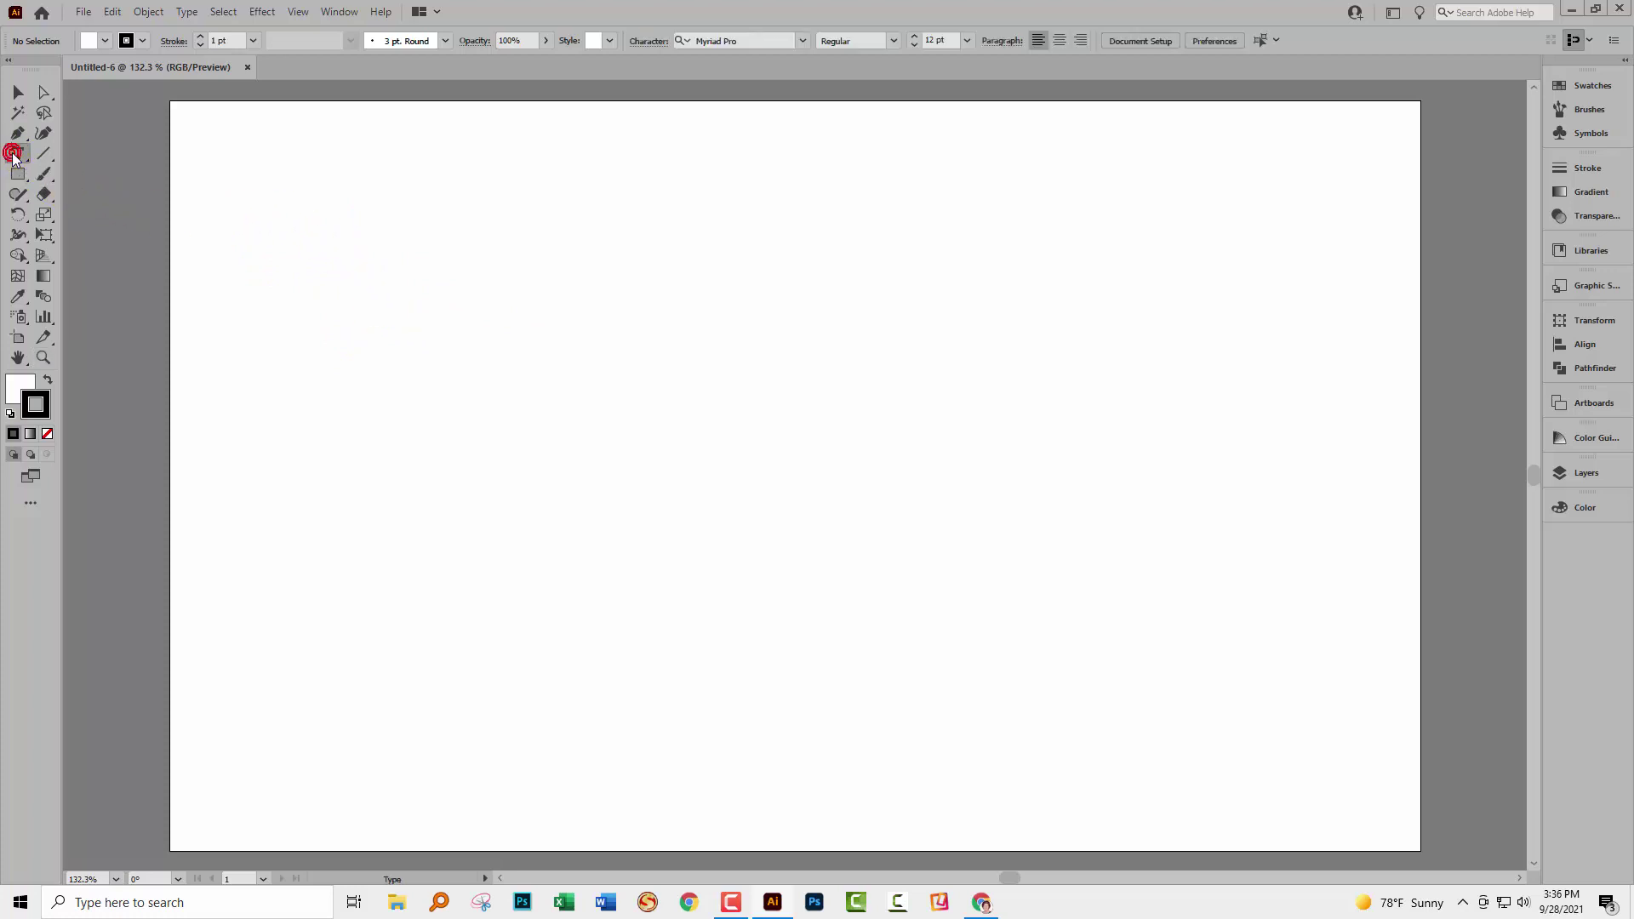
left_click(270, 395)
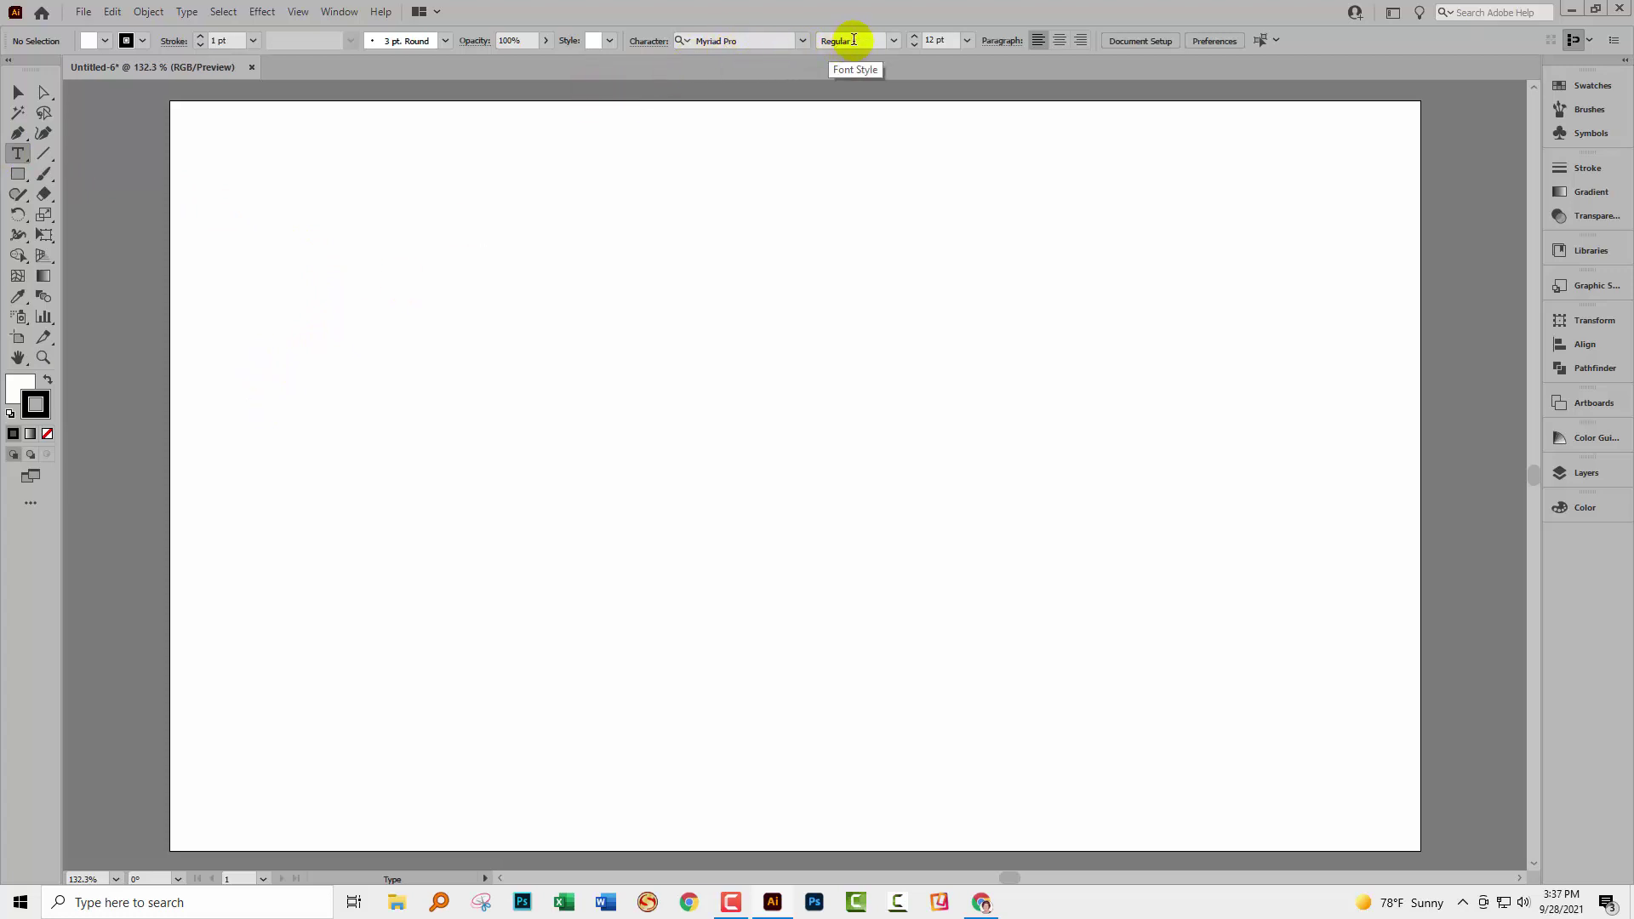
left_click(892, 41)
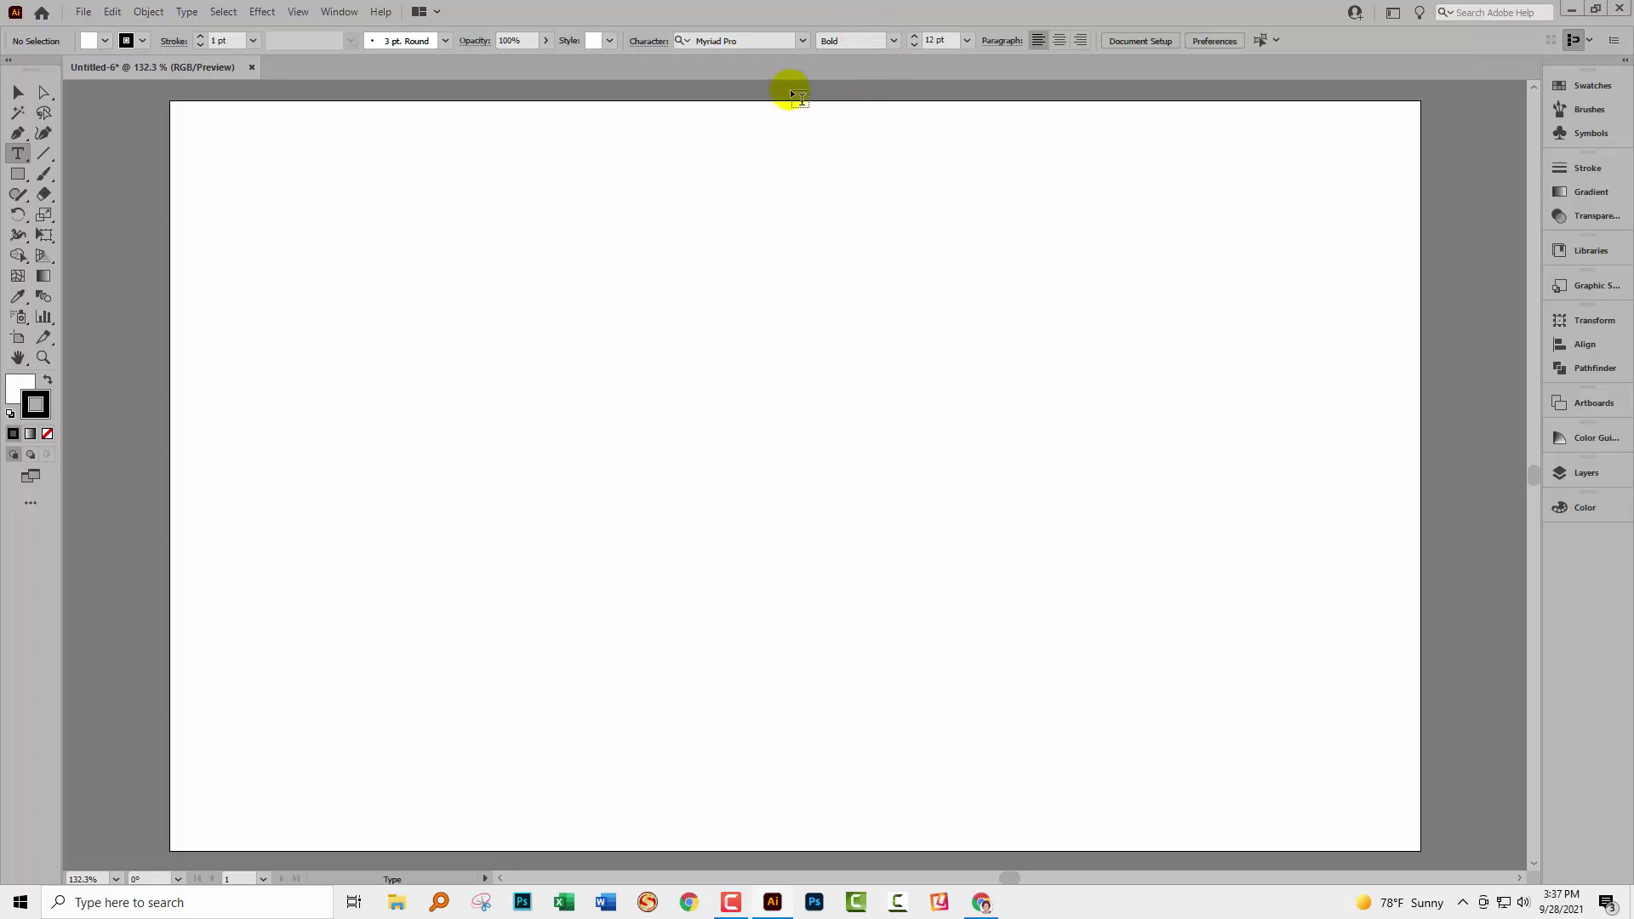
left_click(943, 38)
type("120")
key("Tab")
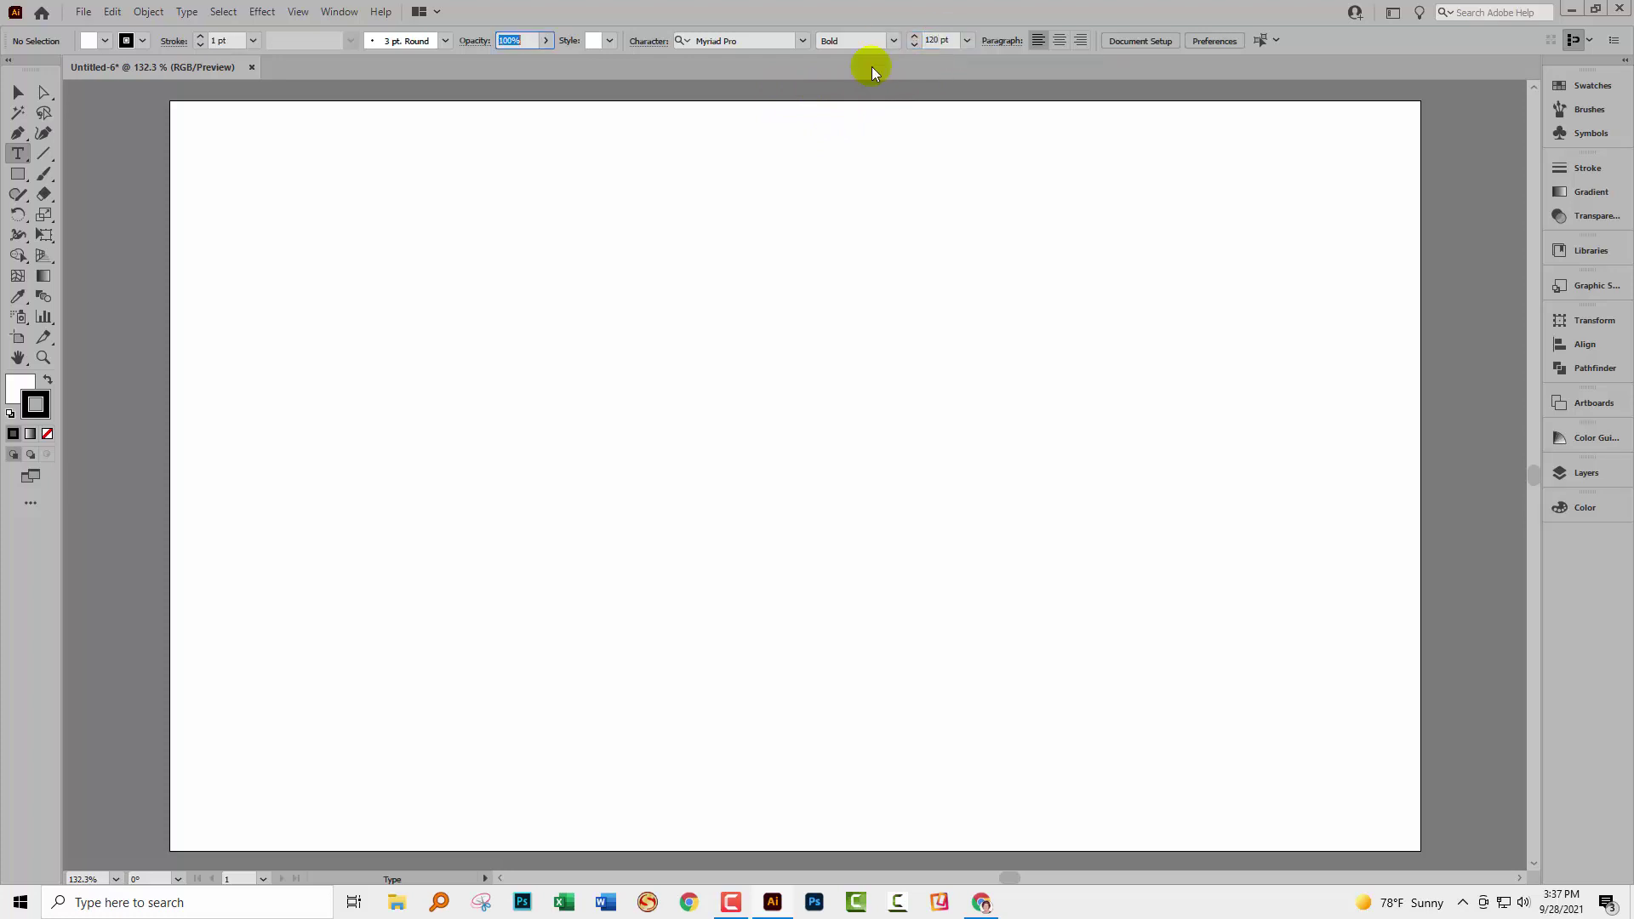
- Type #VANLIFE, enlarge it to about 159 pt and move it toward the artboard centre
left_click(229, 422)
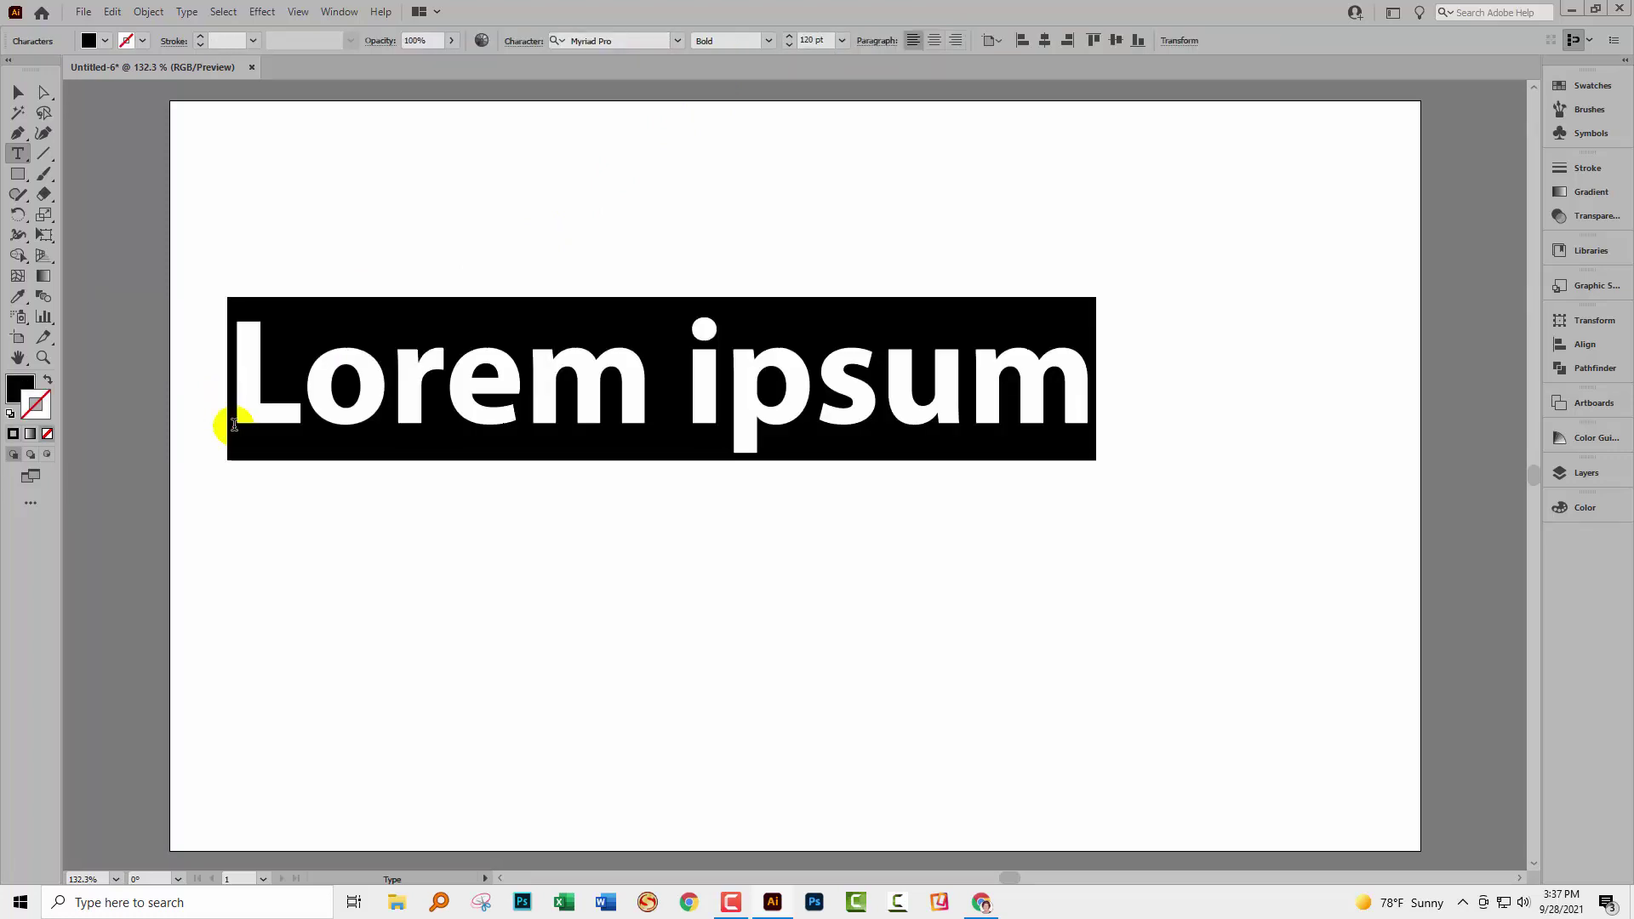
type("#")
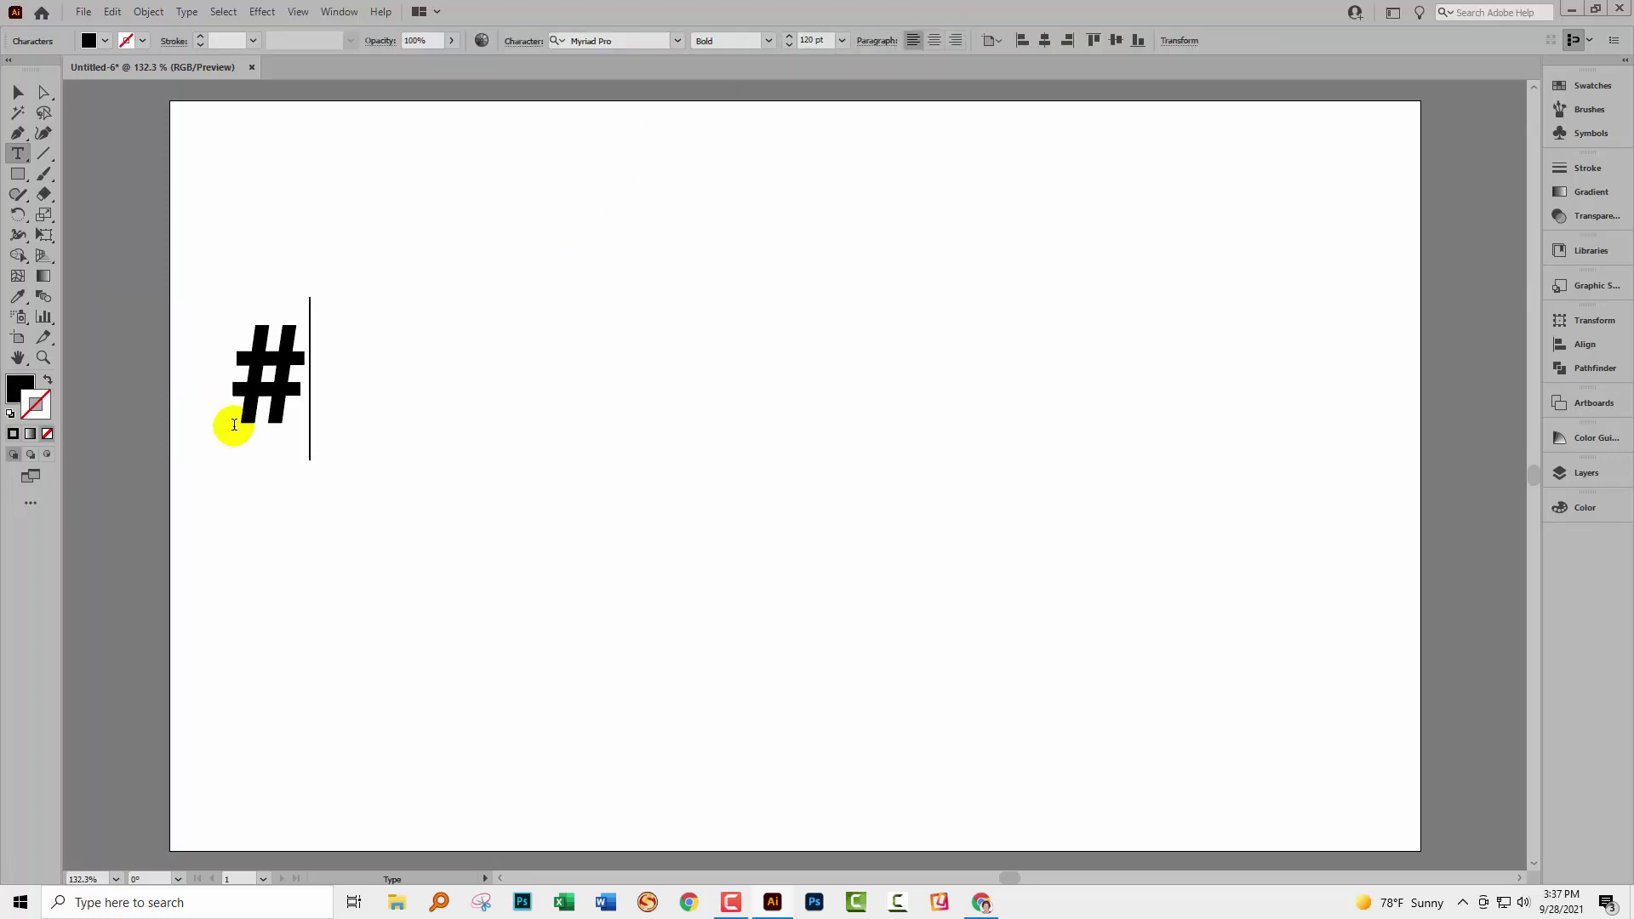
type("V")
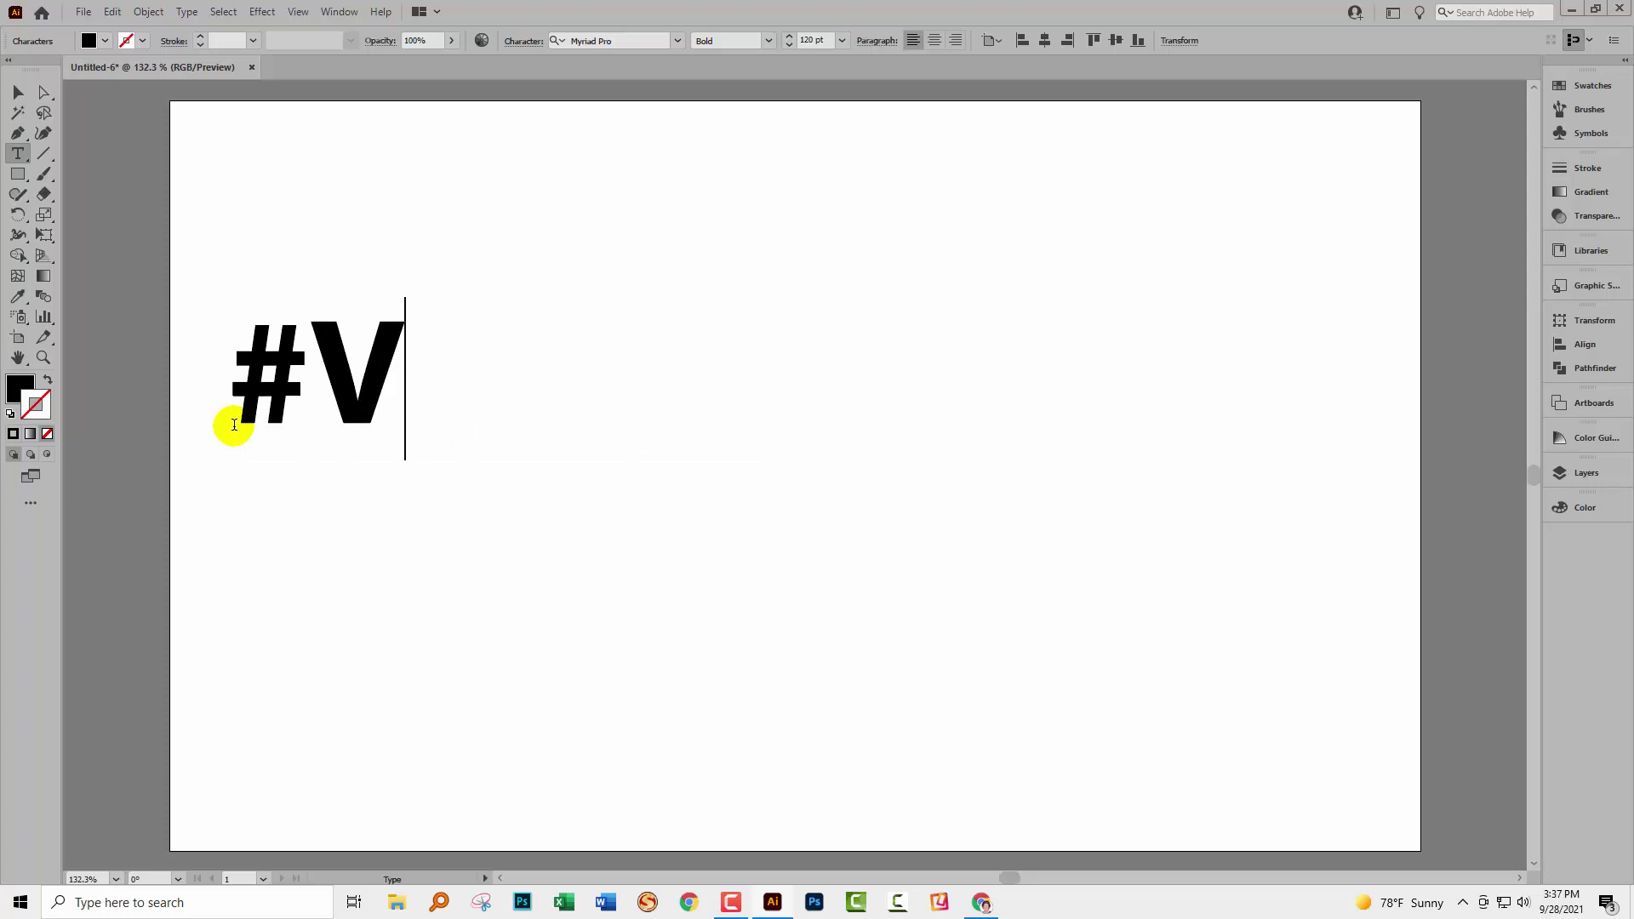
type("ANLIFE")
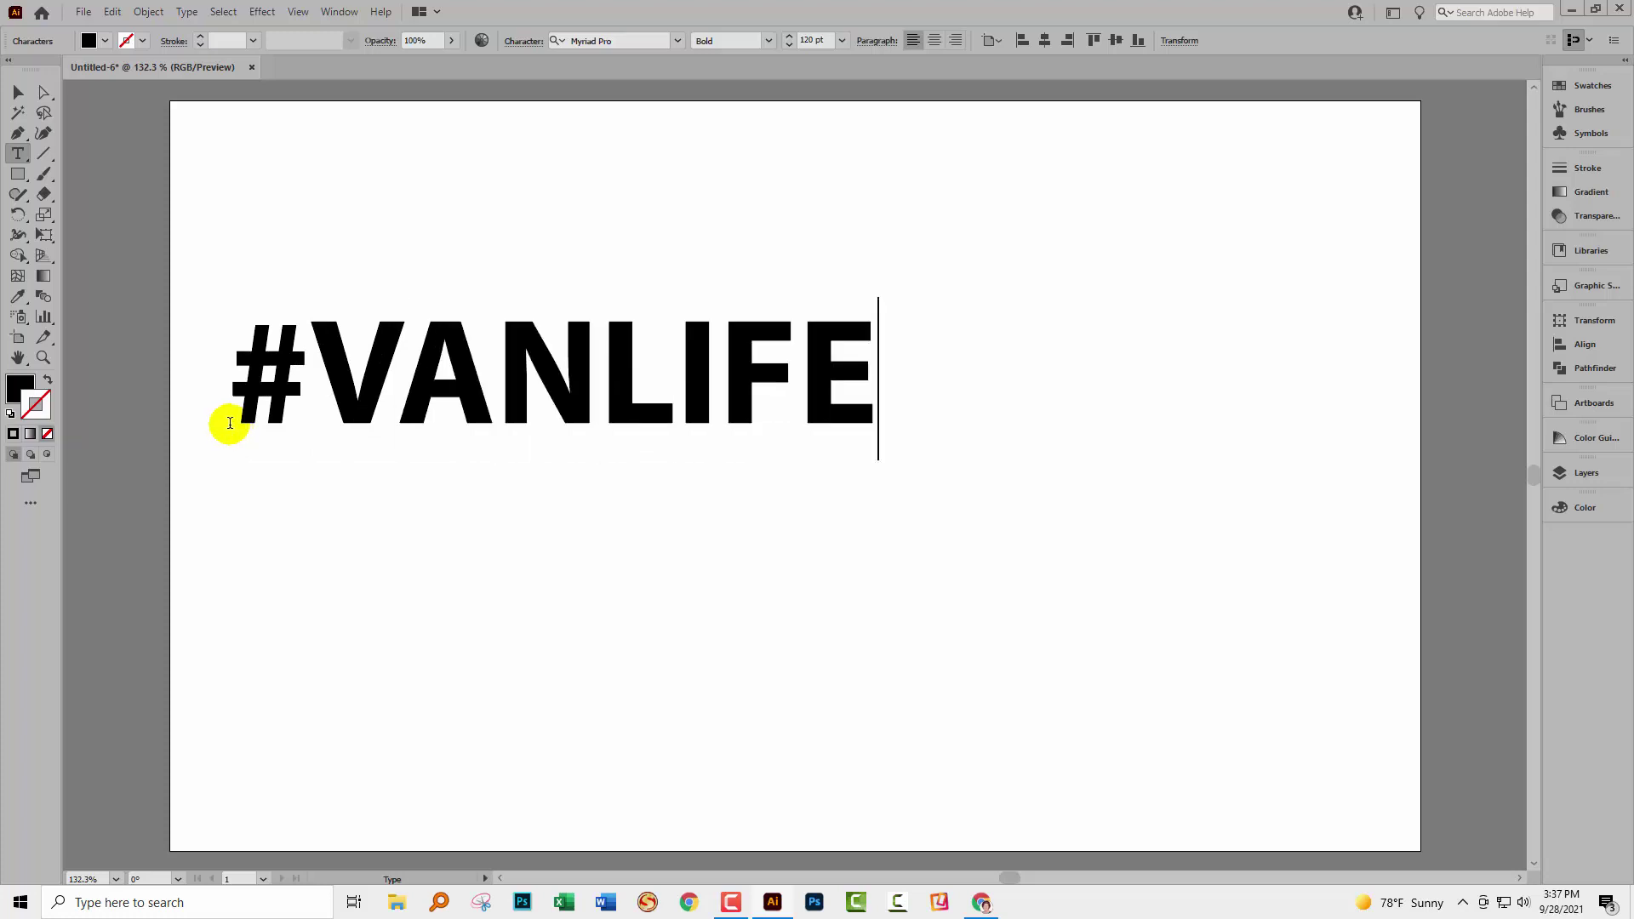
left_click(18, 92)
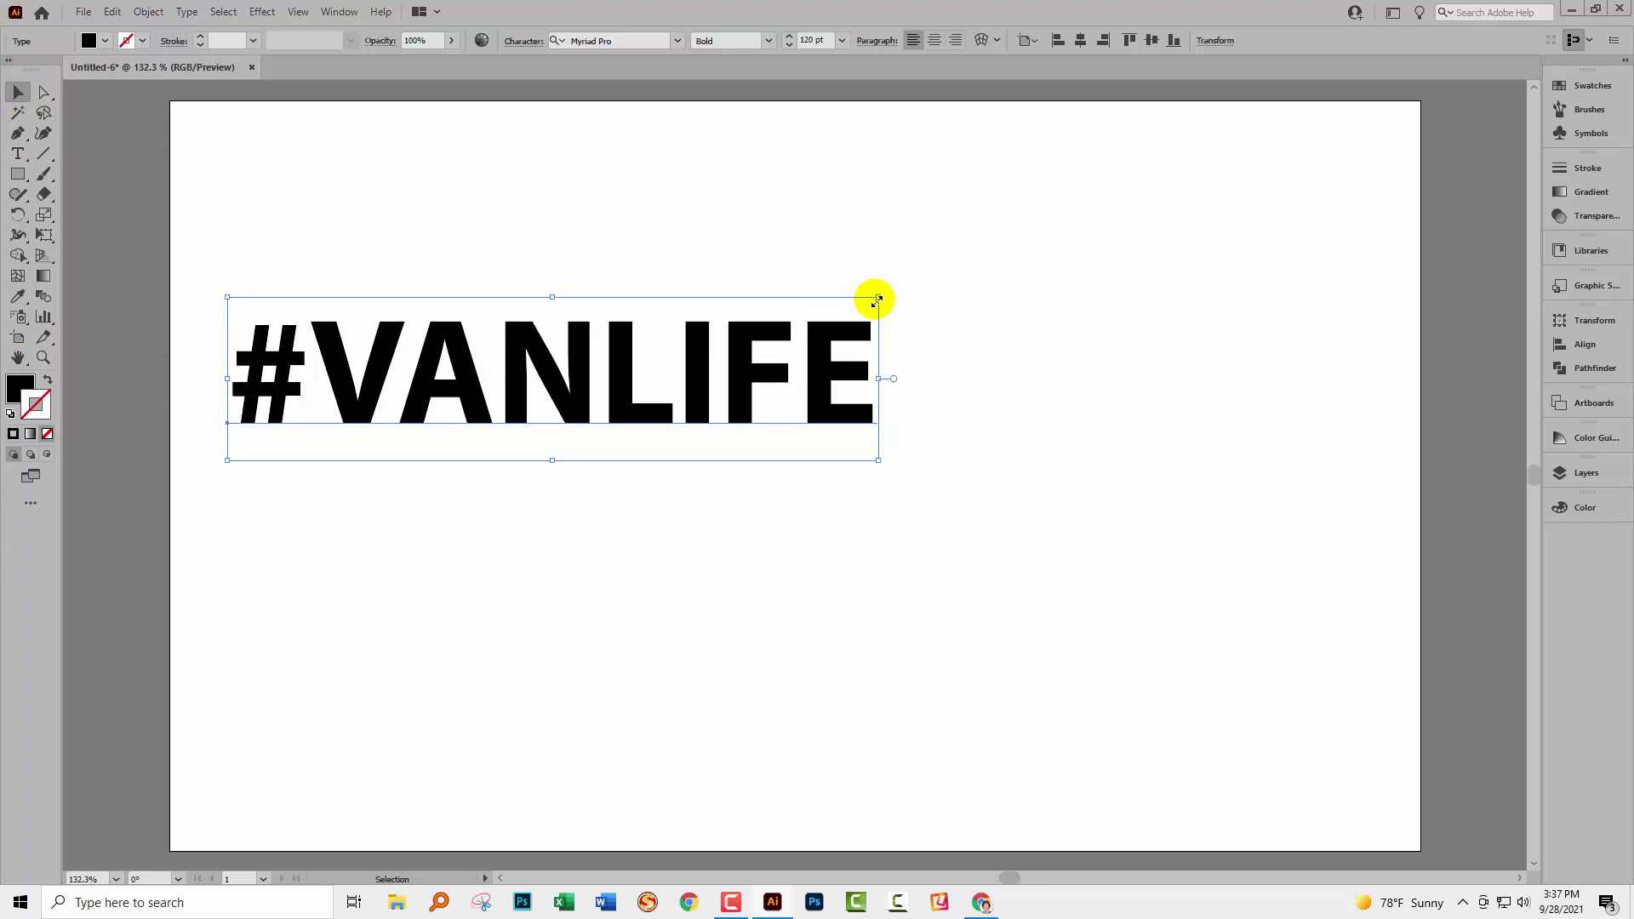
left_click_drag(877, 298, 1063, 196)
left_click_drag(927, 352, 1005, 453)
left_click(17, 173)
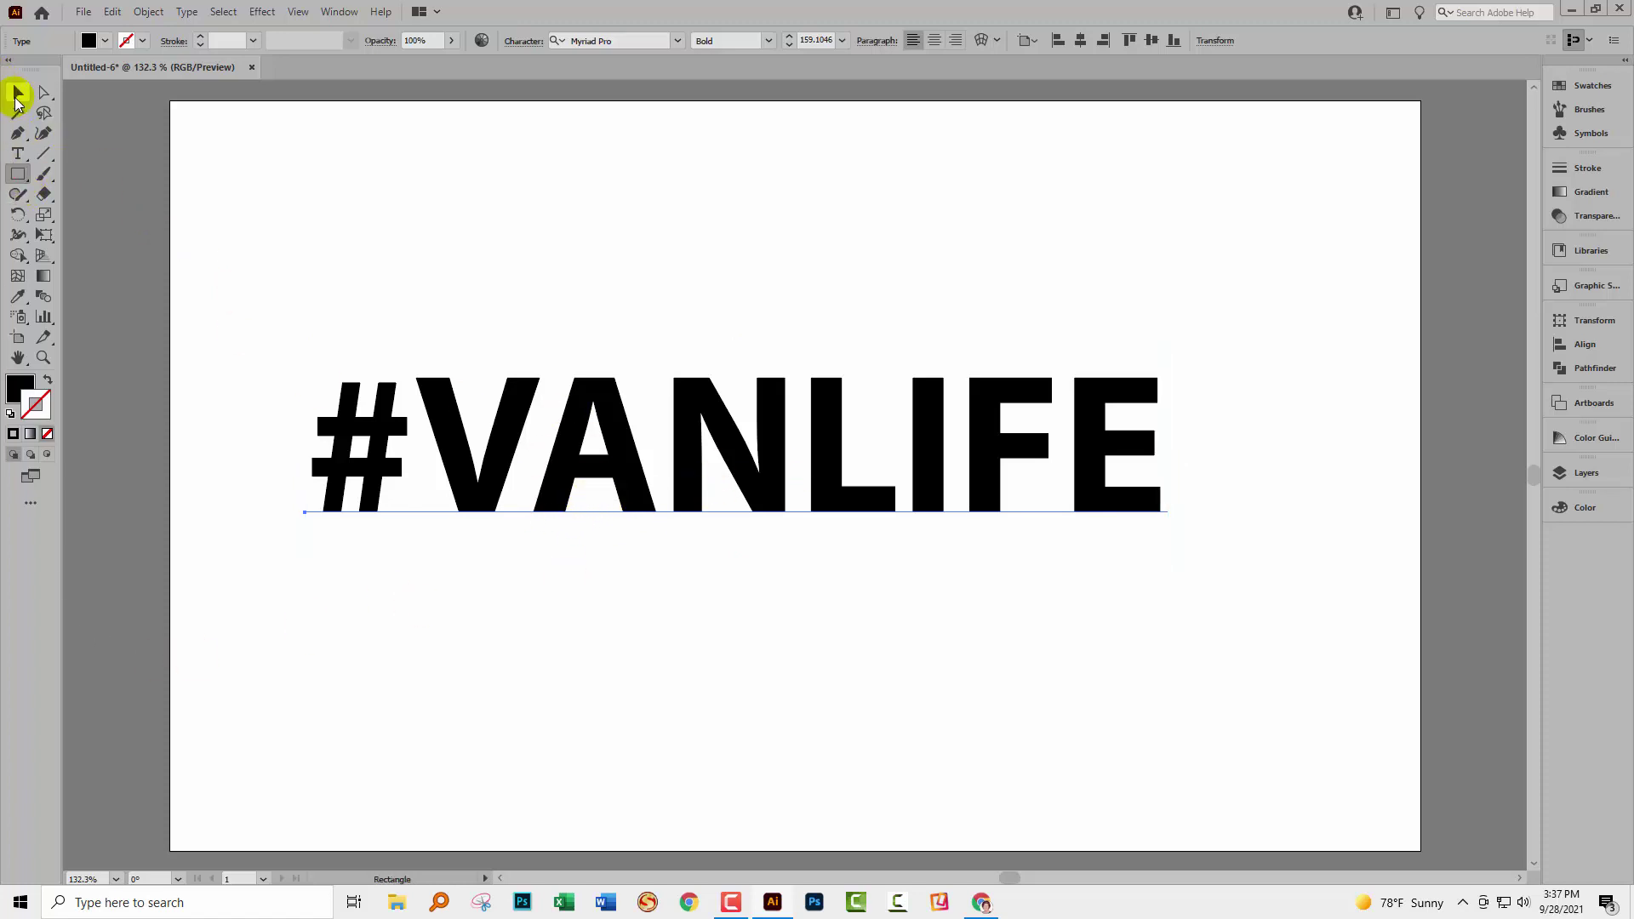
- Reselect #VANLIFE and show the Appearance panel, moved beside the text and made smaller
left_click(18, 94)
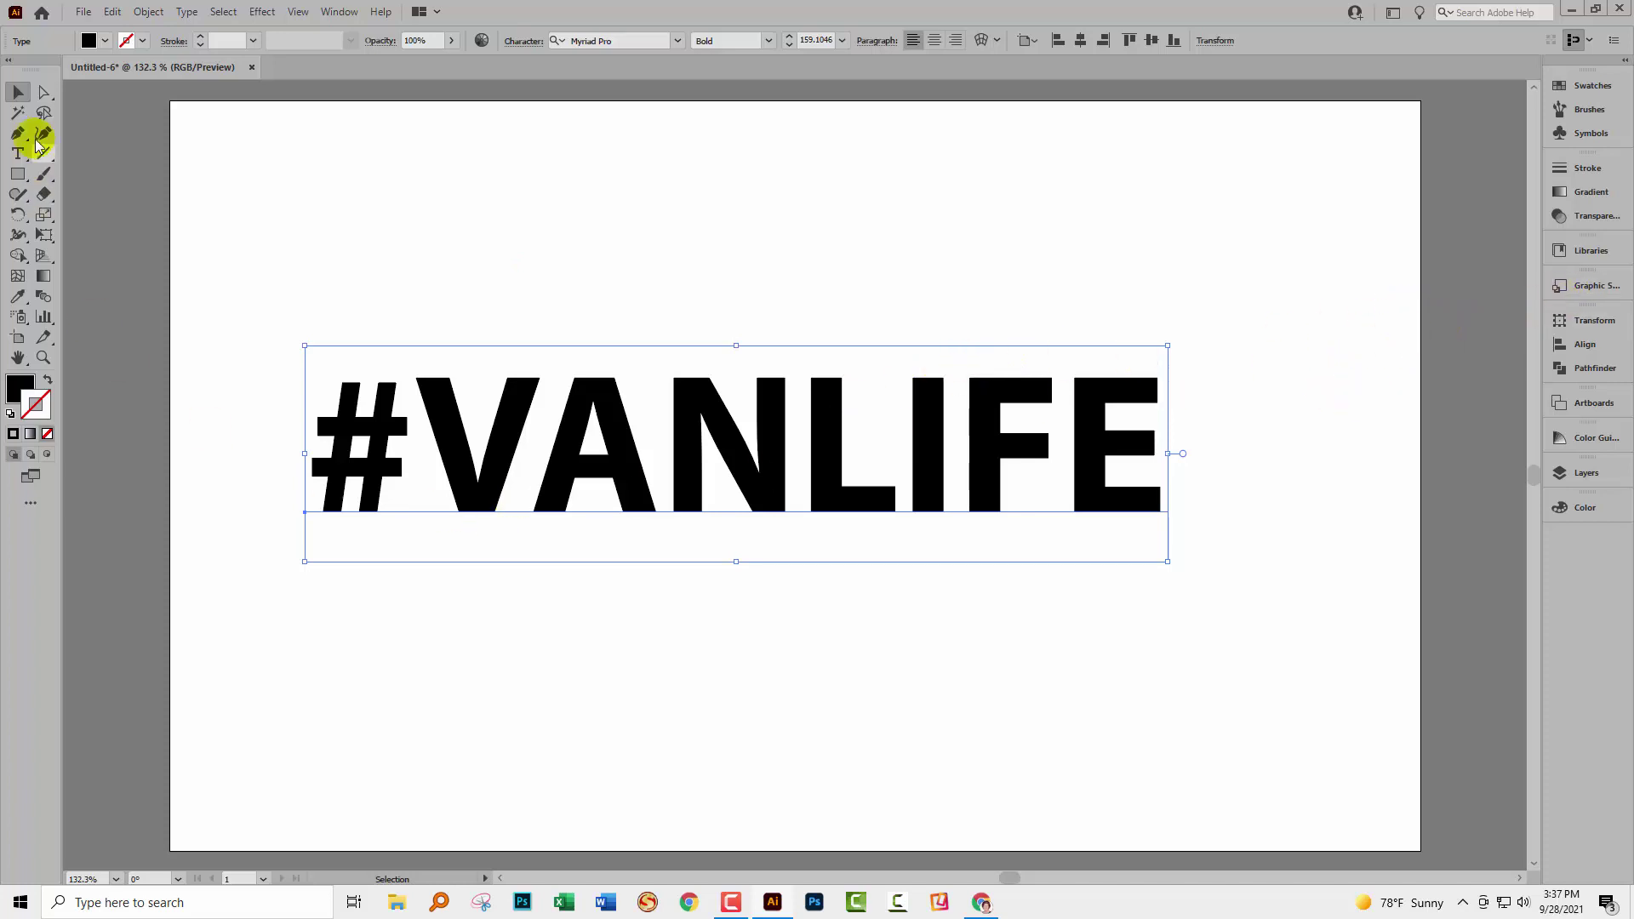
left_click(337, 11)
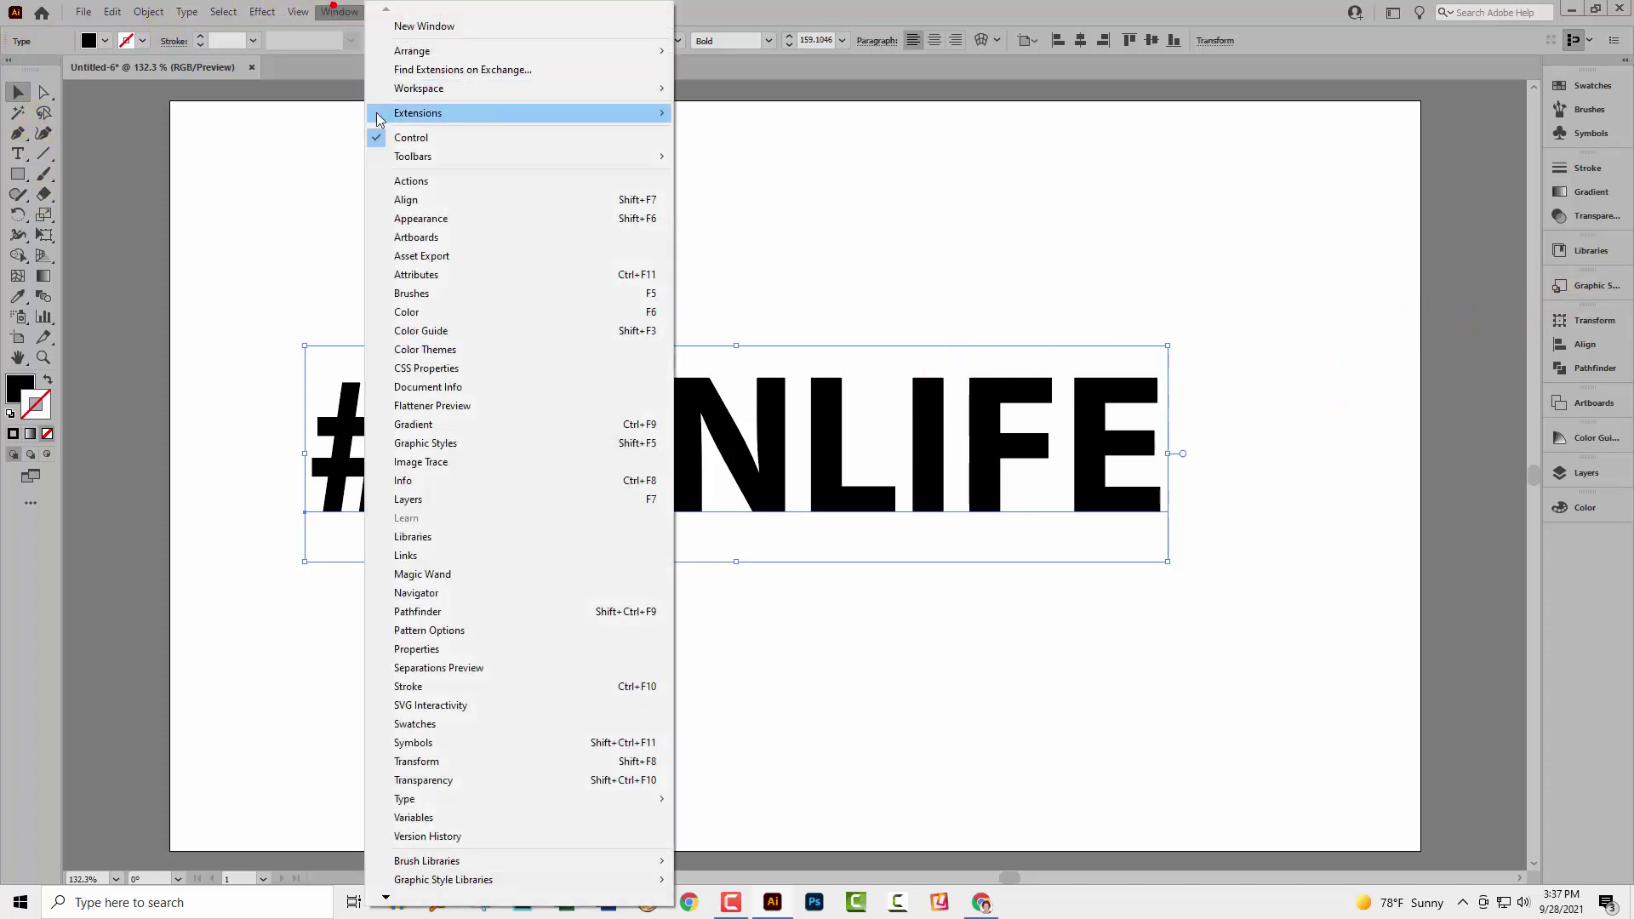
left_click(431, 220)
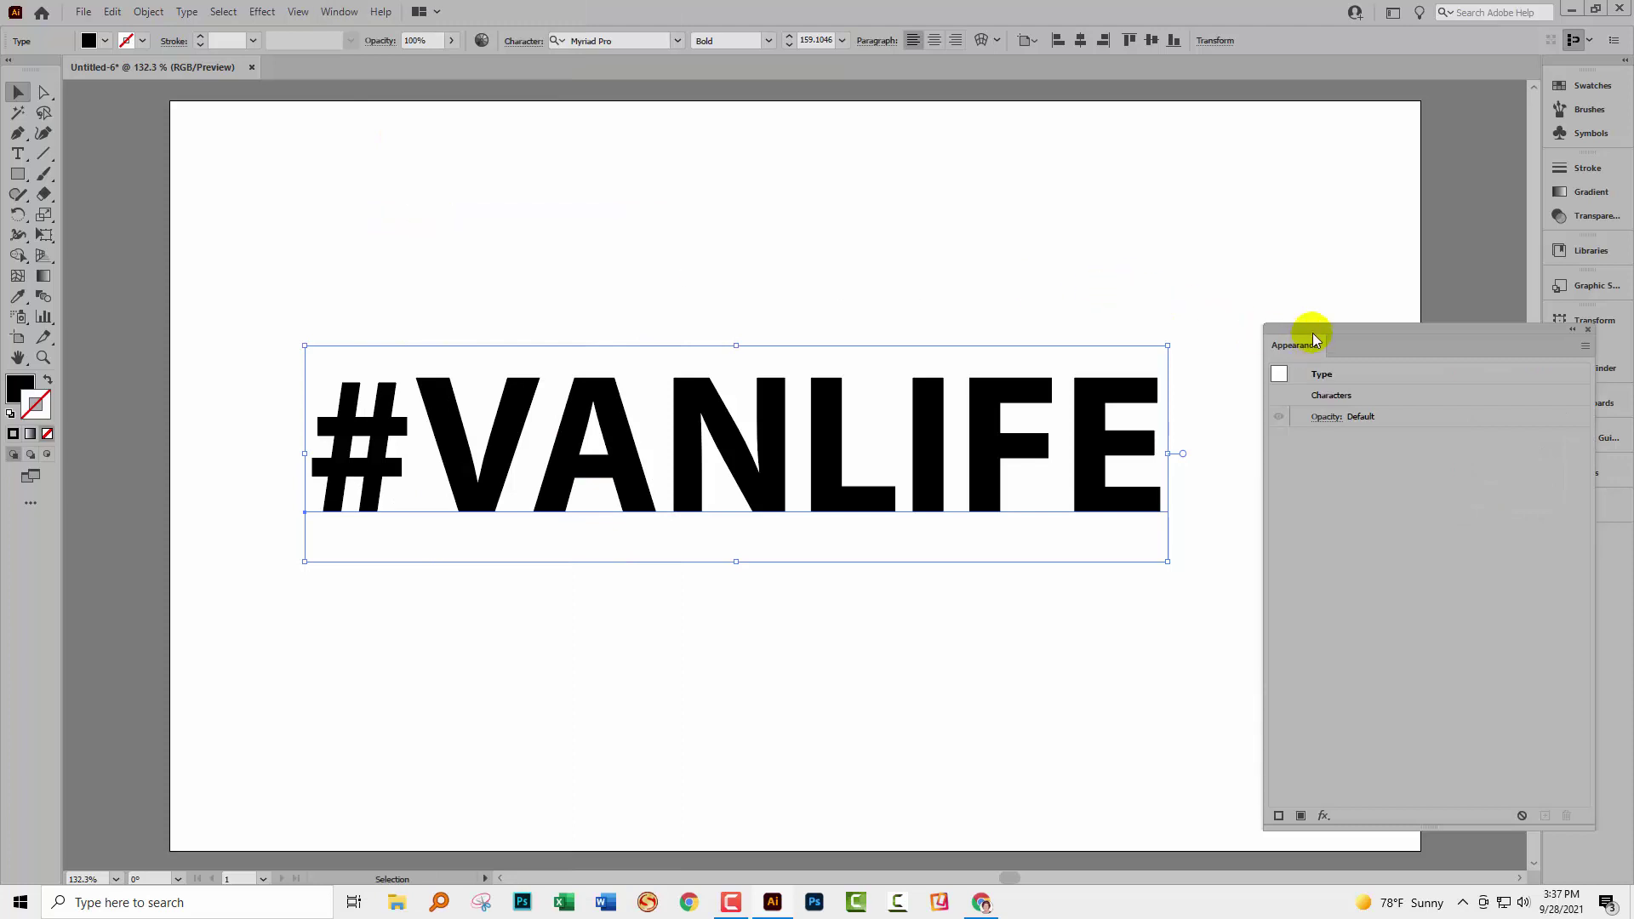
left_click_drag(1302, 329, 1225, 210)
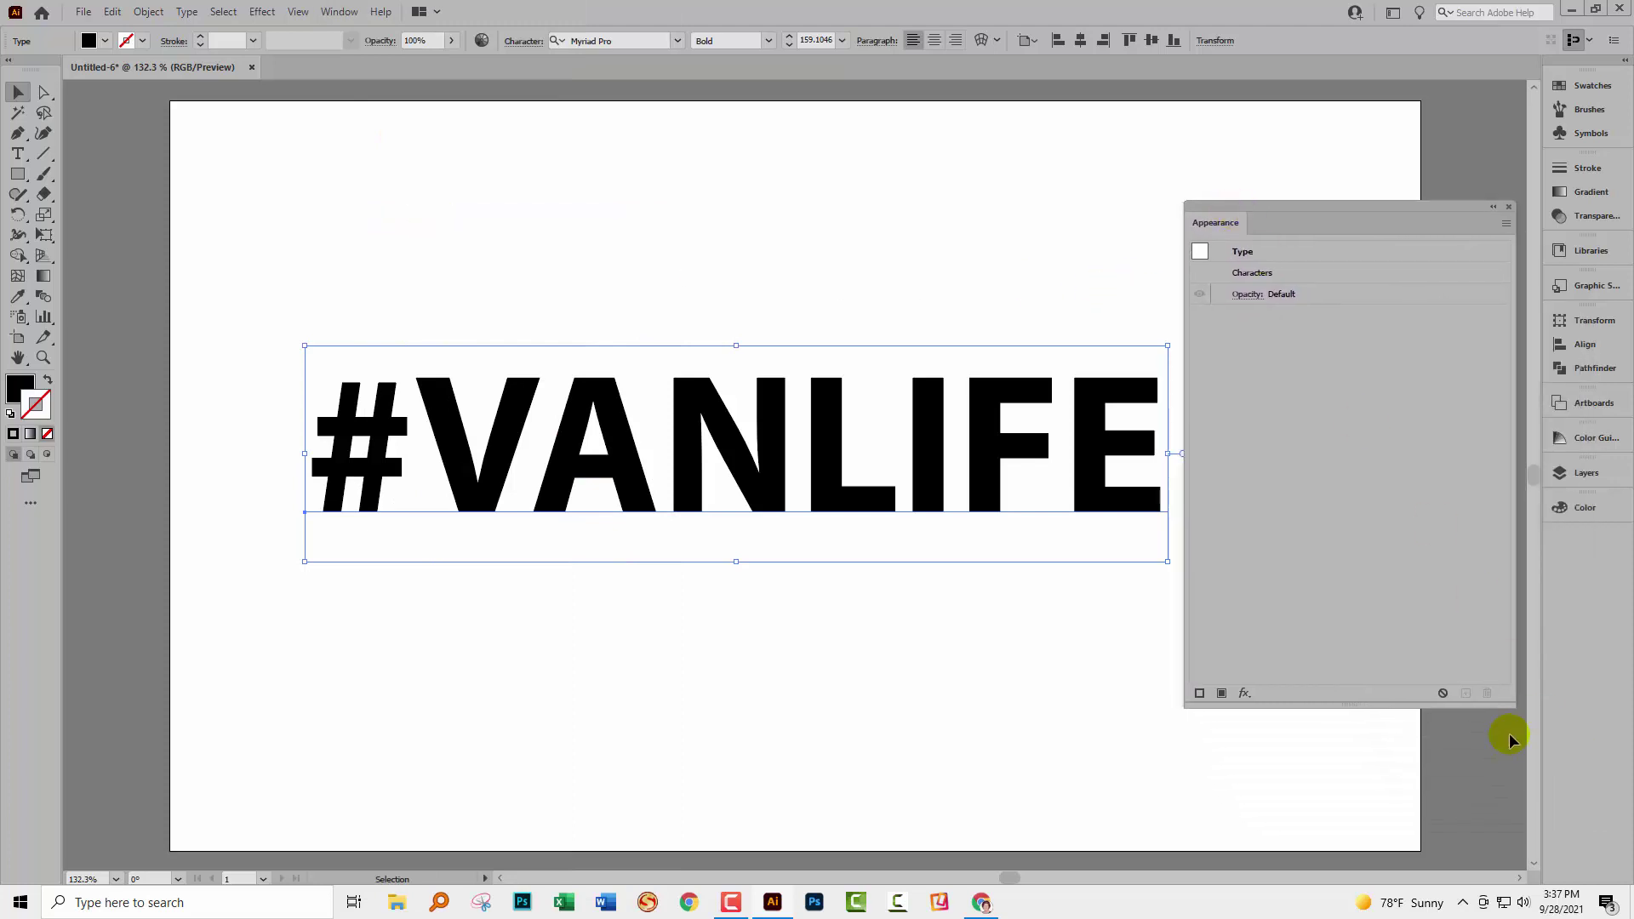
left_click_drag(1513, 706, 1437, 673)
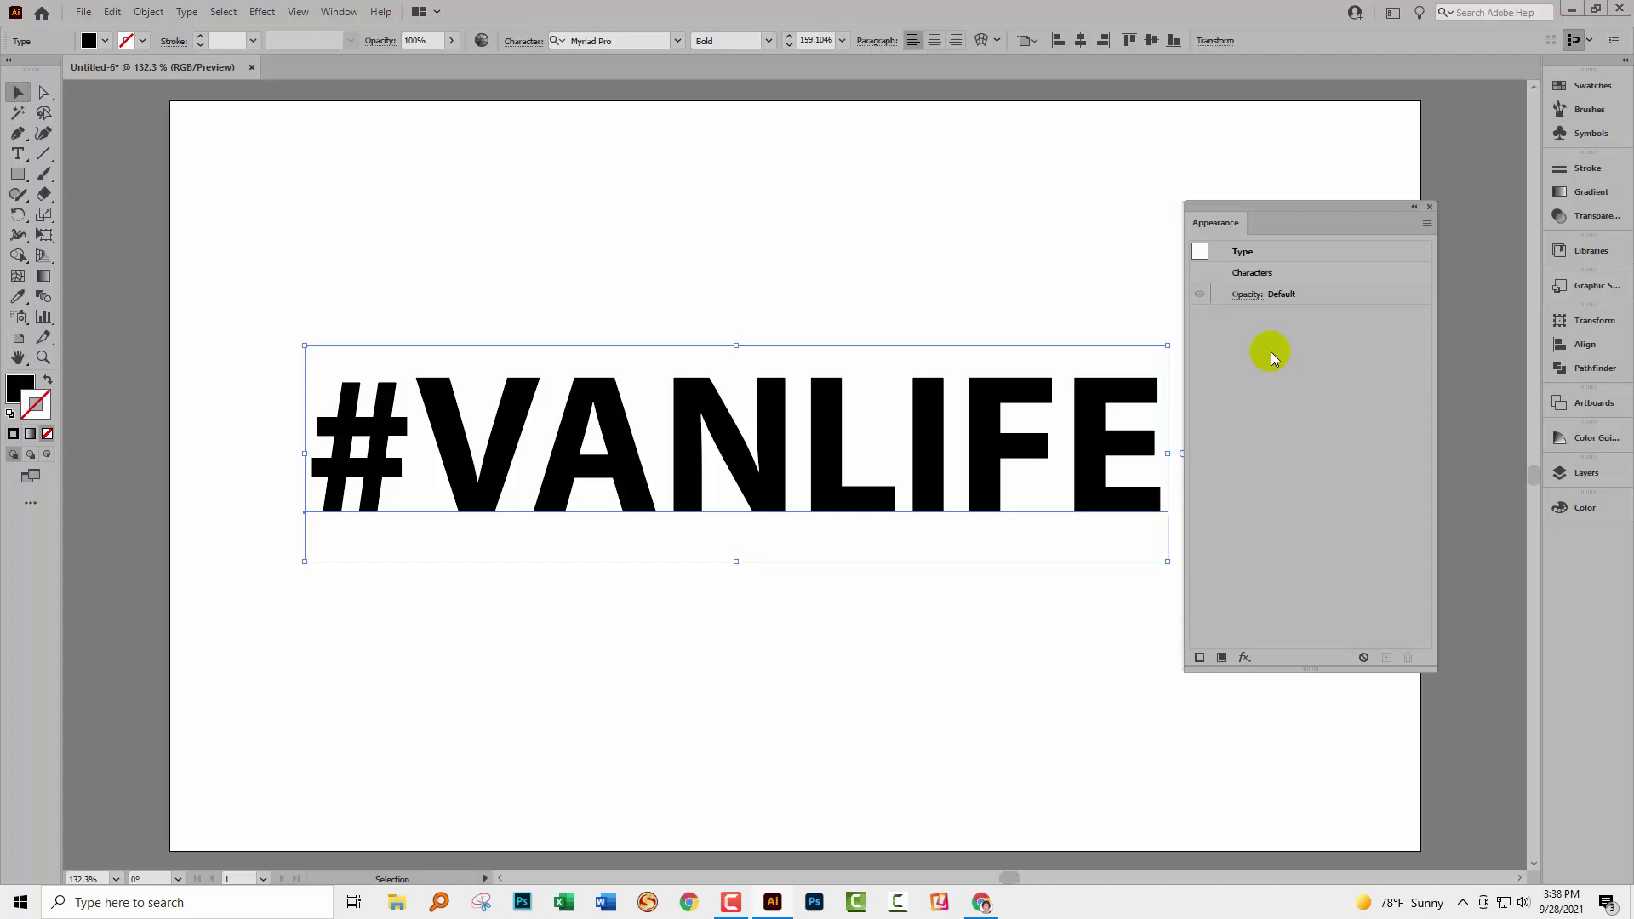
- Set the #VANLIFE characters' fill to [None] and confirm they have no fill or stroke
left_click(1254, 275)
double_click(1253, 275)
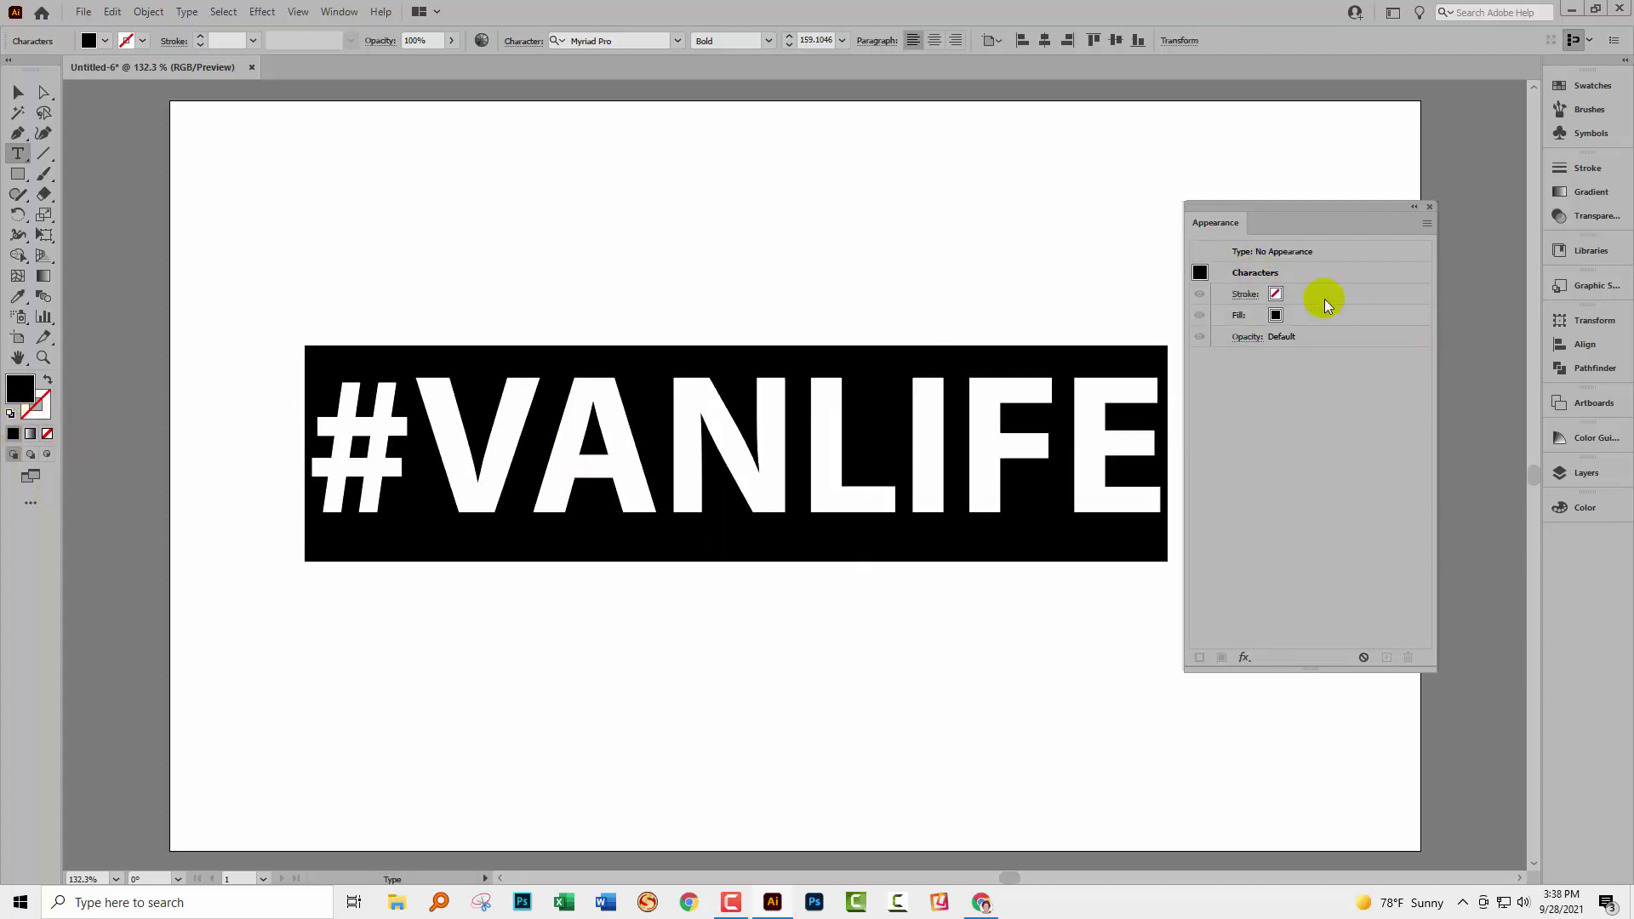
left_click(1284, 320)
left_click(1290, 316)
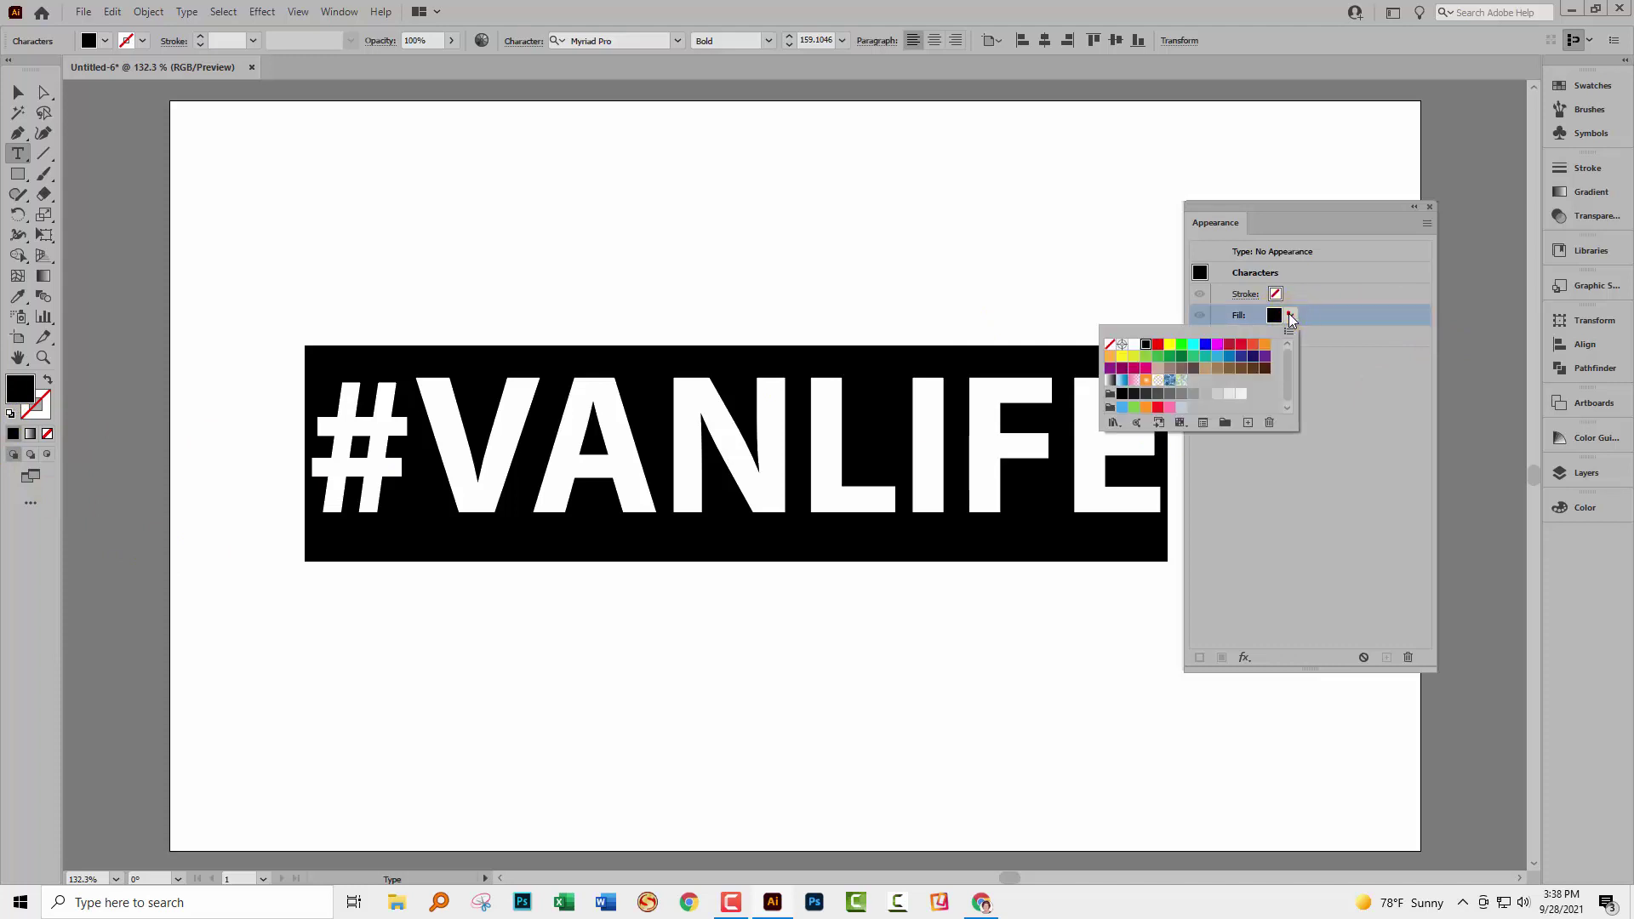
left_click(1107, 347)
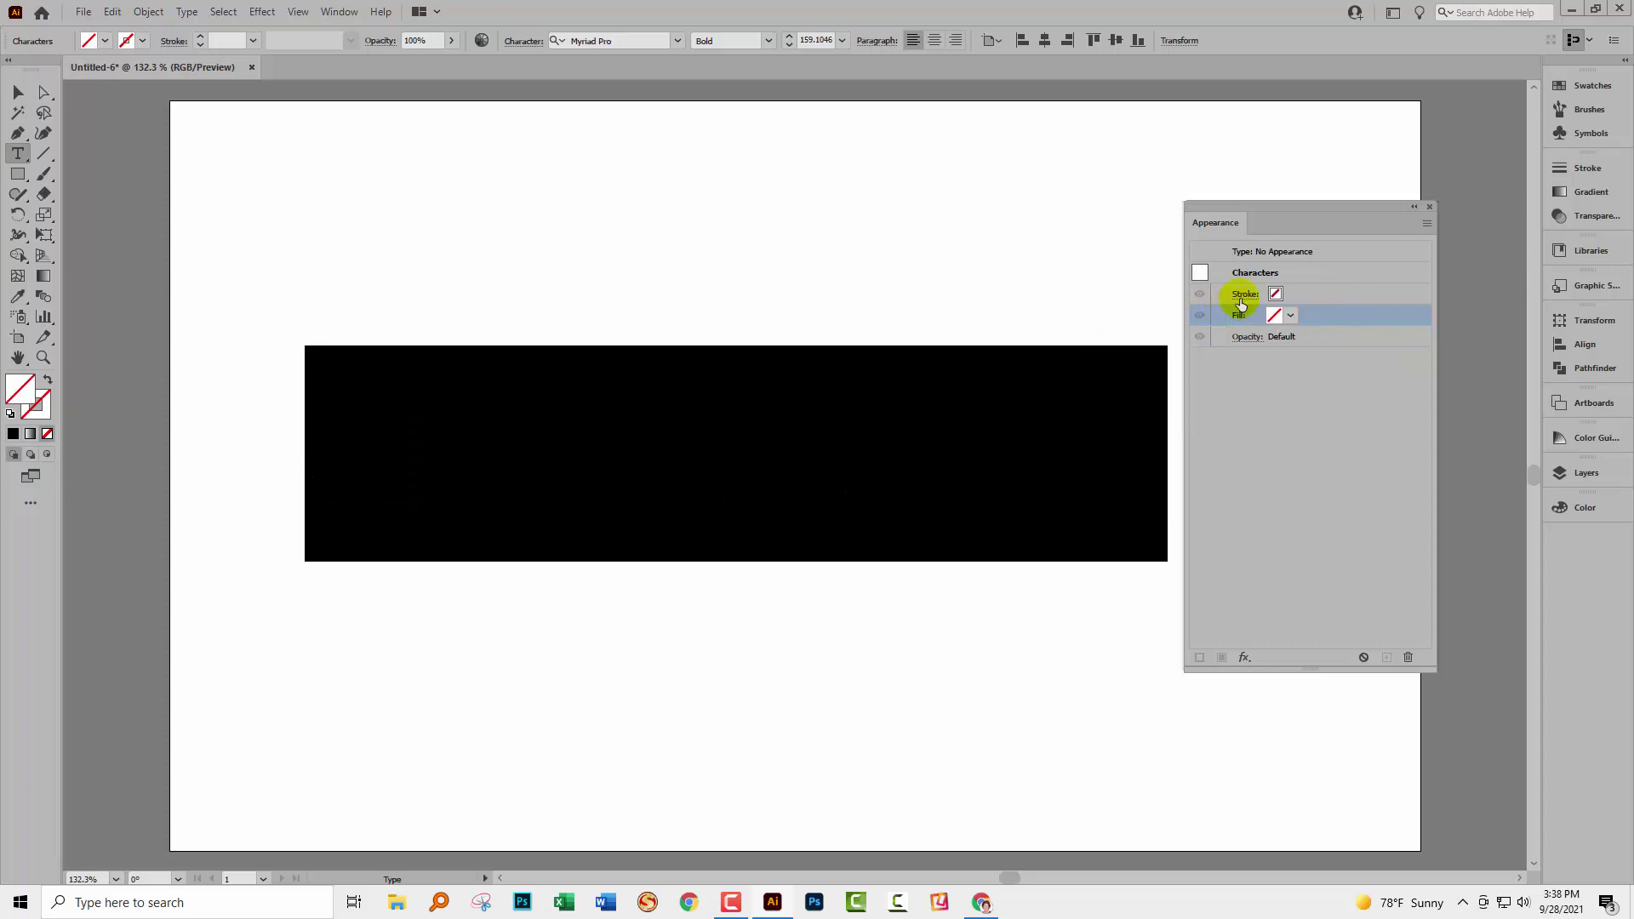
left_click(1256, 252)
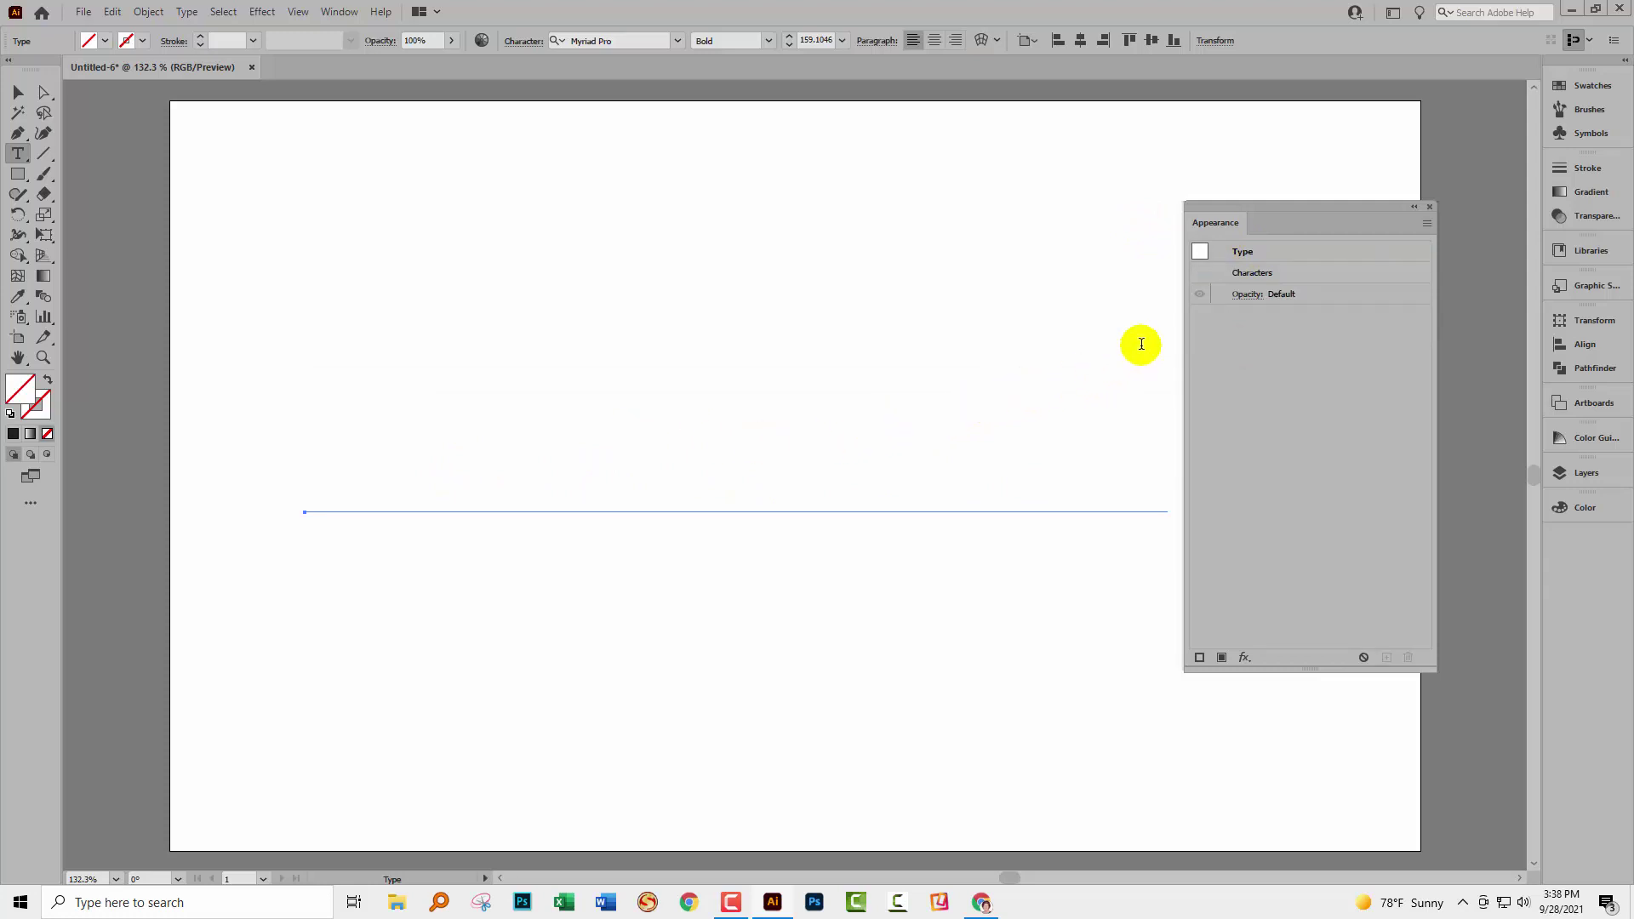
double_click(1230, 277)
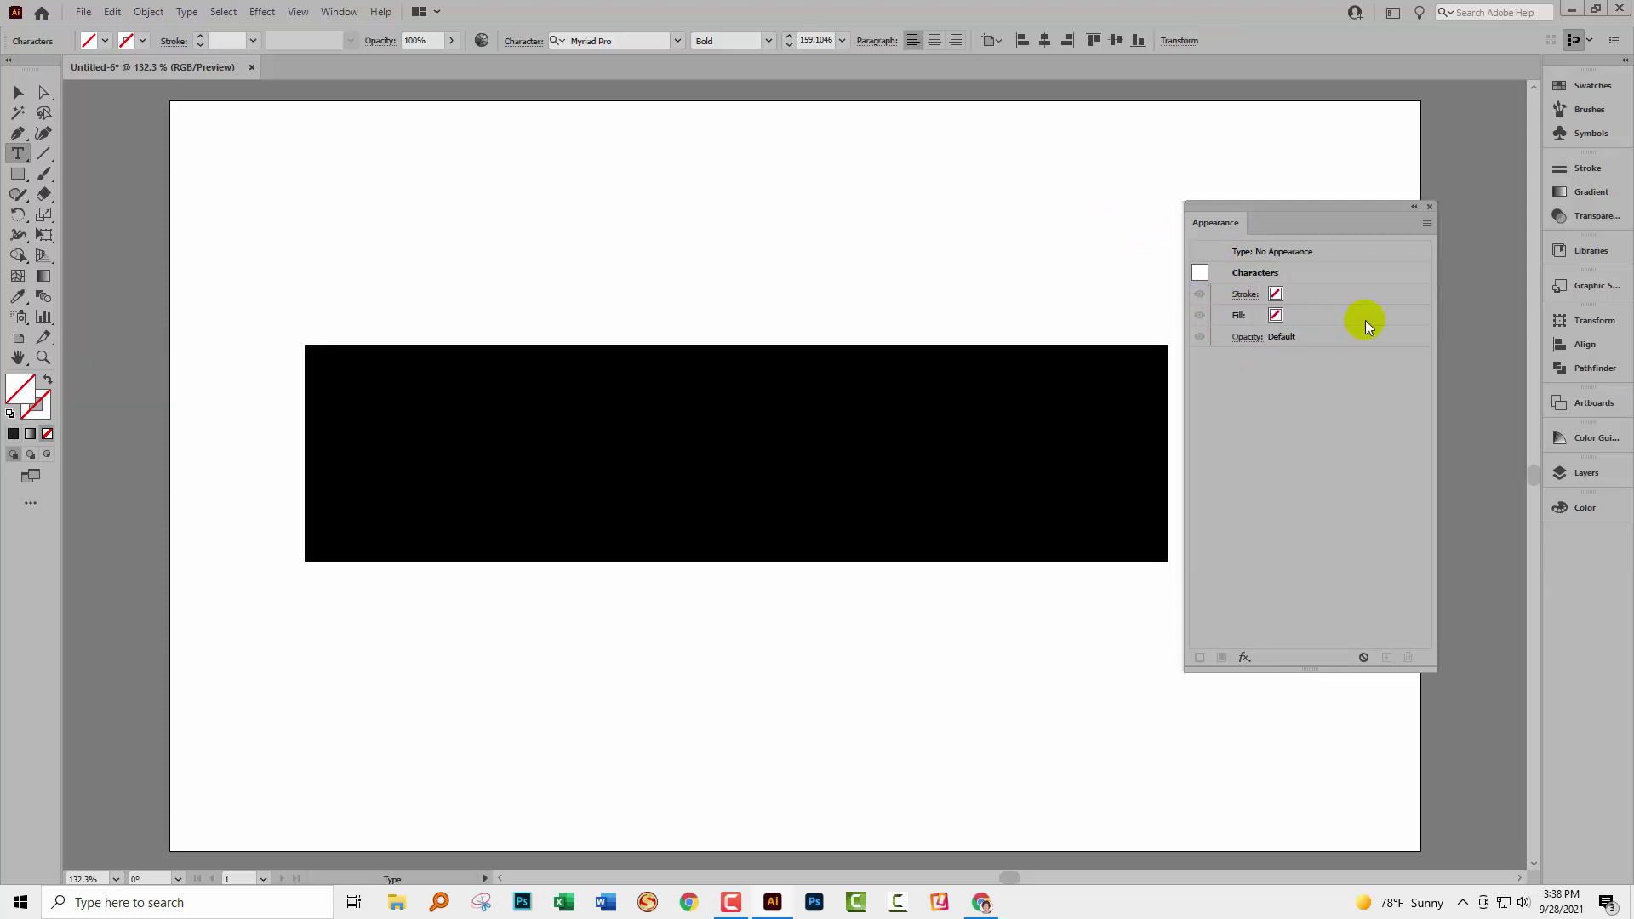
left_click(1329, 317)
left_click(1307, 289)
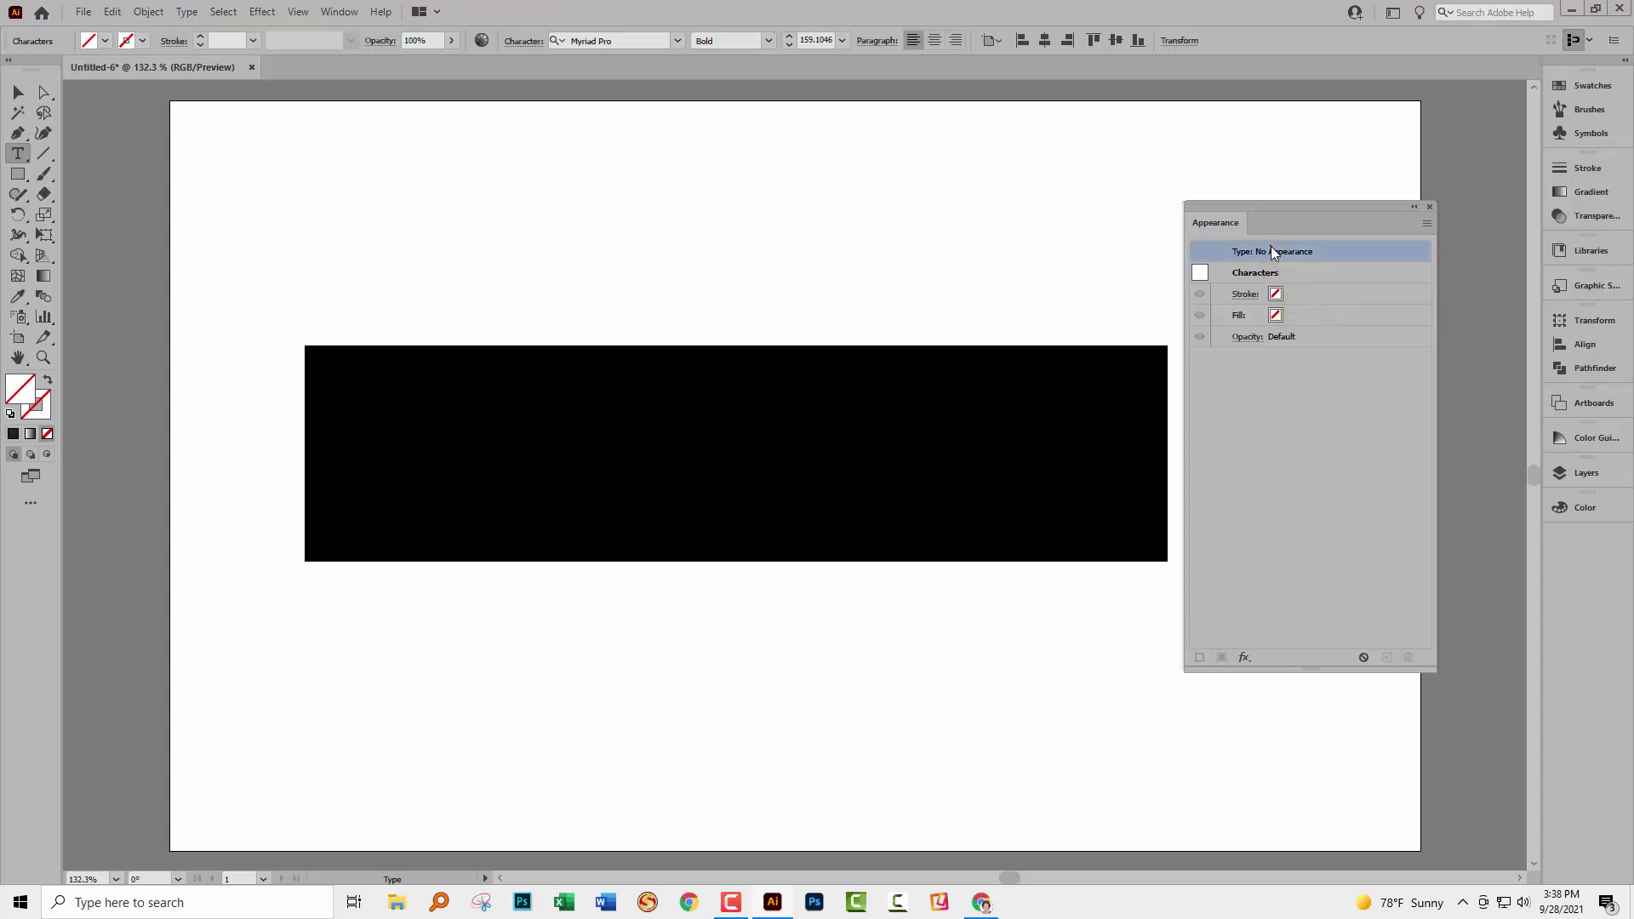
key("BackSpace")
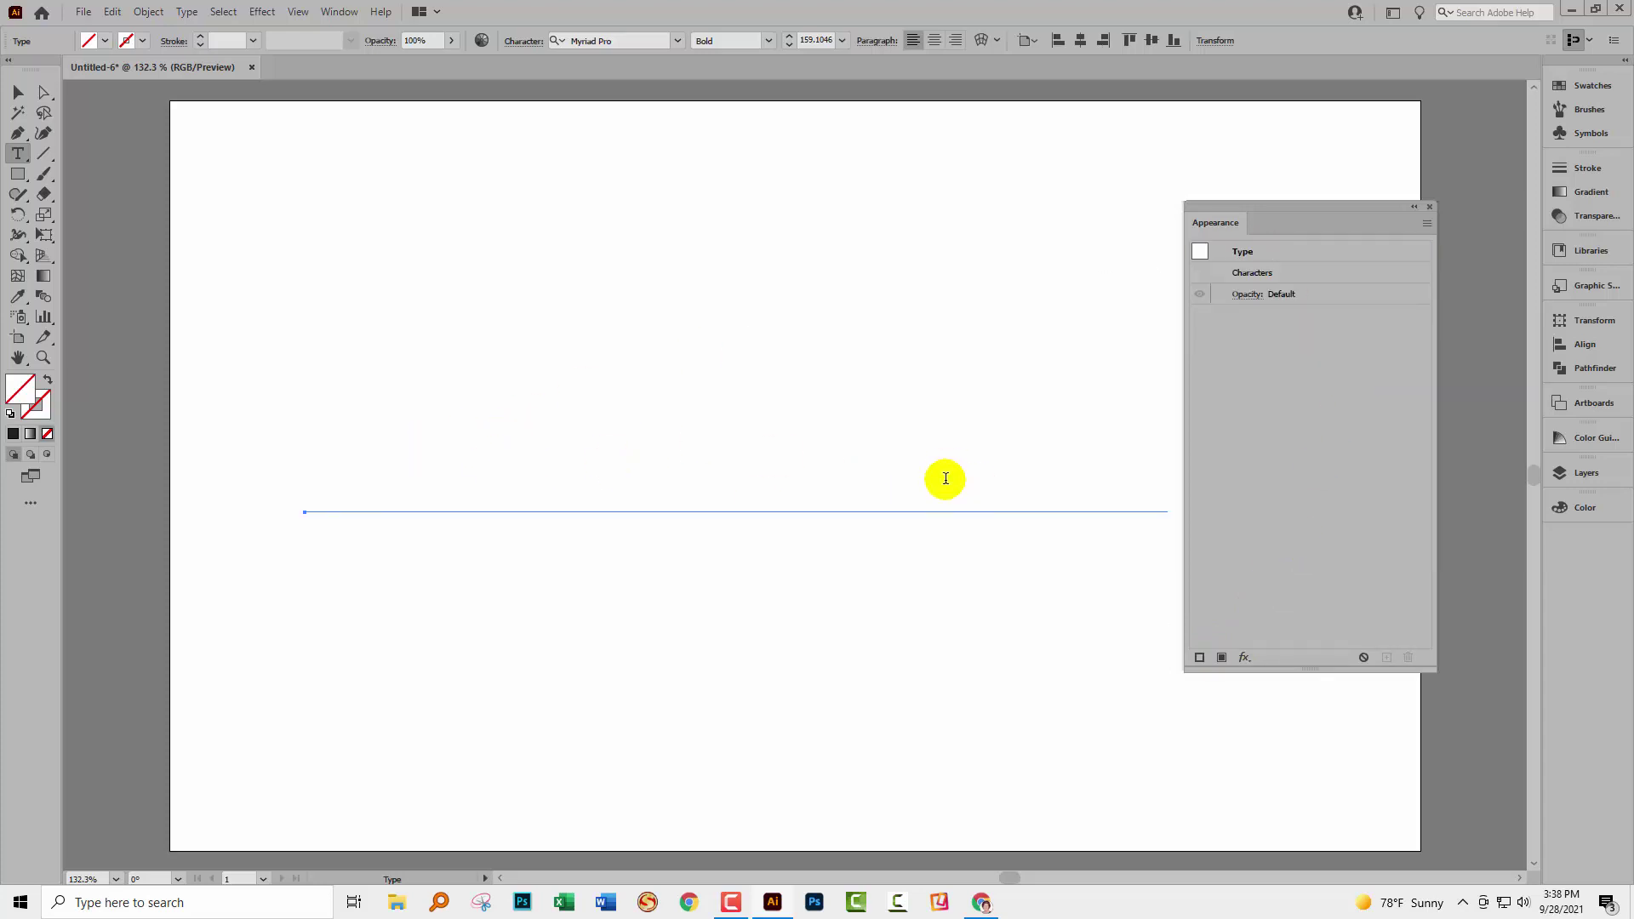
- Add an object-level fill to #VANLIFE and make it a light green
left_click(1223, 658)
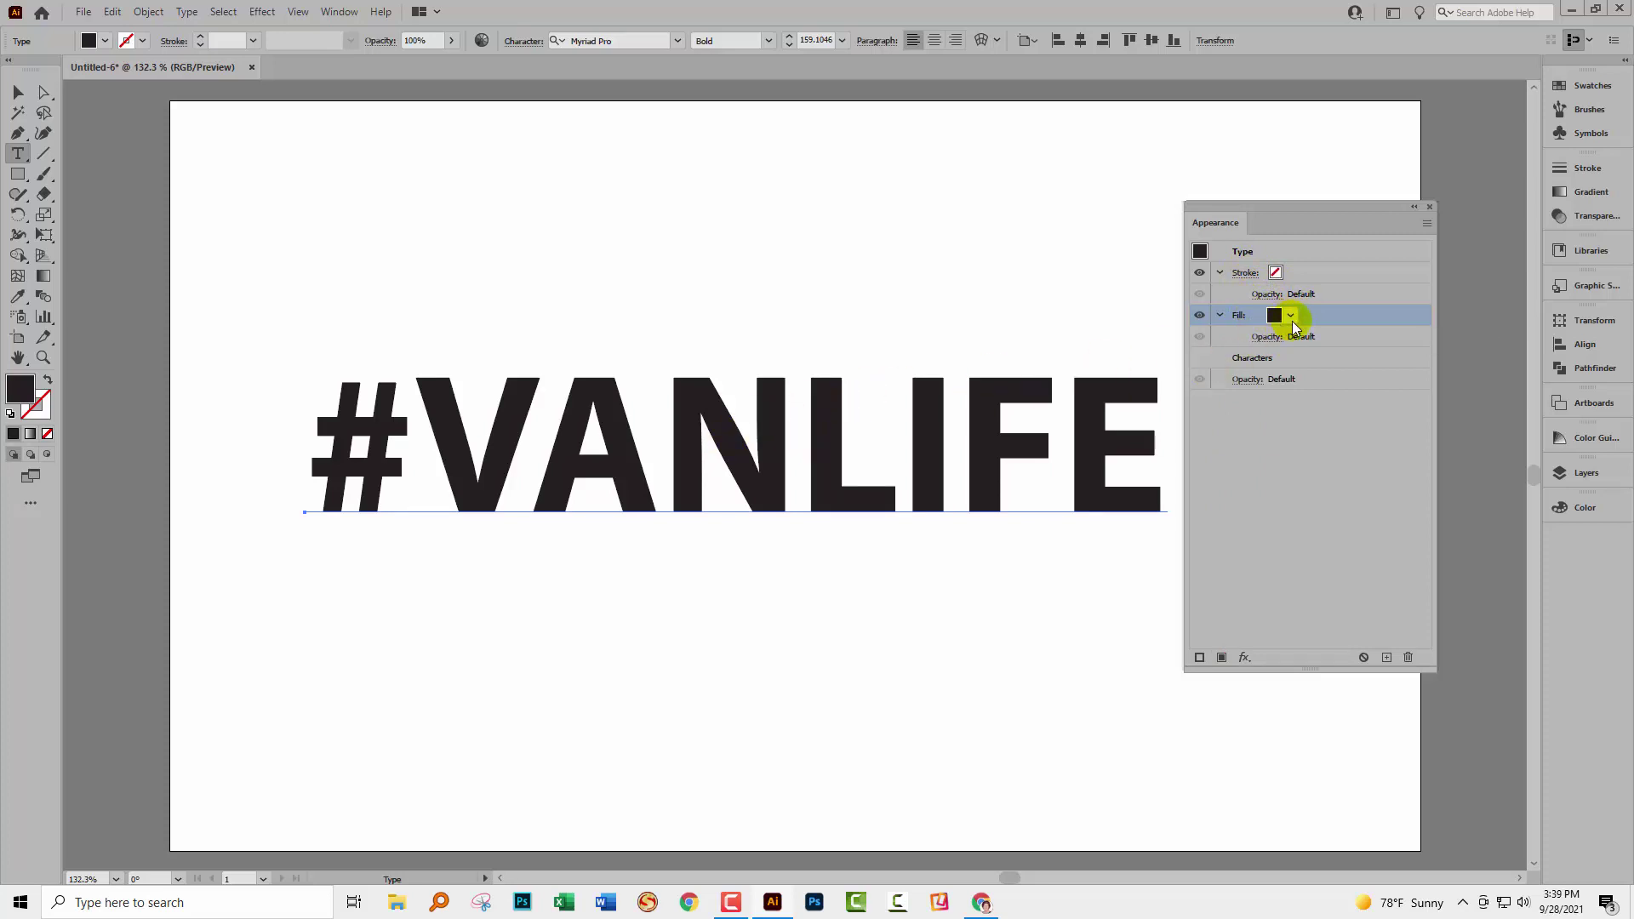
left_click(1291, 318)
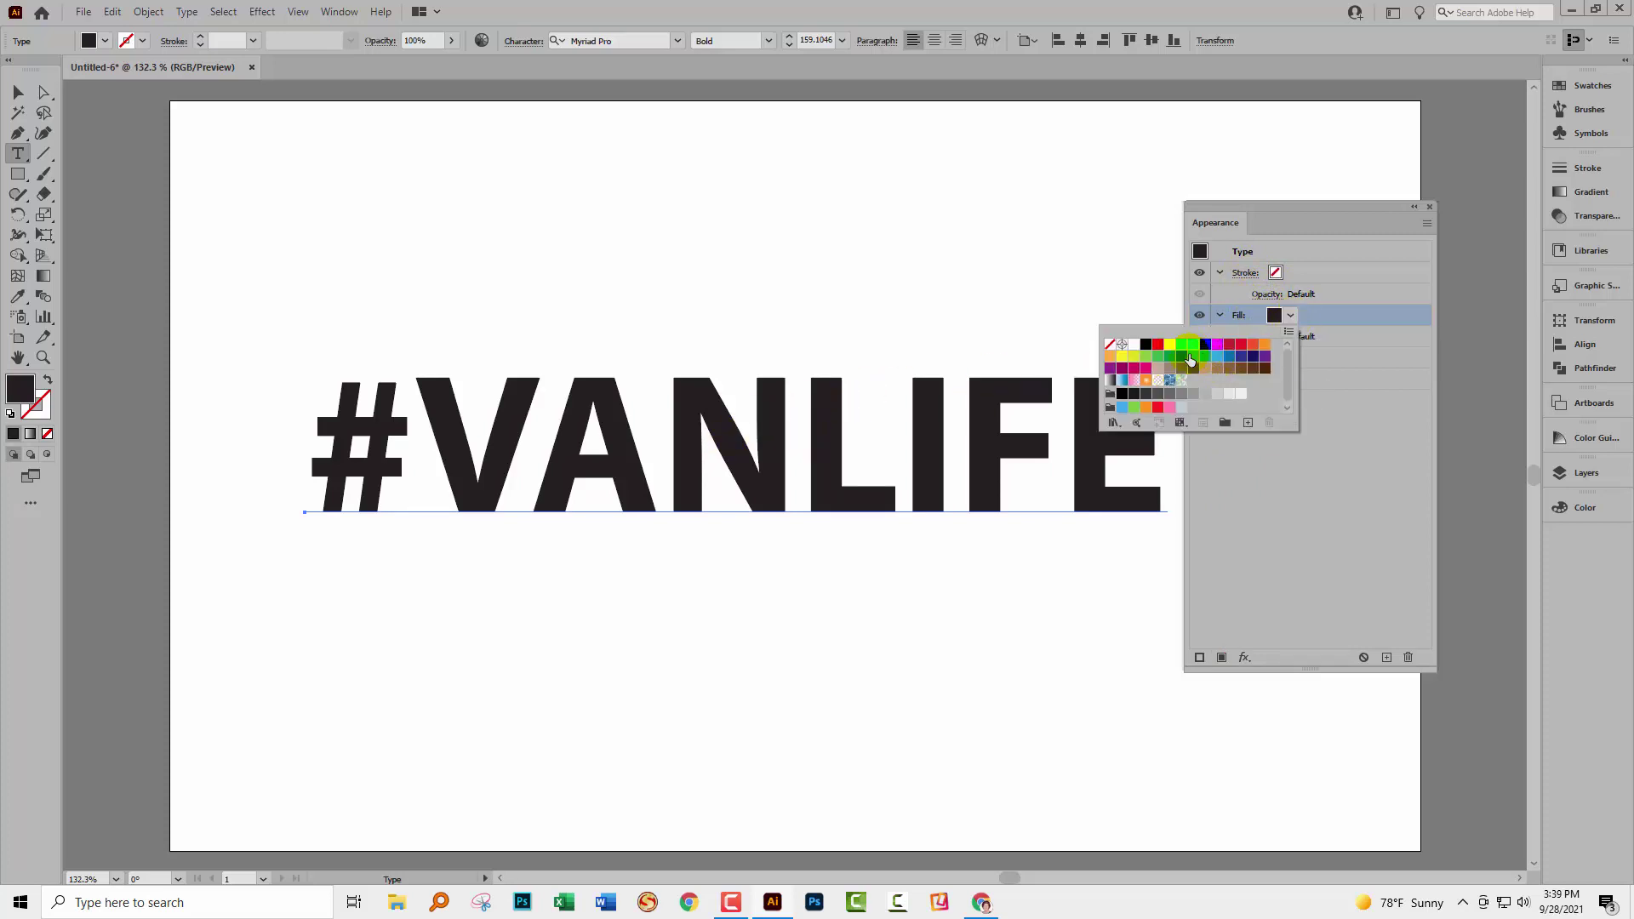
left_click(1189, 360)
double_click(18, 387)
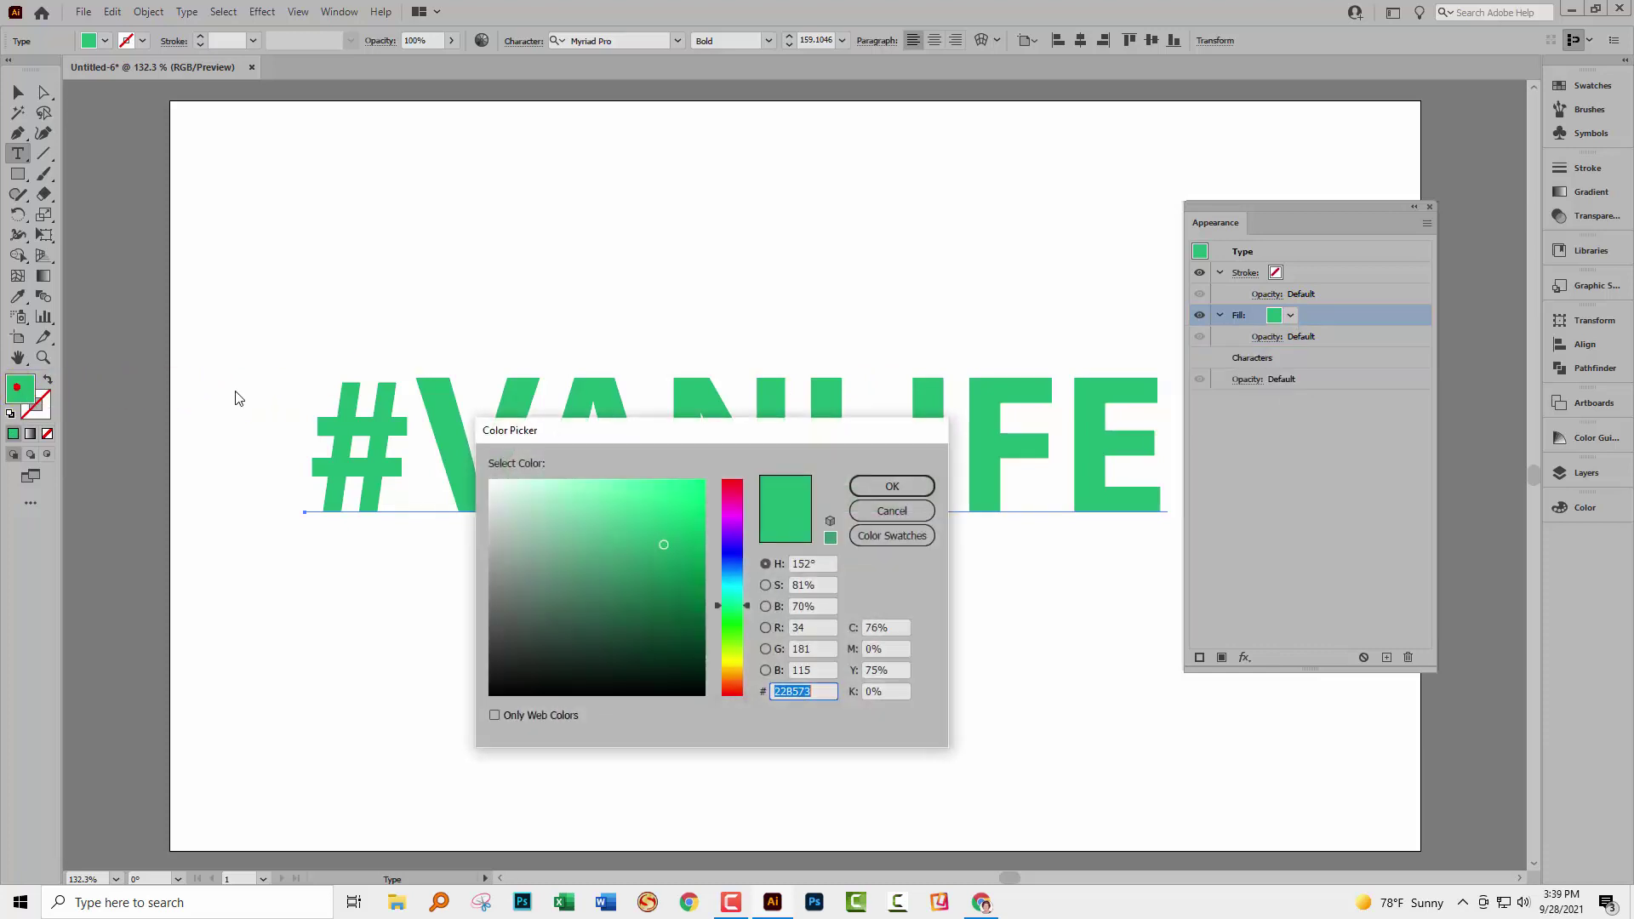
left_click(660, 507)
left_click(892, 486)
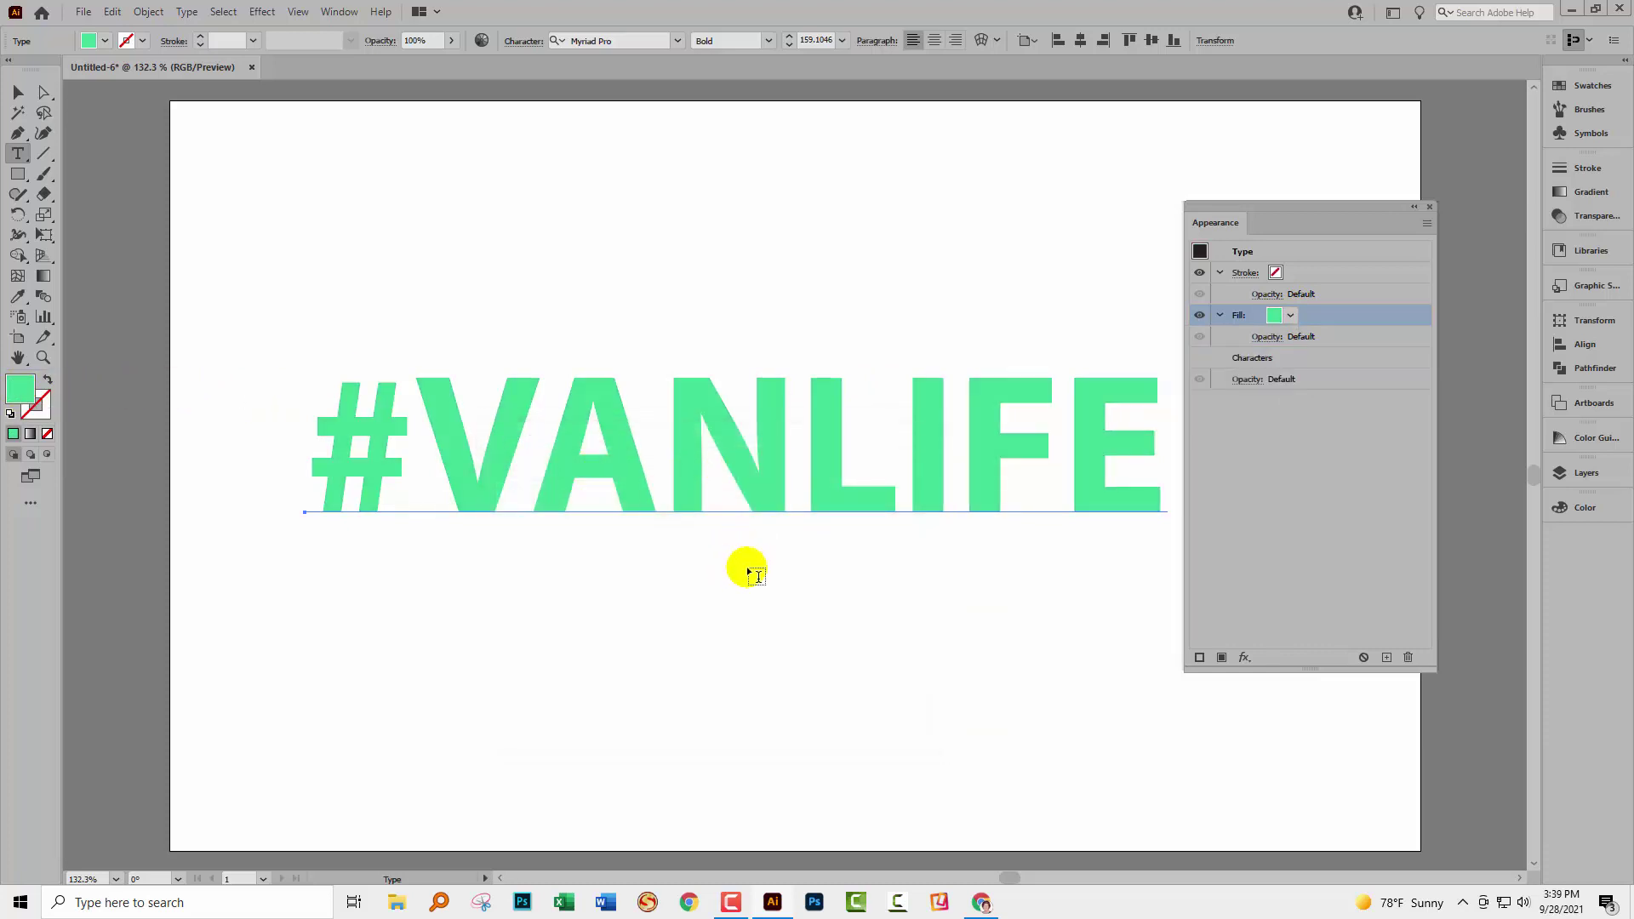
- Make the text's 1 pt stroke white
left_click(1286, 272)
left_click(1282, 272)
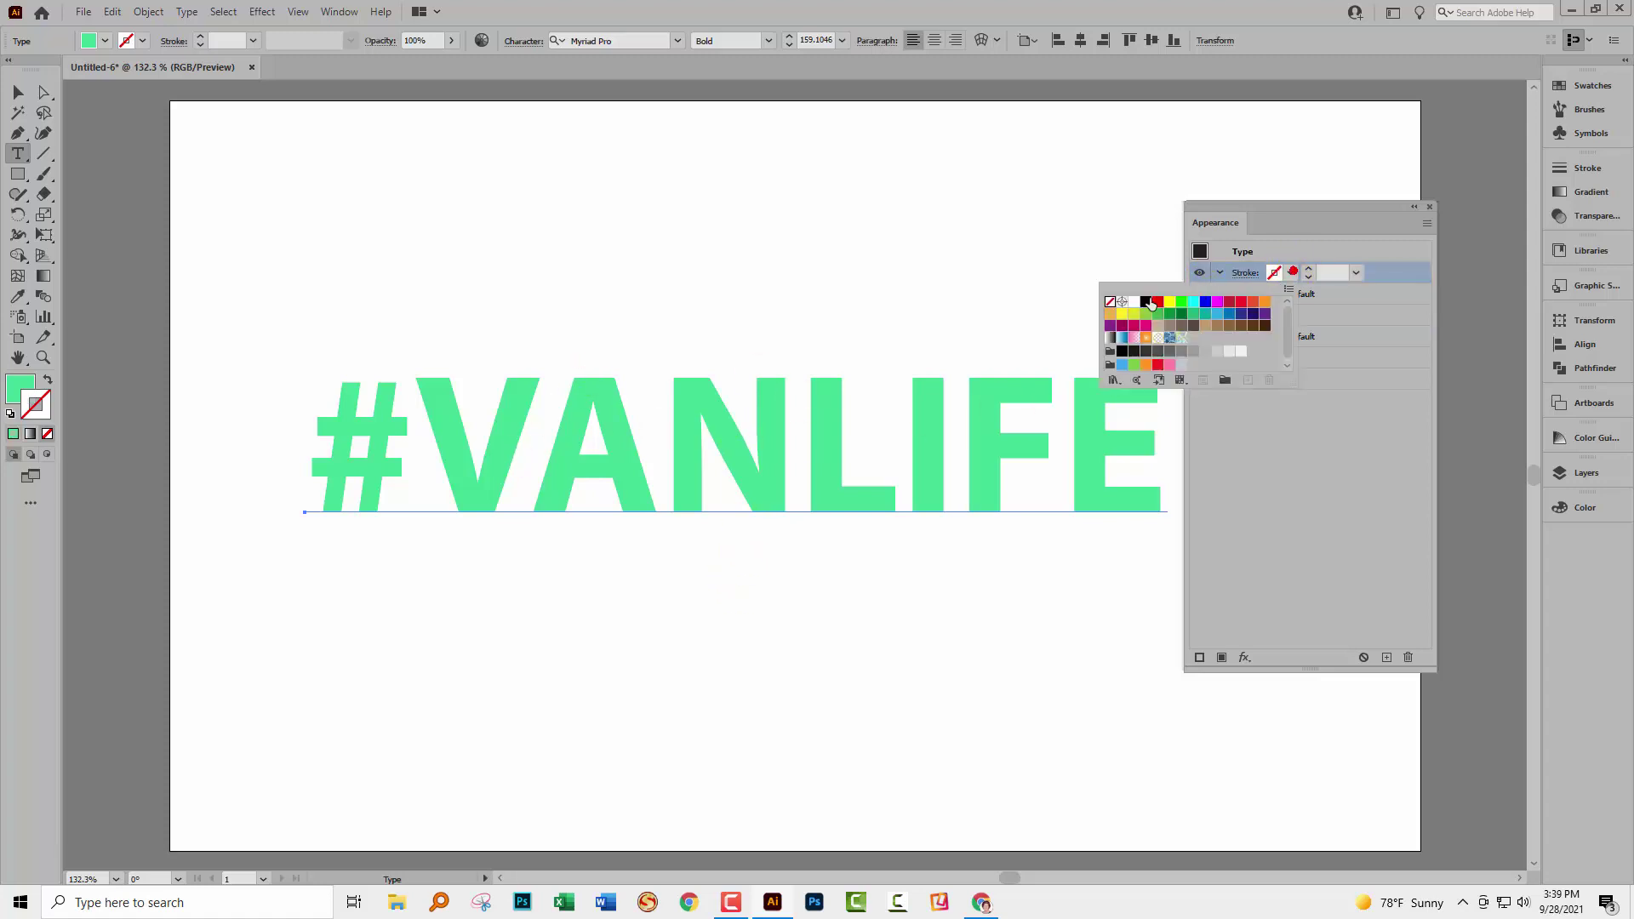
left_click(1135, 302)
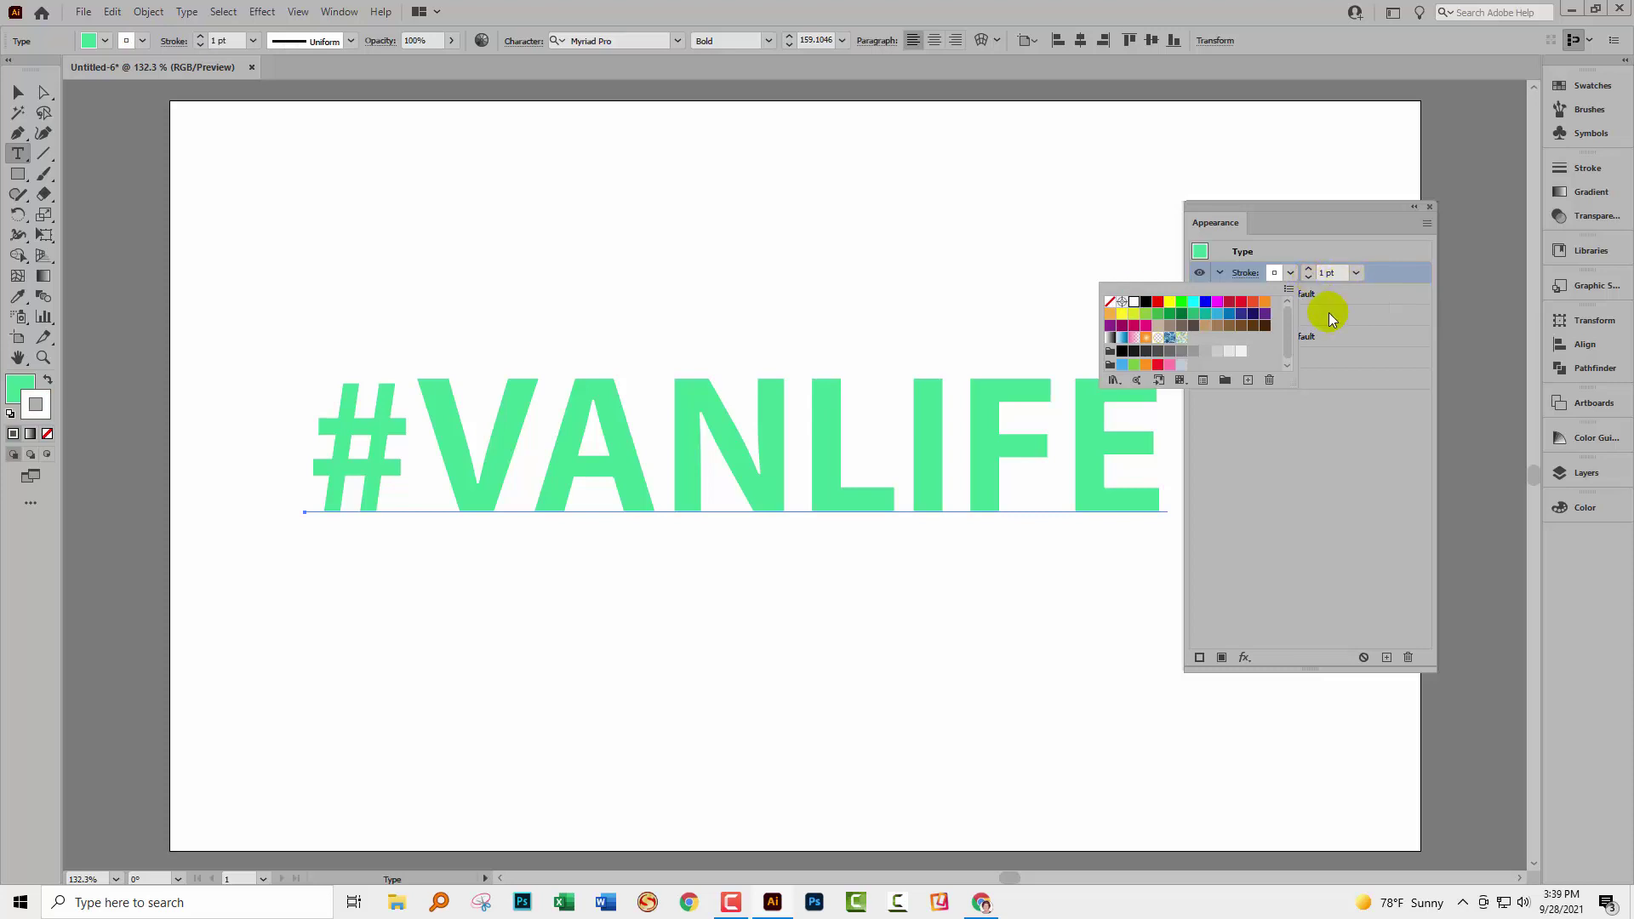
left_click(892, 587)
left_click(18, 92)
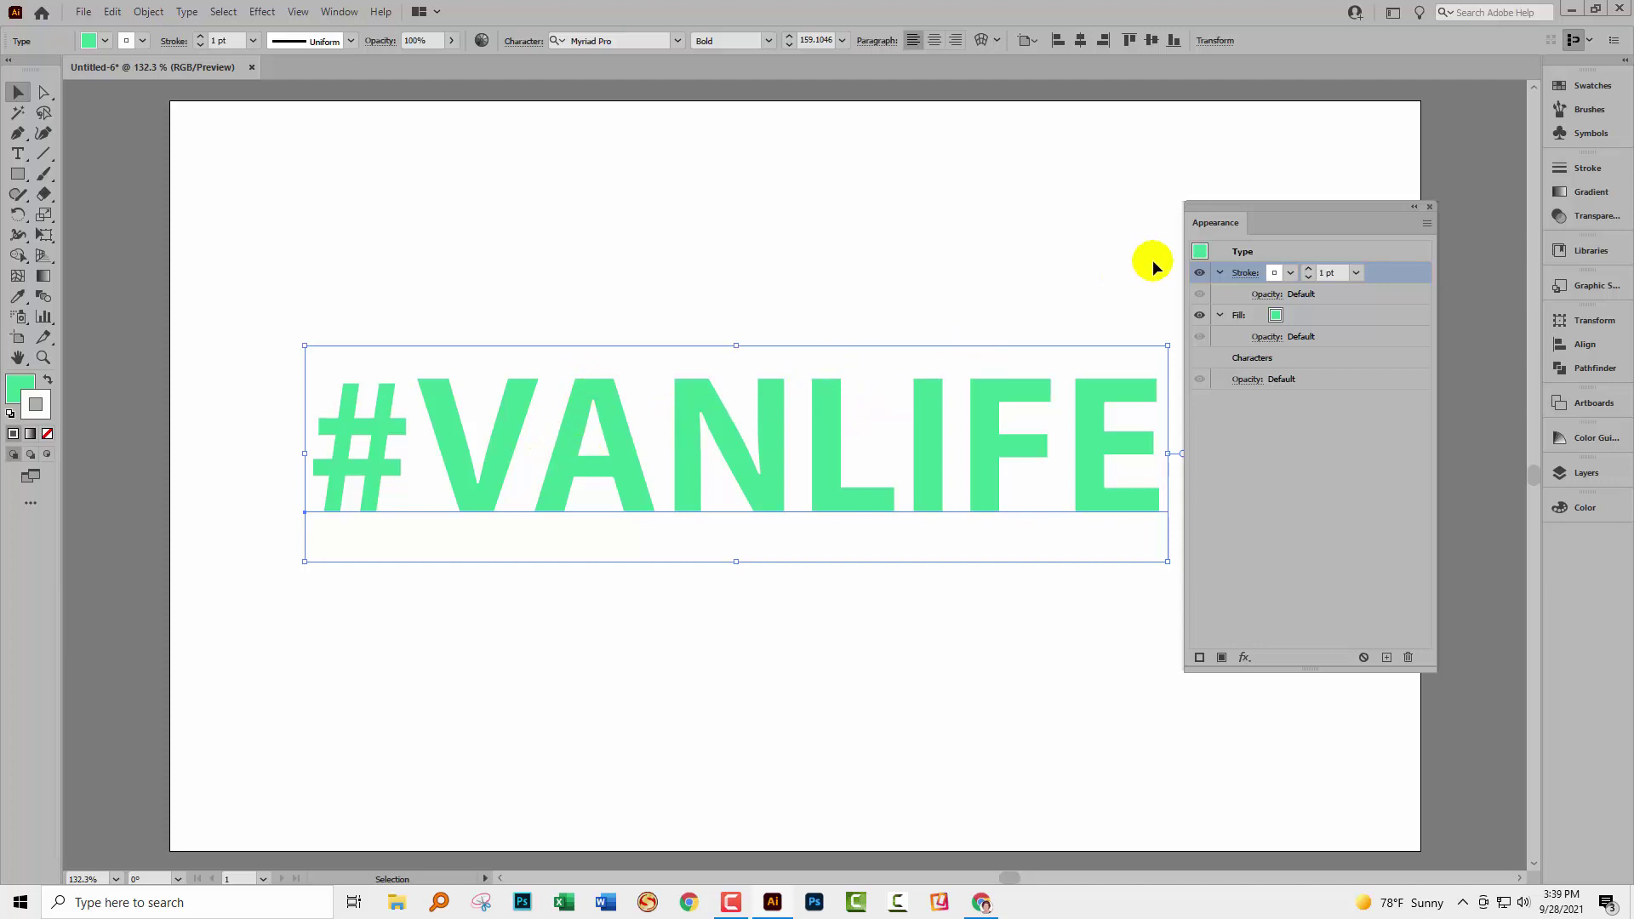
- Draw a rectangle of exactly 1000 × 600 px
left_click_drag(1251, 211, 1332, 216)
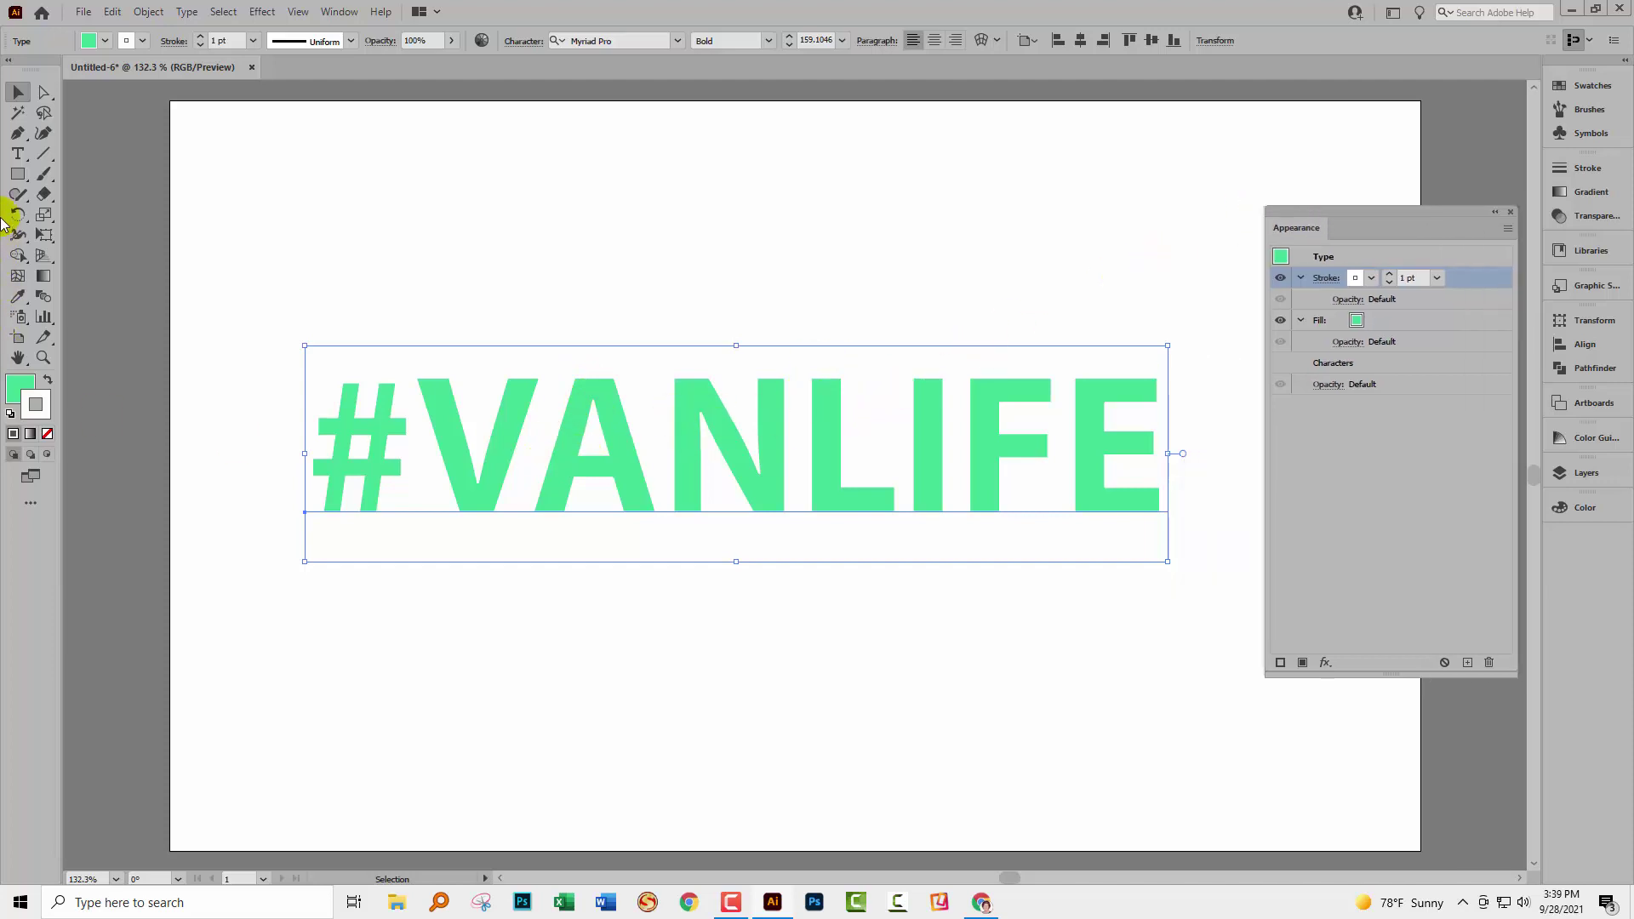
left_click(16, 174)
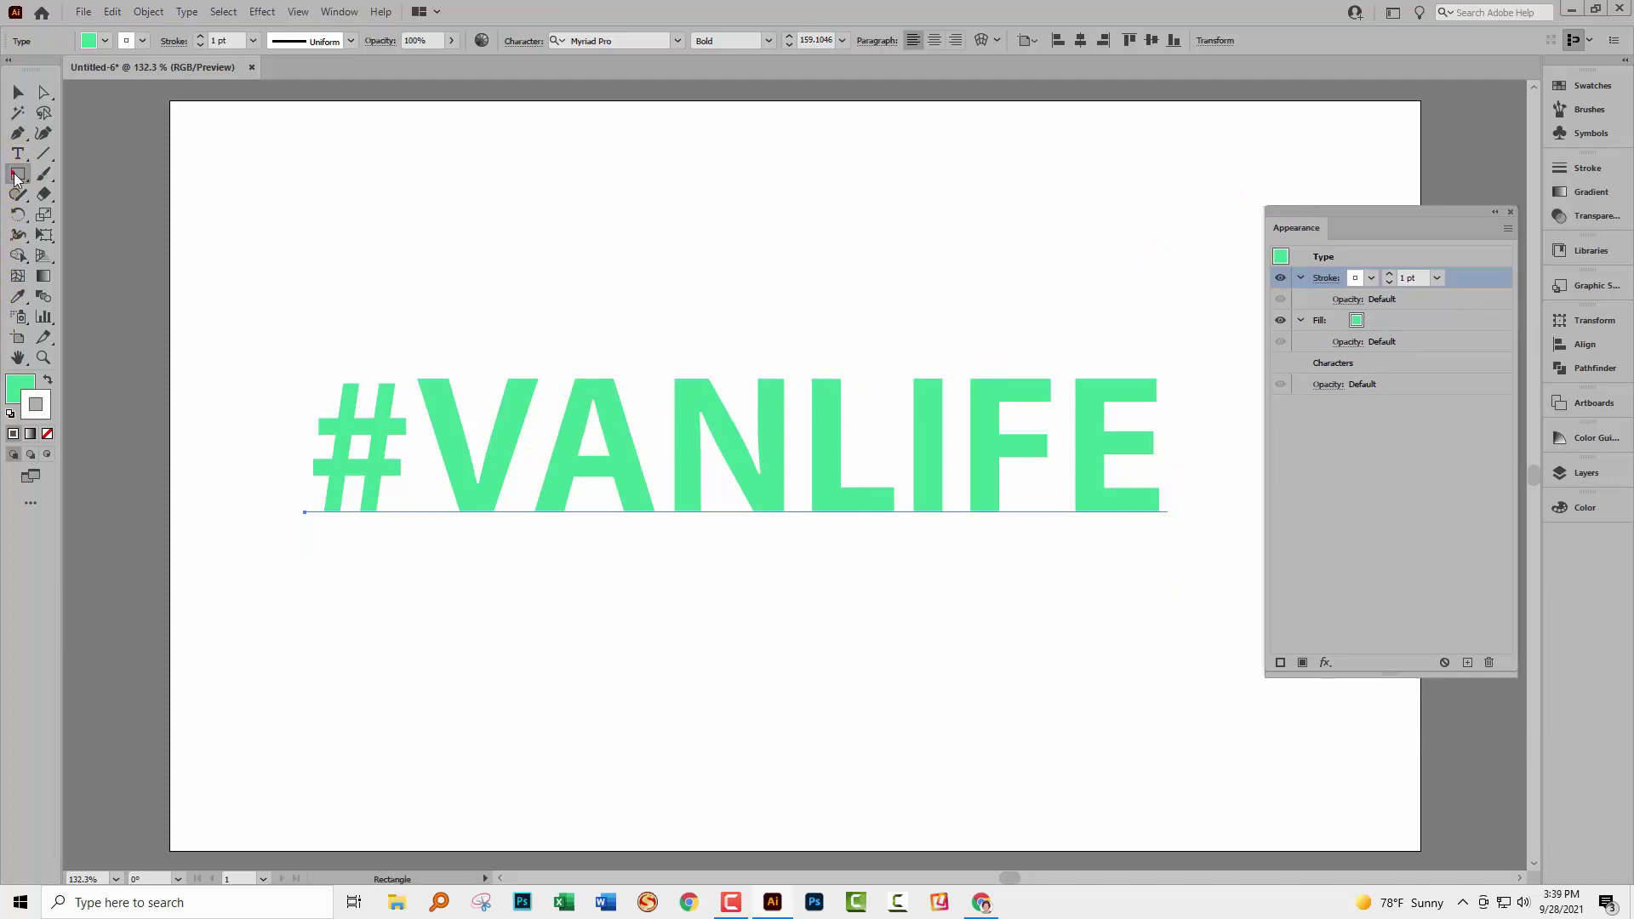
left_click(221, 146)
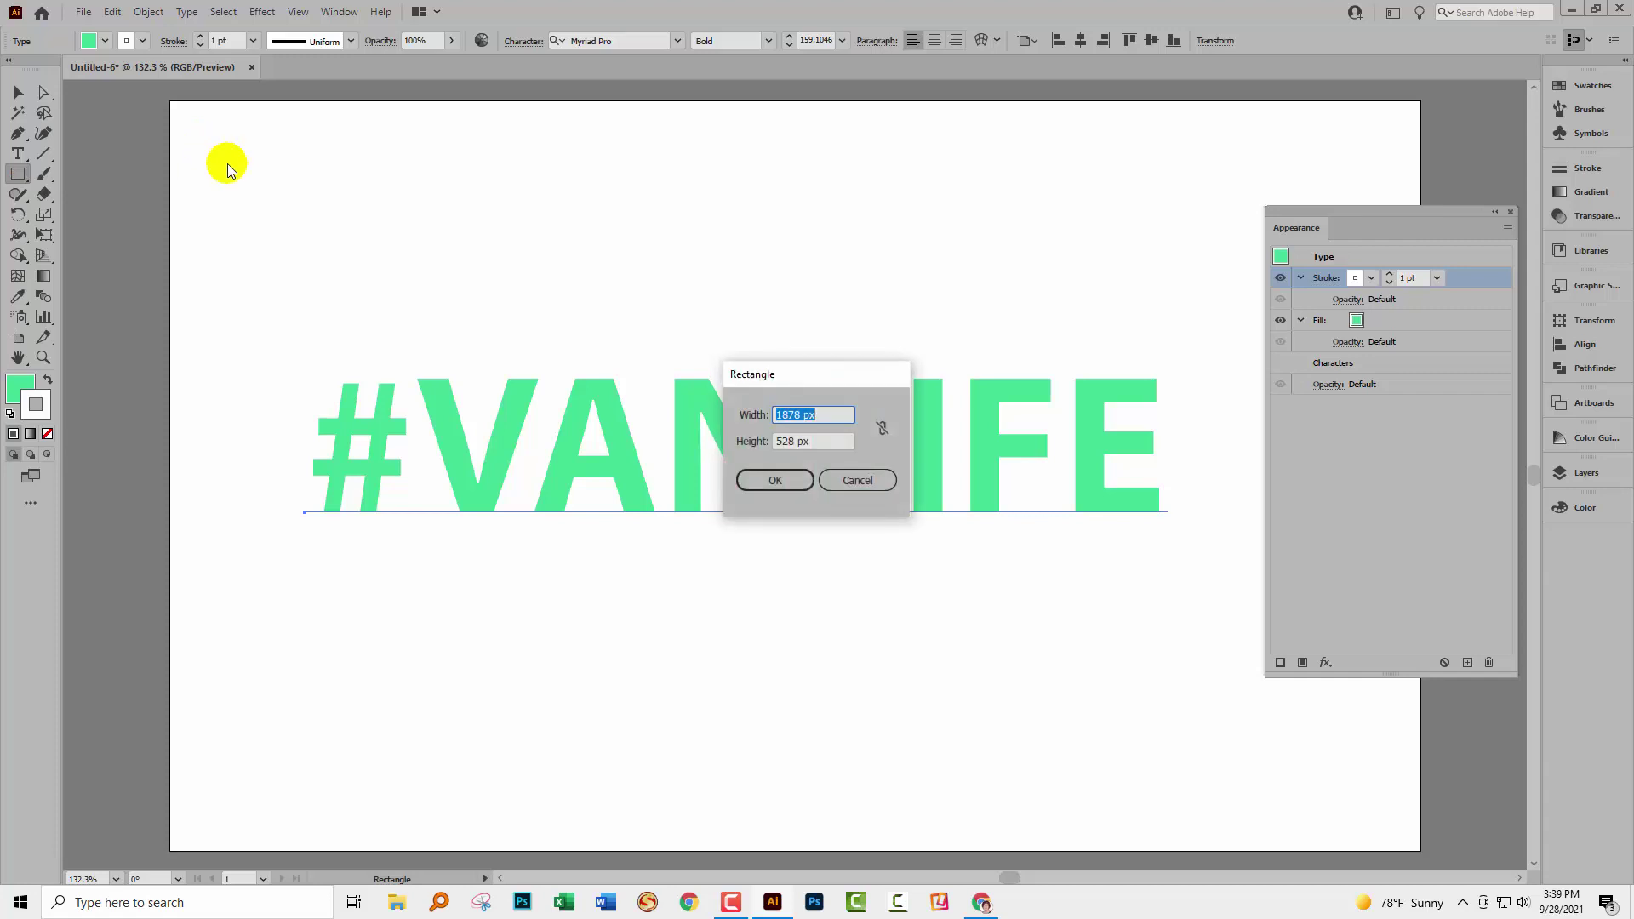
type("1000")
key("Tab")
type("600")
key("Tab")
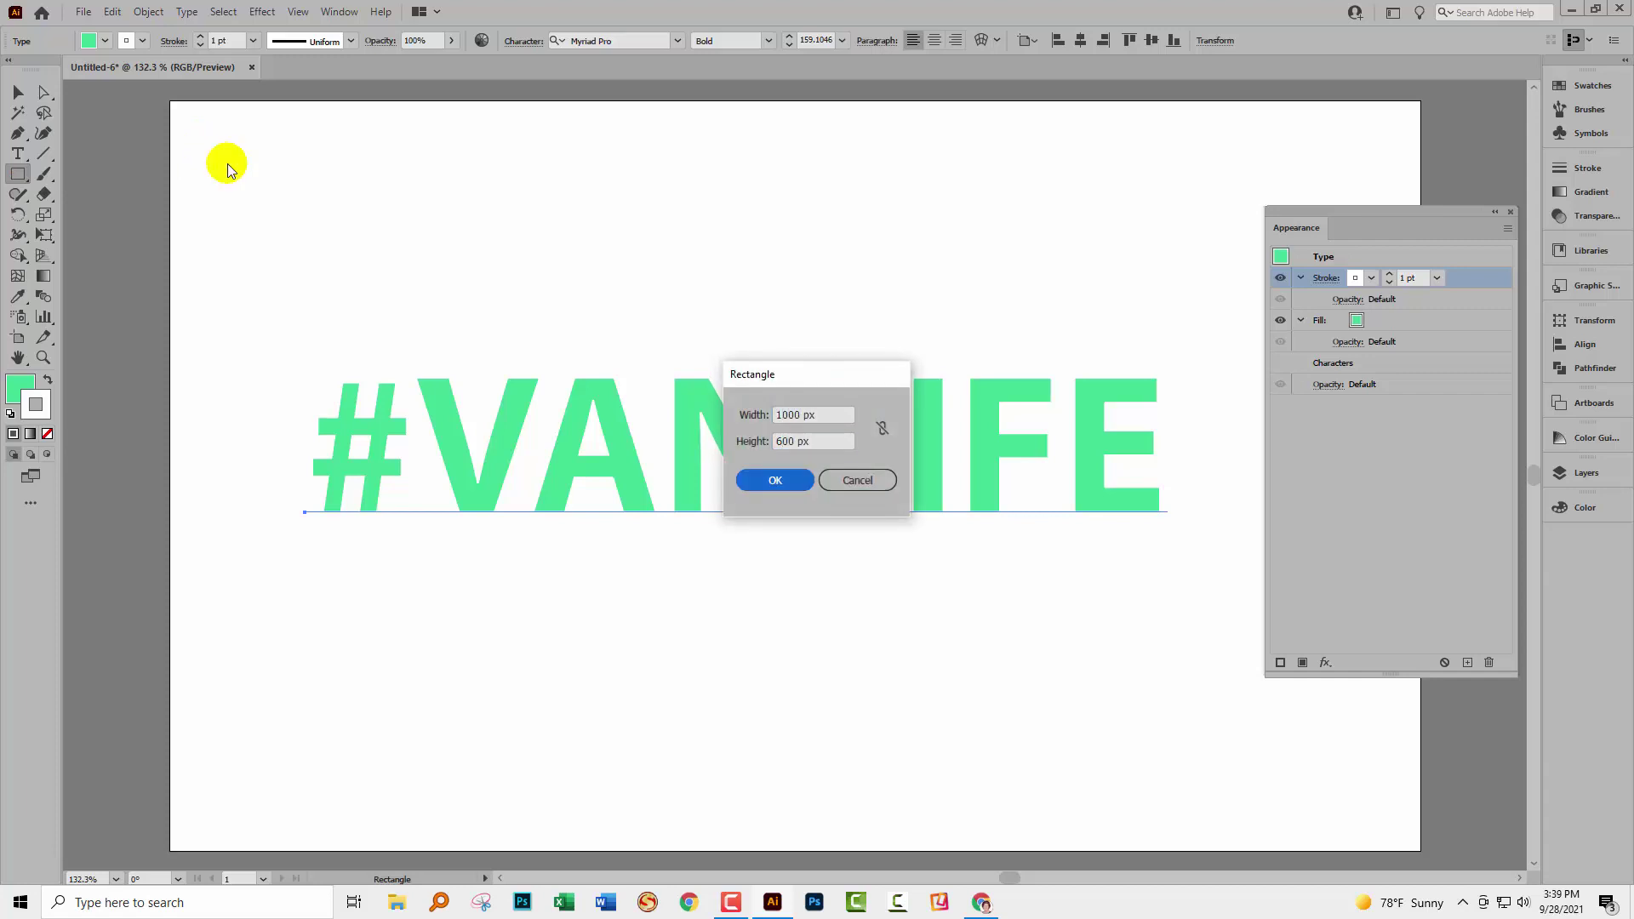
left_click(775, 480)
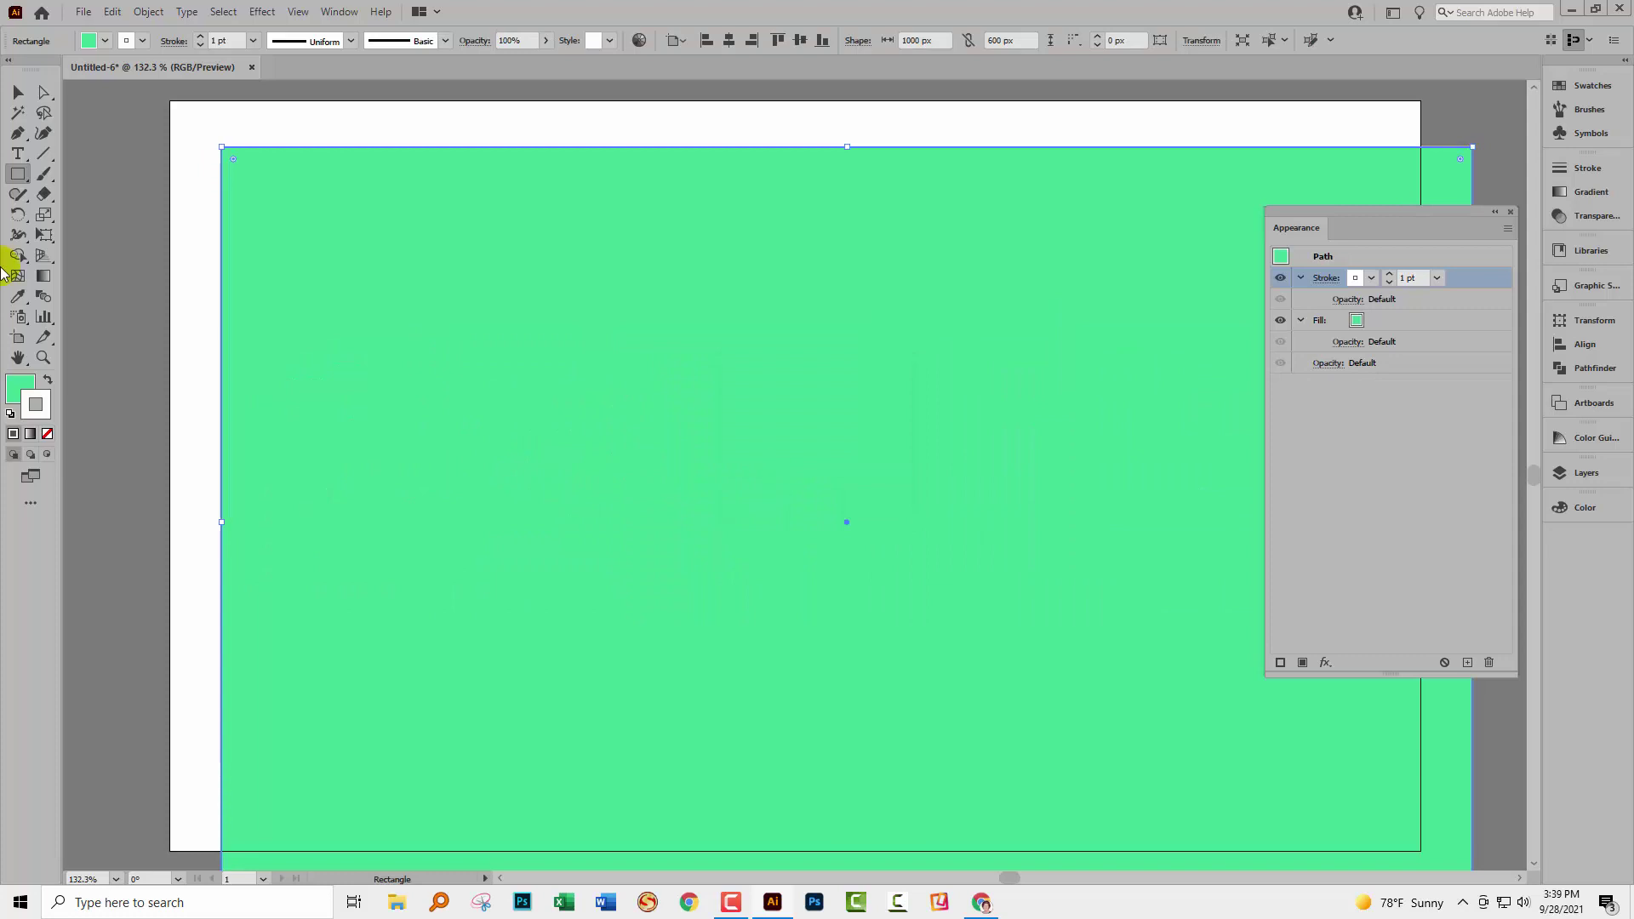
- Fill the rectangle with a golden orange (#DB9B0B)
left_click(21, 388)
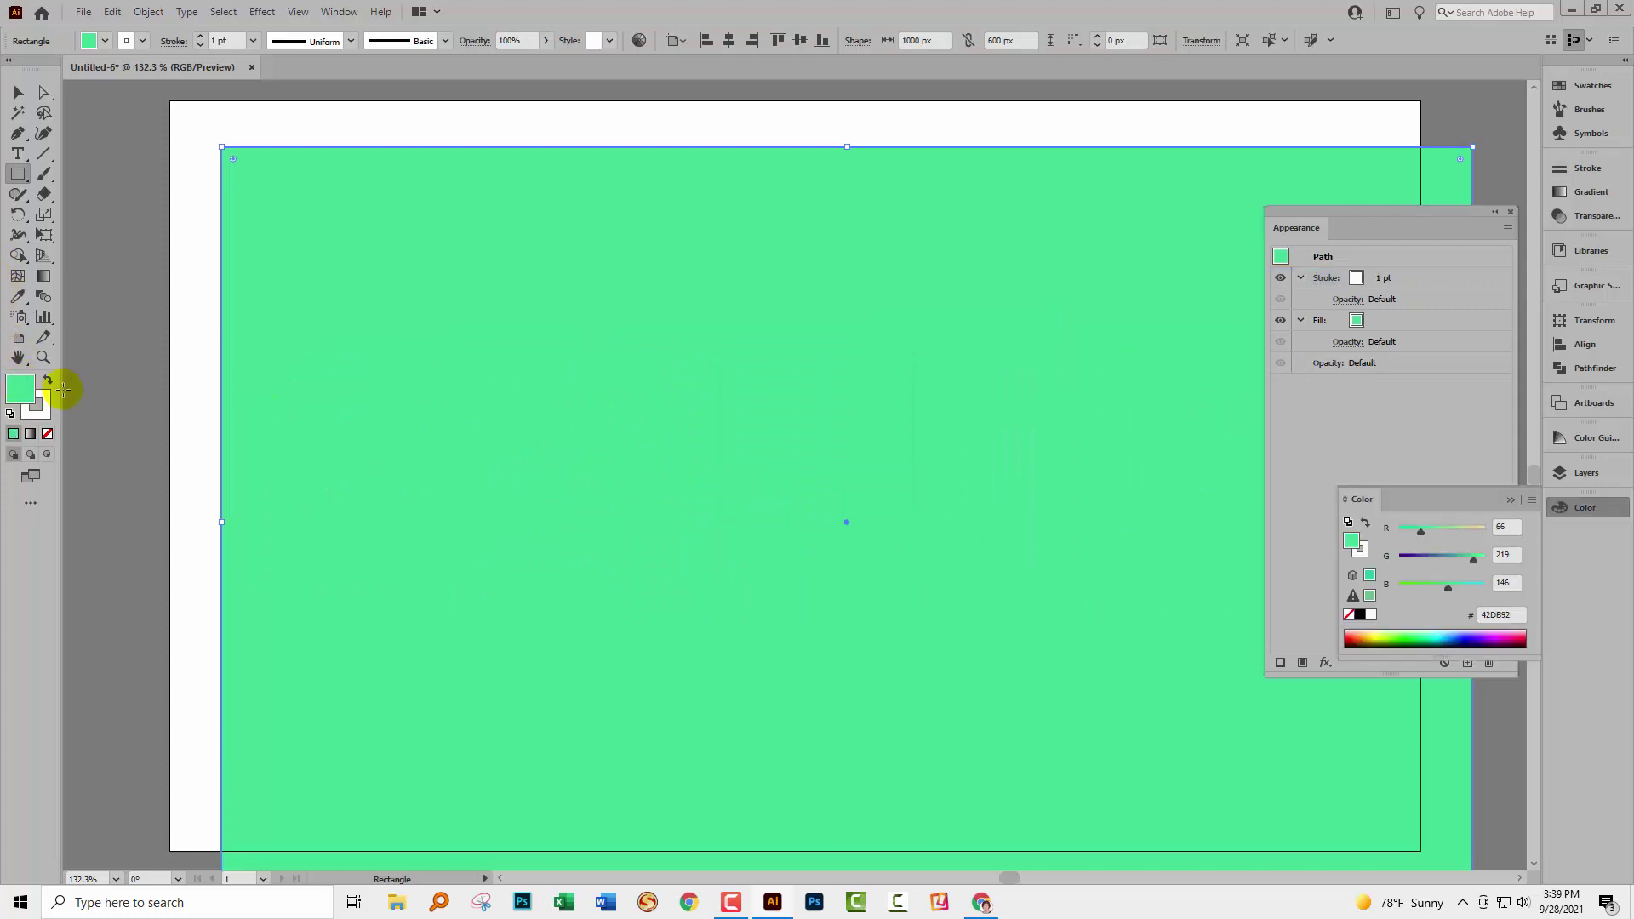
double_click(17, 393)
left_click(732, 670)
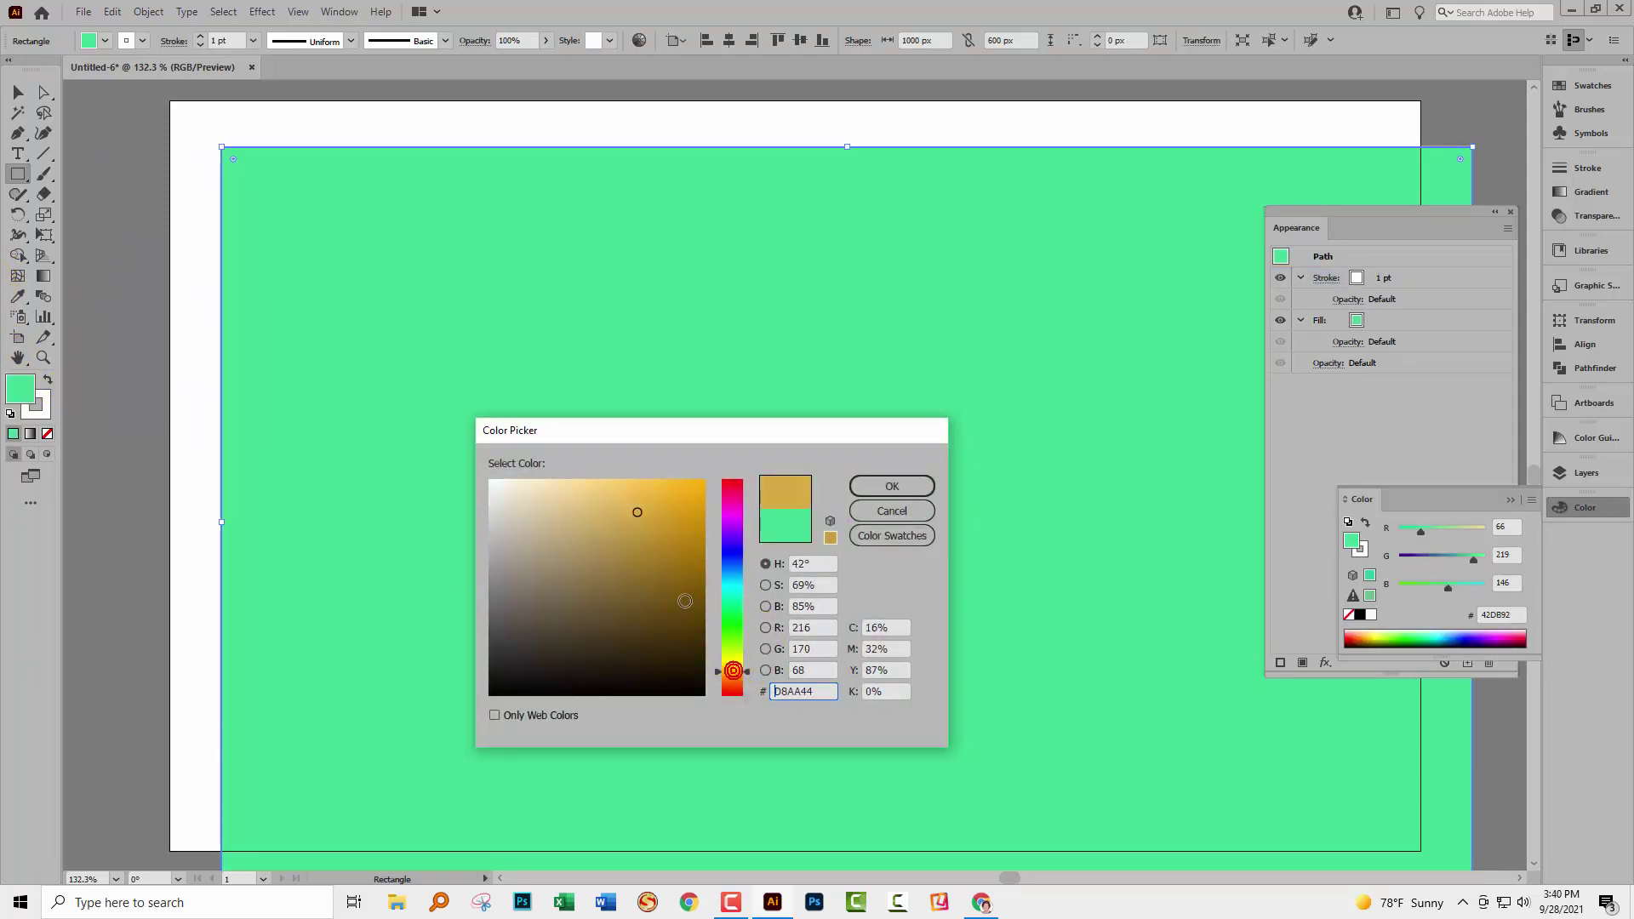
mouse_move(680, 576)
left_mouse_down()
mouse_move(678, 549)
mouse_move(632, 524)
mouse_move(642, 535)
mouse_move(689, 513)
left_mouse_up()
left_click(892, 486)
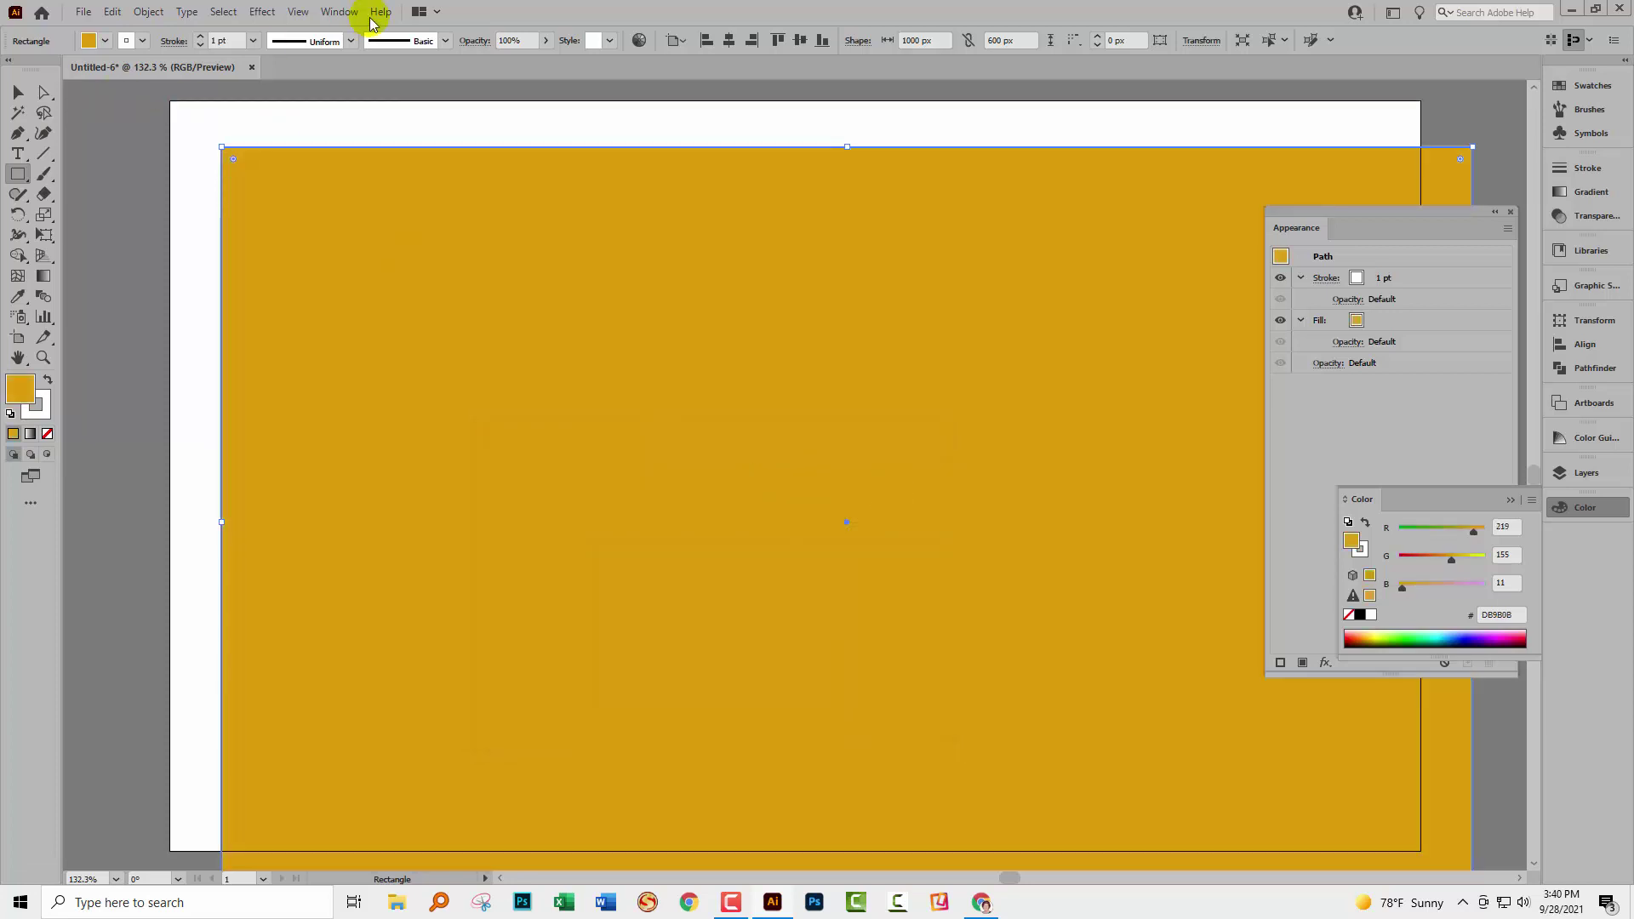
- Centre the rectangle horizontally and vertically on the artboard and send it to the back
left_click(729, 40)
left_click(800, 40)
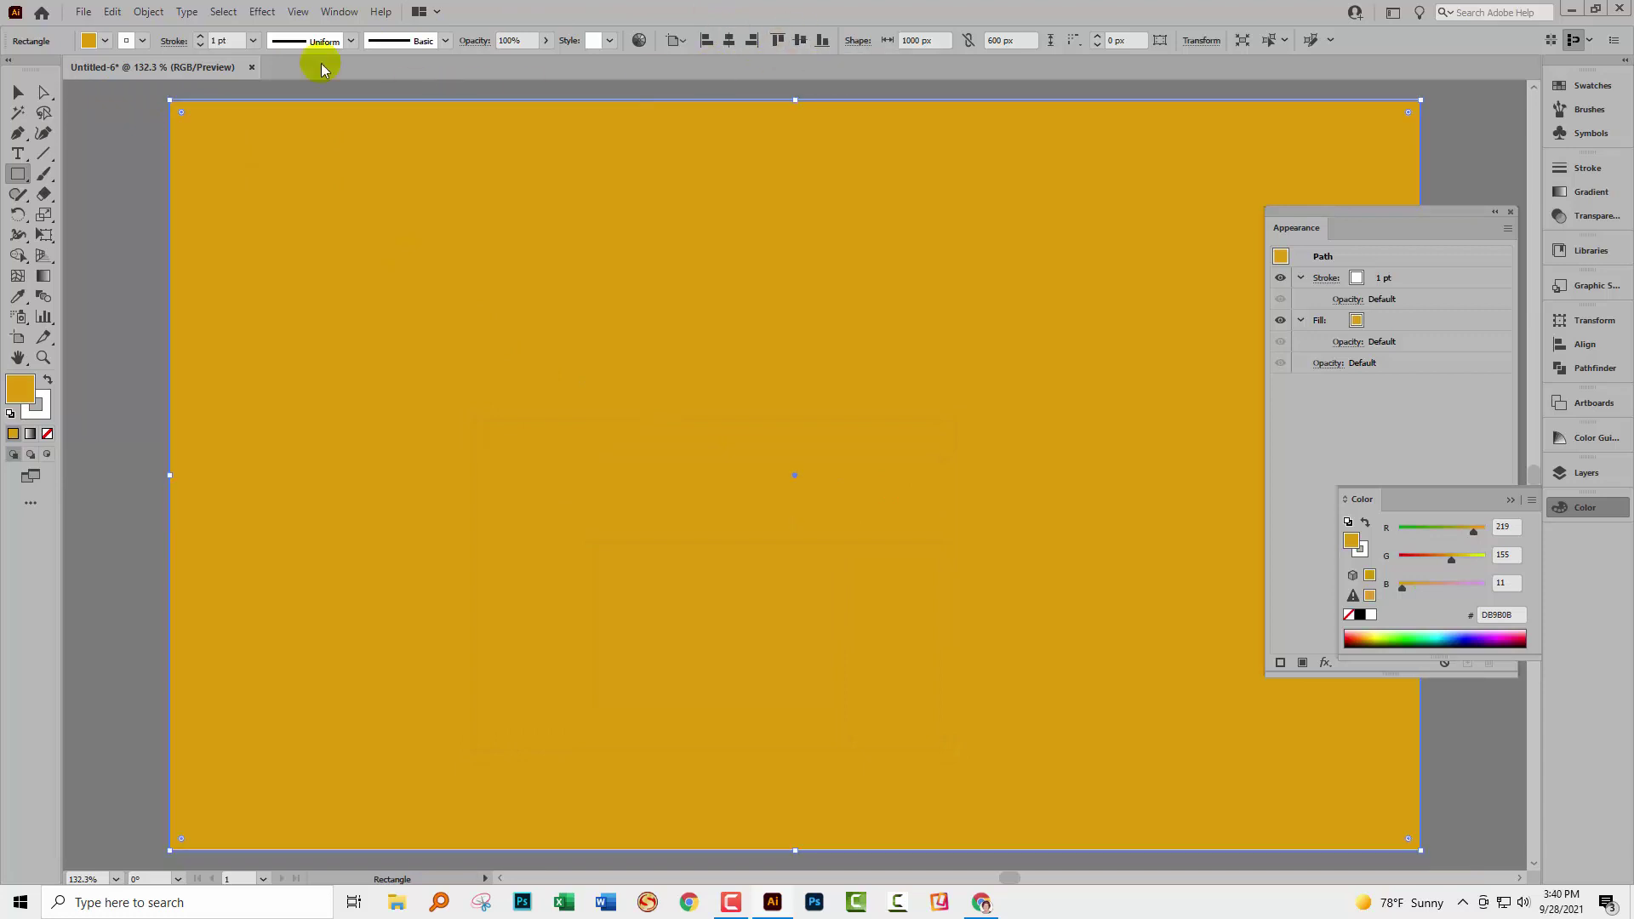
left_click(148, 11)
mouse_move(168, 58)
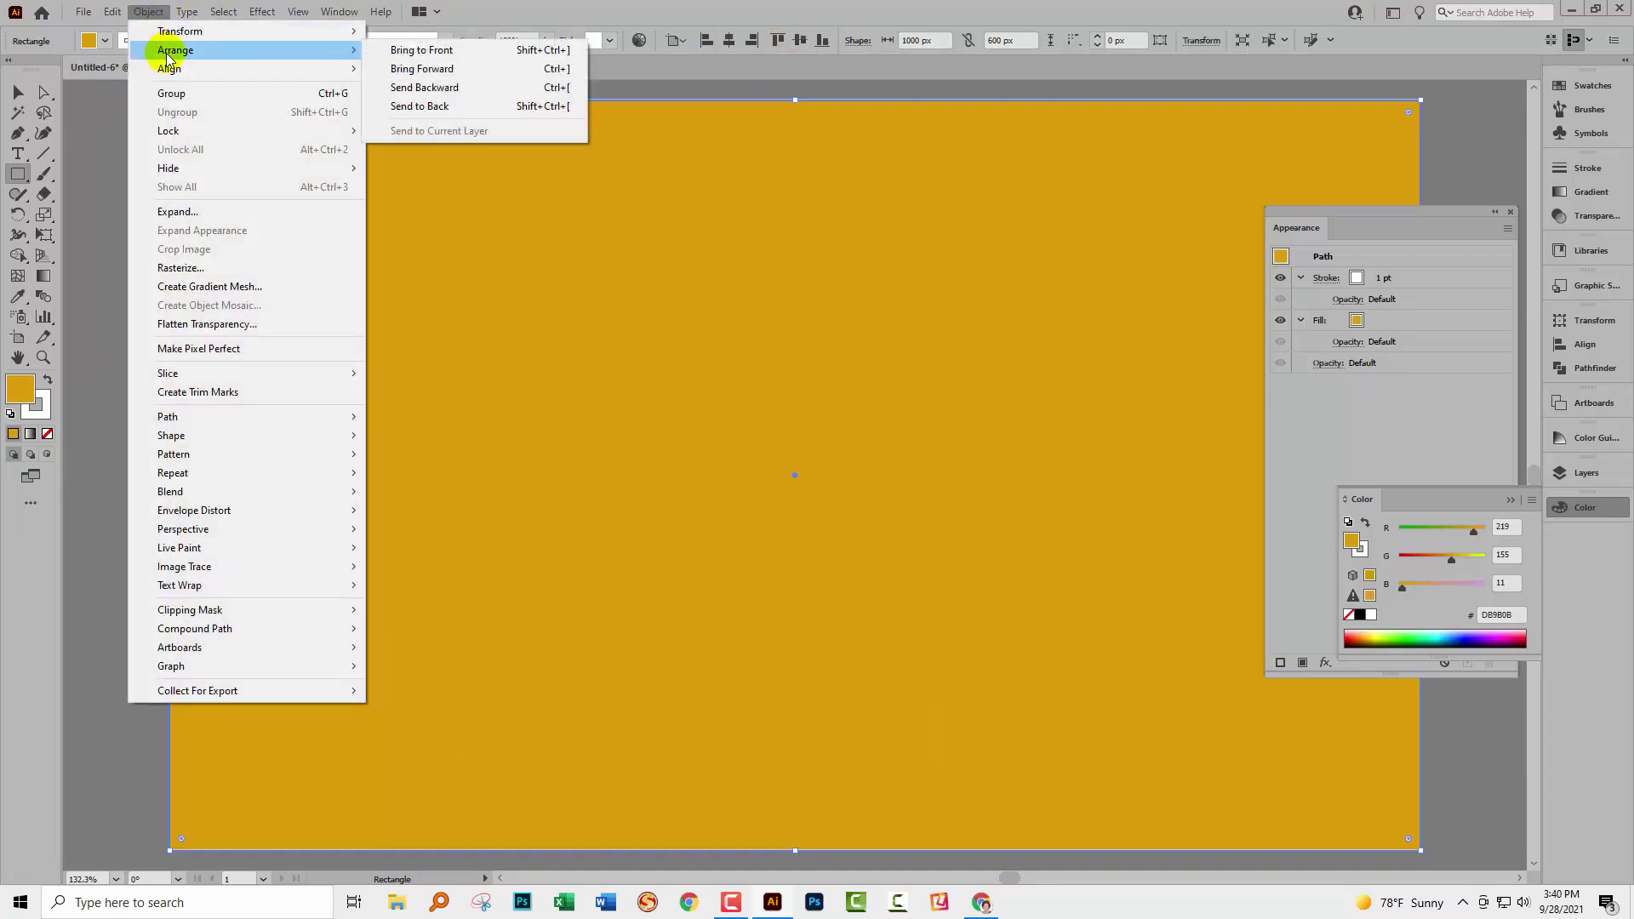
left_click(428, 107)
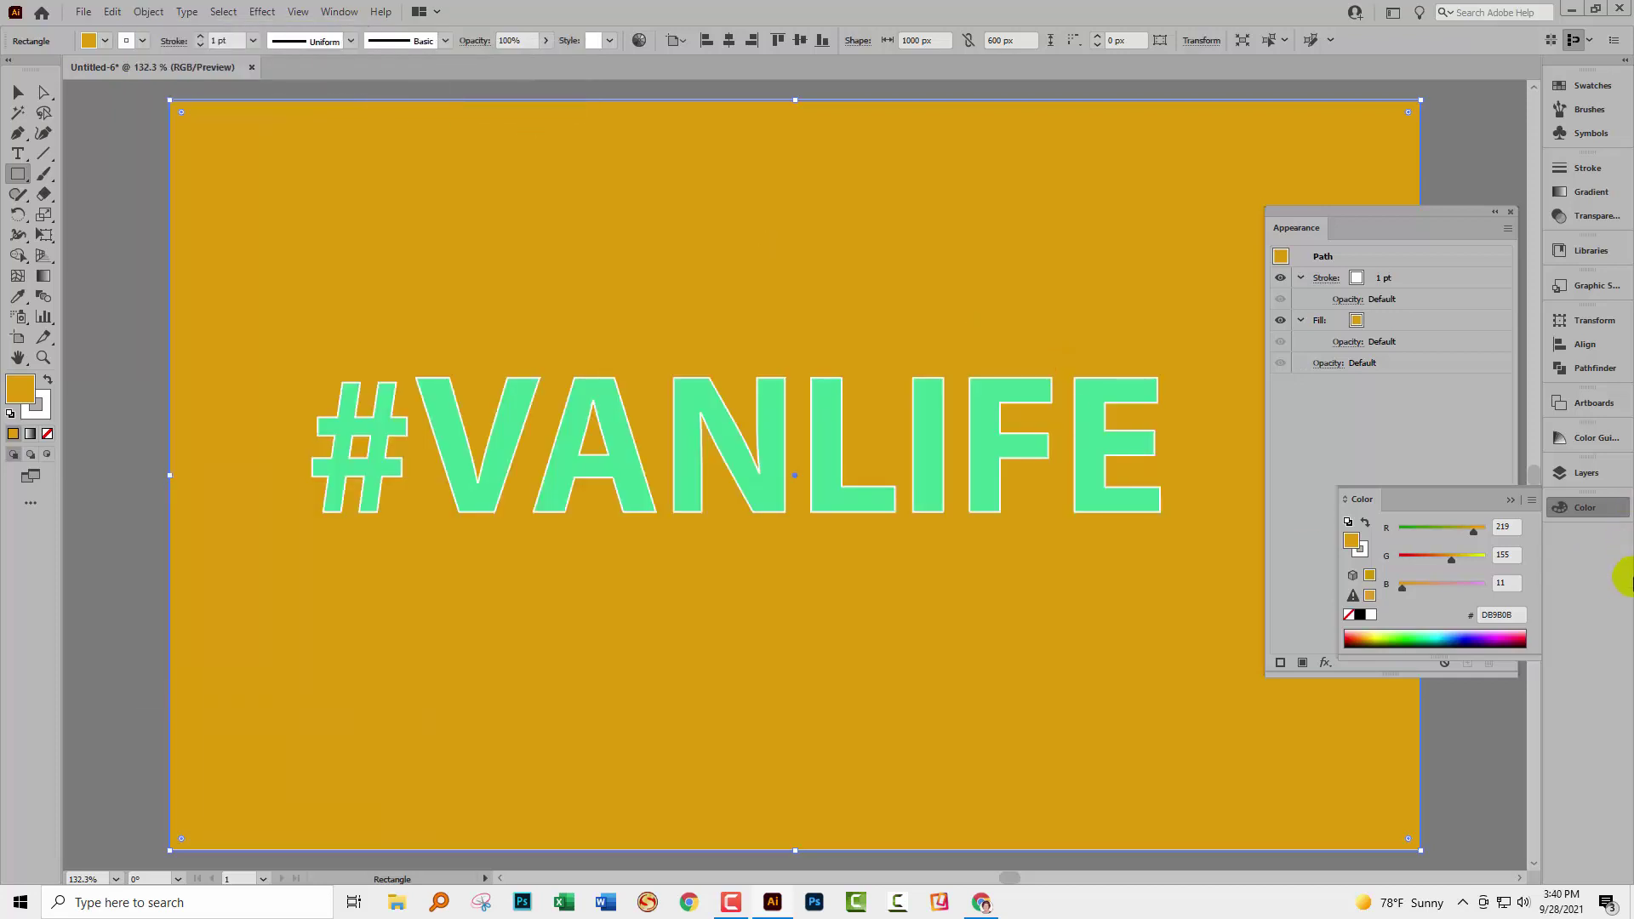
- Lock the background rectangle in the Layers panel
left_click(1586, 473)
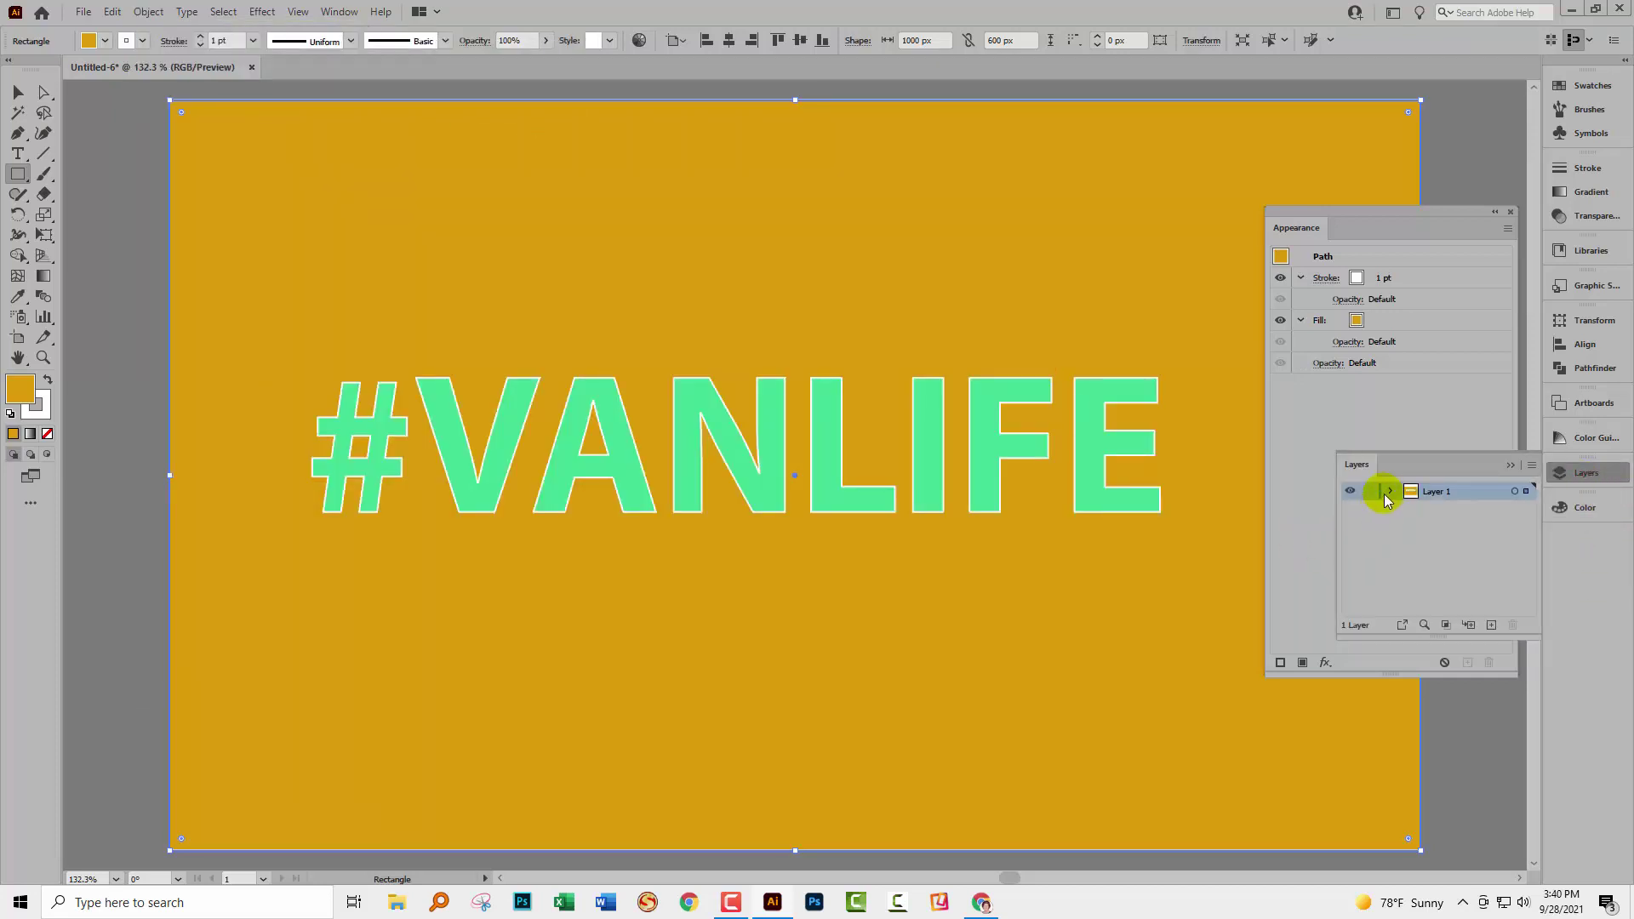
left_click(1388, 492)
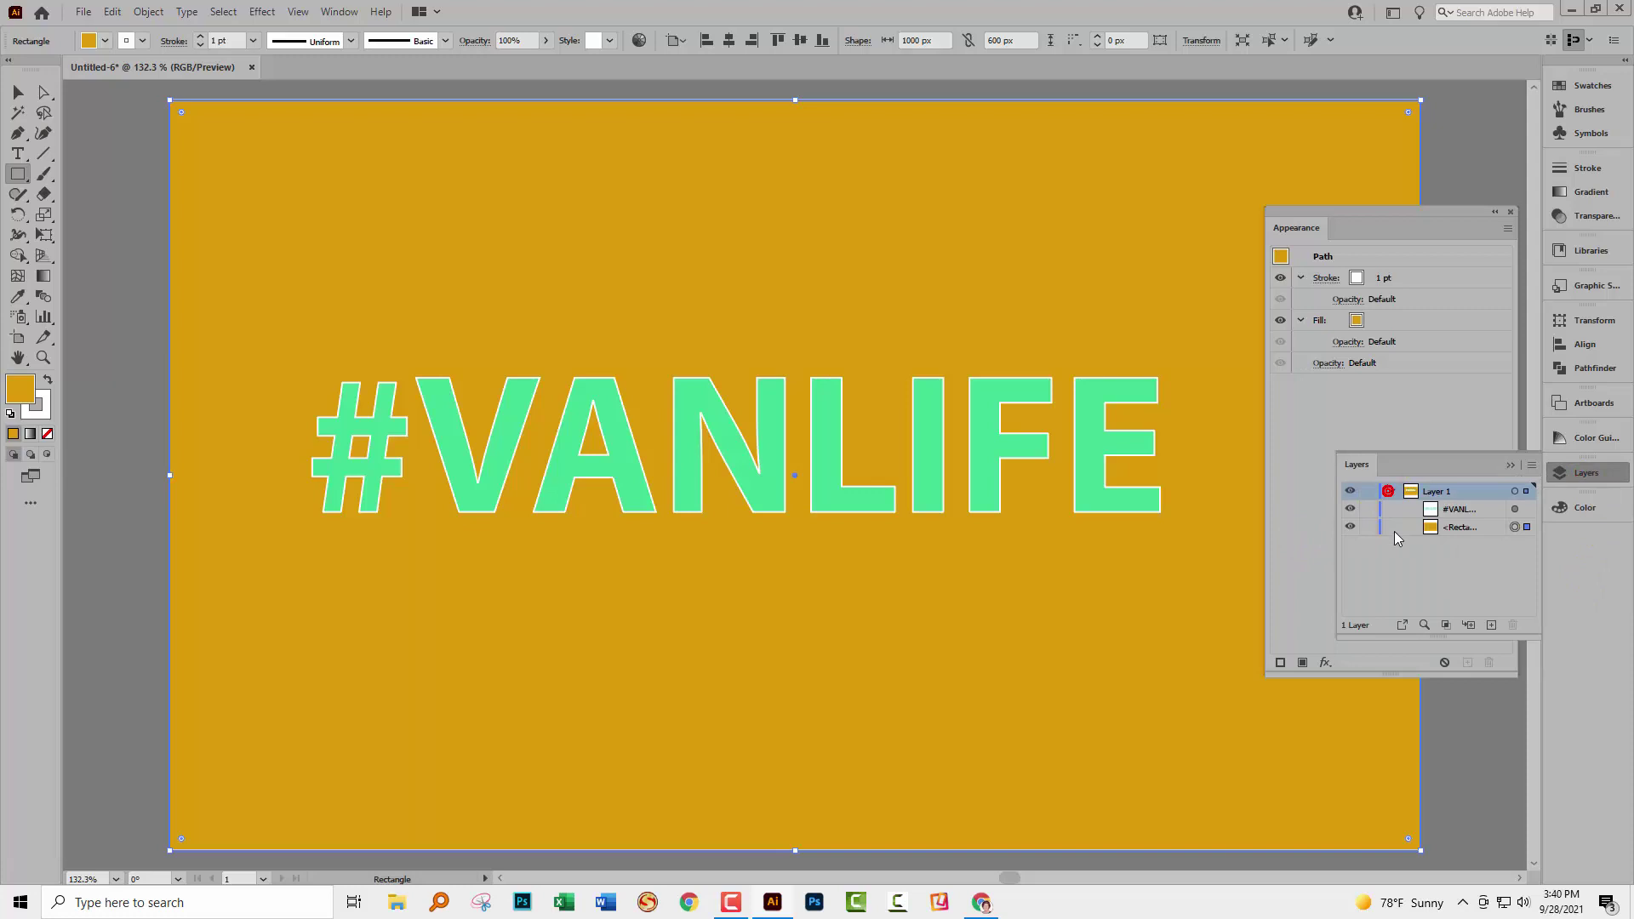
left_click(1350, 511)
left_click(1350, 510)
left_click(1367, 528)
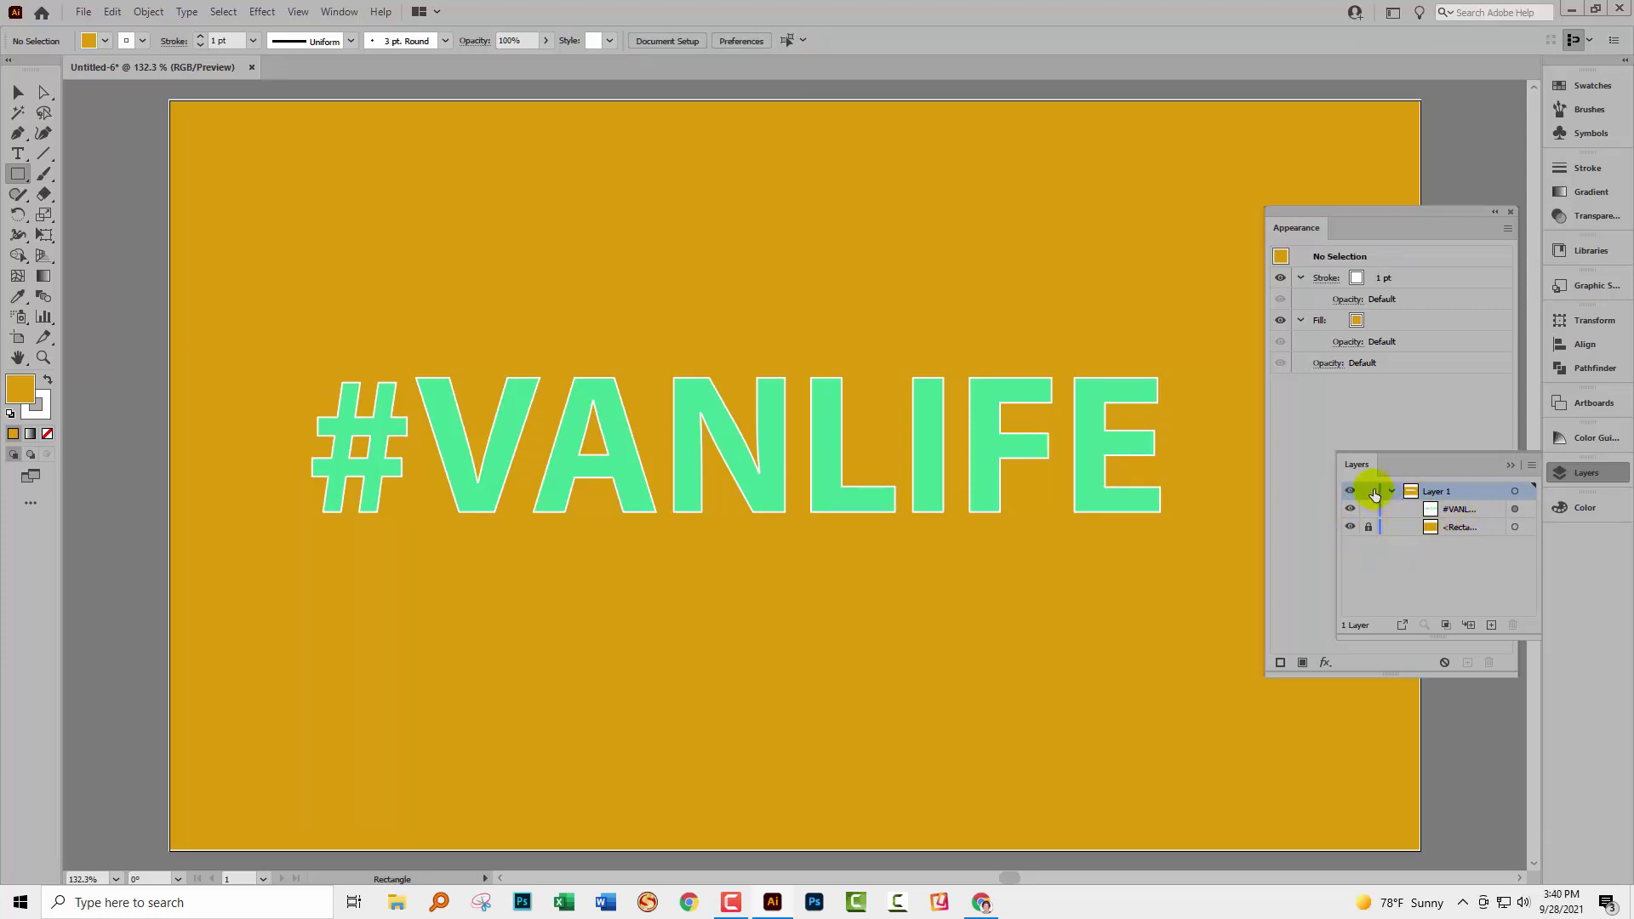
left_click(1511, 466)
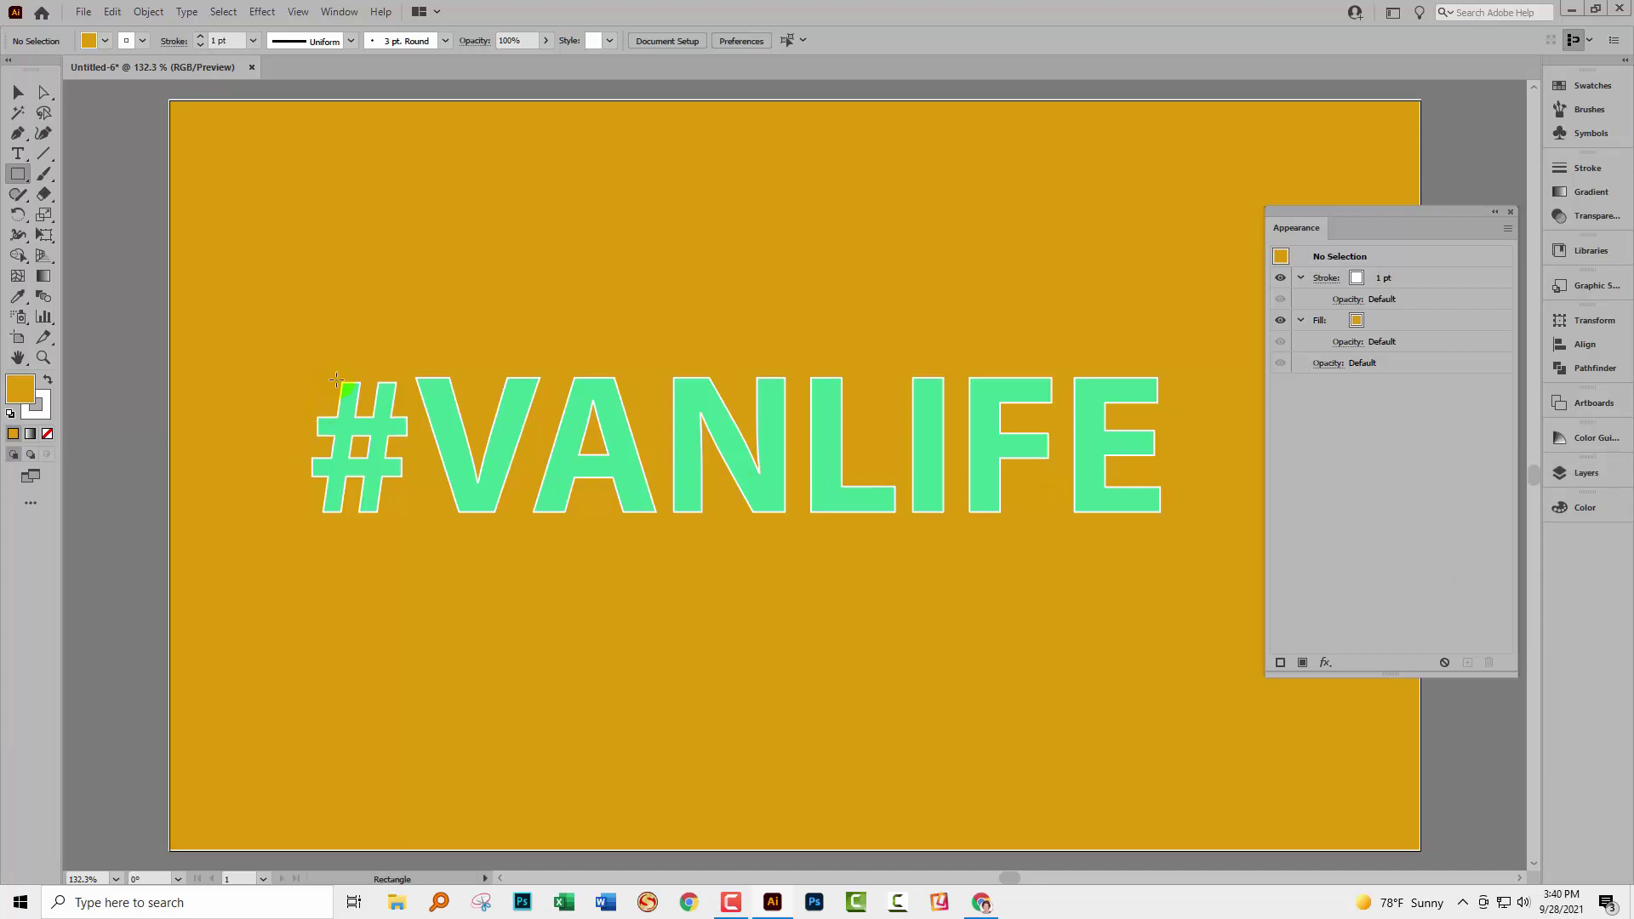
- Select #VANLIFE and duplicate its white 1 pt stroke in the Appearance panel
left_click(17, 92)
left_click(554, 511)
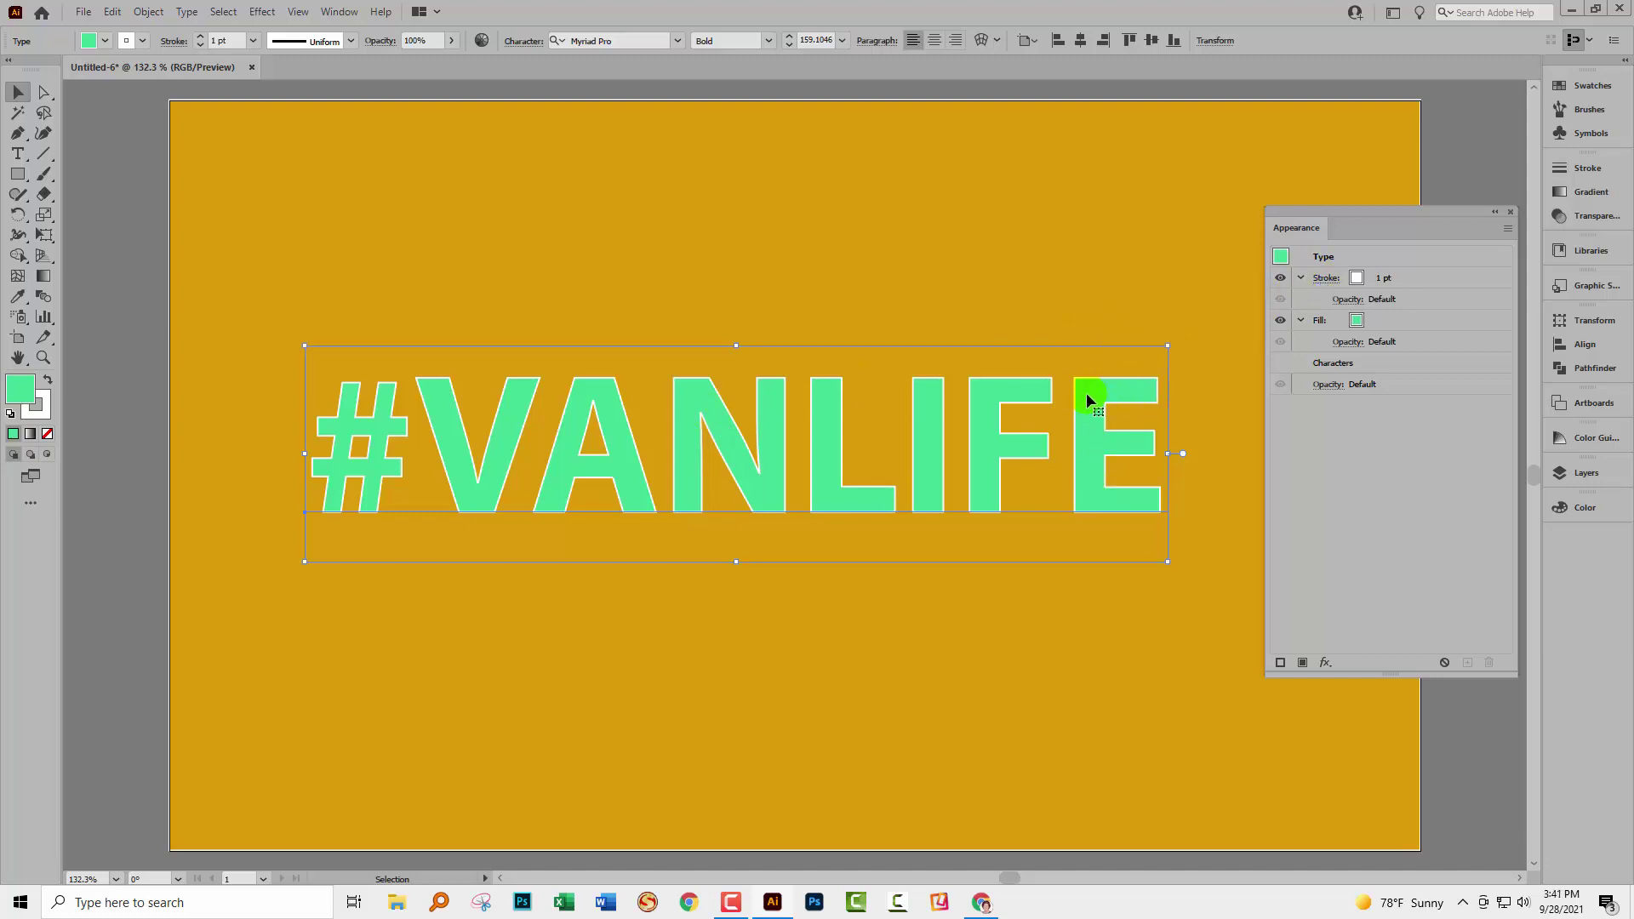
left_click(1392, 274)
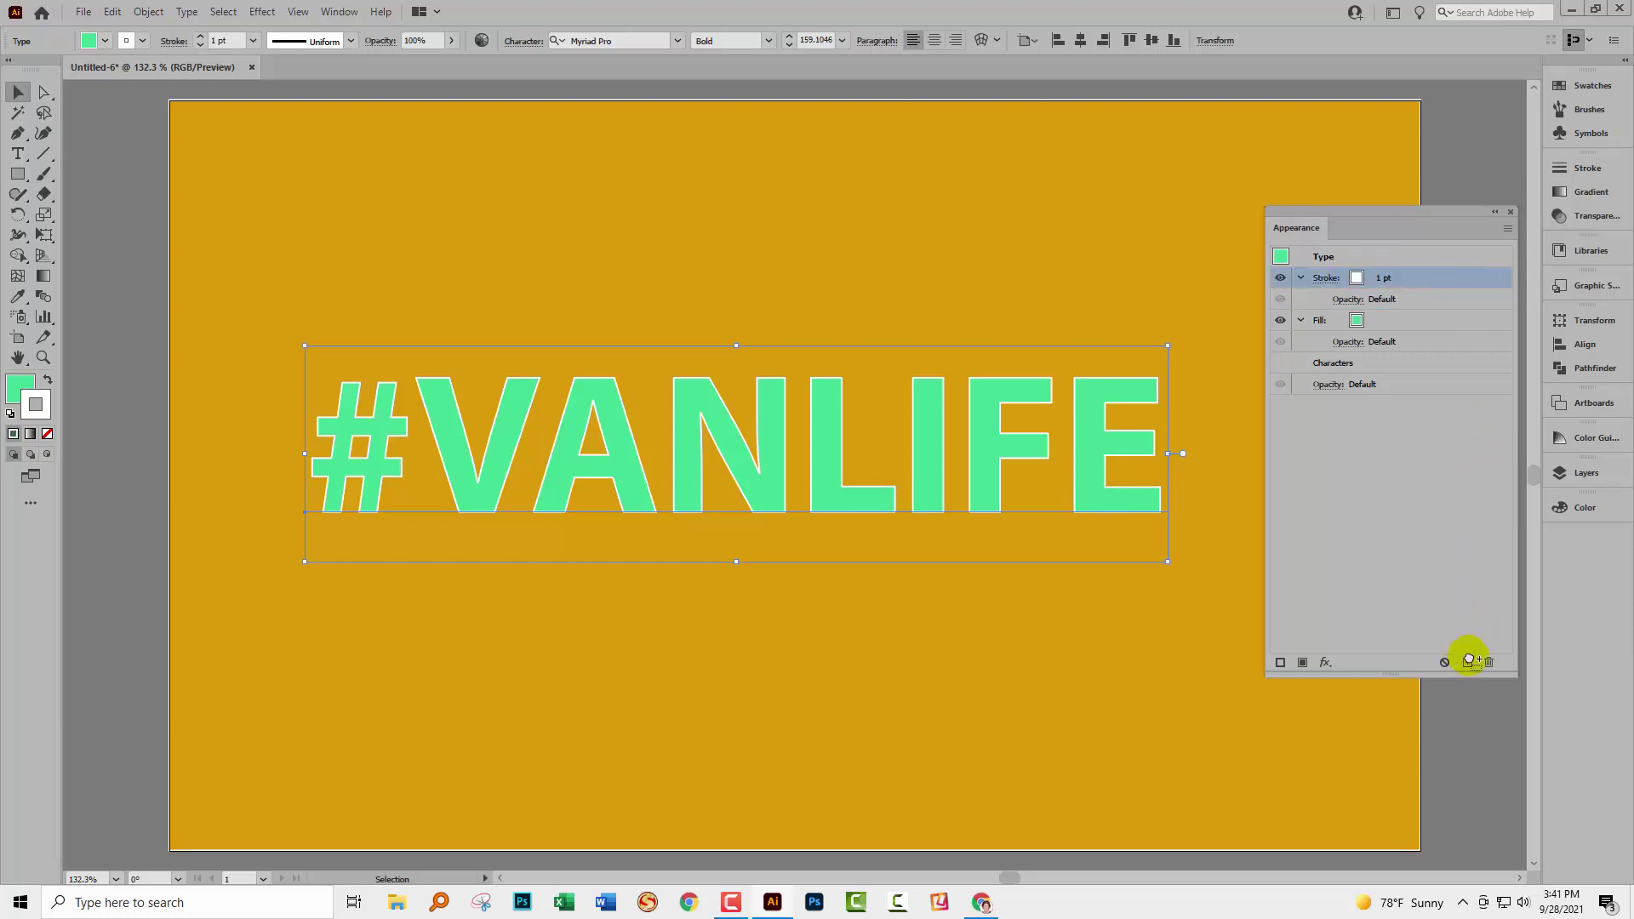
left_click(1467, 662)
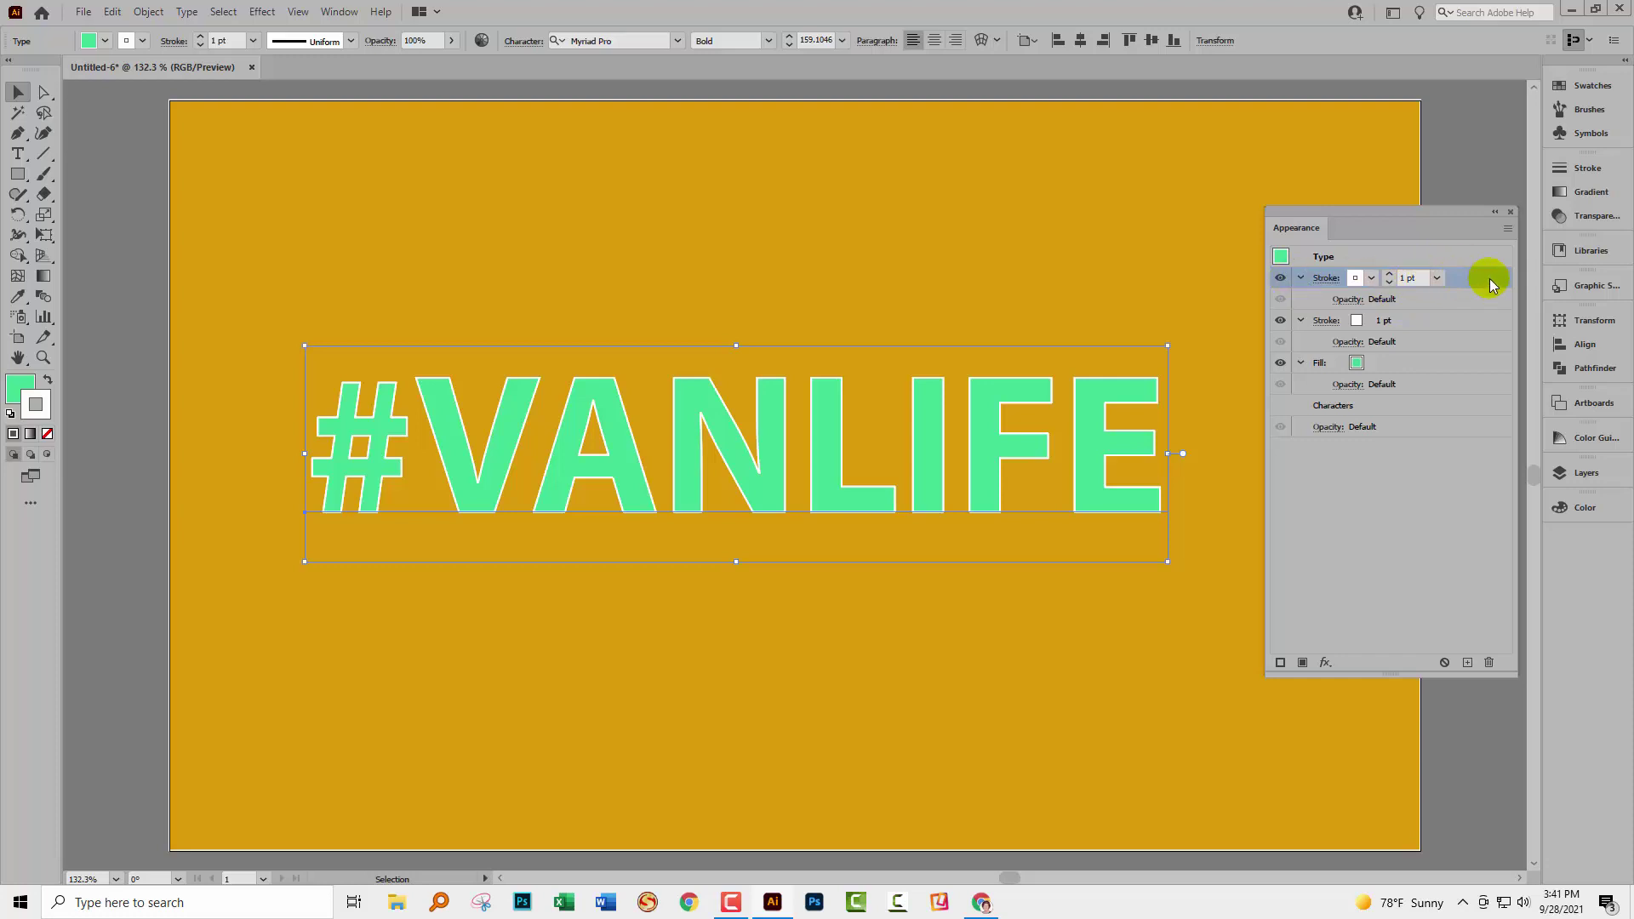
- Add a -1 px Offset Path effect to the top stroke, then toggle its visibility to compare
left_click(261, 11)
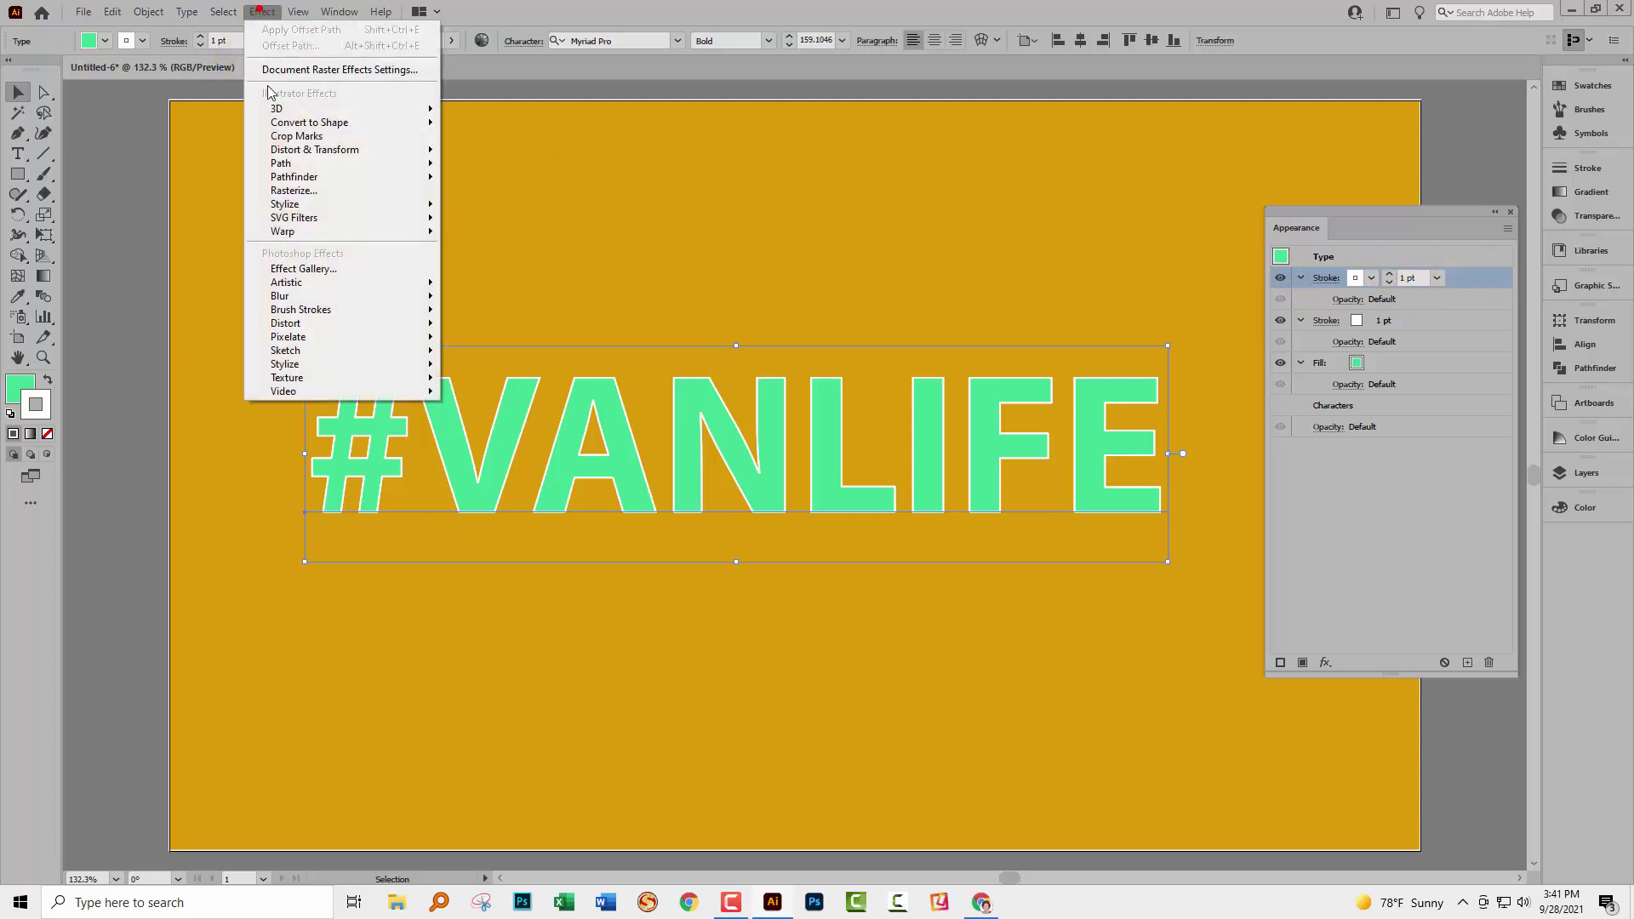
mouse_move(293, 162)
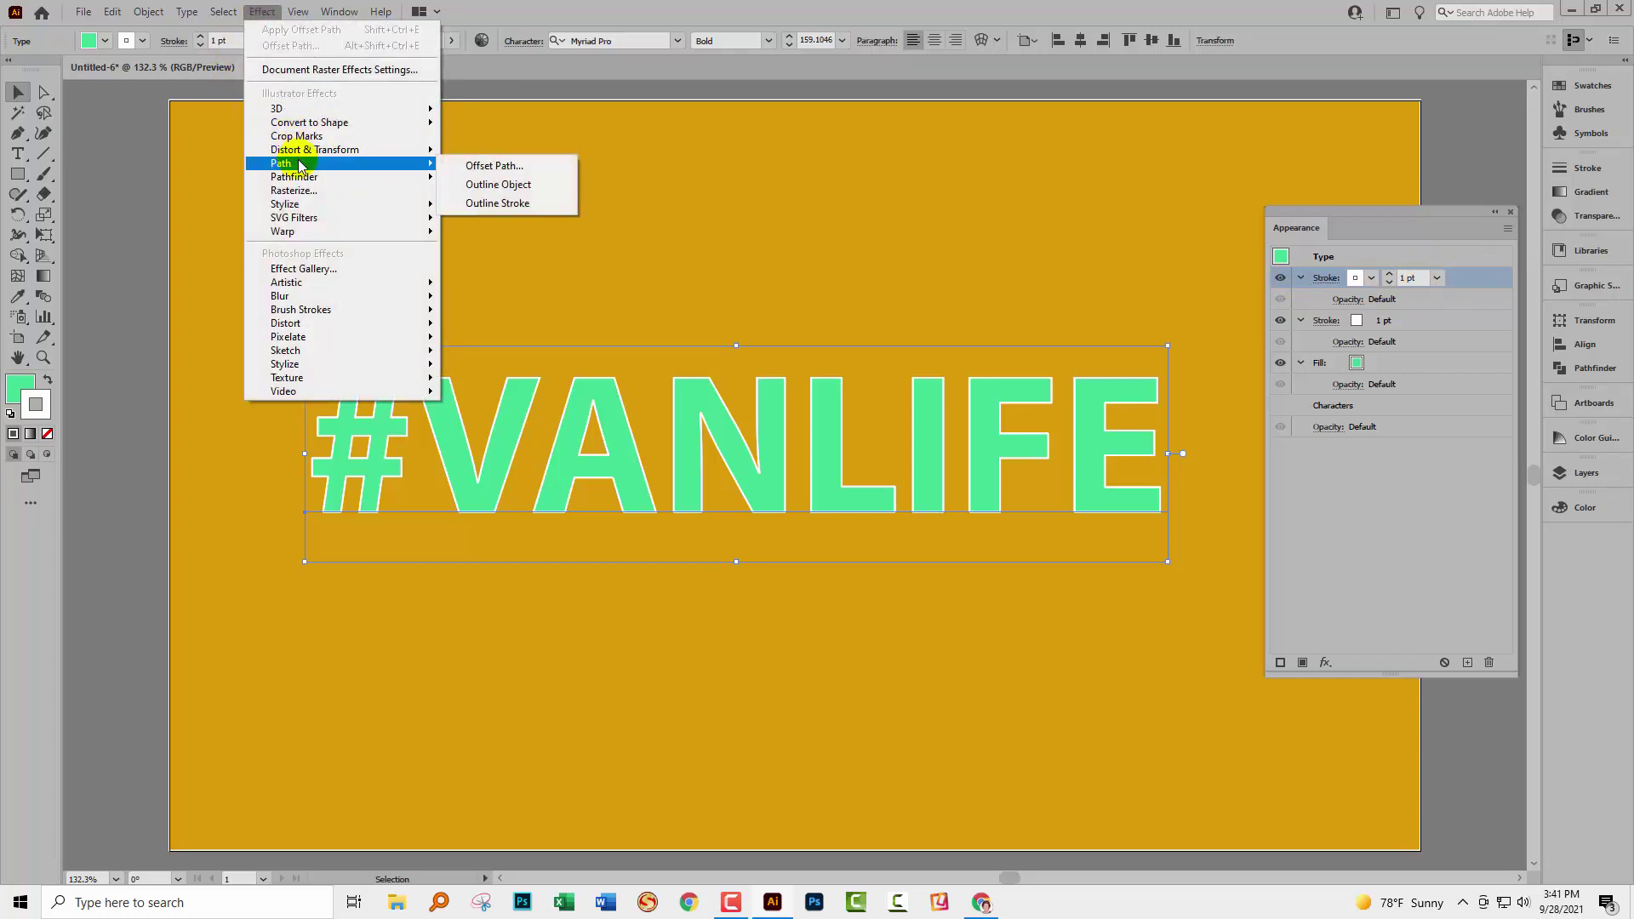
left_click(479, 167)
left_click_drag(957, 485, 656, 567)
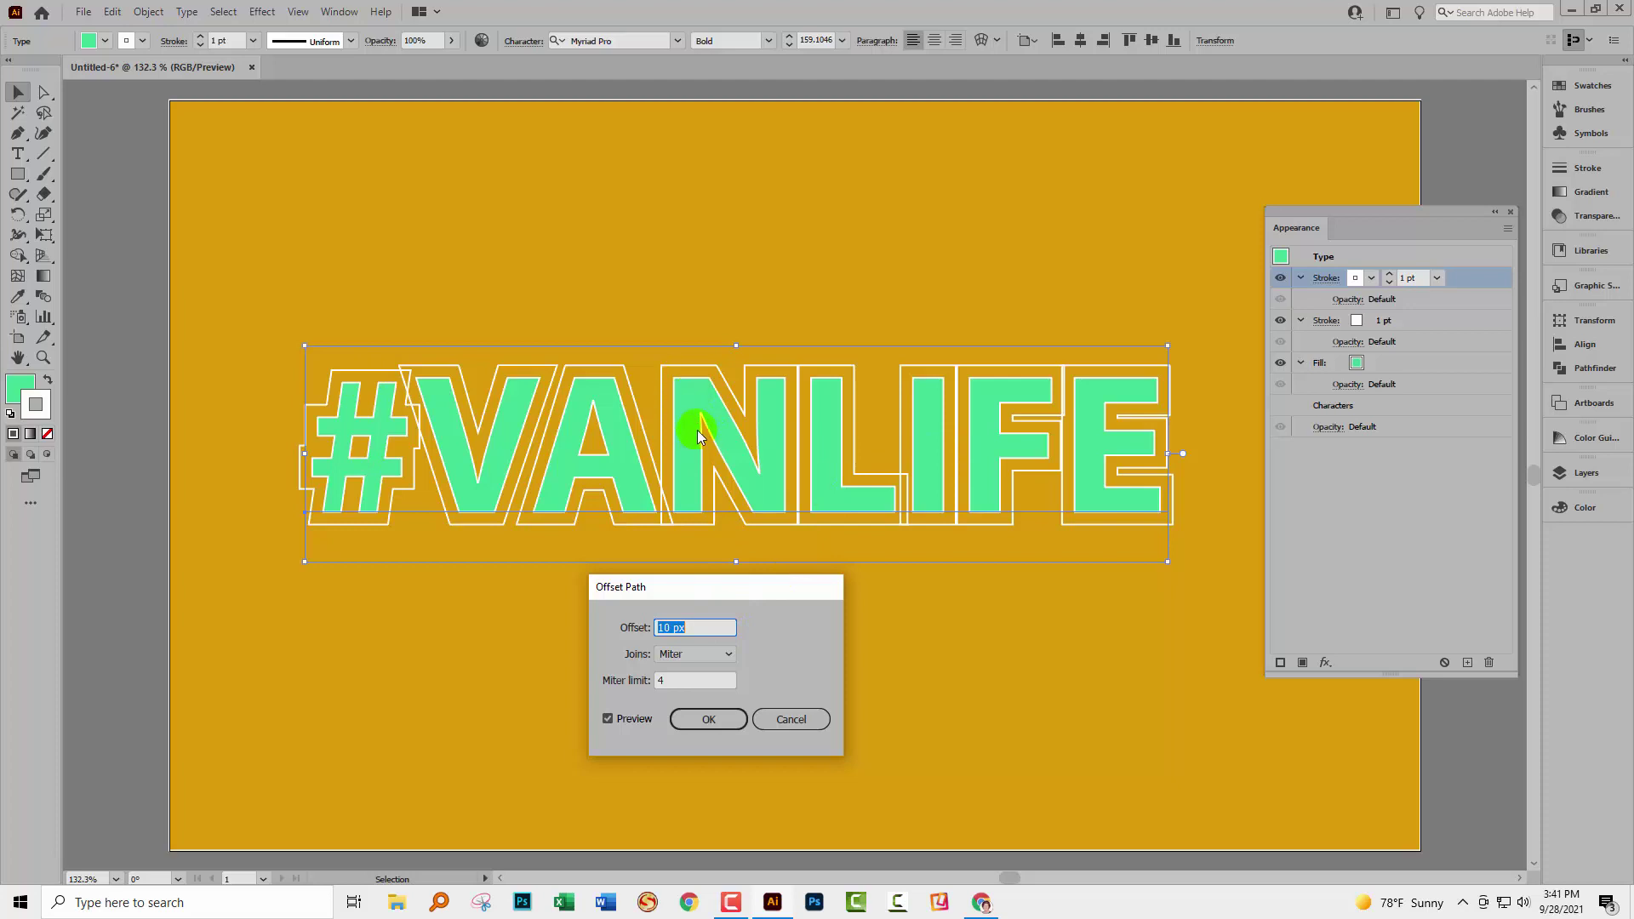
type("-1")
key("Tab")
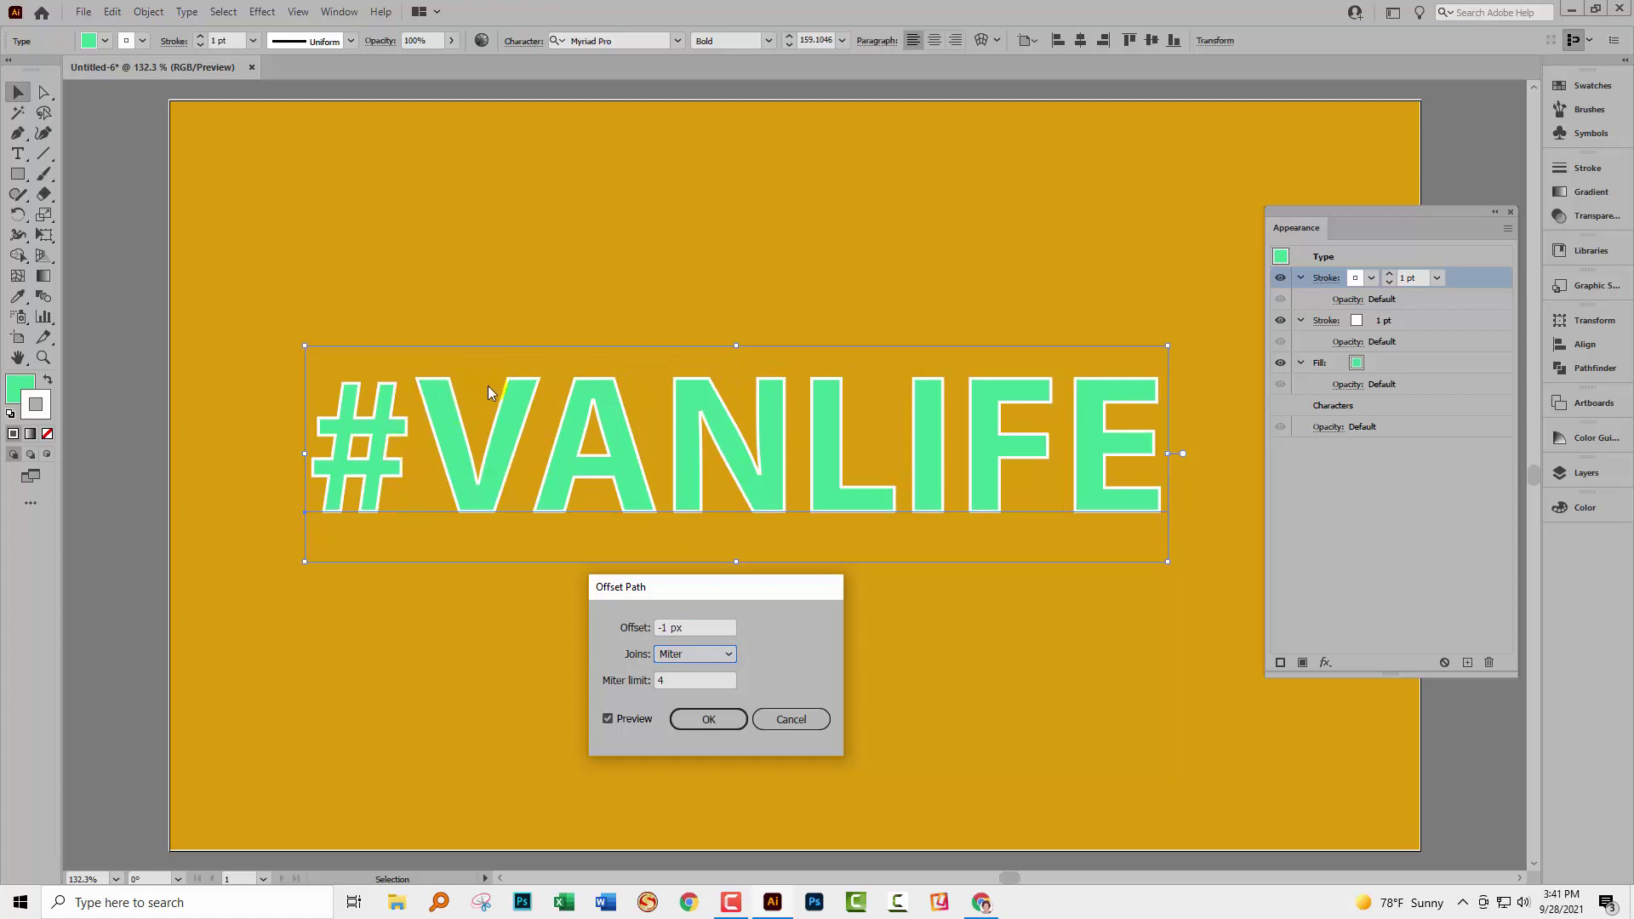
left_click(701, 718)
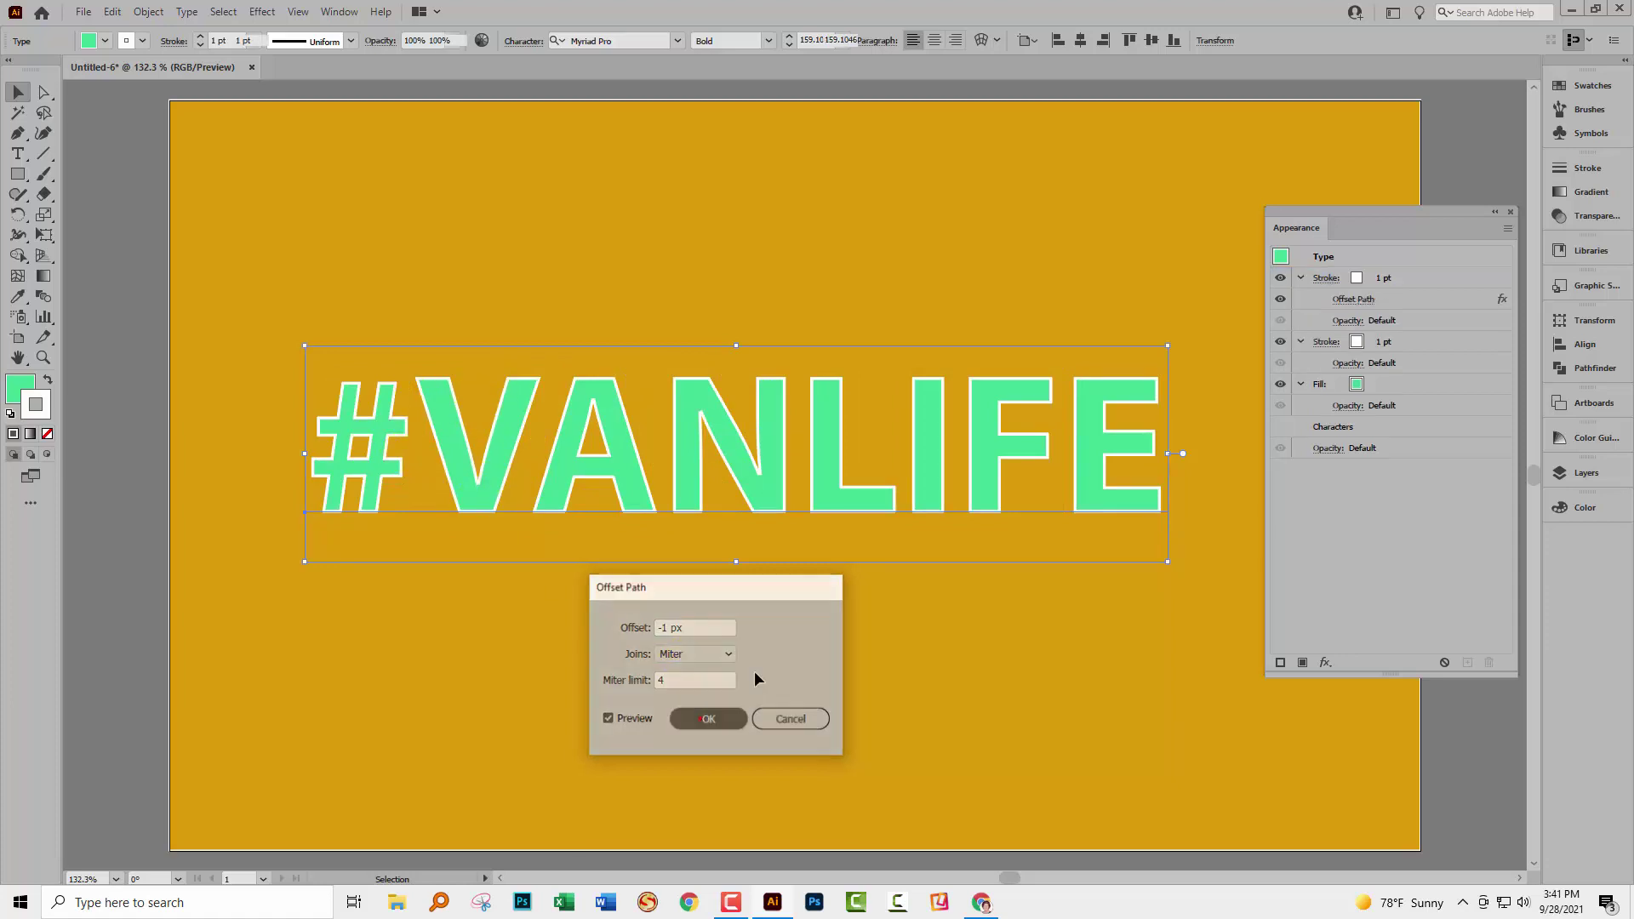
left_click(1282, 279)
left_click(1281, 279)
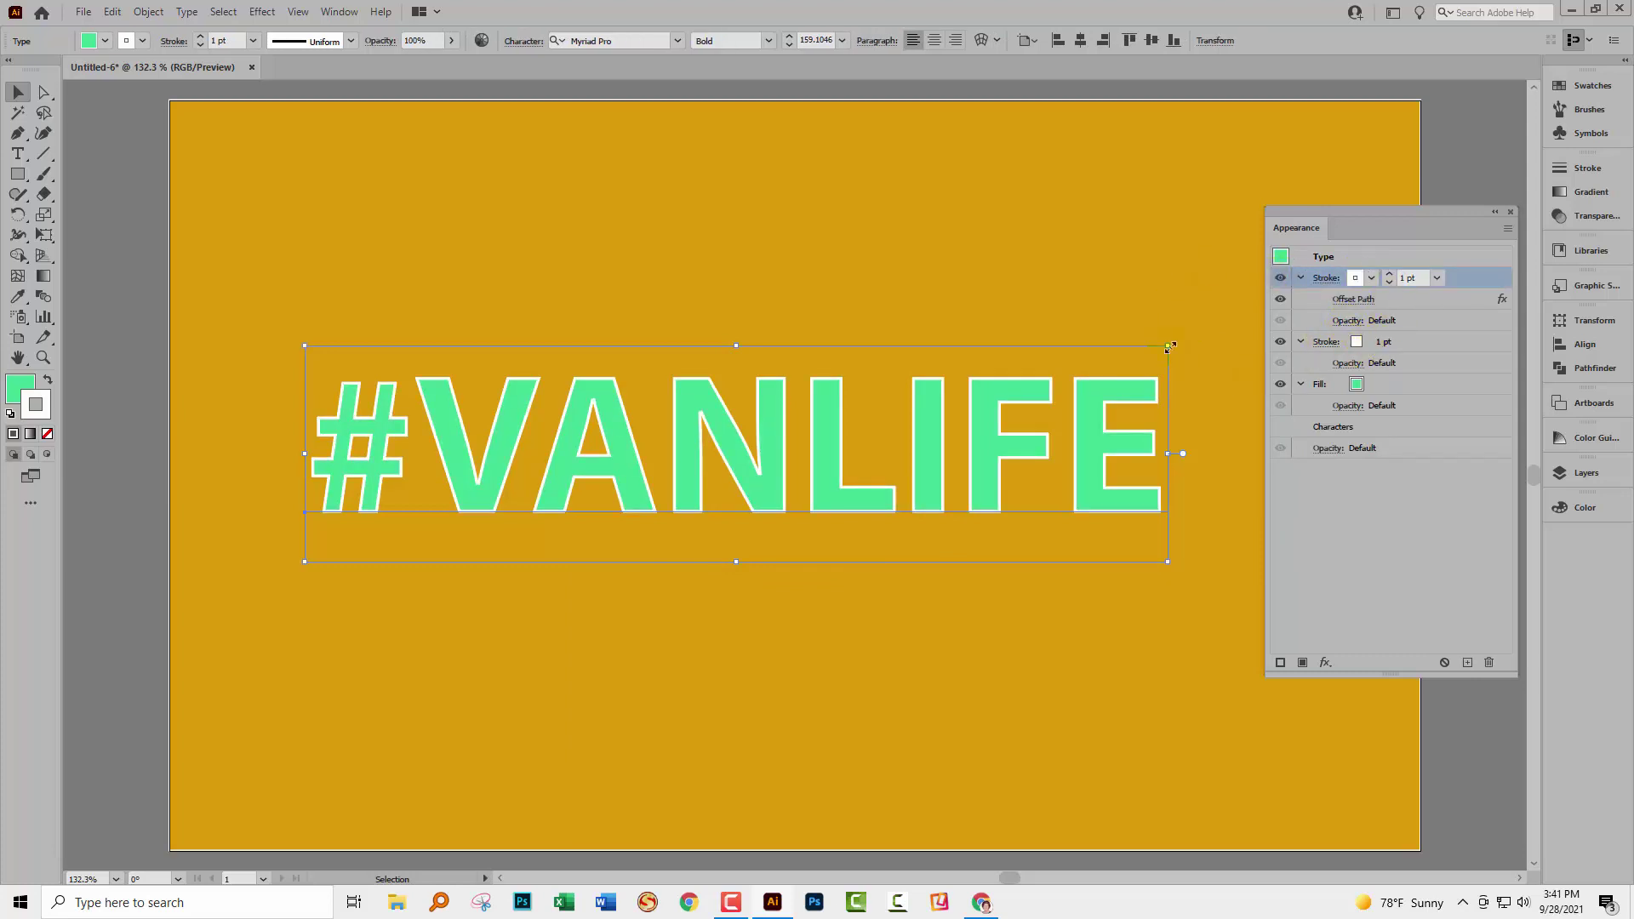
- Duplicate the offset top stroke and change the copy's Offset Path to -2 px
left_click(1491, 283)
left_click_drag(1477, 283, 1472, 663)
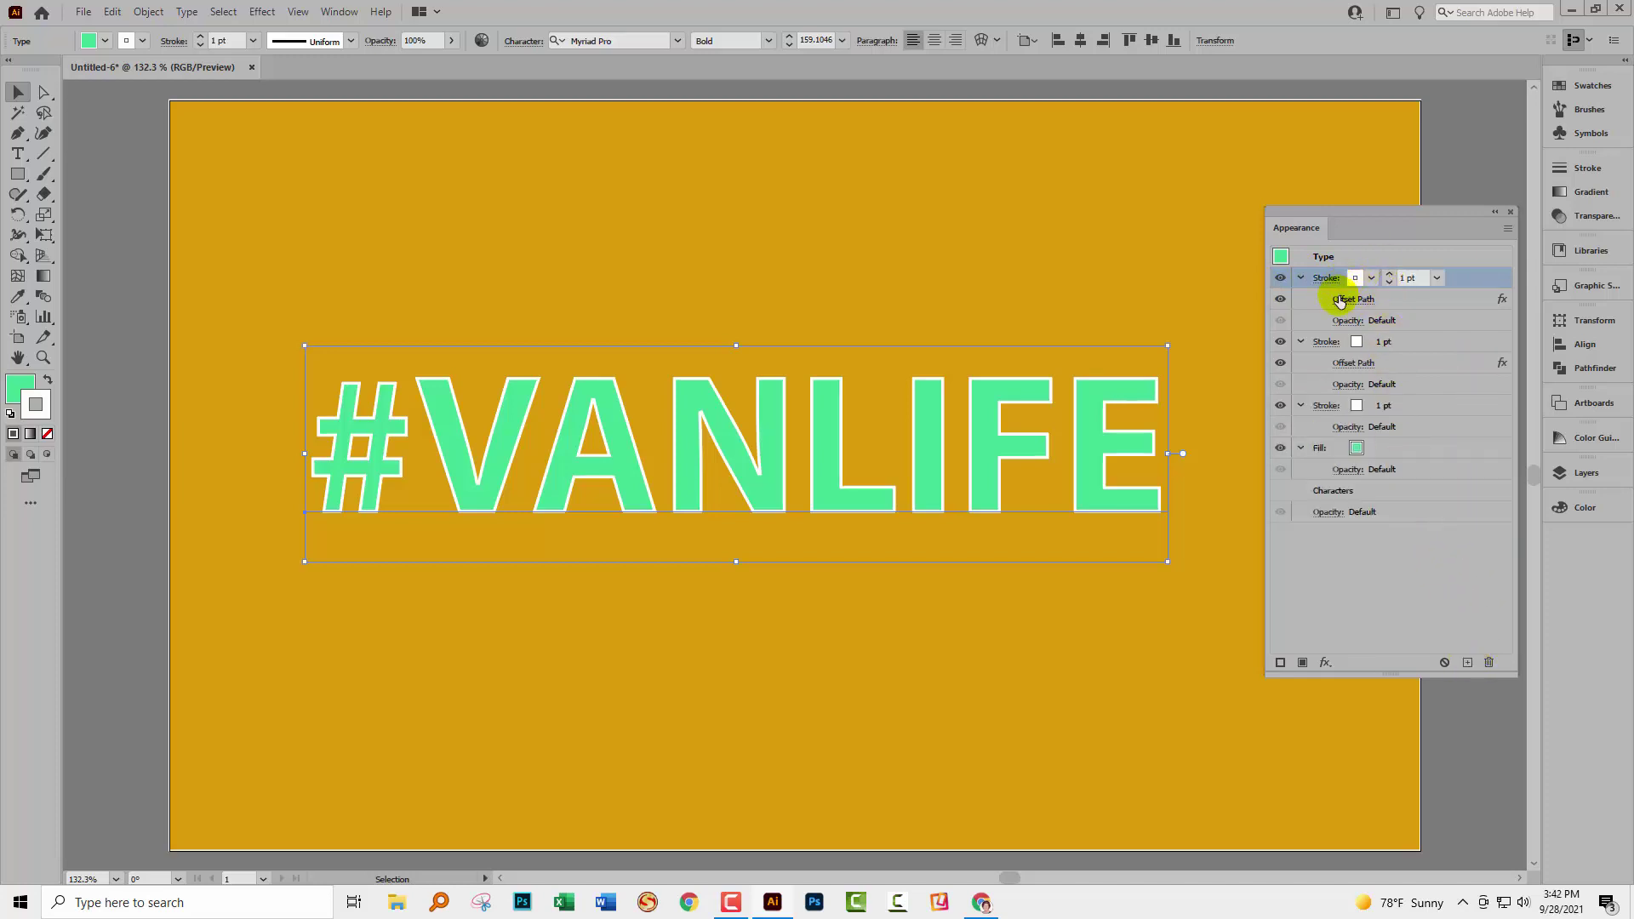
left_click(1348, 300)
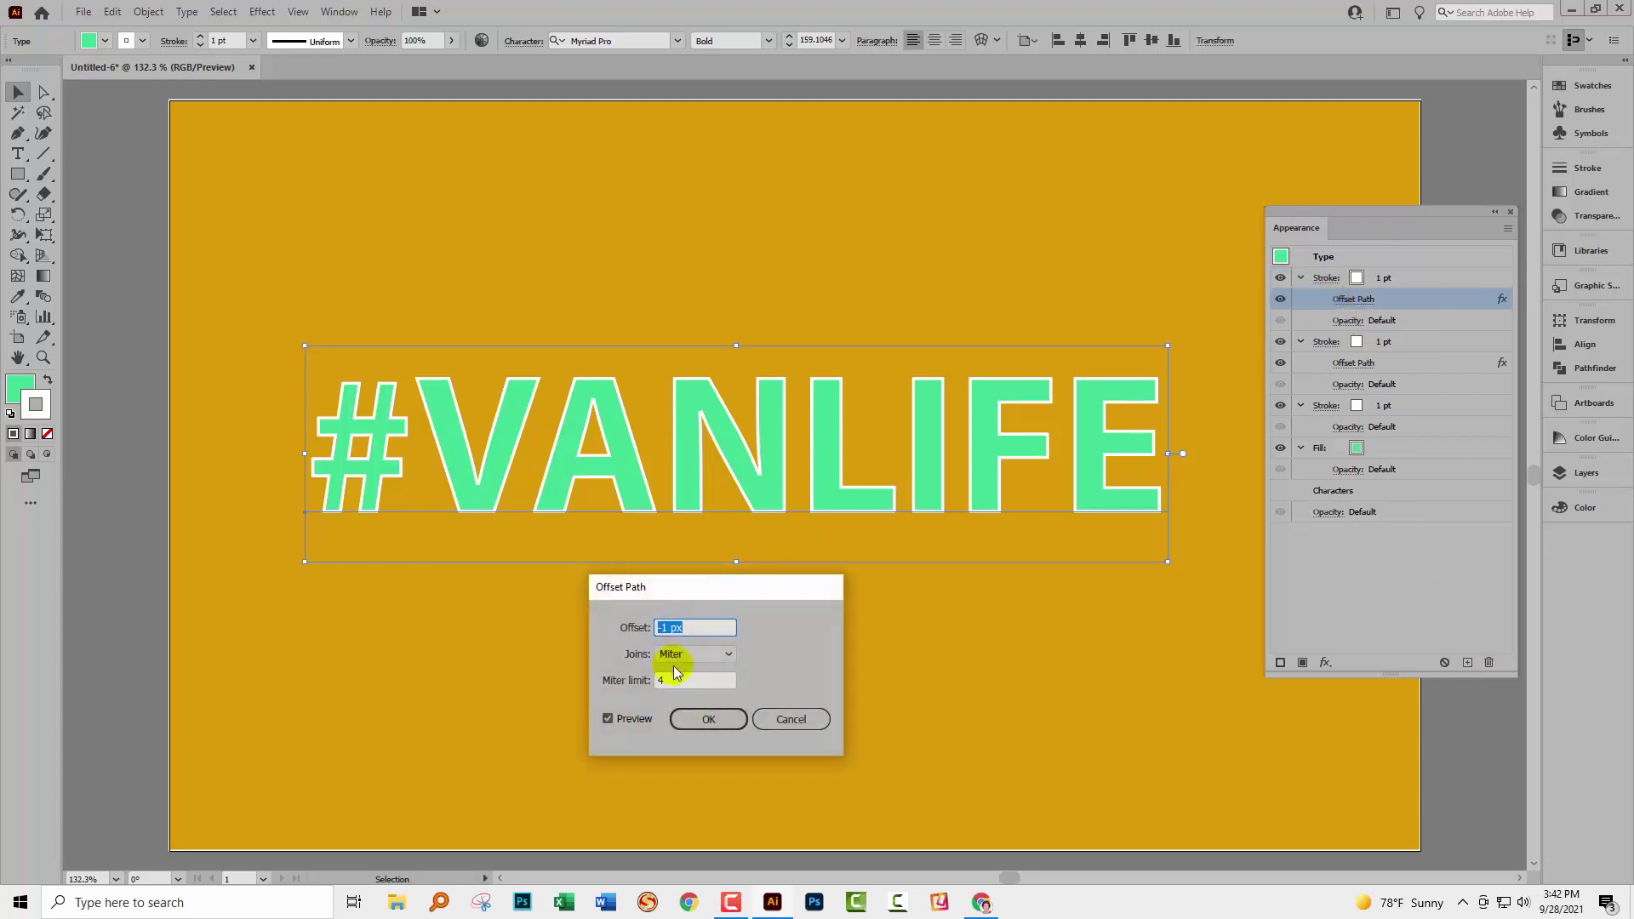
left_click(665, 627)
key("BackSpace")
type("2")
left_click(696, 720)
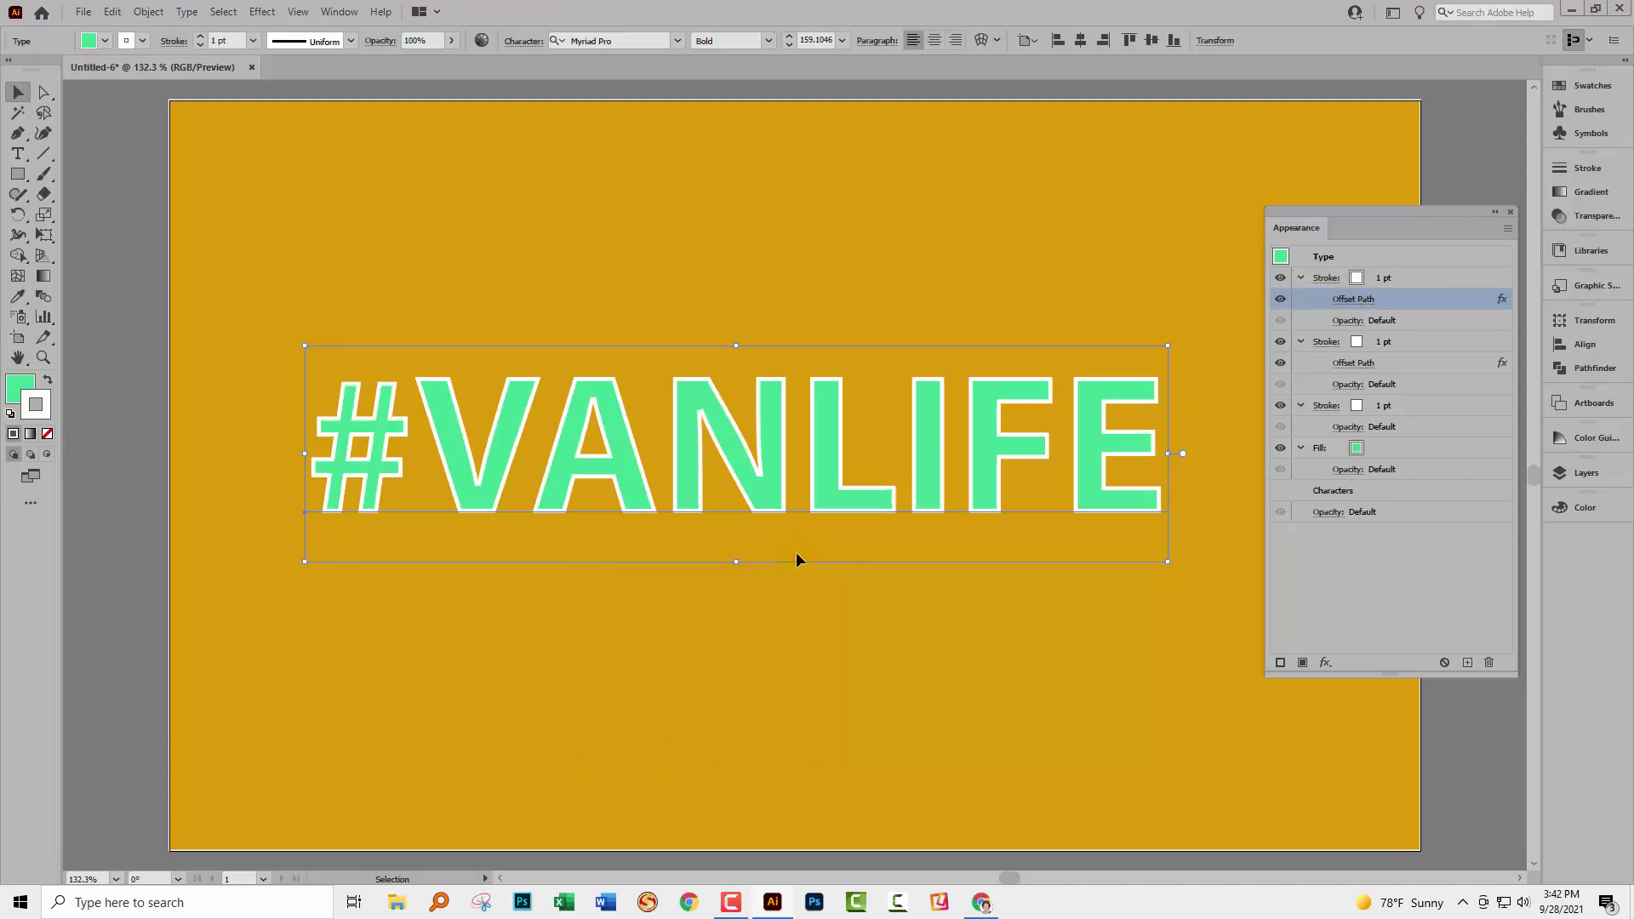
left_click(1280, 278)
left_click(1281, 341)
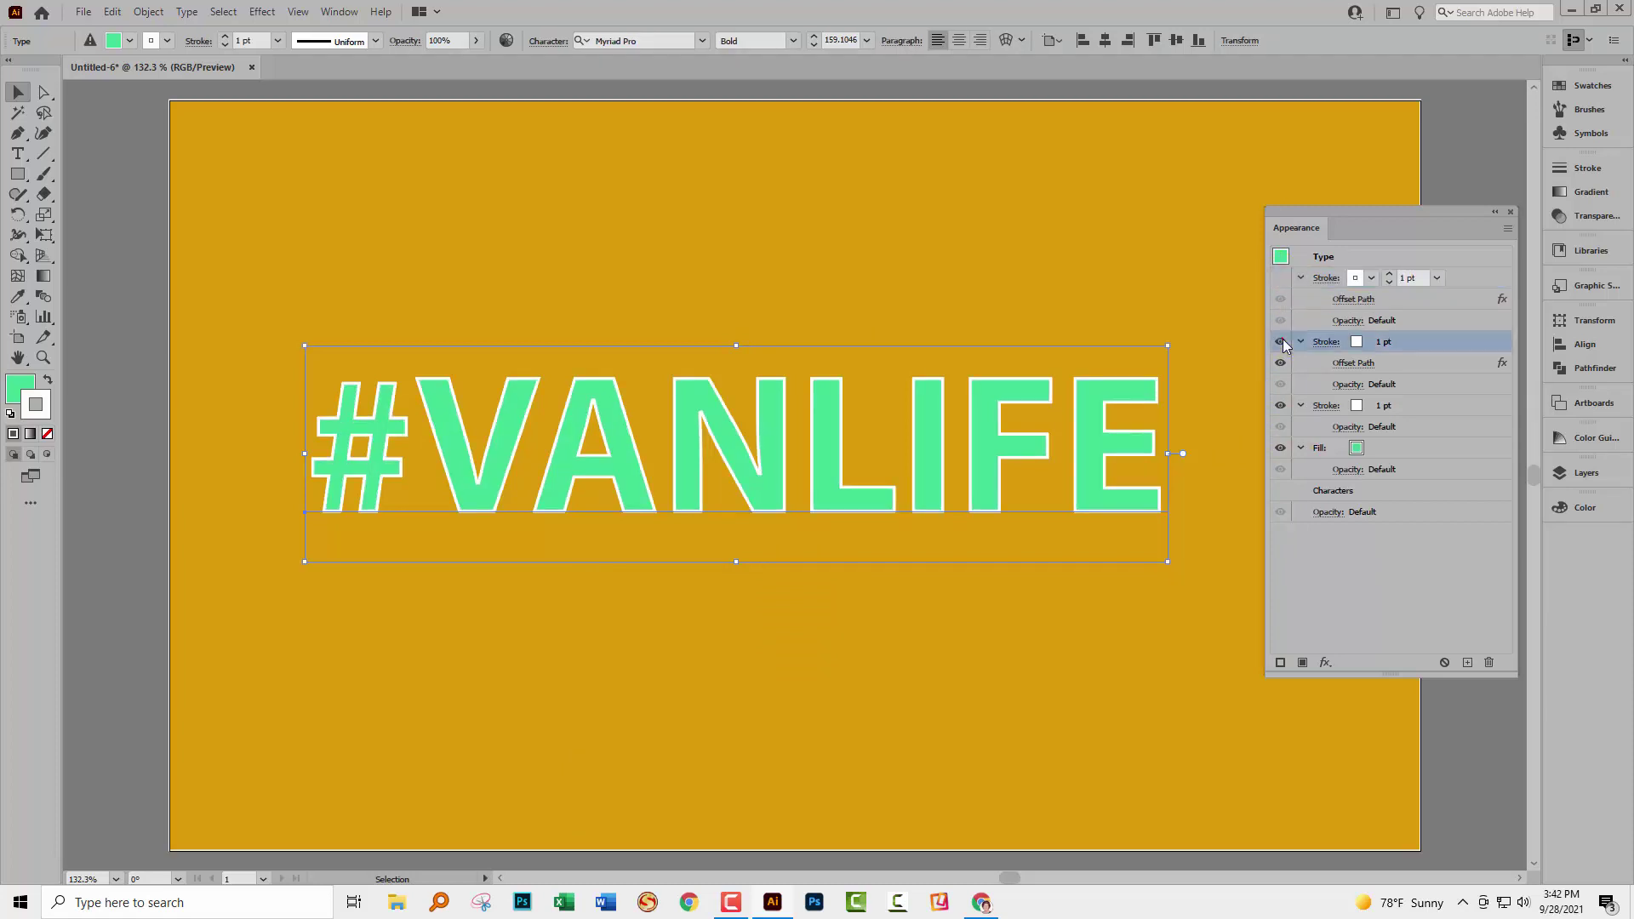
left_click(1280, 405)
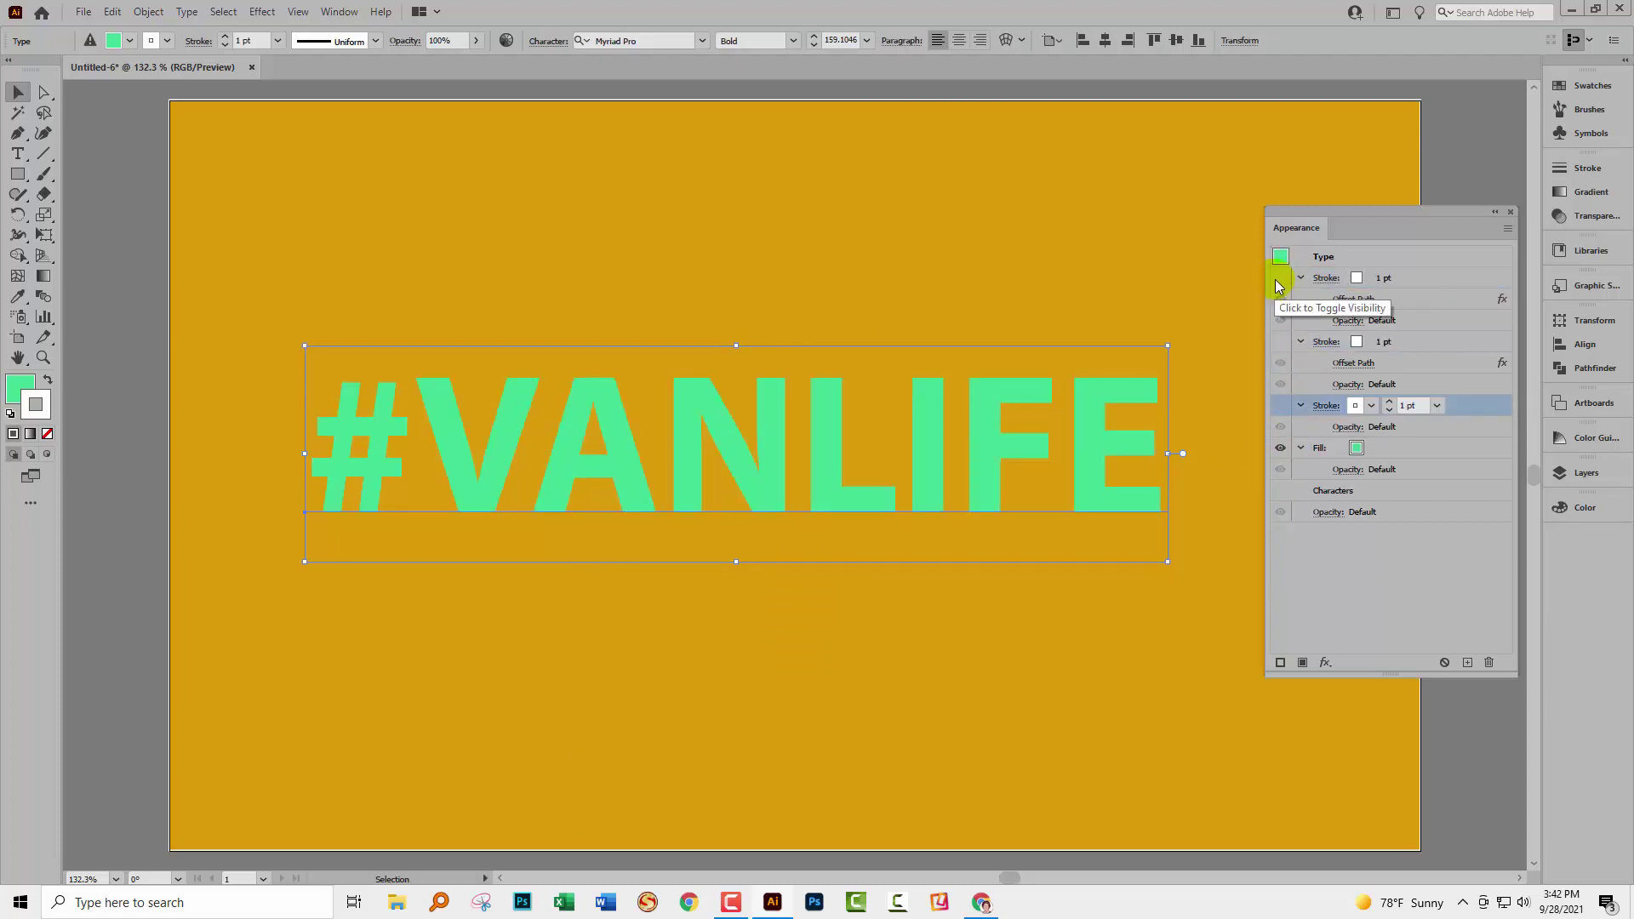
left_click(1280, 278)
left_click(995, 413)
left_click(1287, 422)
left_click(1301, 309)
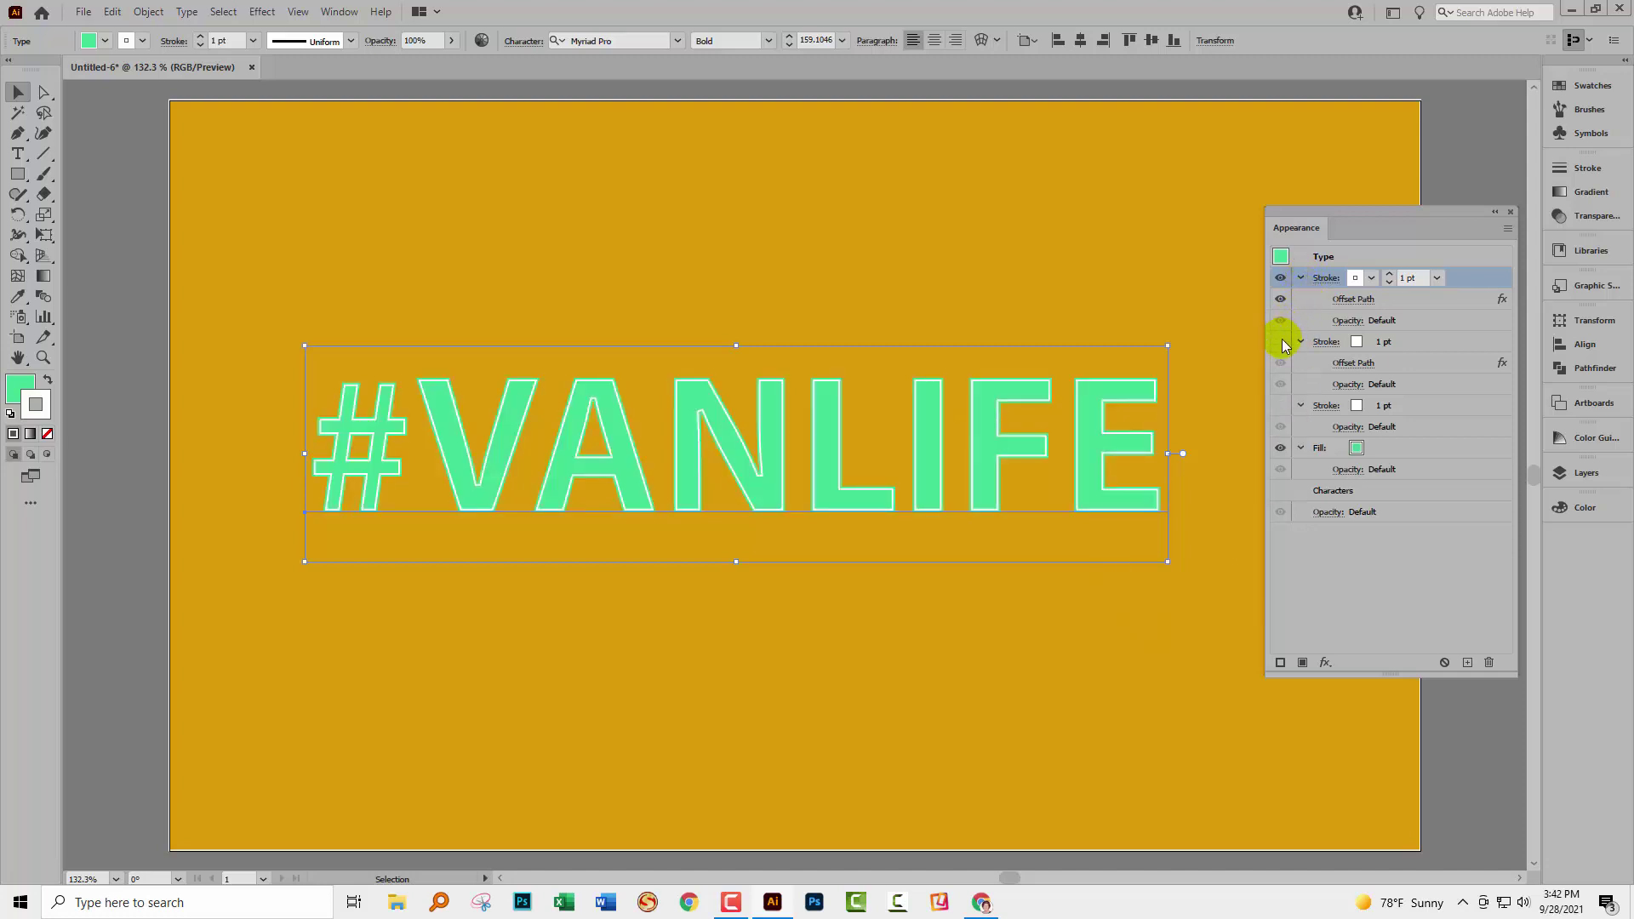
left_click(1281, 341)
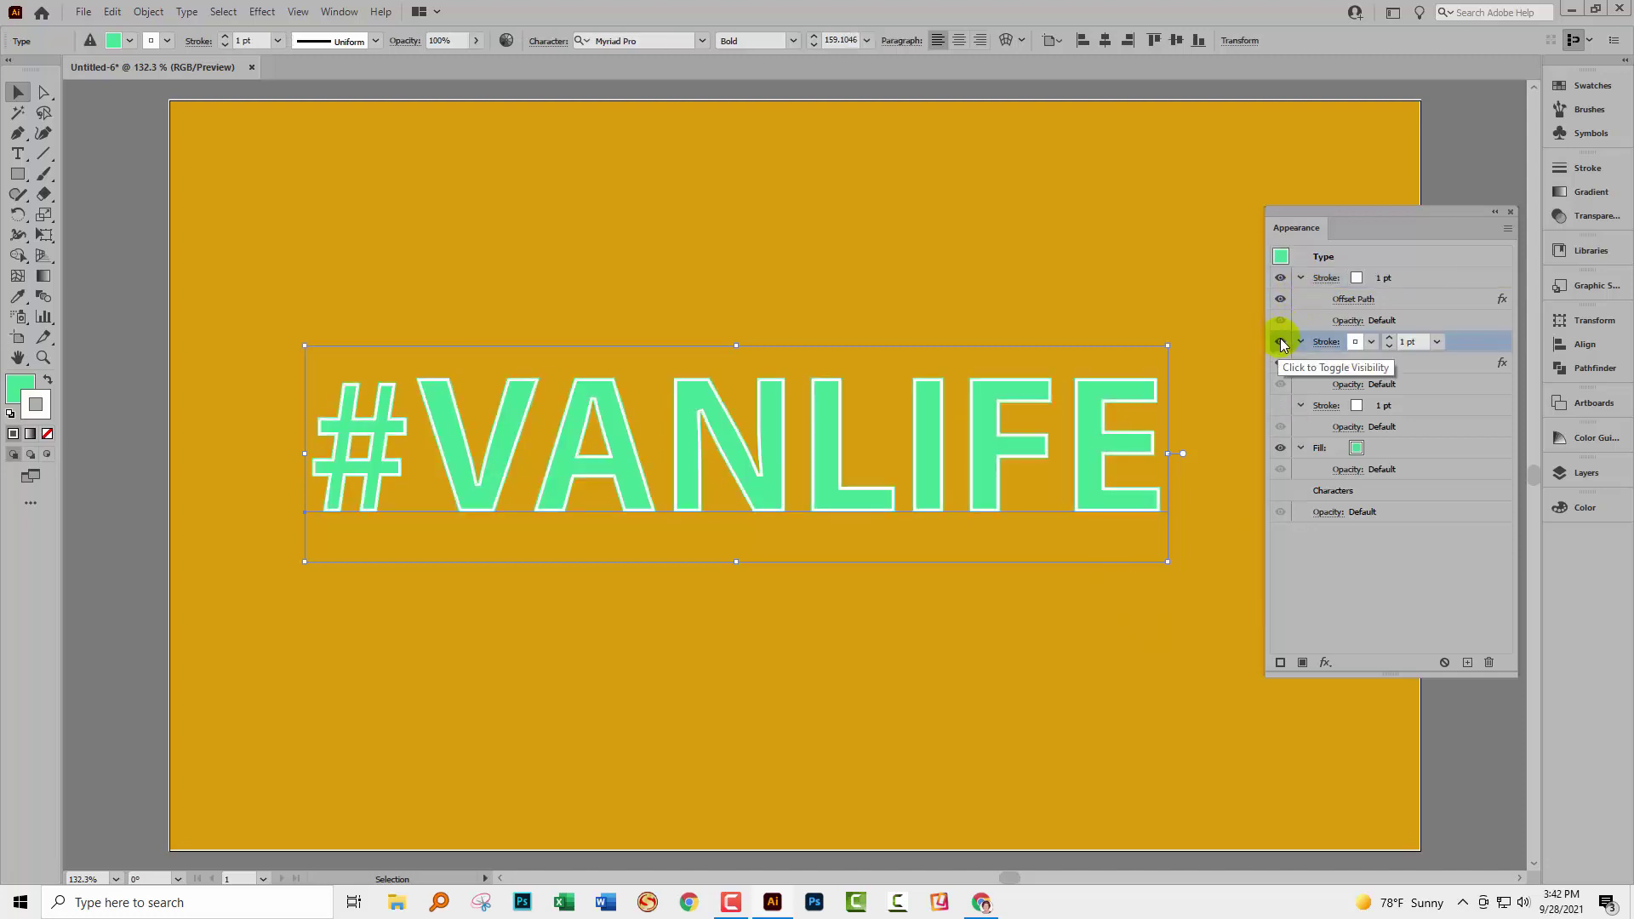
left_click(1281, 405)
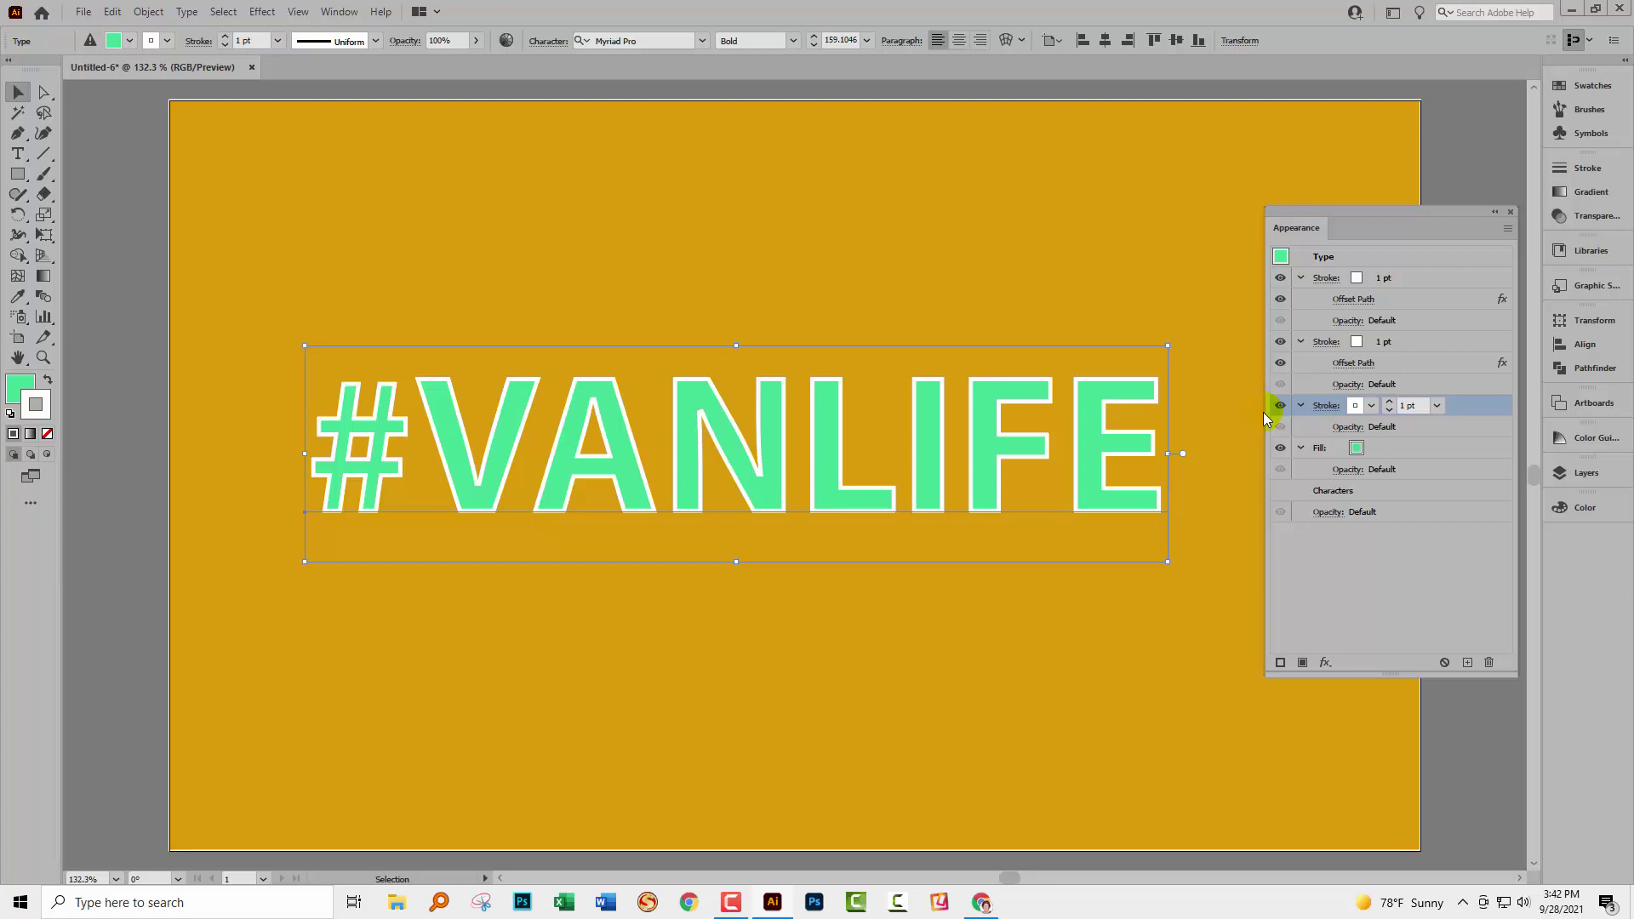
left_click(1012, 394)
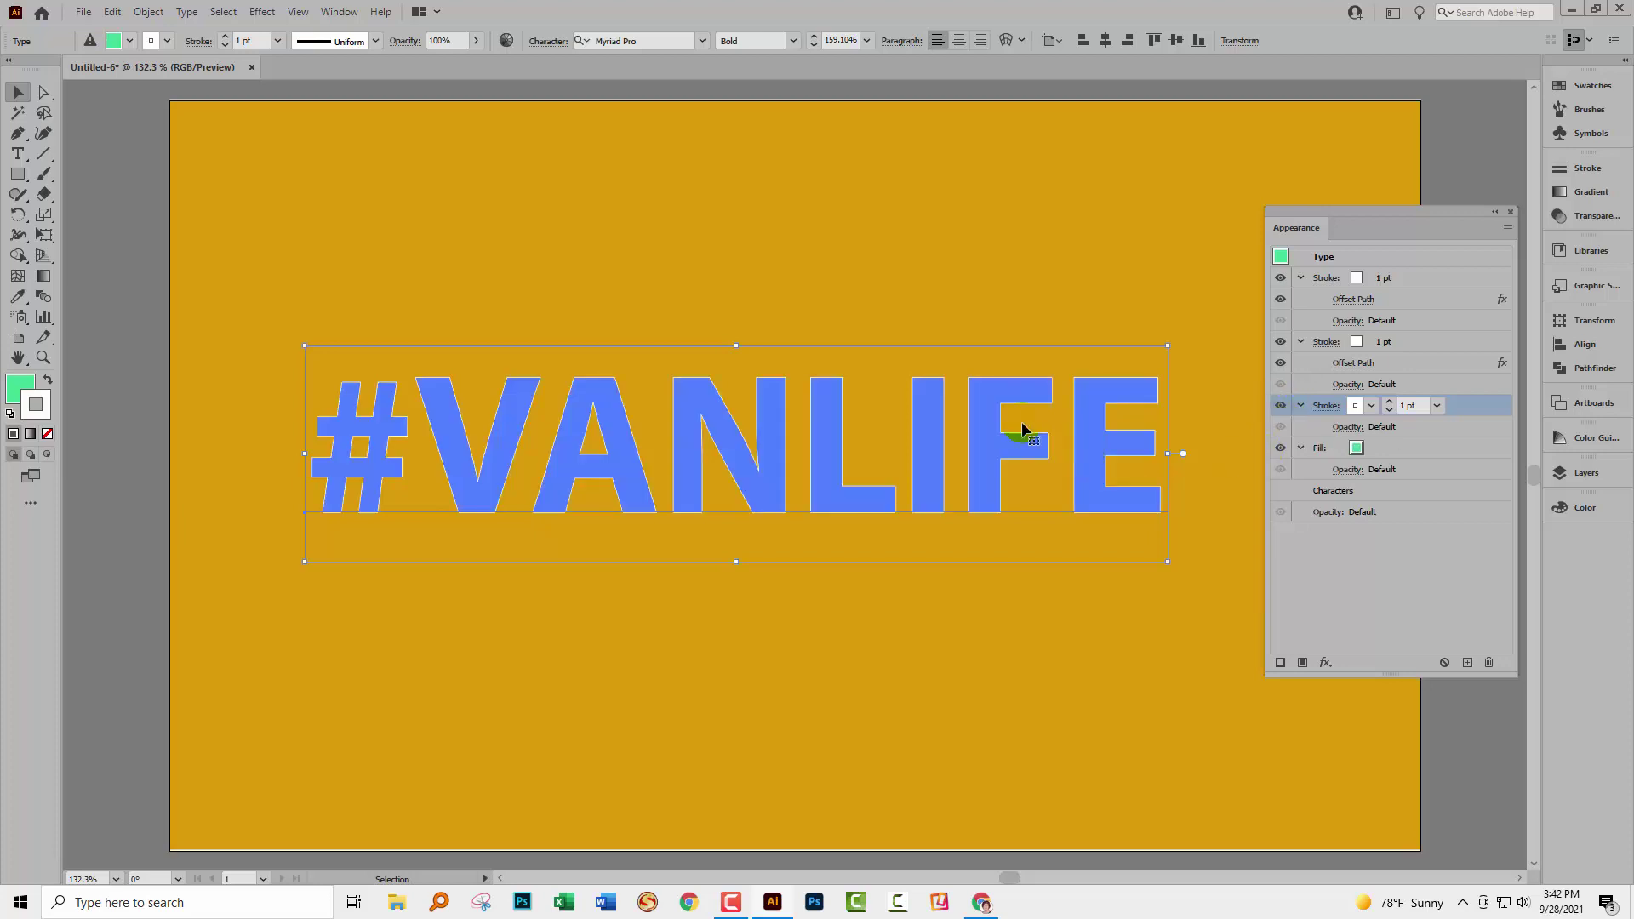
mouse_move(974, 395)
left_mouse_down()
mouse_move(977, 487)
mouse_move(985, 393)
left_mouse_up()
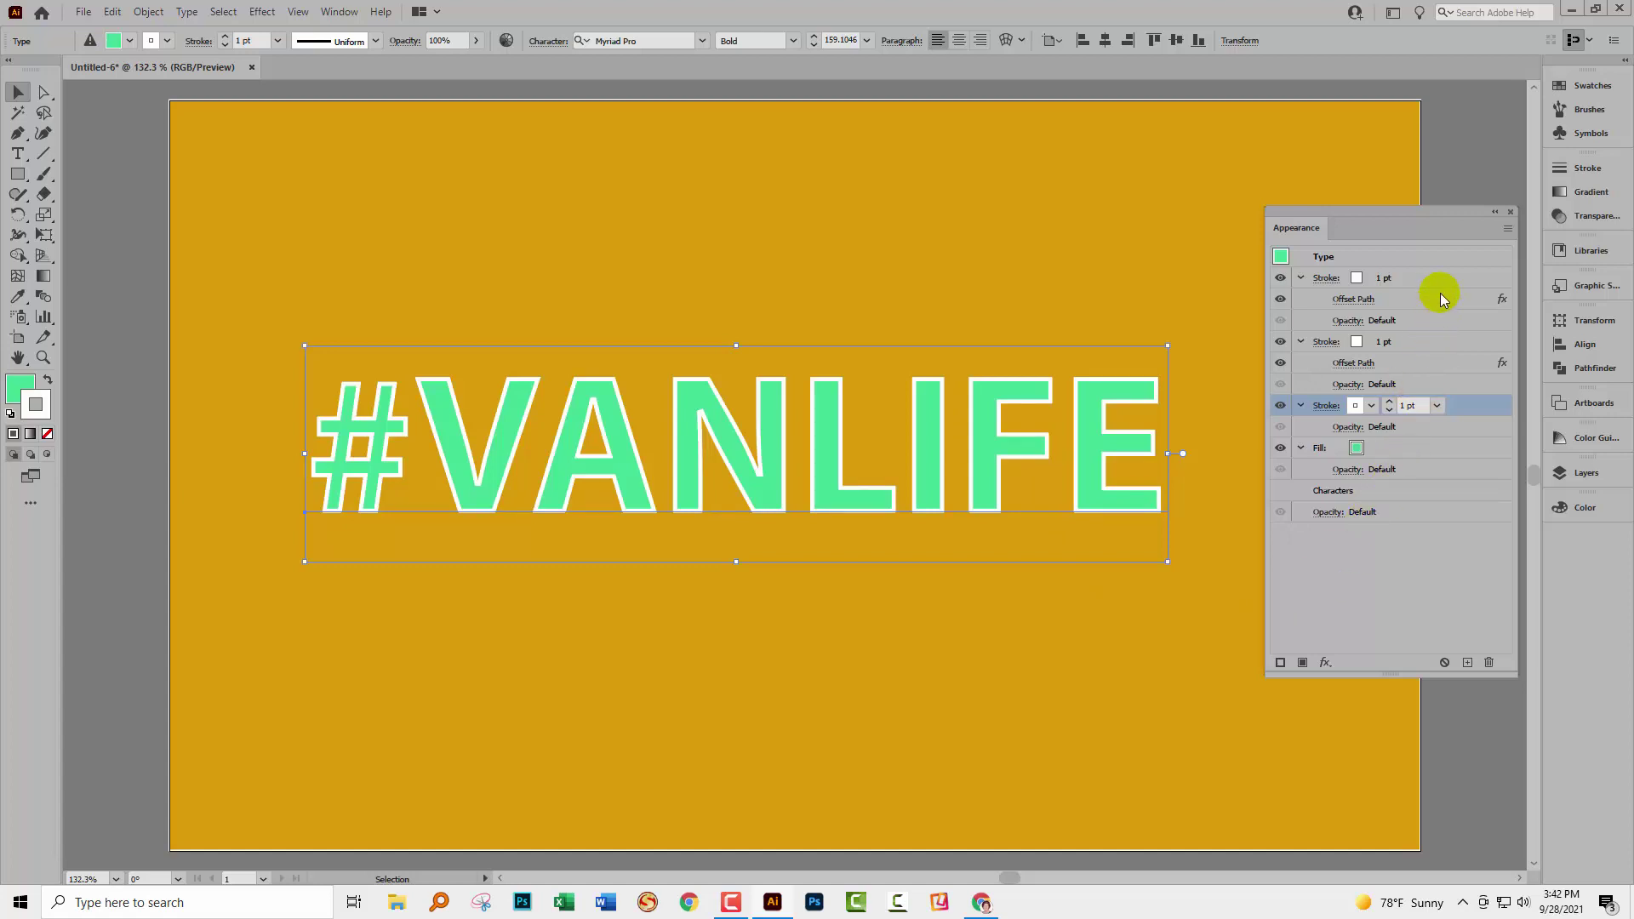
- Duplicate the top white stroke, recolor the copy brown, and move it just above the fill
left_click(1405, 278)
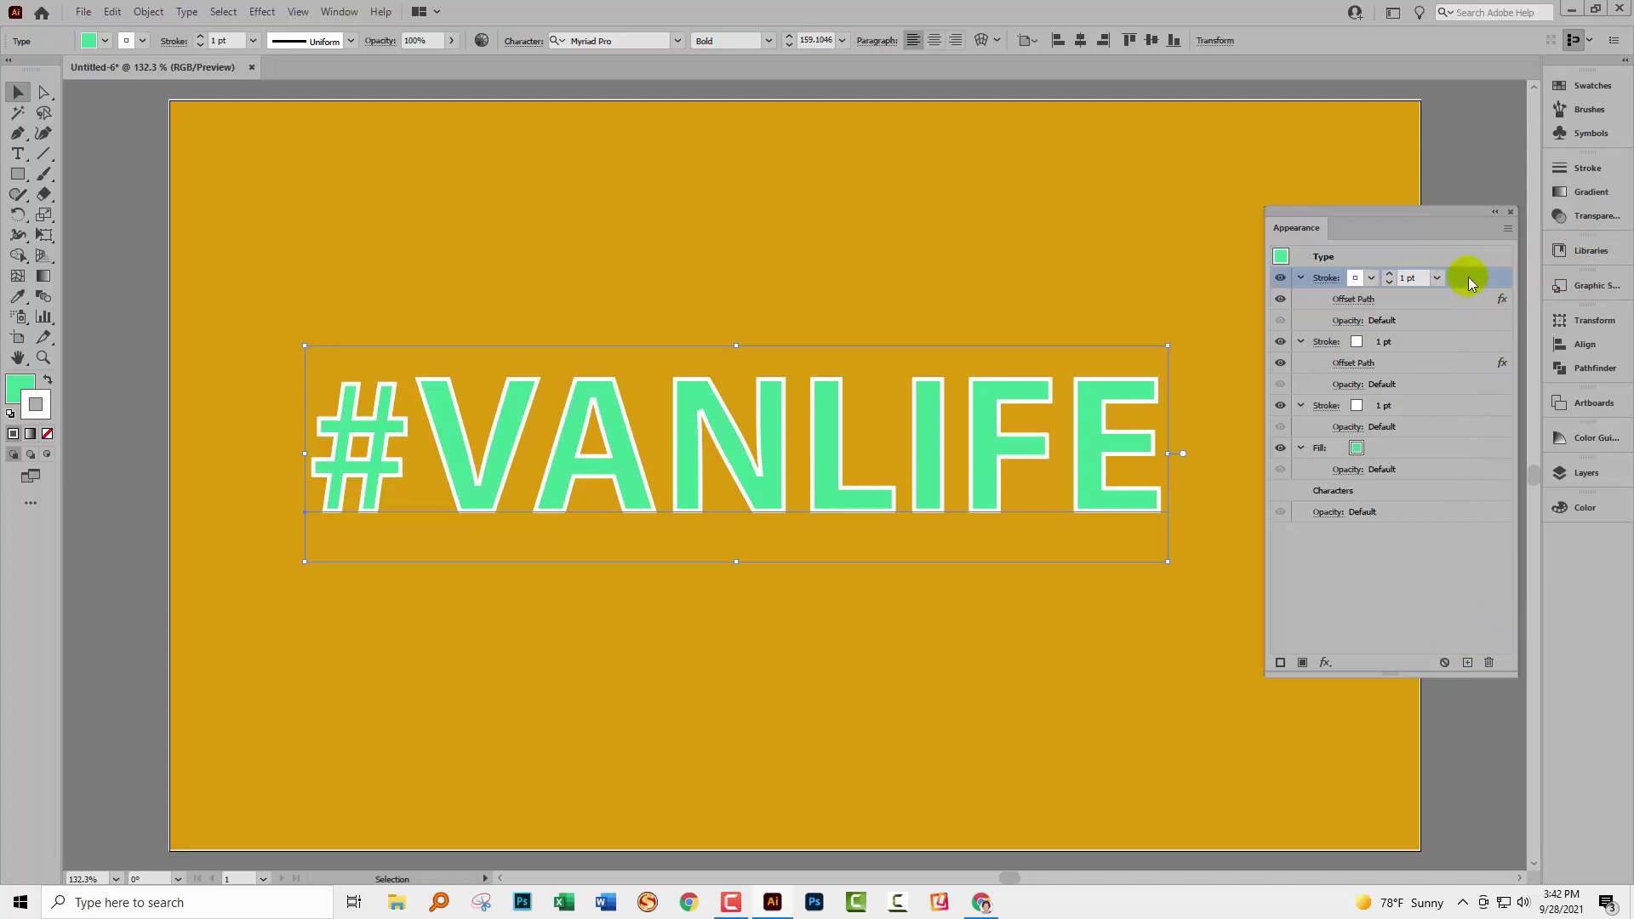
left_click(1468, 662)
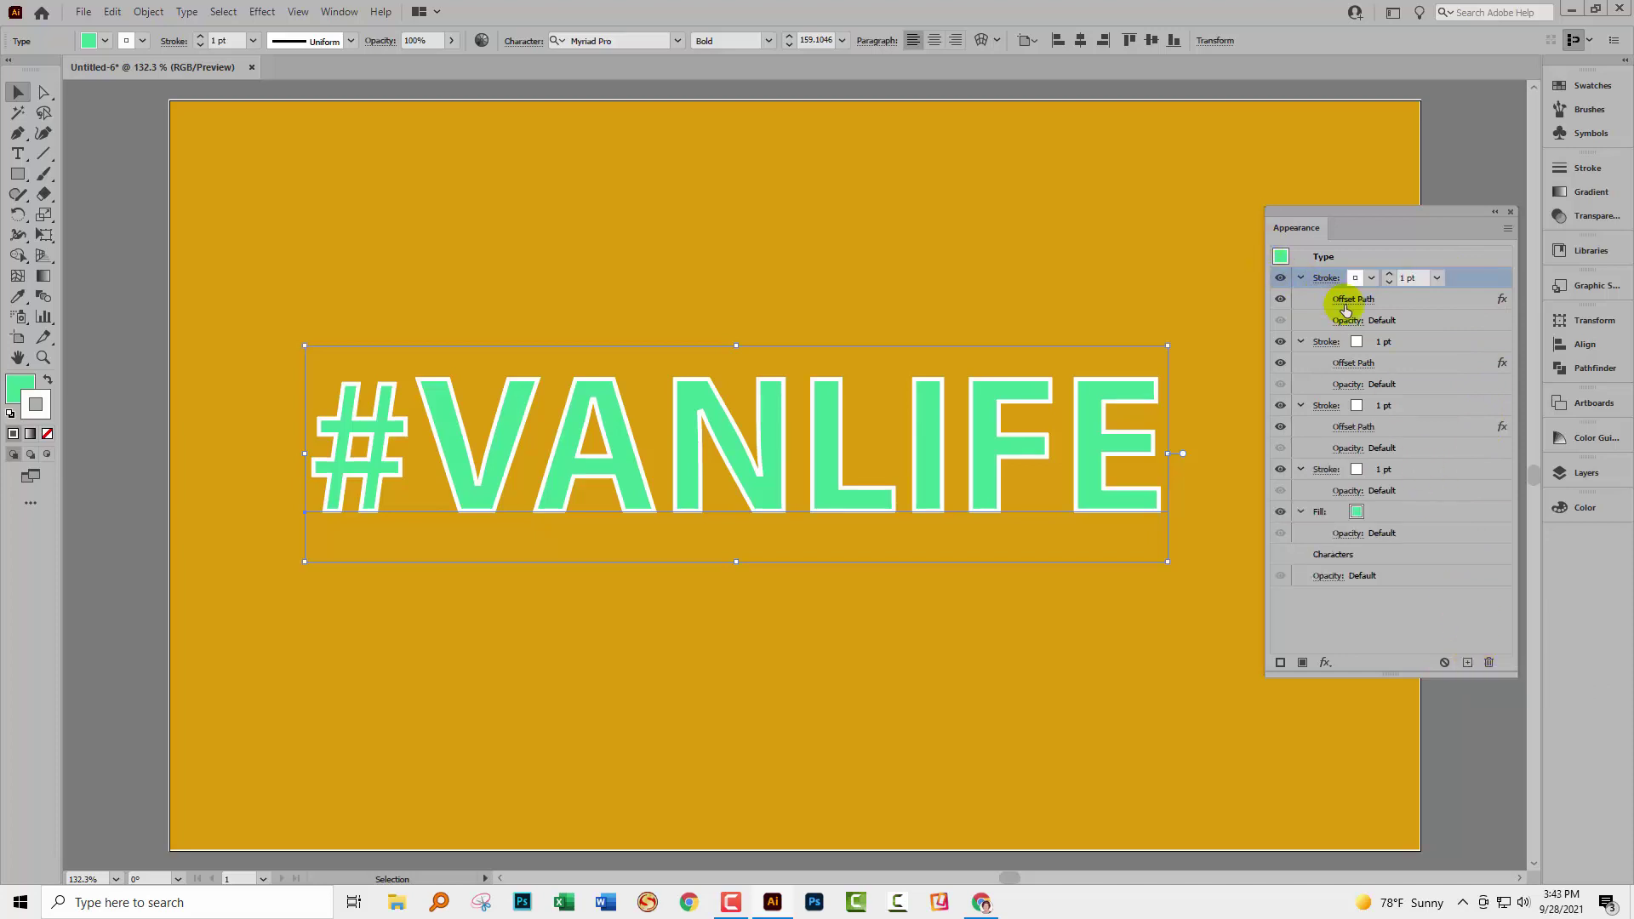
left_click(1355, 278)
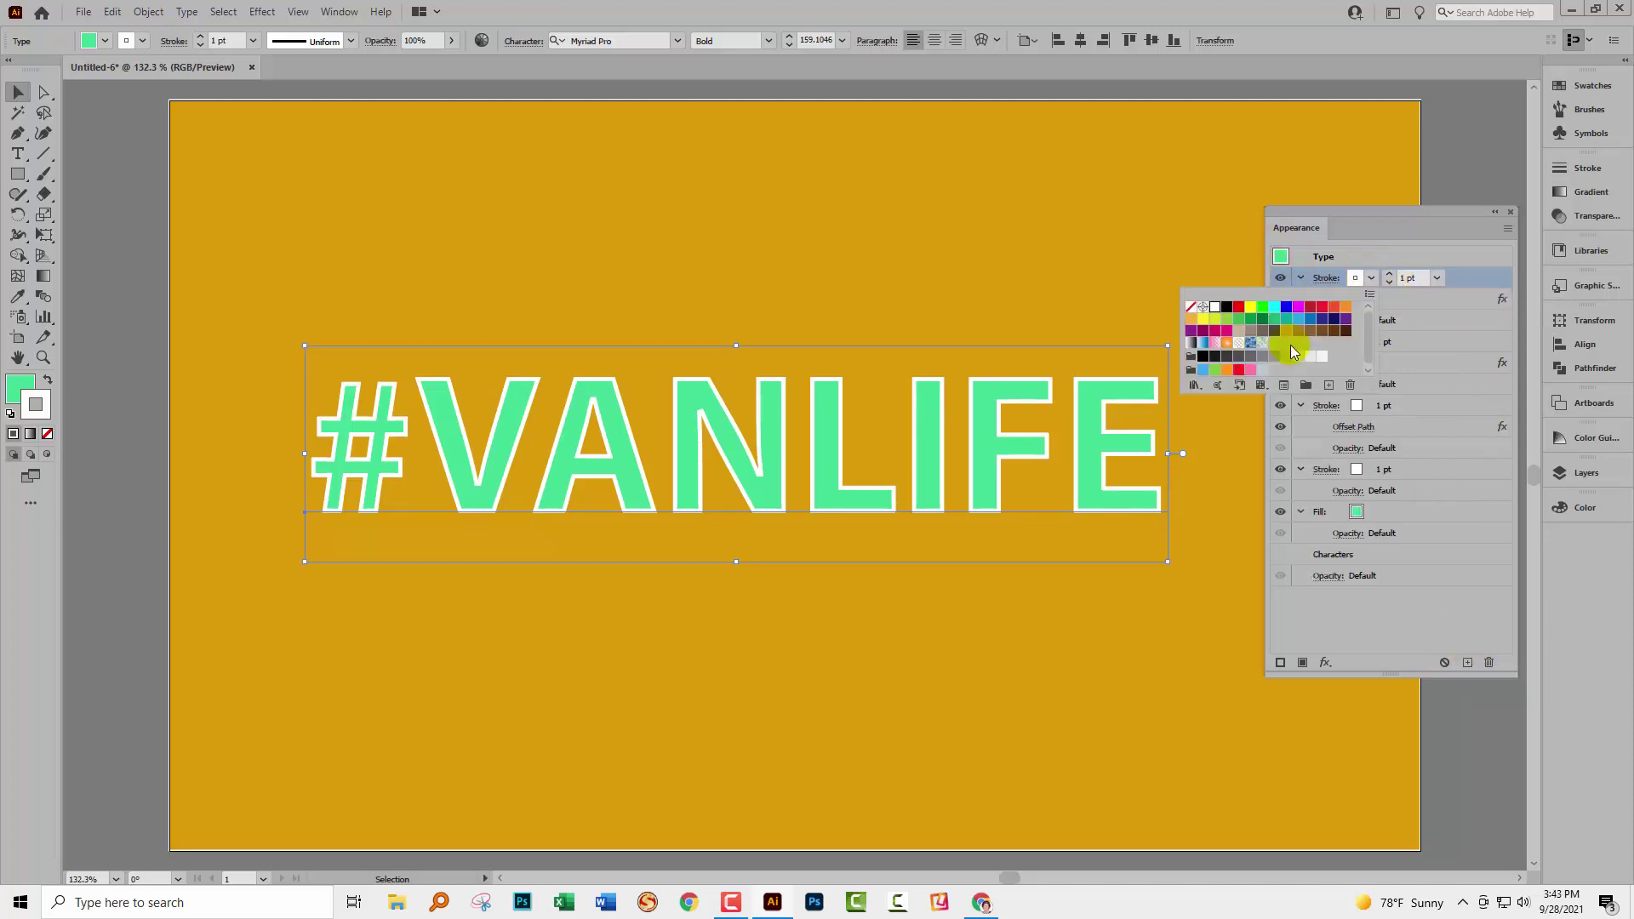
left_click(1310, 331)
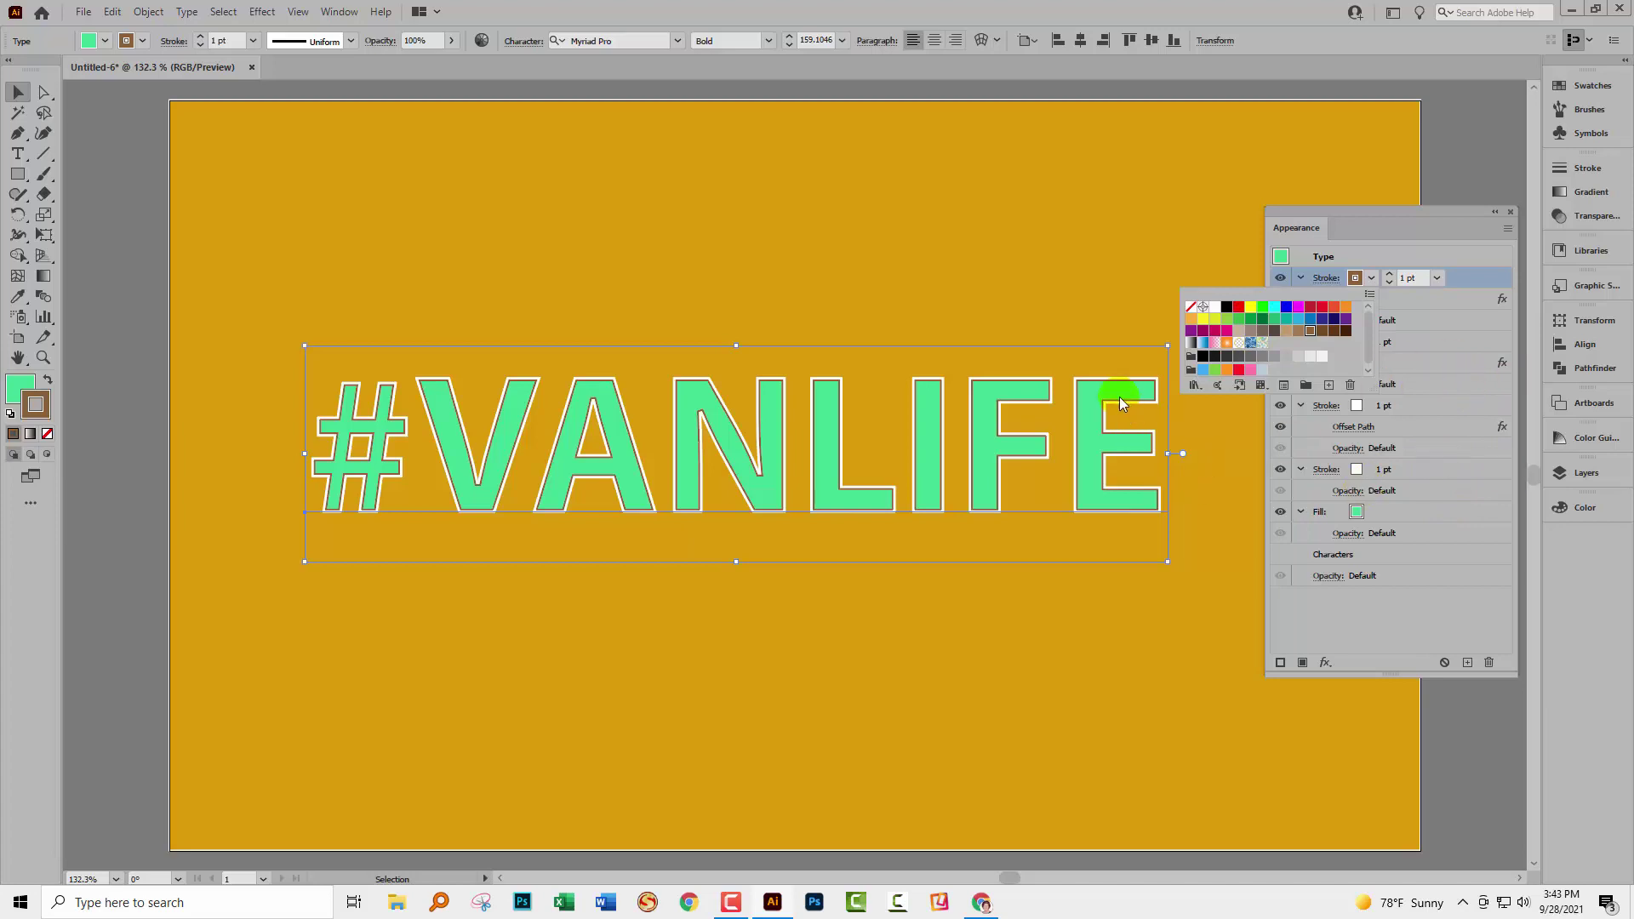
left_click(1471, 275)
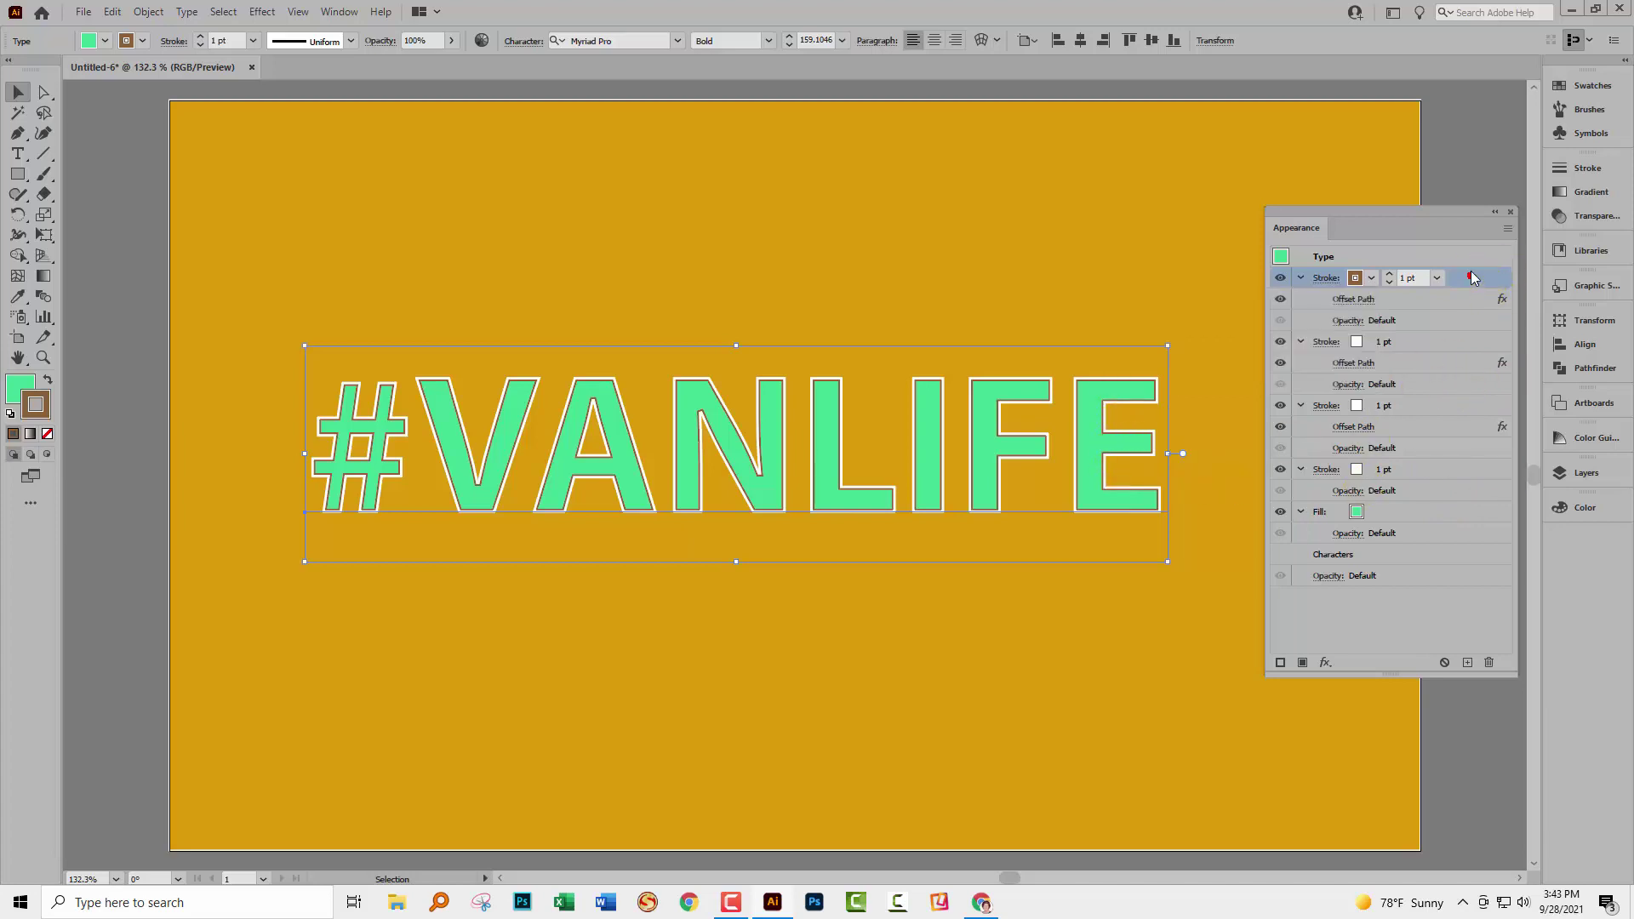
left_click_drag(1466, 371, 1463, 504)
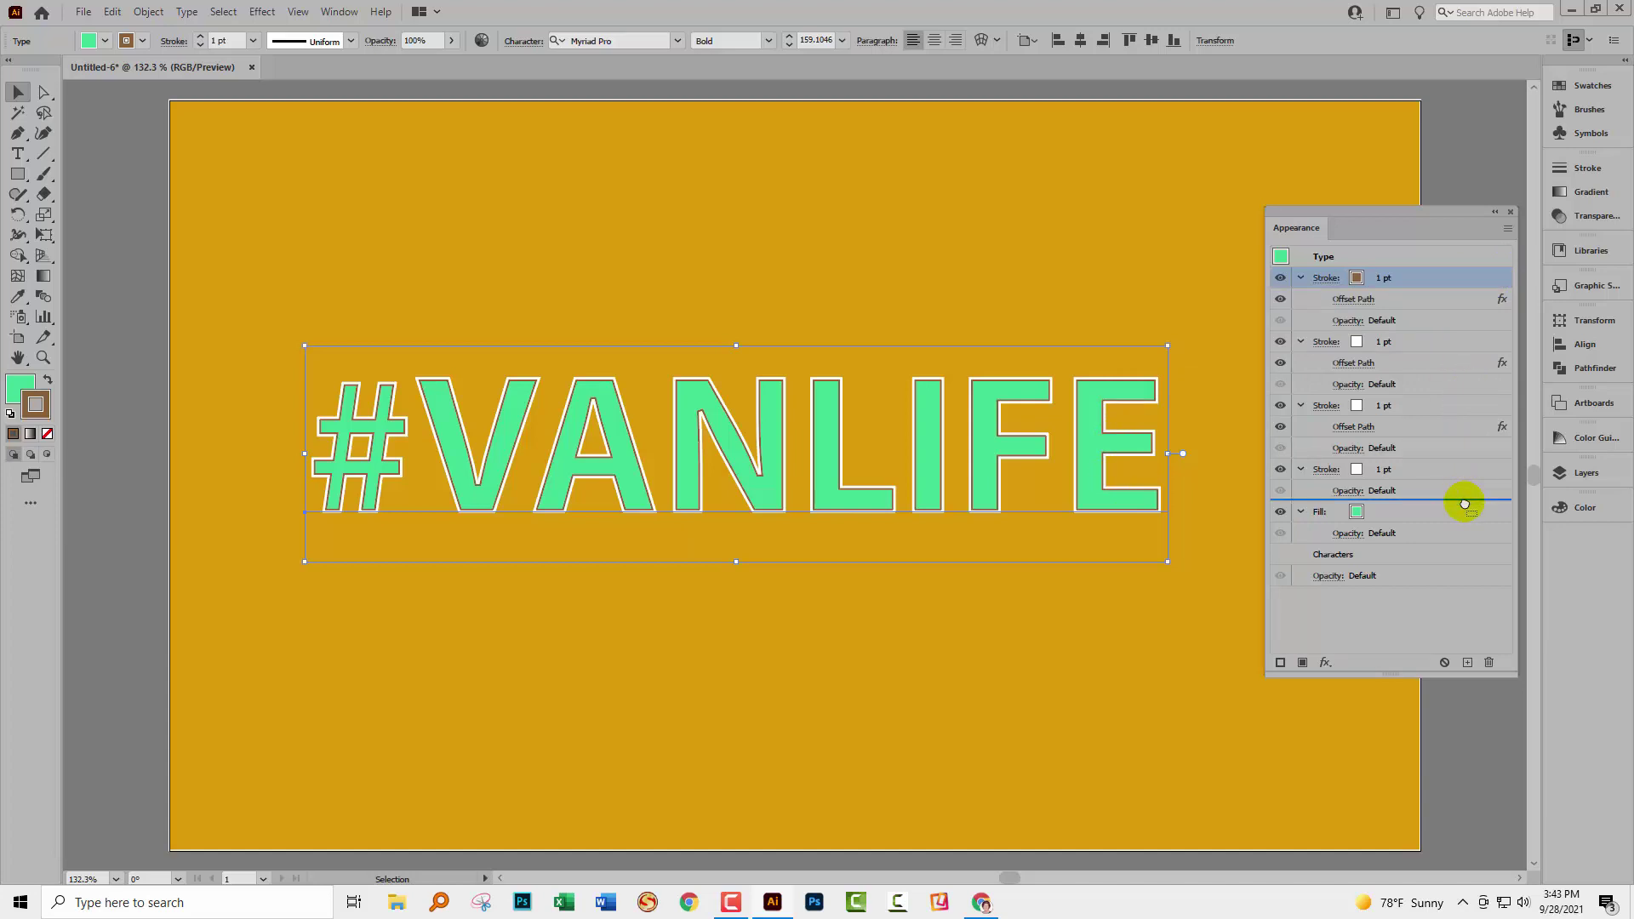
left_click_drag(1464, 504, 1463, 503)
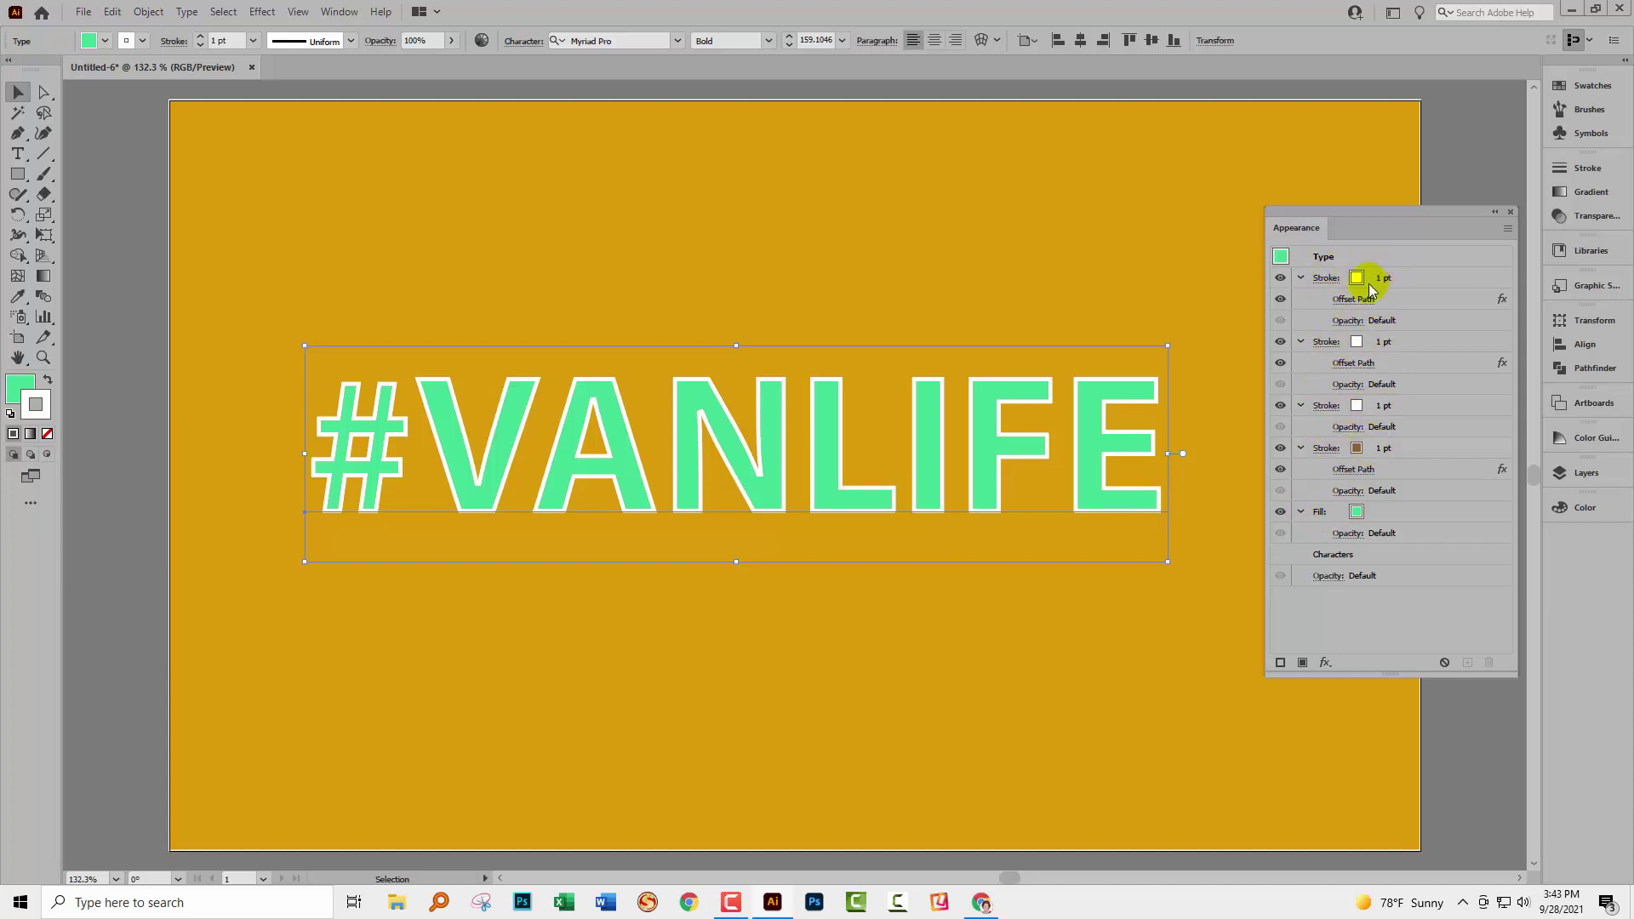
left_click(1326, 449)
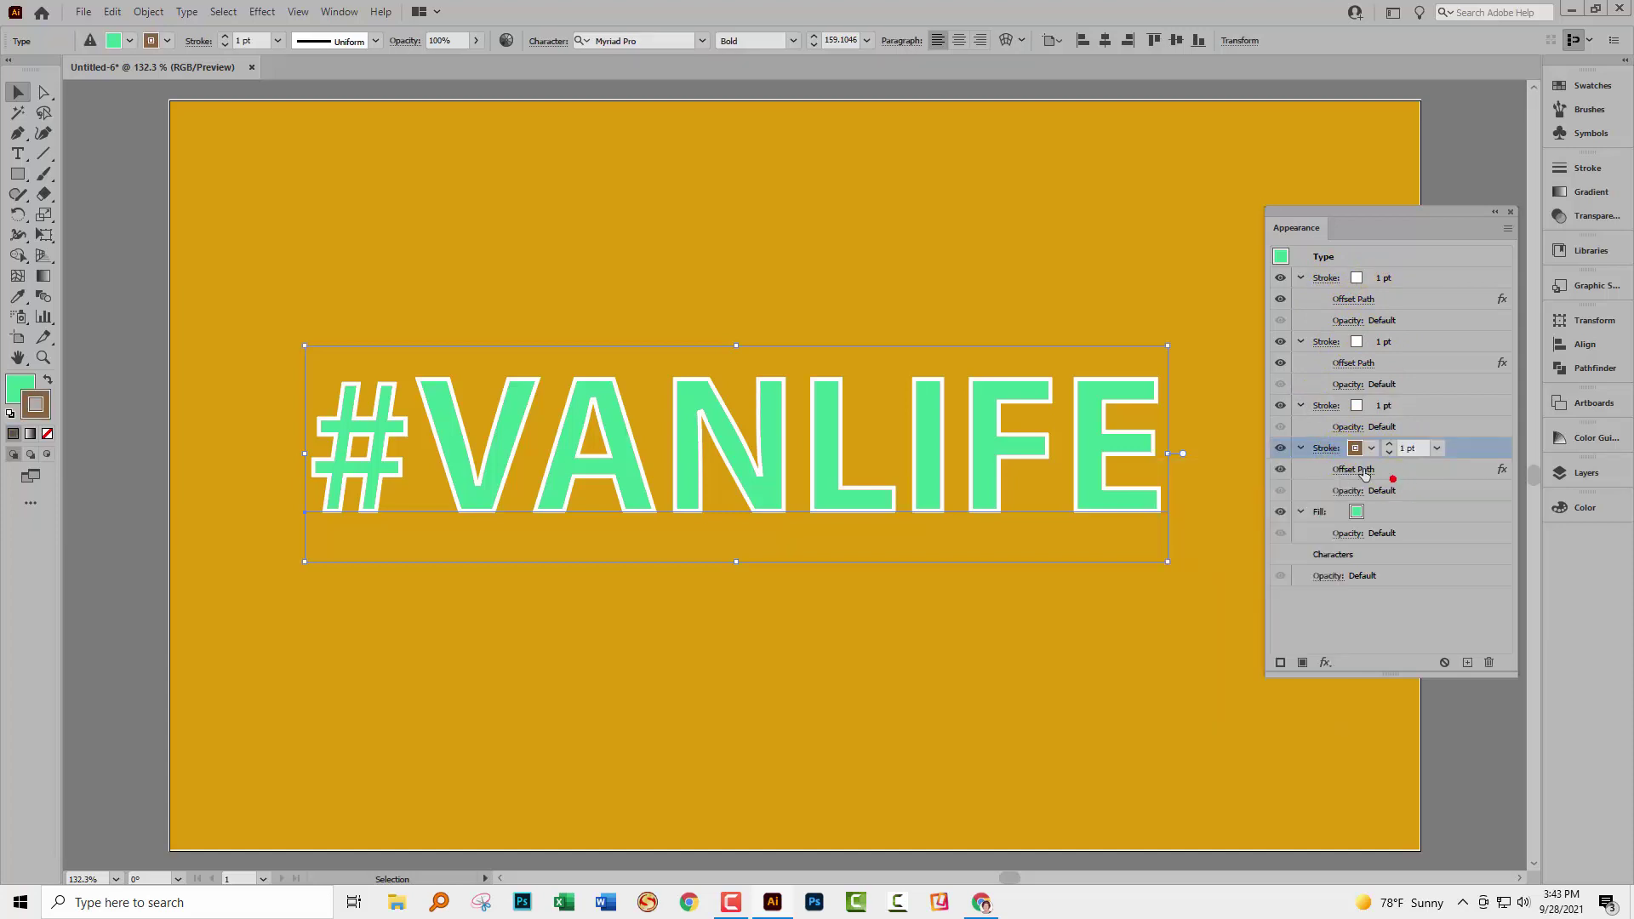
- Keep the brown stroke's Offset Path at -2 px and reselect that stroke
left_click(1361, 470)
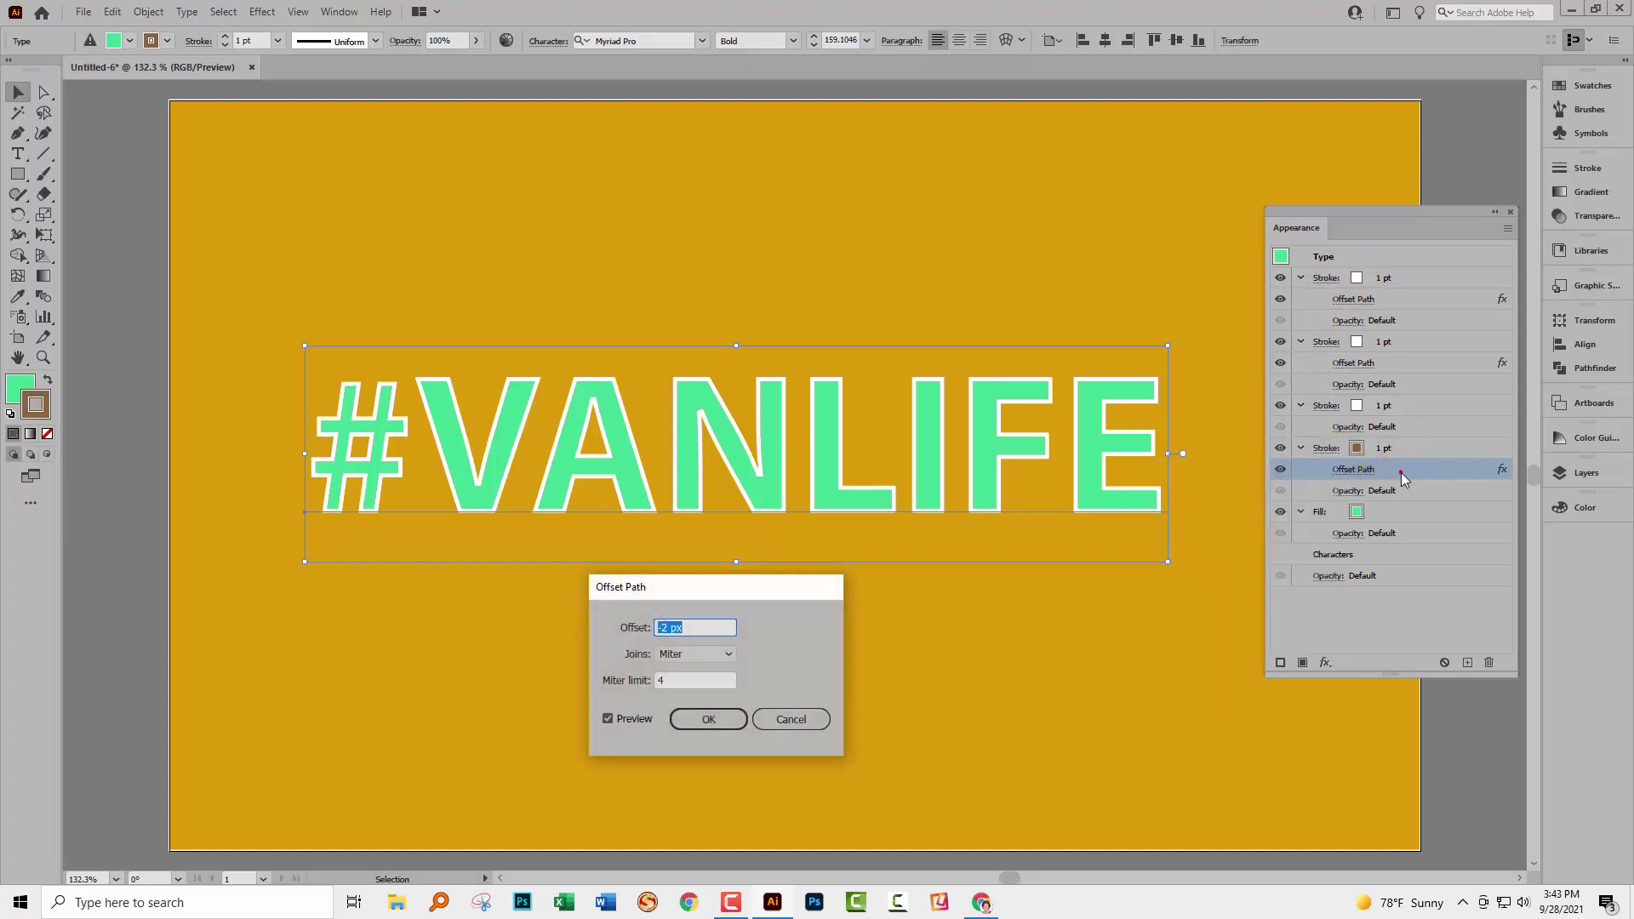
left_click(707, 719)
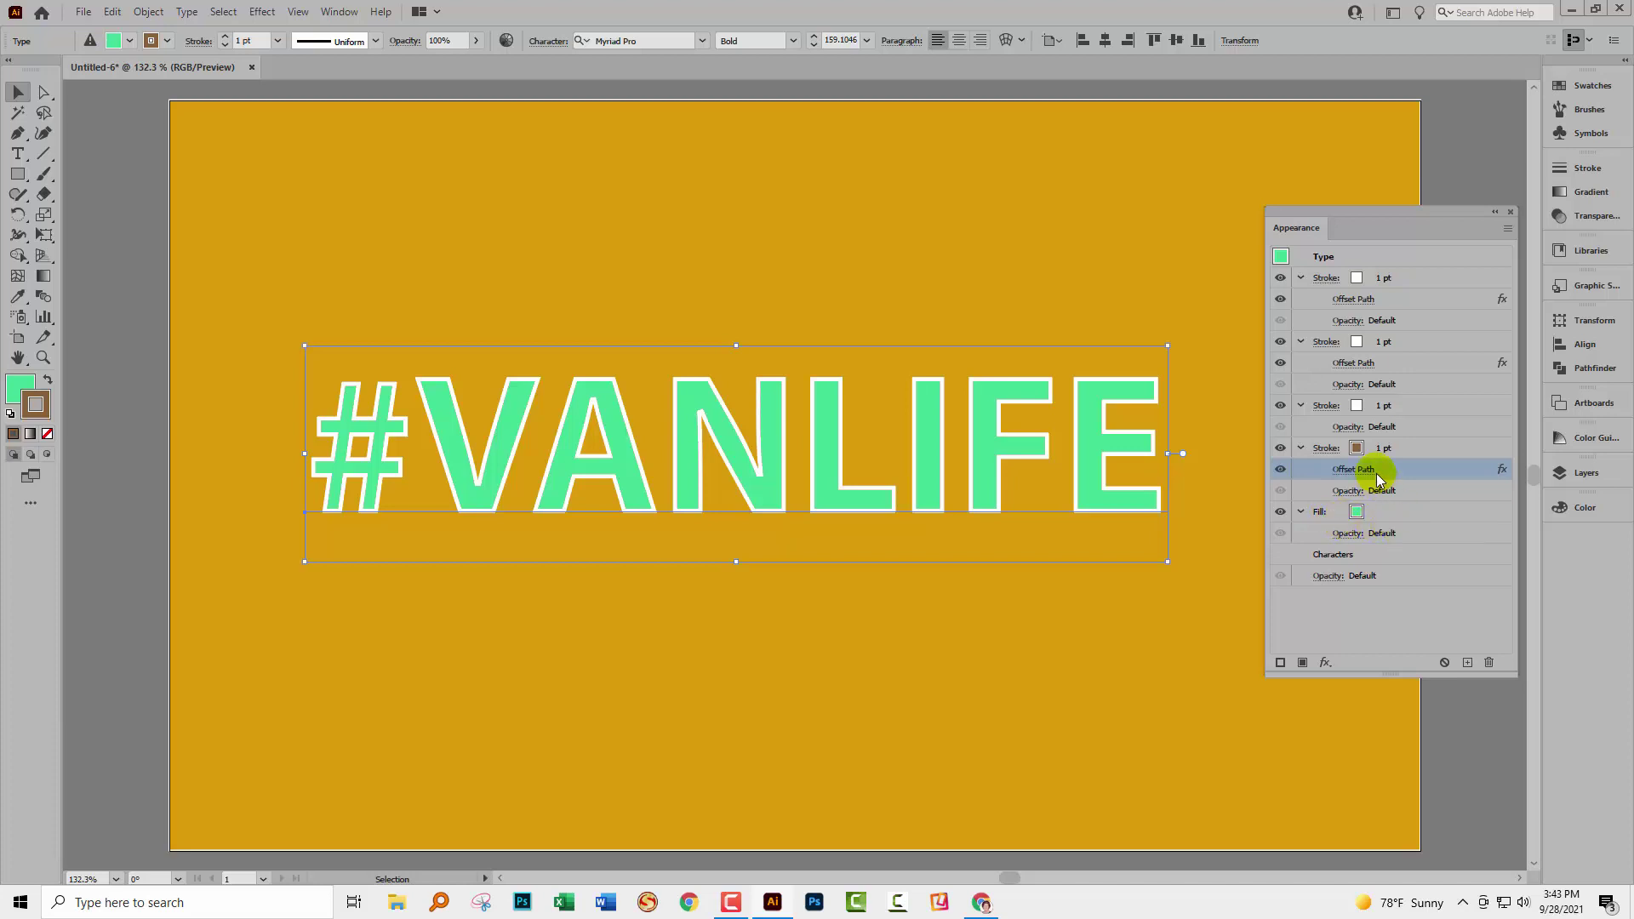
left_click(1396, 448)
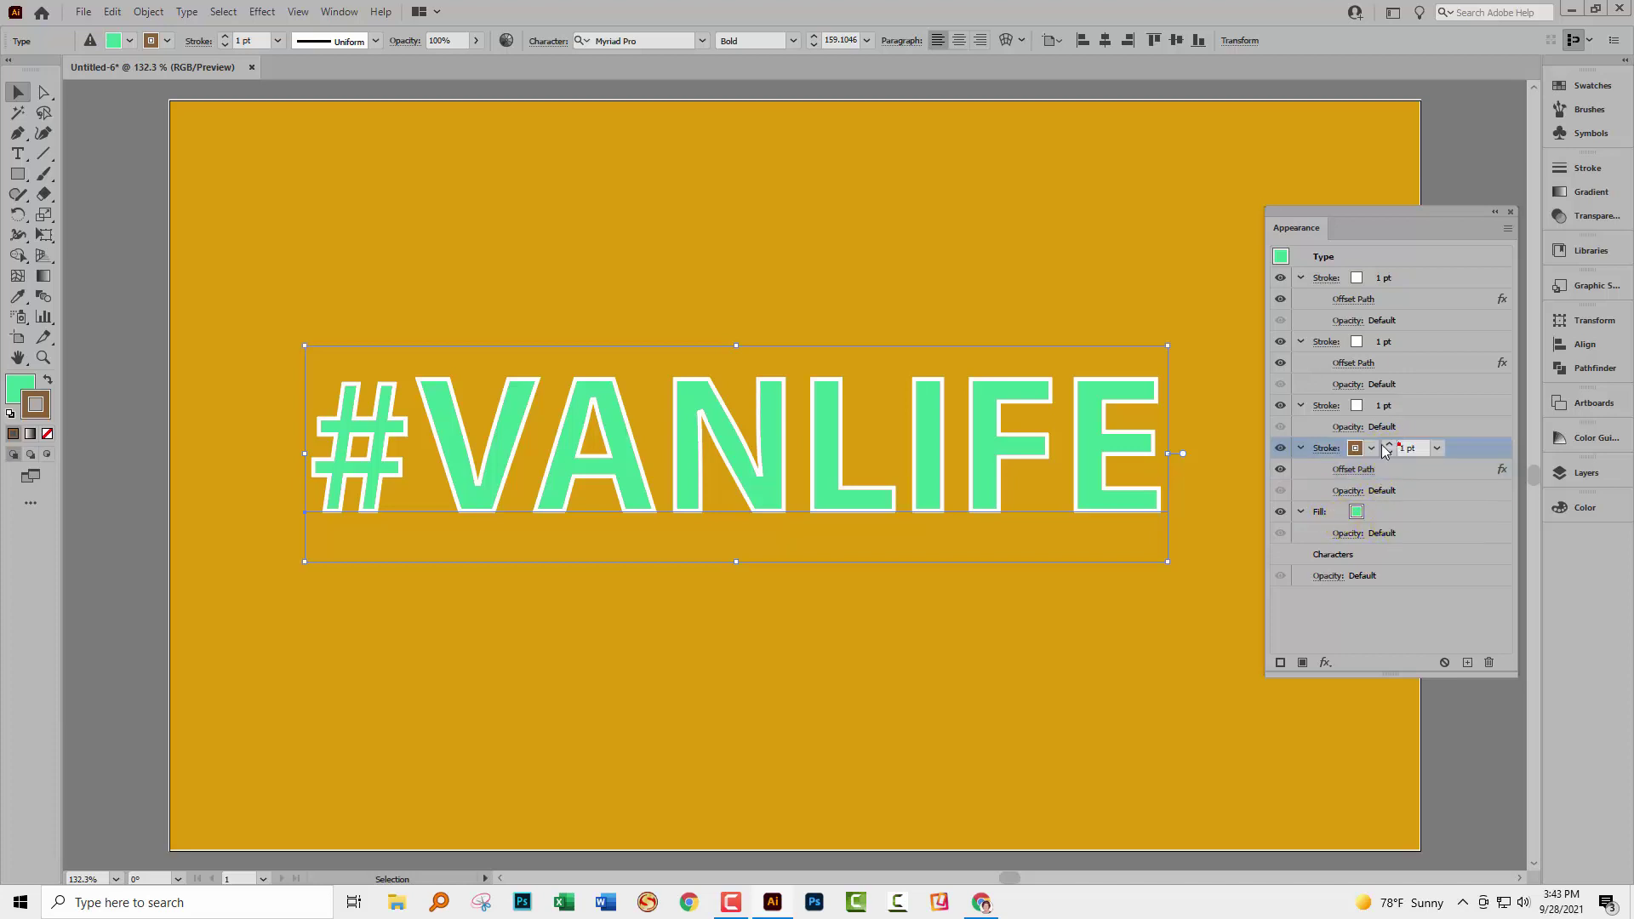
left_click(1481, 445)
- Add a Transform effect to the brown stroke moving it 1.1 px horizontally and 1.1 px vertically
left_click(264, 11)
mouse_move(294, 152)
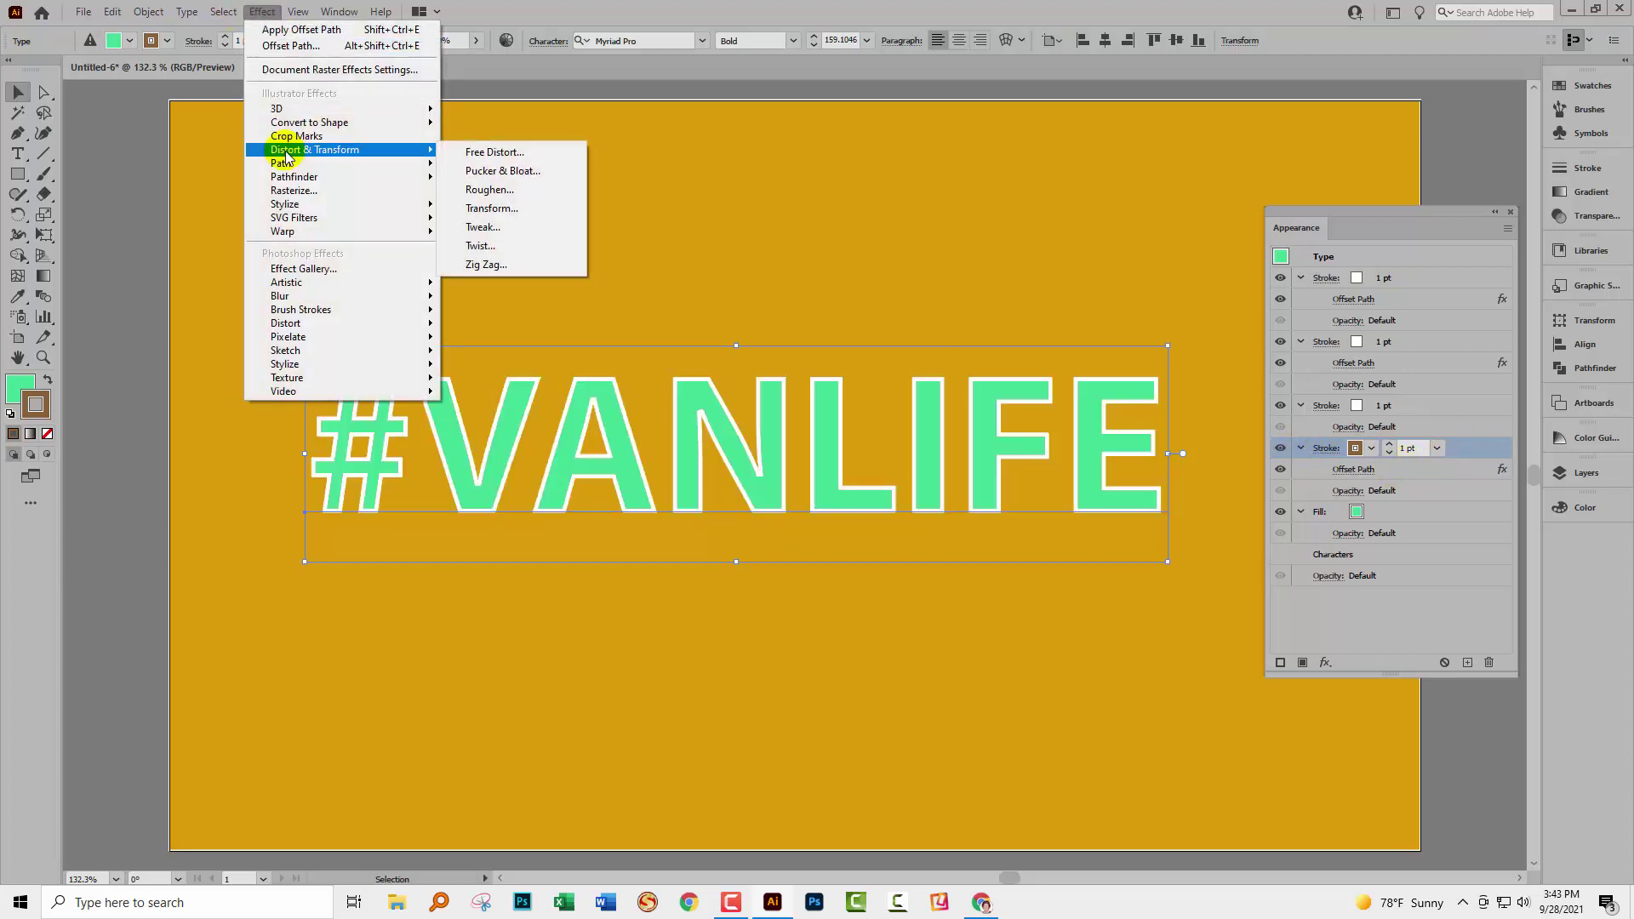
left_click(491, 208)
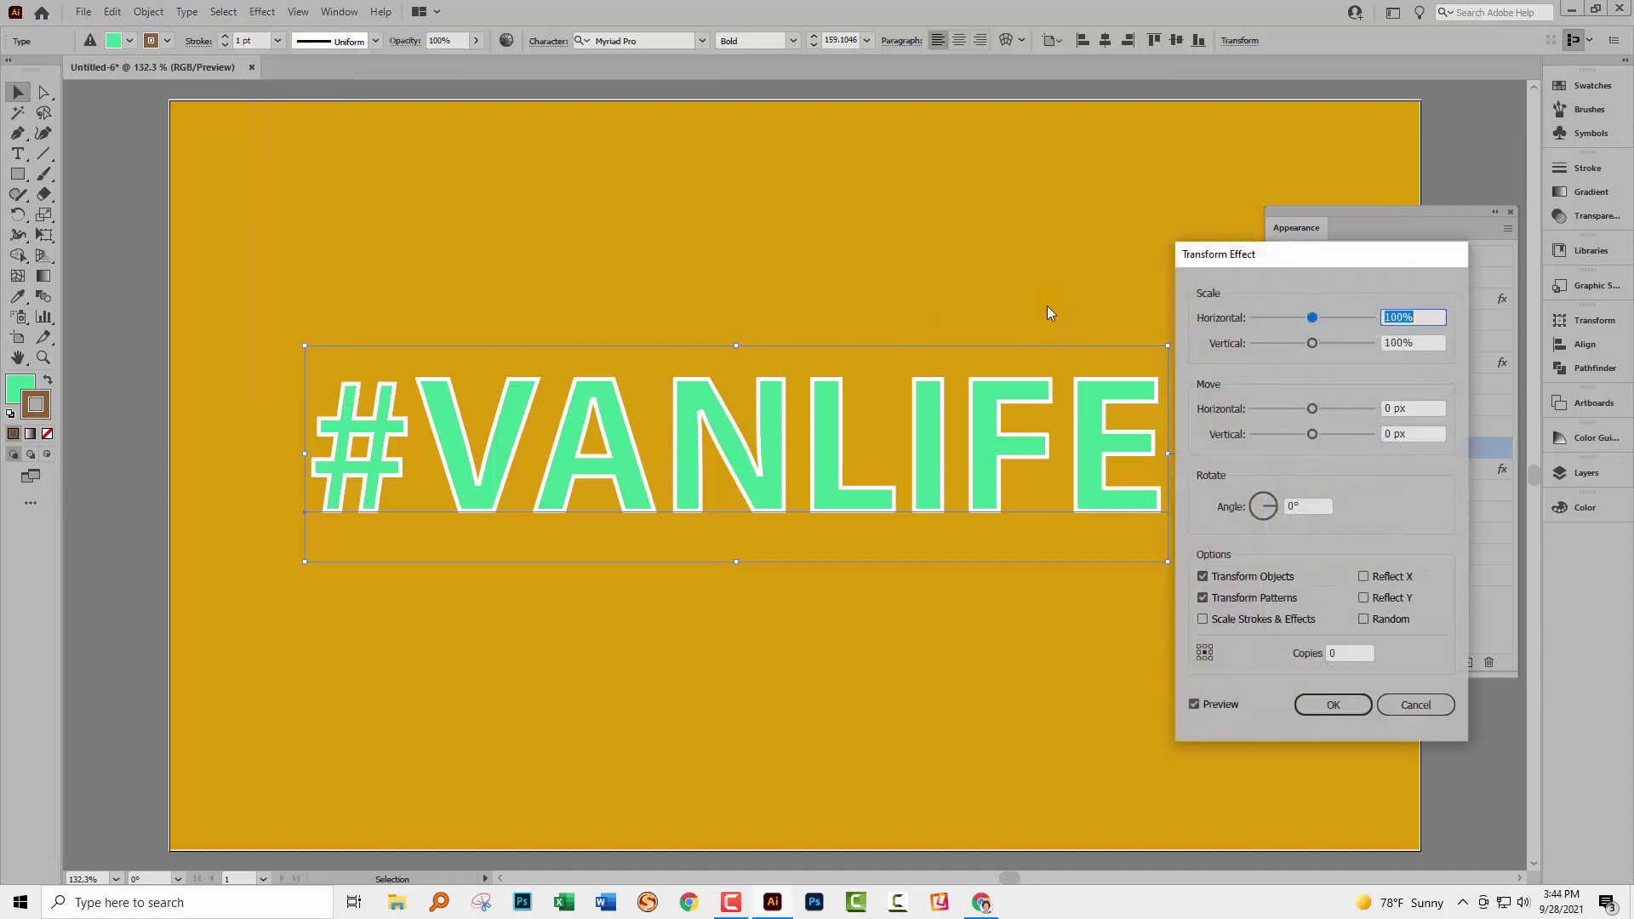
left_click(1435, 406)
type("1.1")
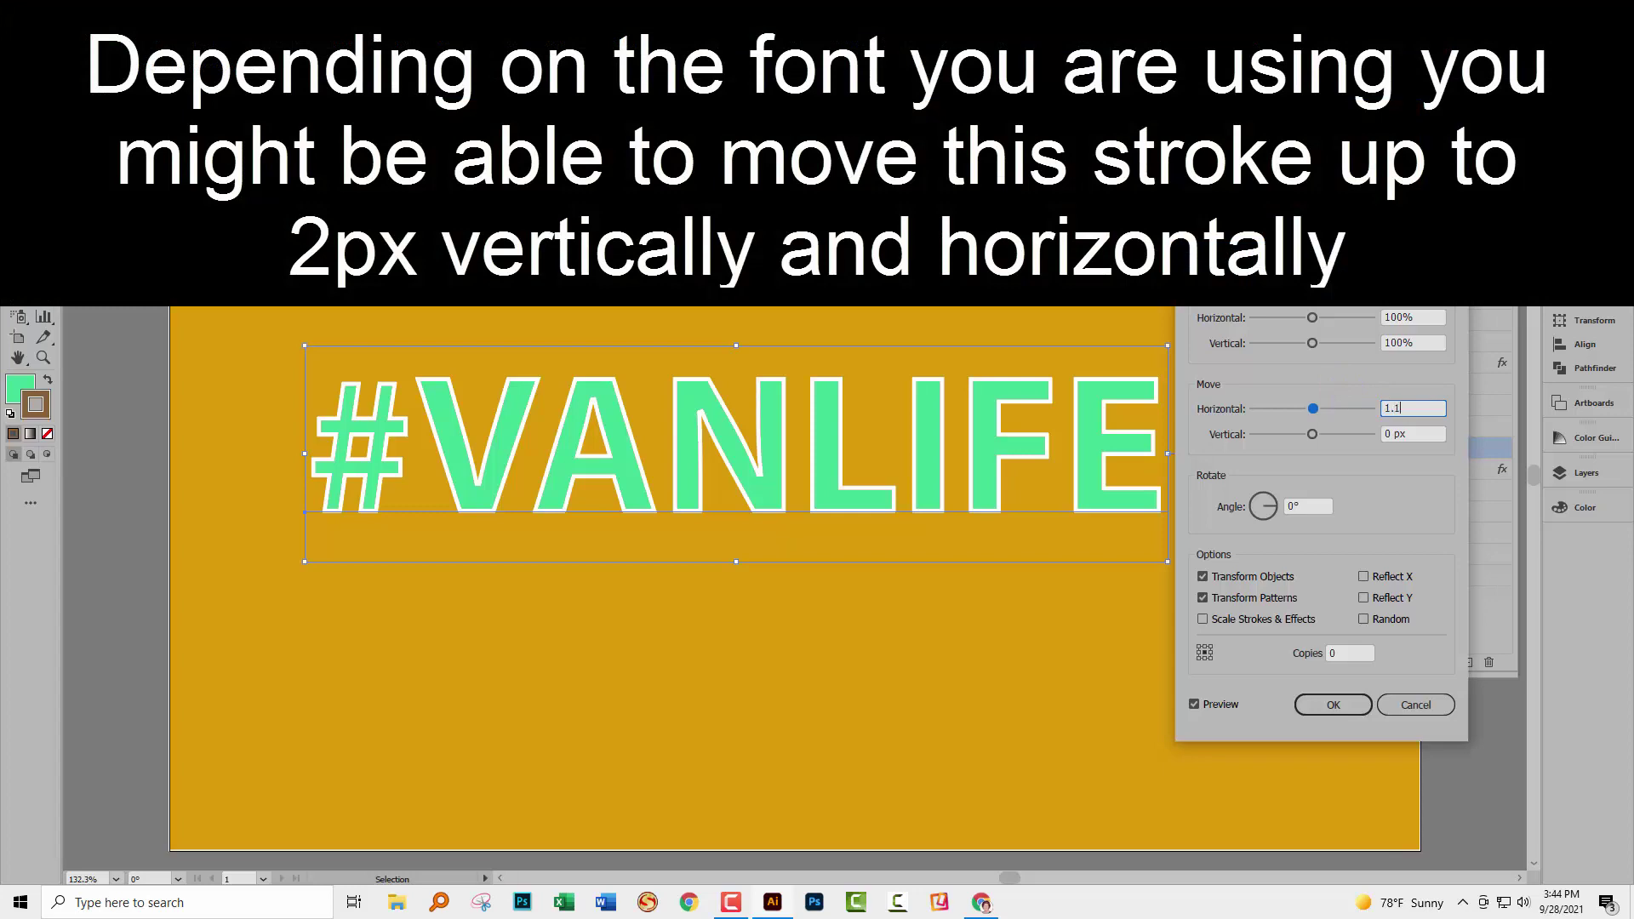
key("Tab")
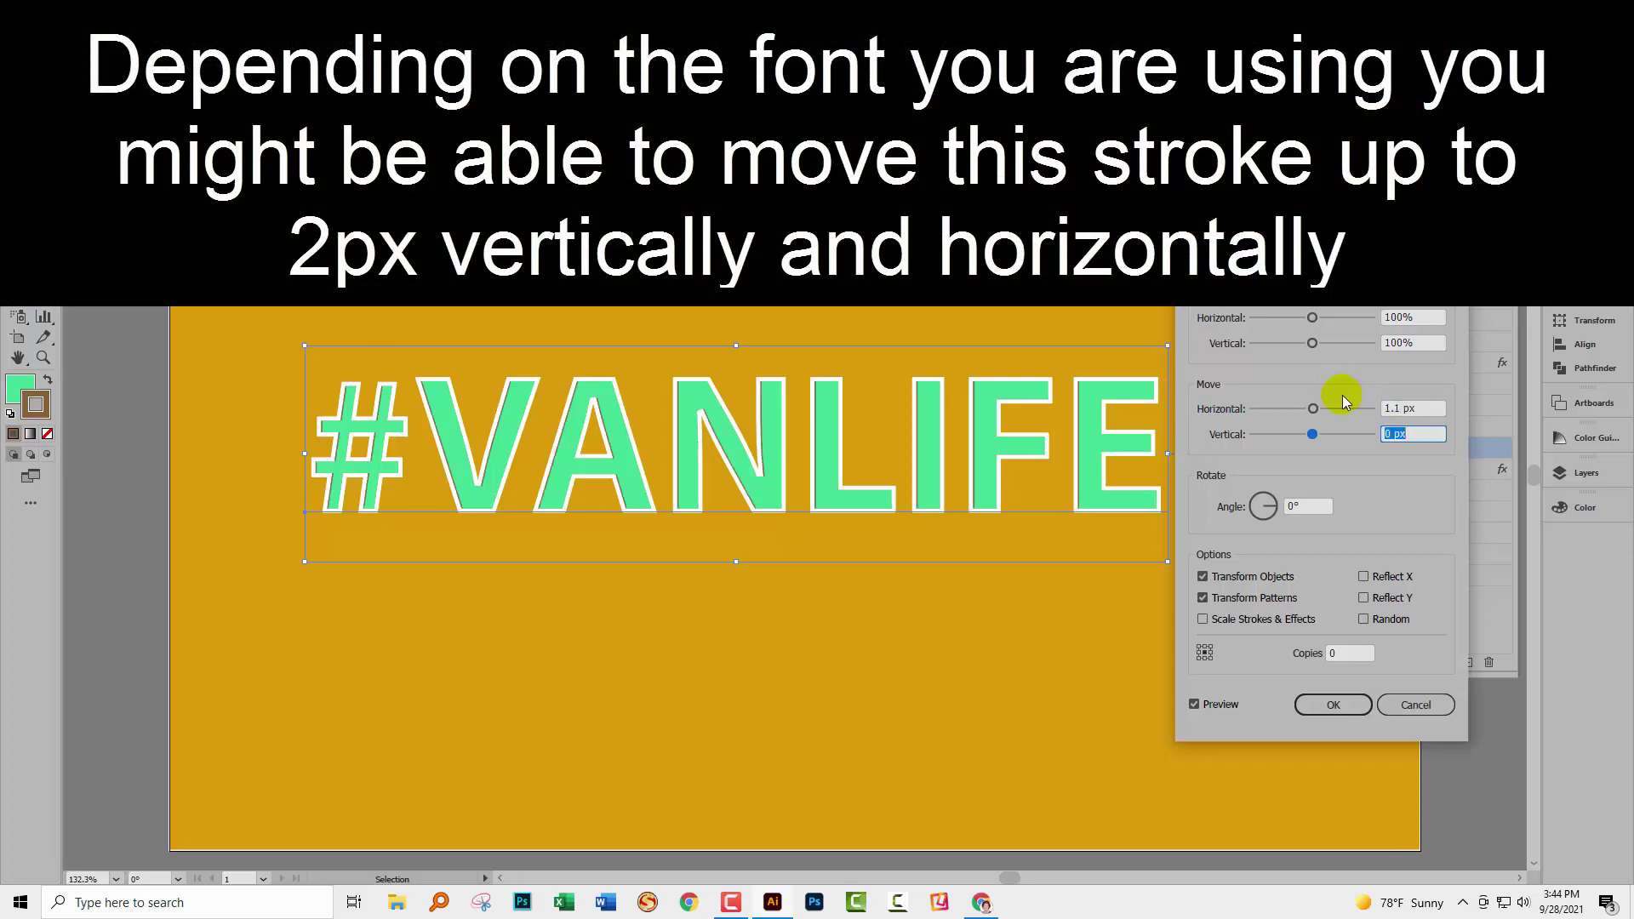
type("1.1")
key("Tab")
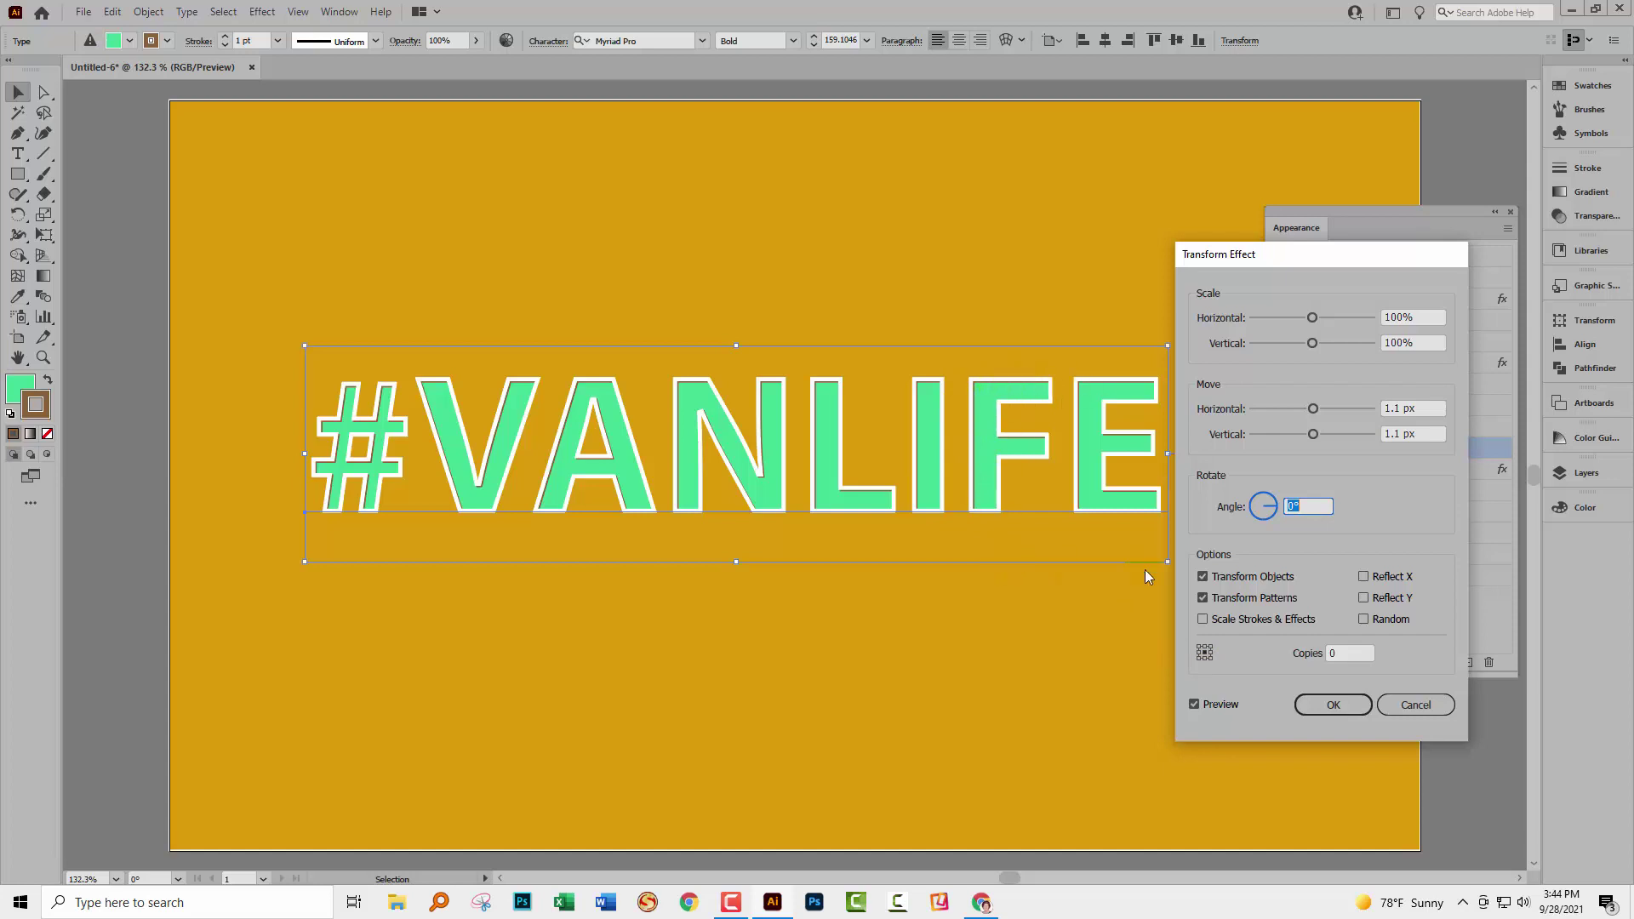
left_click(1325, 705)
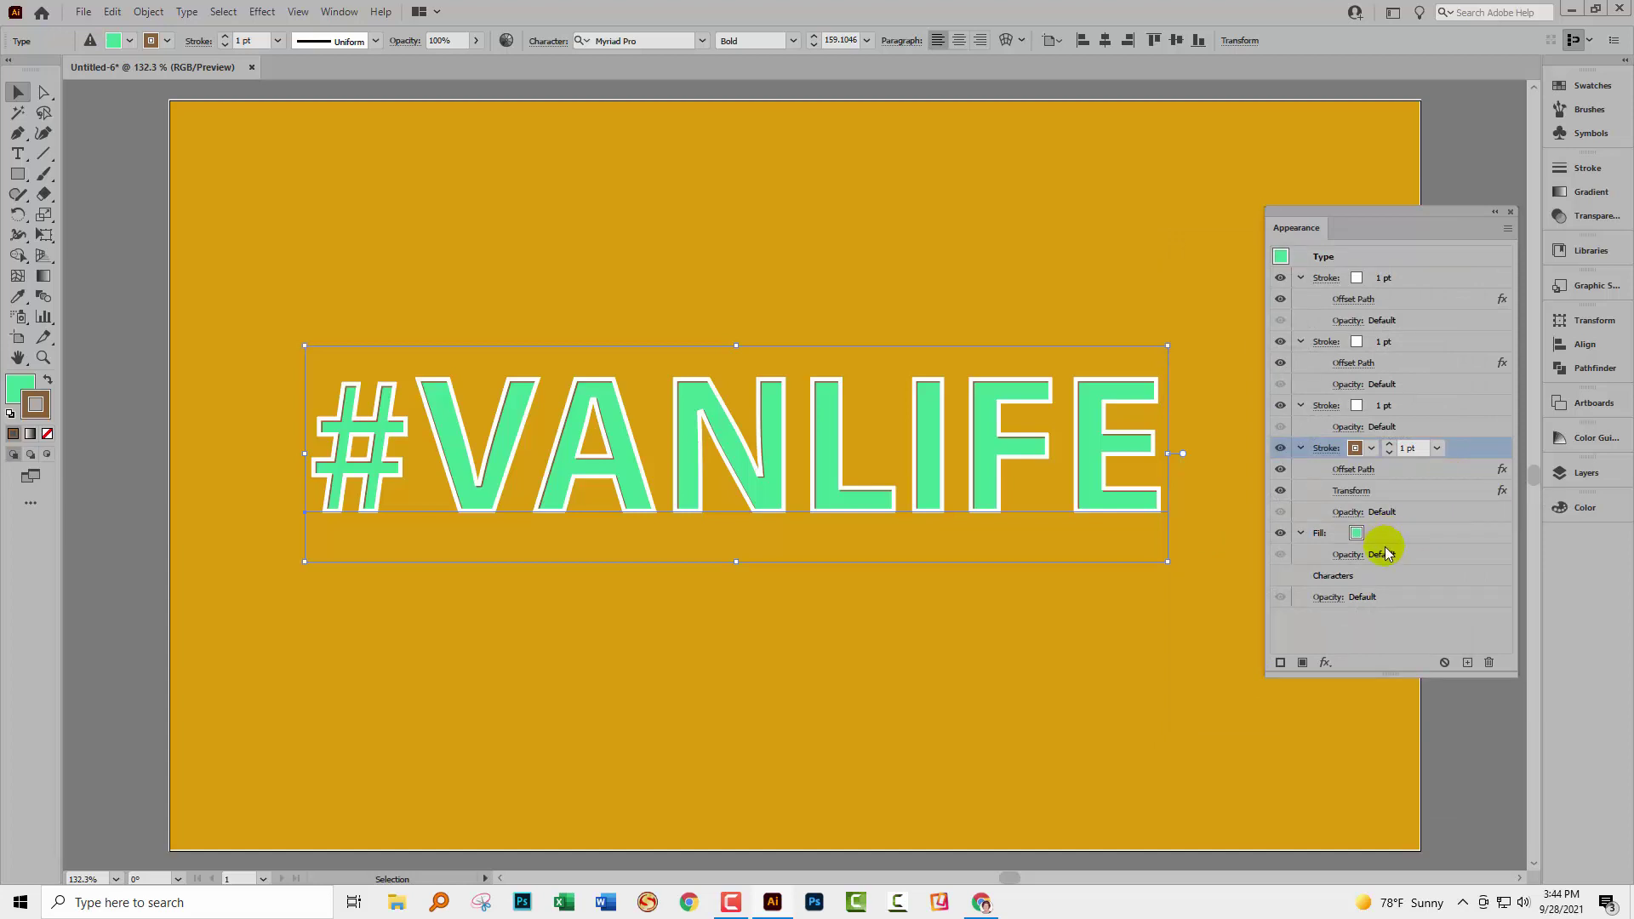
- Add a new stroke to #VANLIFE and colour it green
left_click_drag(1159, 559, 1164, 536)
left_click(1306, 607)
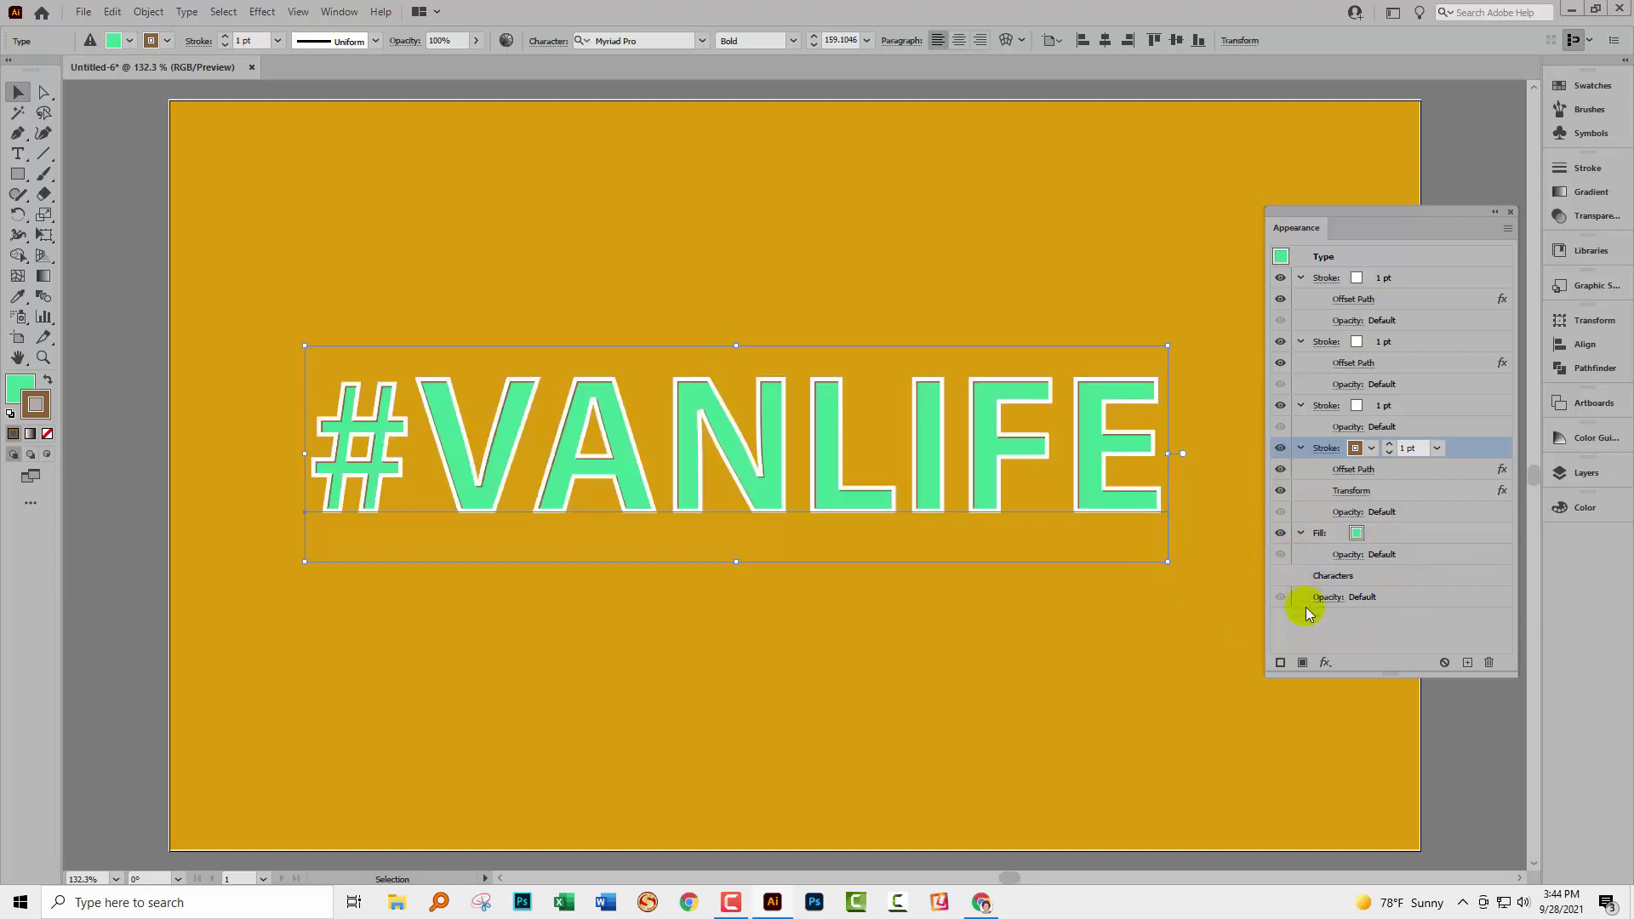
left_click(1279, 663)
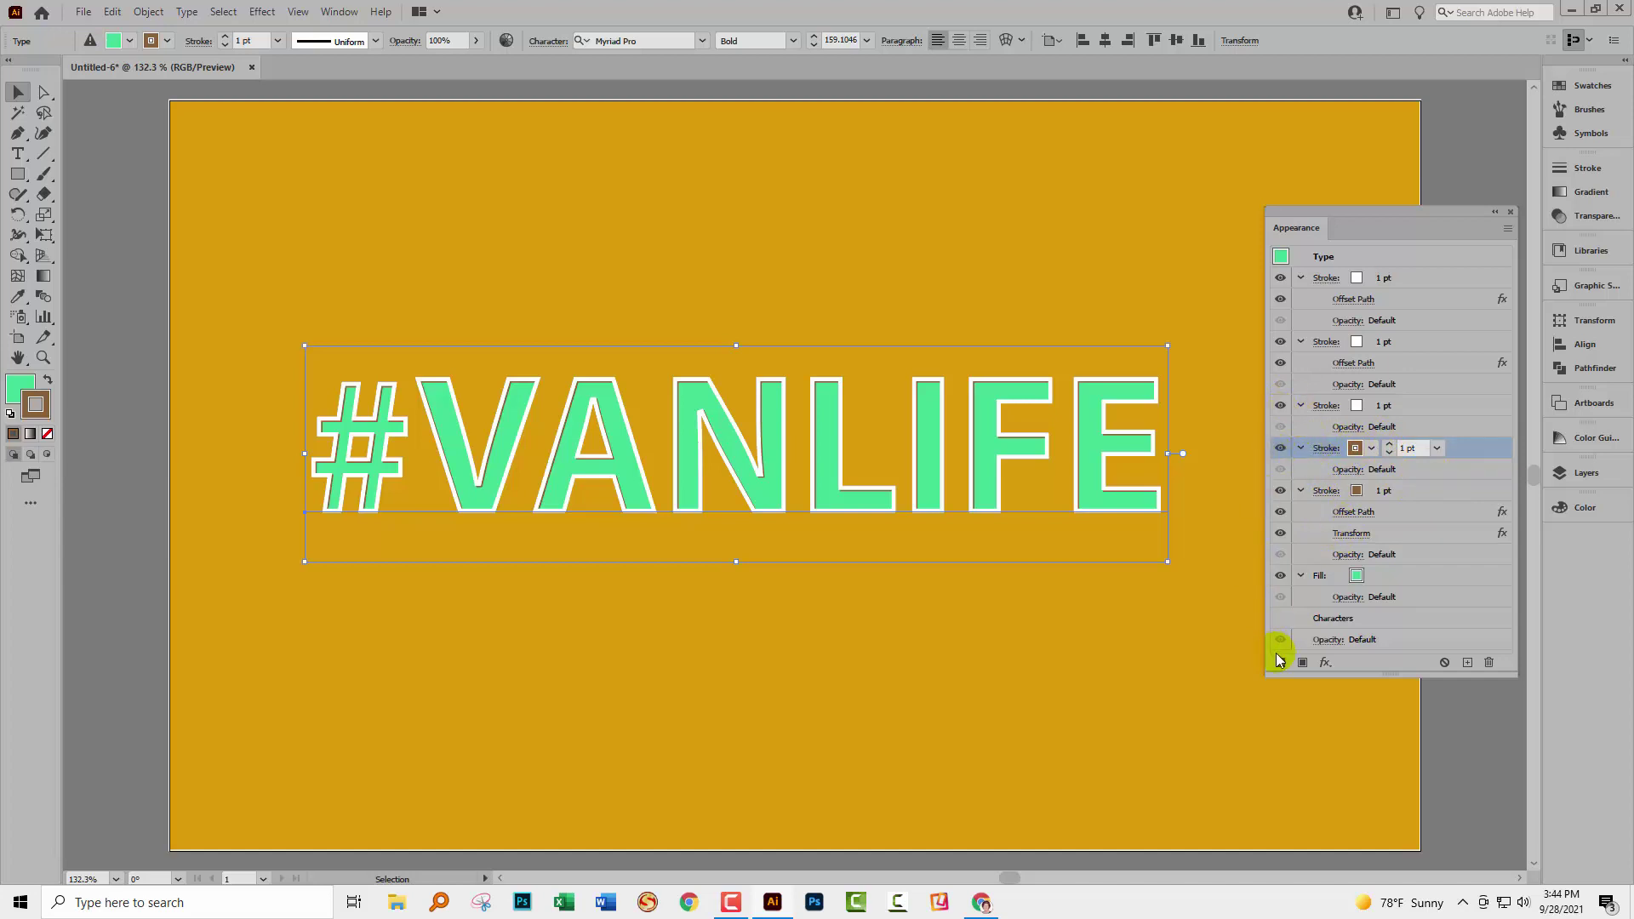
left_click(1371, 449)
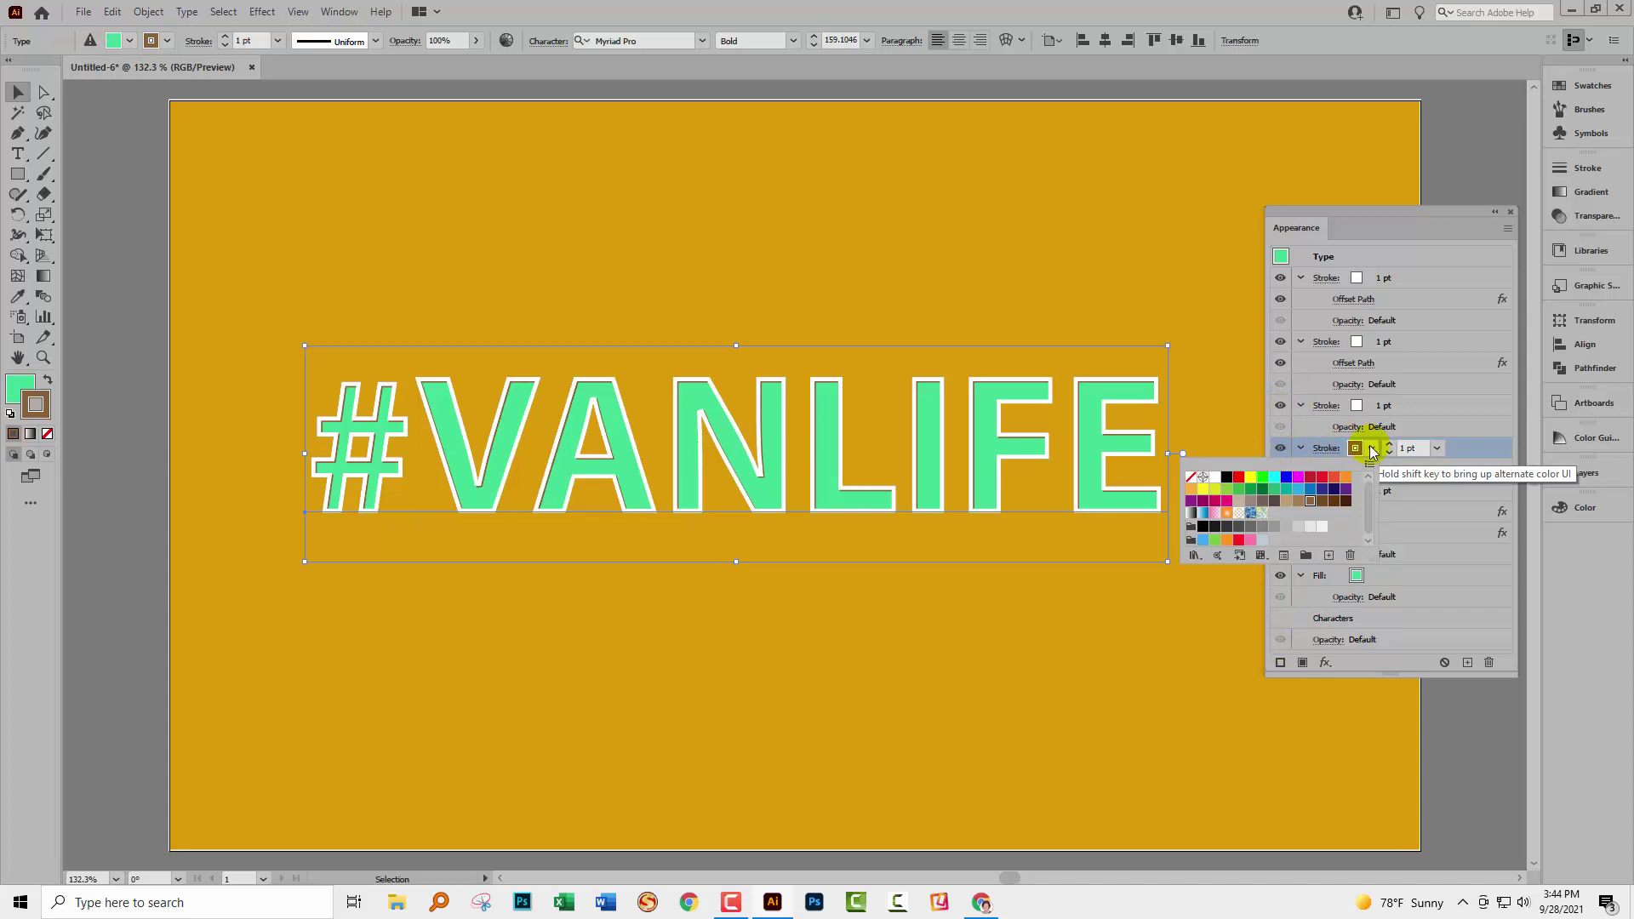
left_click(1225, 489)
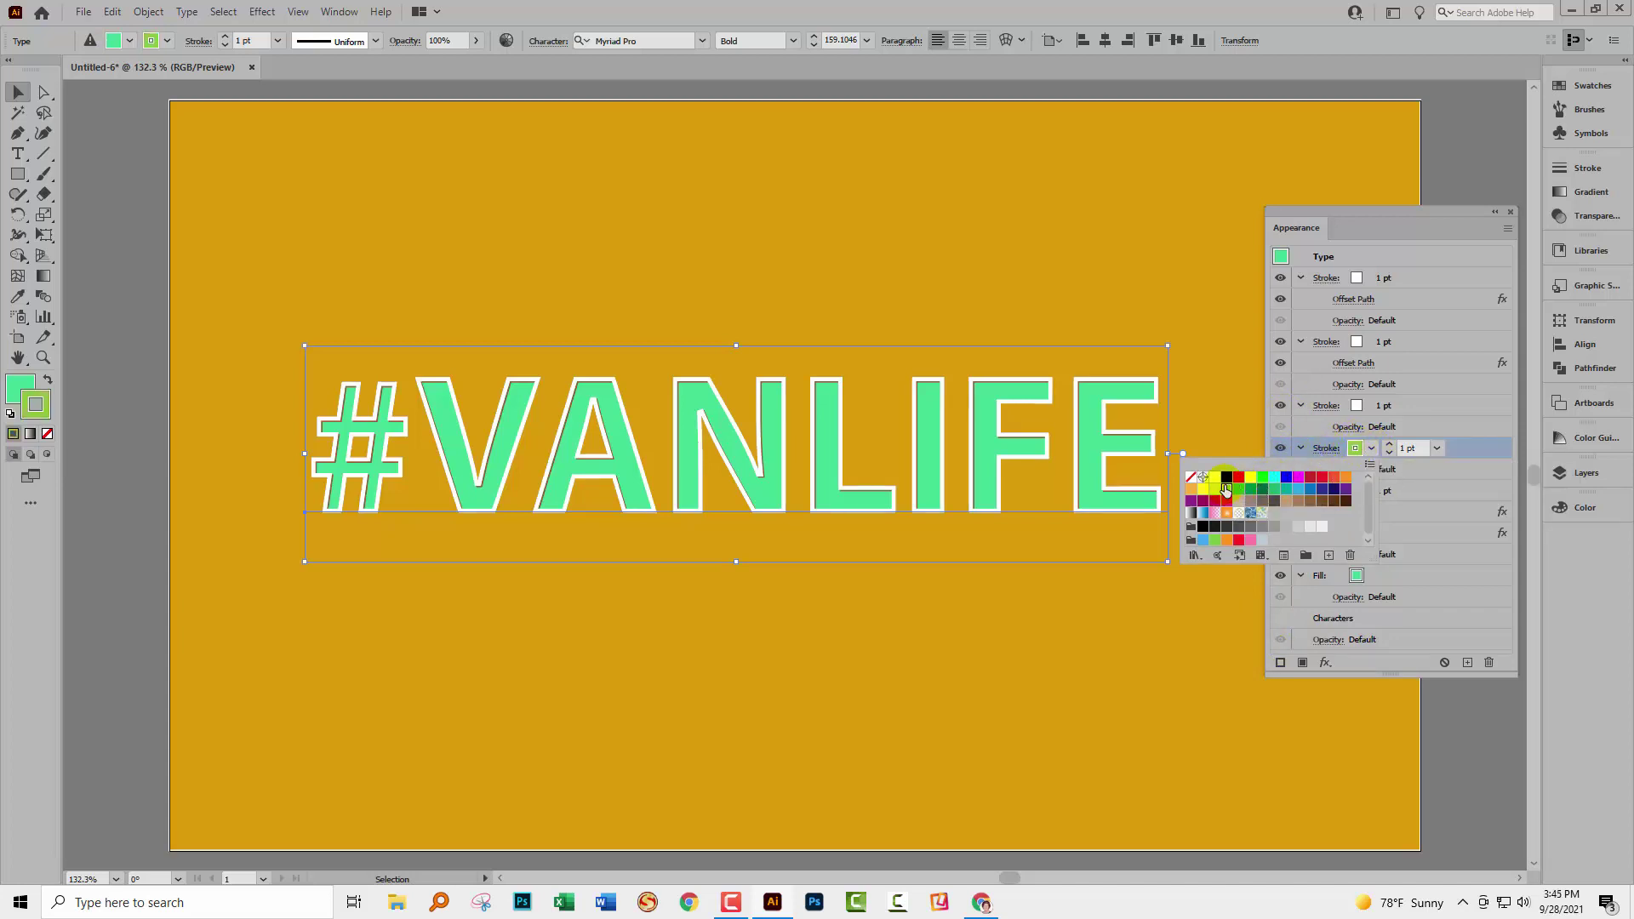
- Move the green stroke below the Fill row, then select it in the enlarged appearance list
left_click(1456, 451)
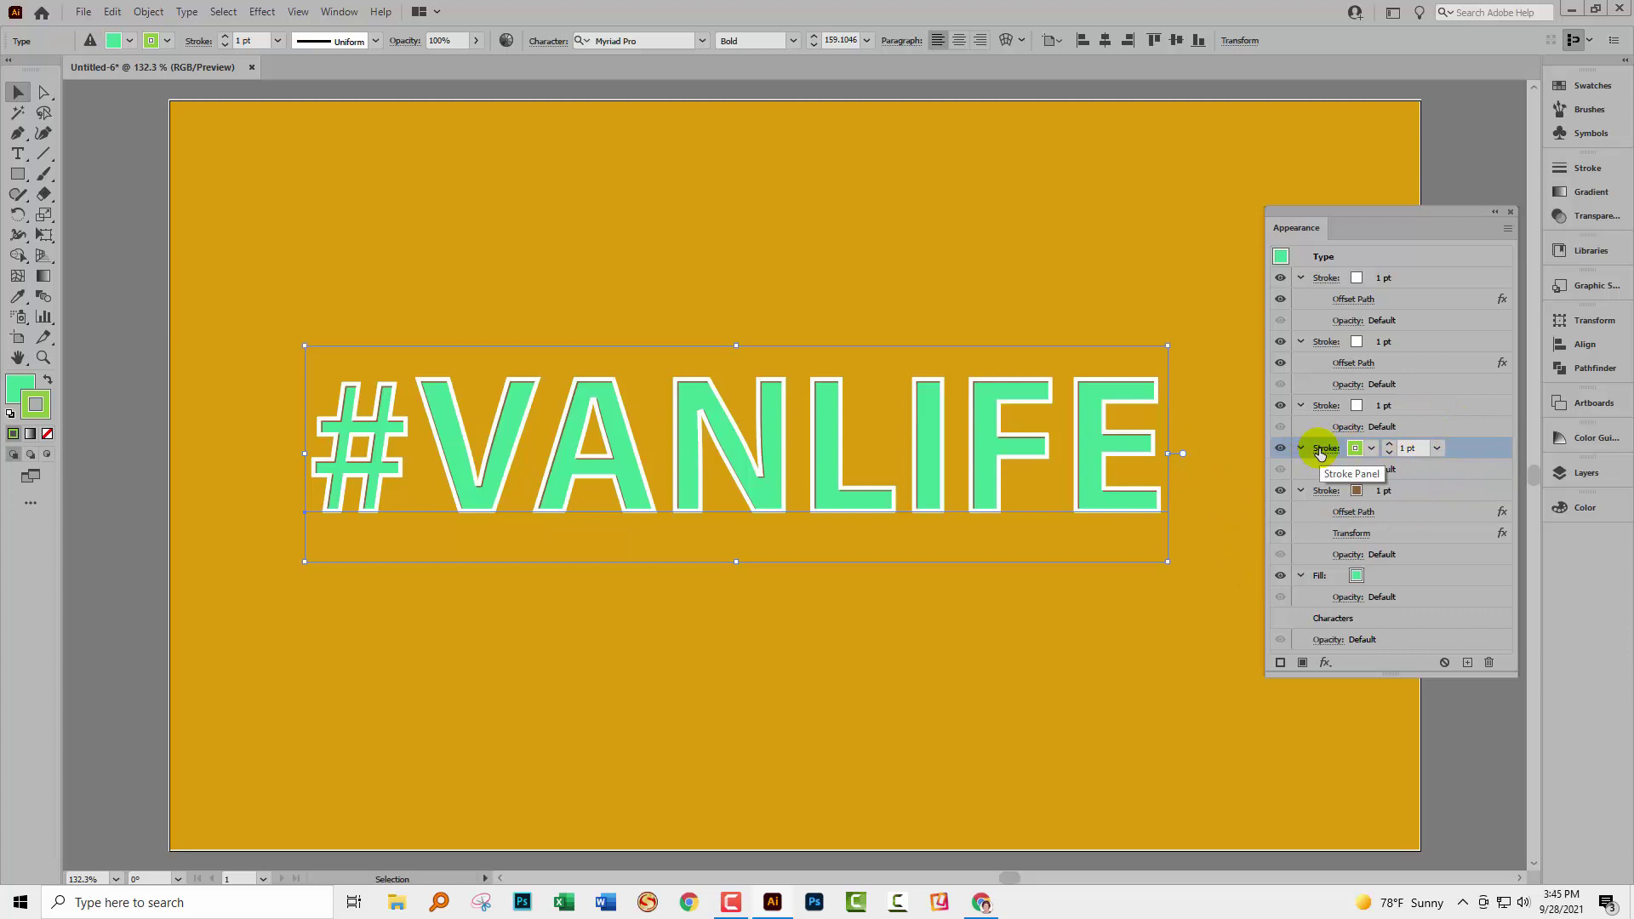
mouse_move(1320, 451)
left_mouse_down()
mouse_move(1361, 622)
mouse_move(1342, 569)
mouse_move(1125, 533)
mouse_move(1462, 446)
mouse_move(1456, 613)
left_mouse_up()
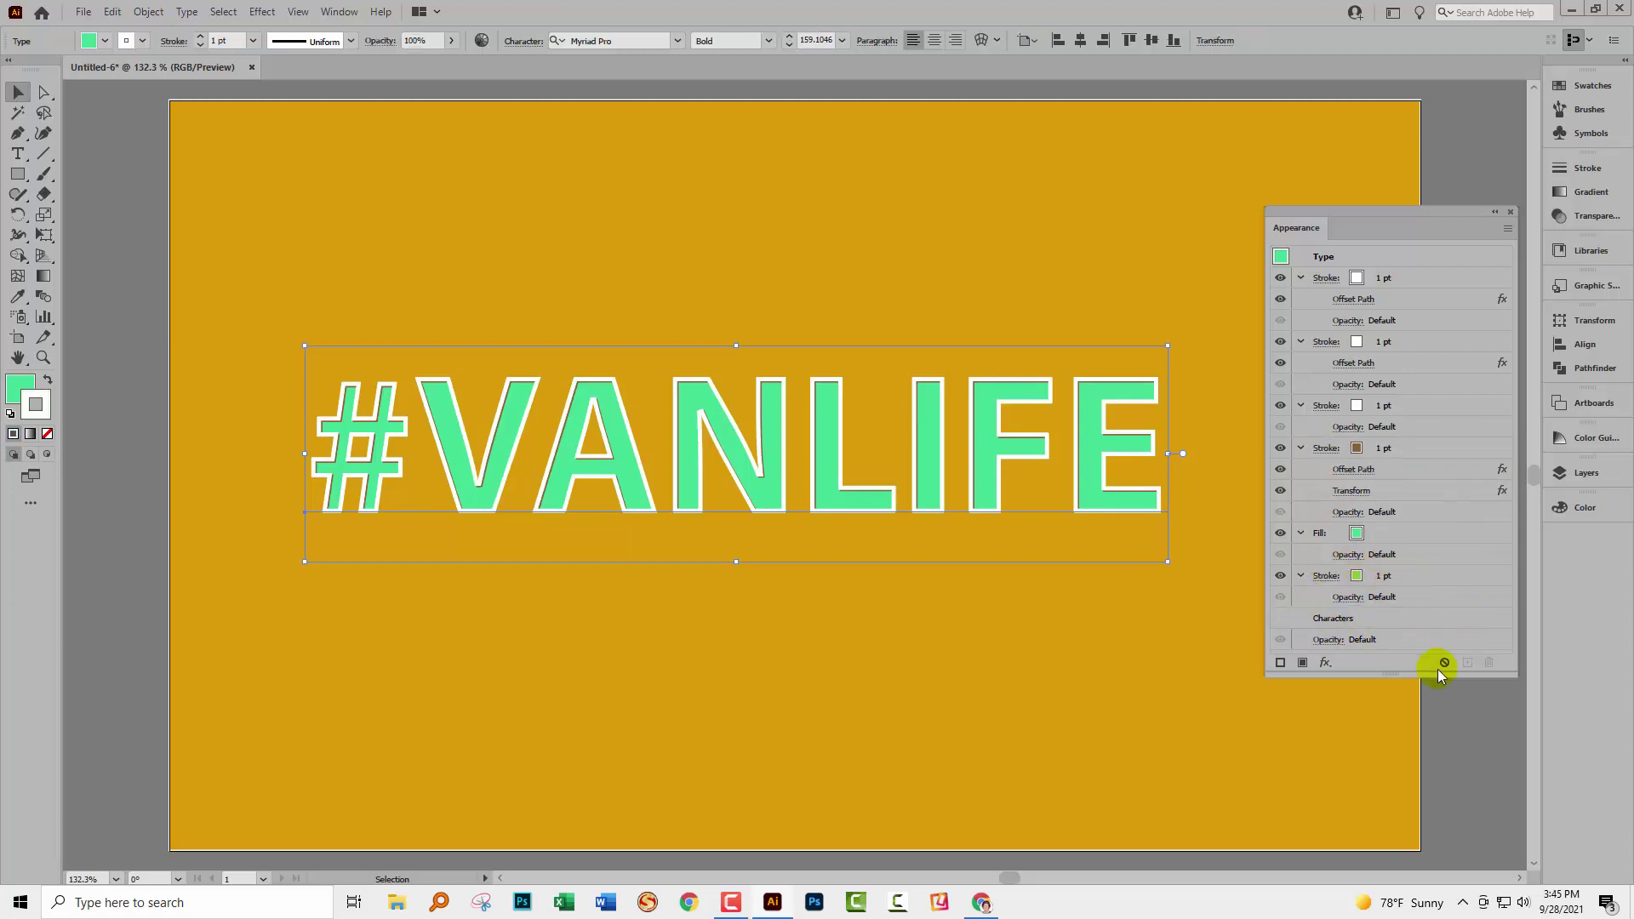
left_click_drag(1462, 672, 1462, 742)
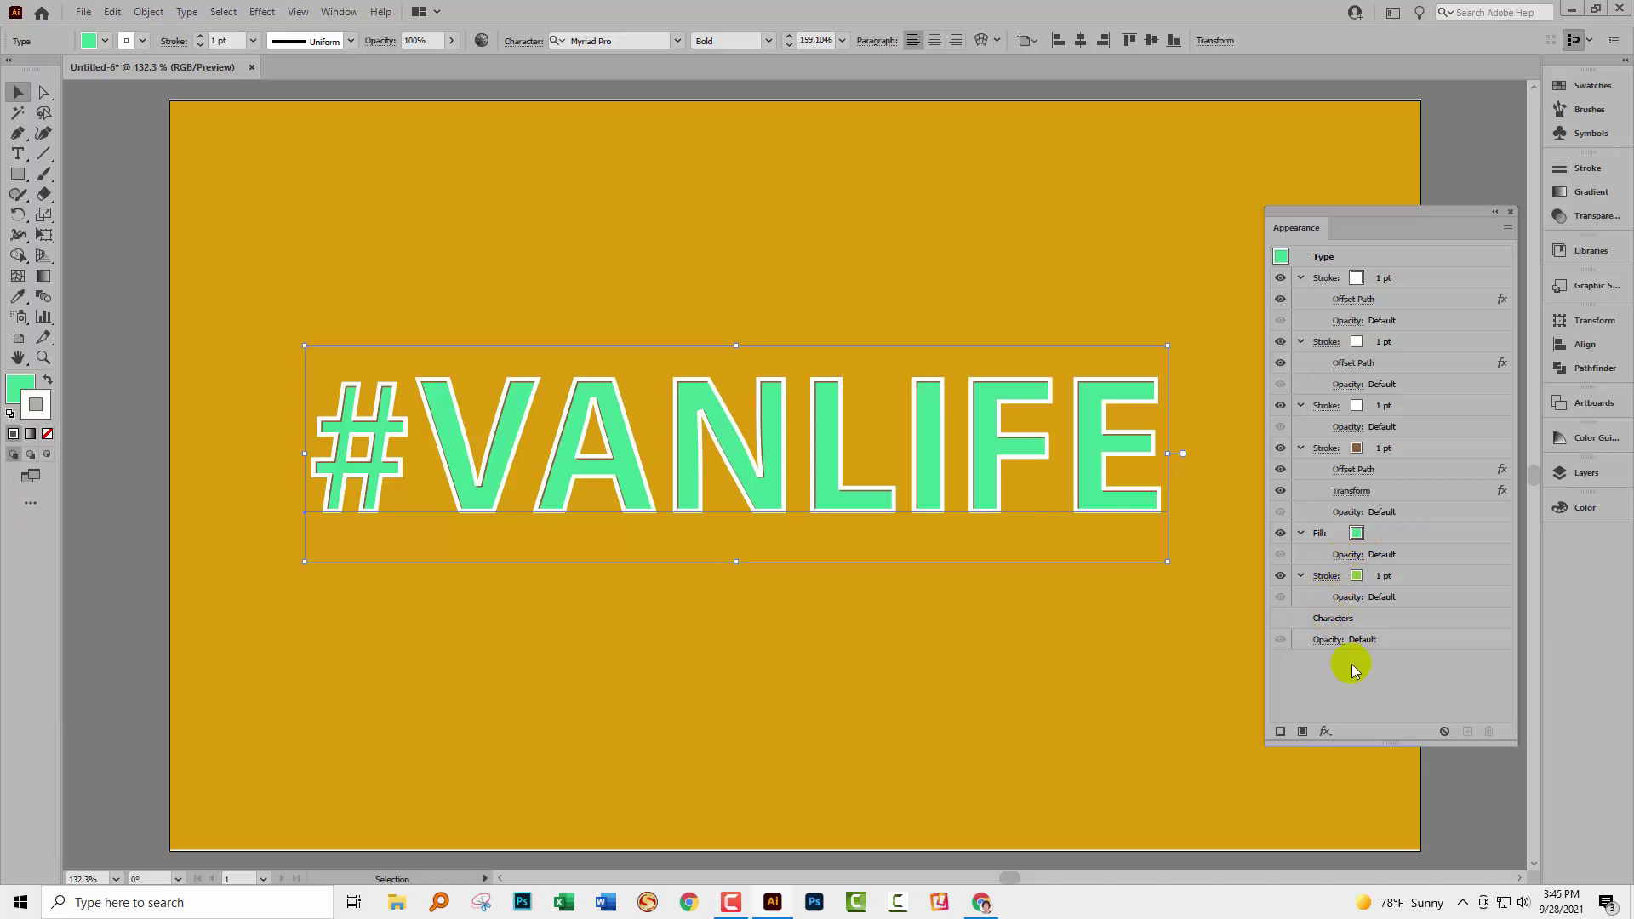
left_click(1387, 576)
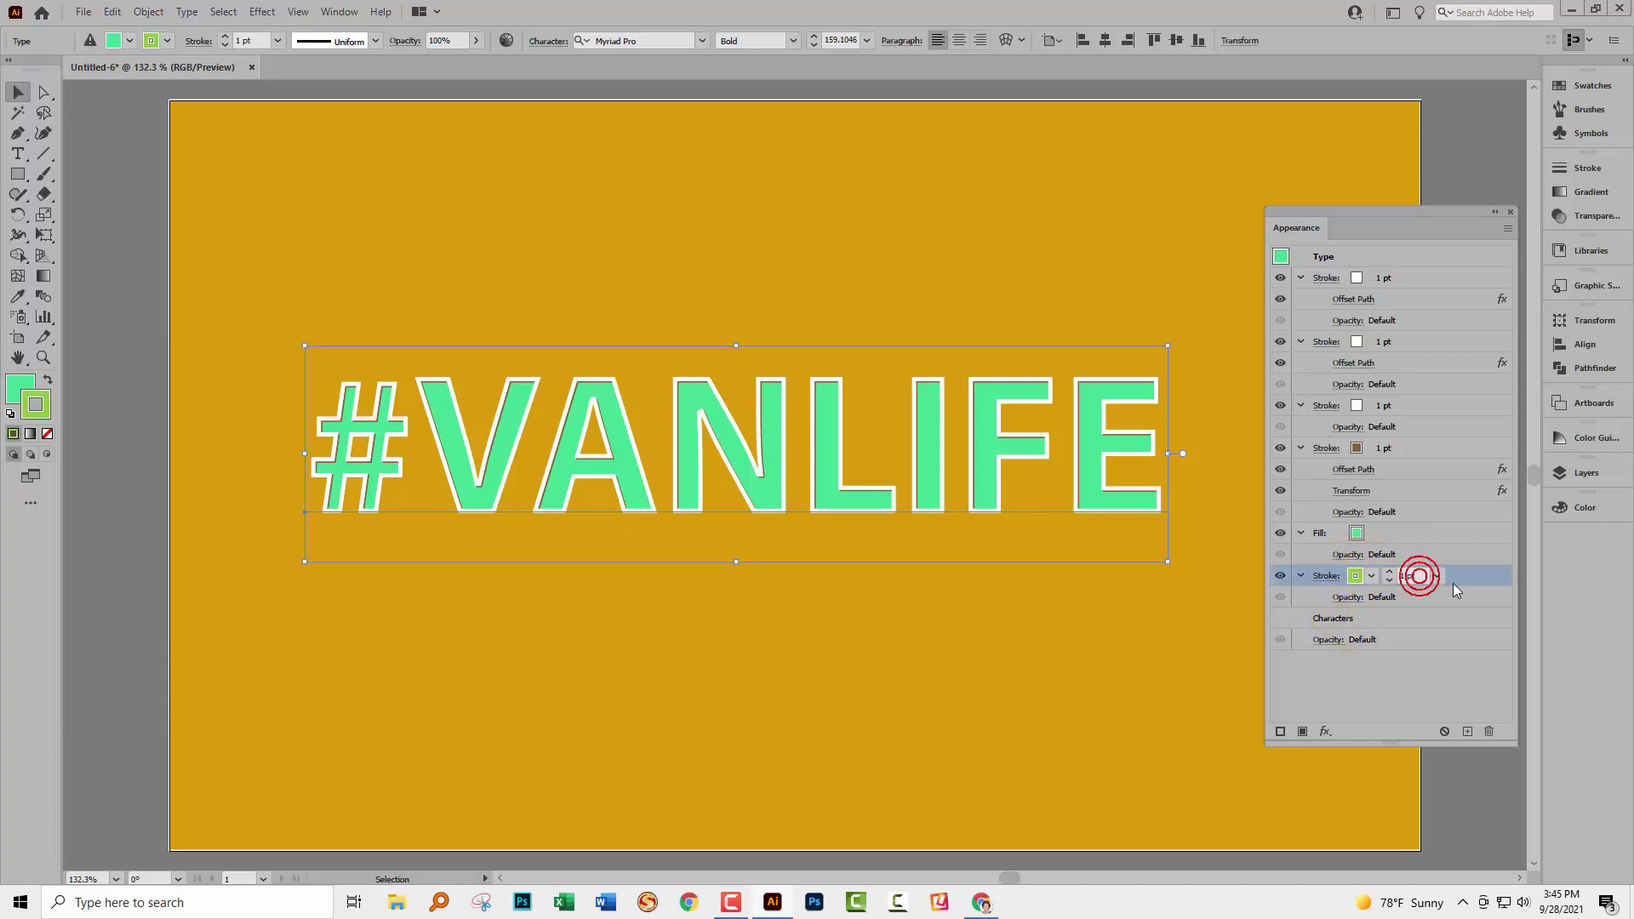
- Add a Transform effect to the green stroke moving it 0.1 px horizontally and vertically
left_click(261, 11)
mouse_move(372, 150)
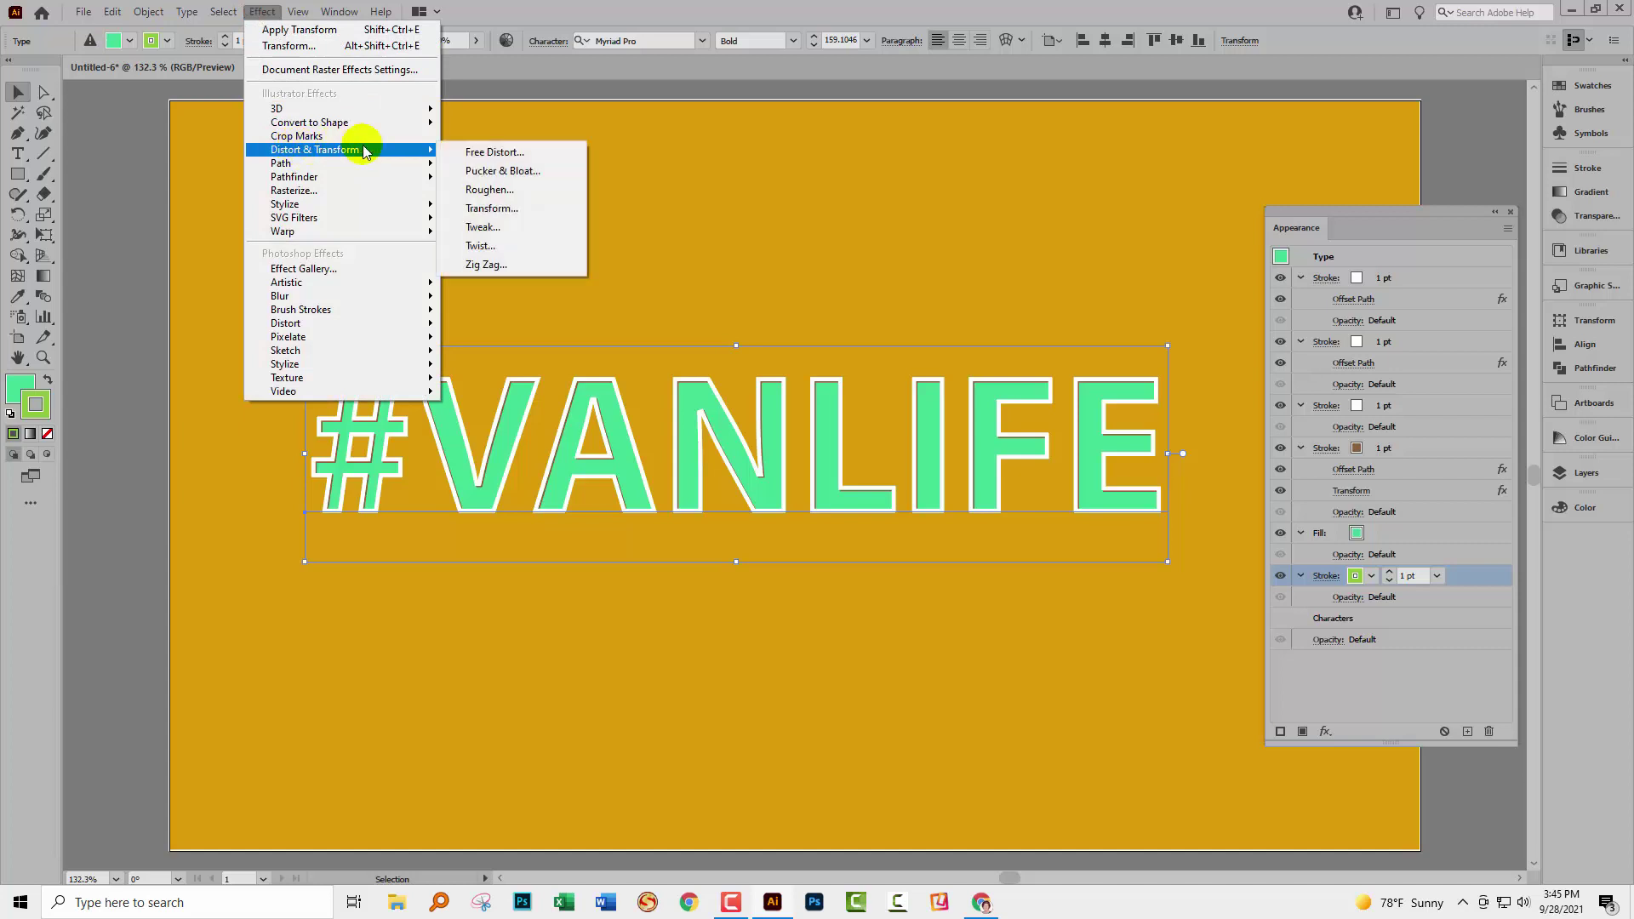
left_click(491, 210)
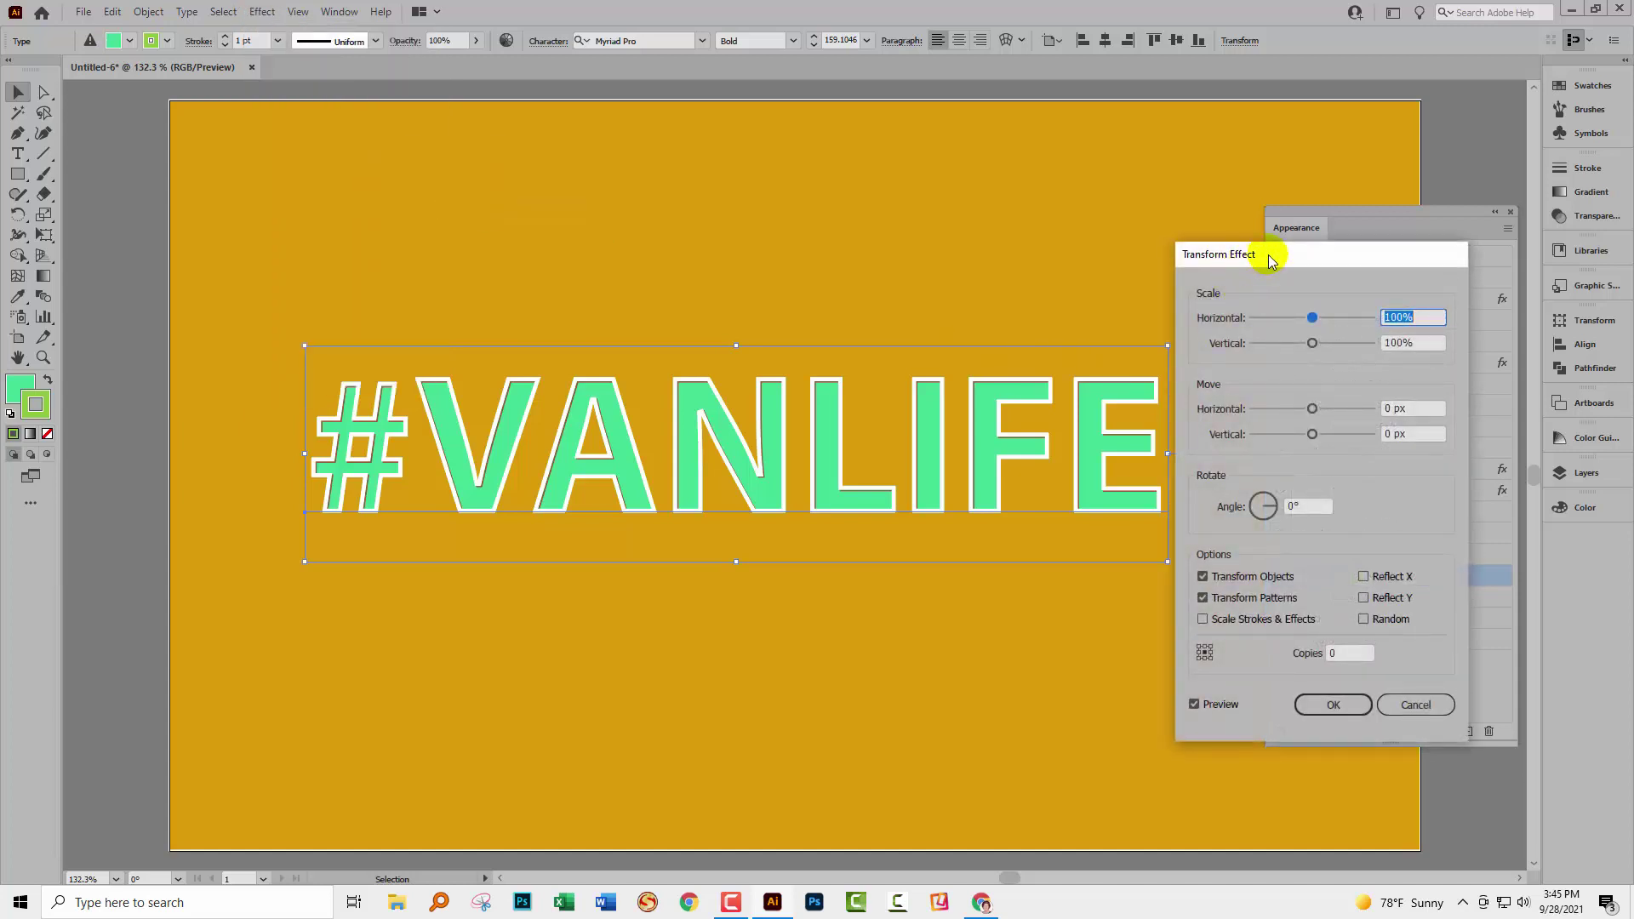
left_click_drag(1269, 263, 1261, 299)
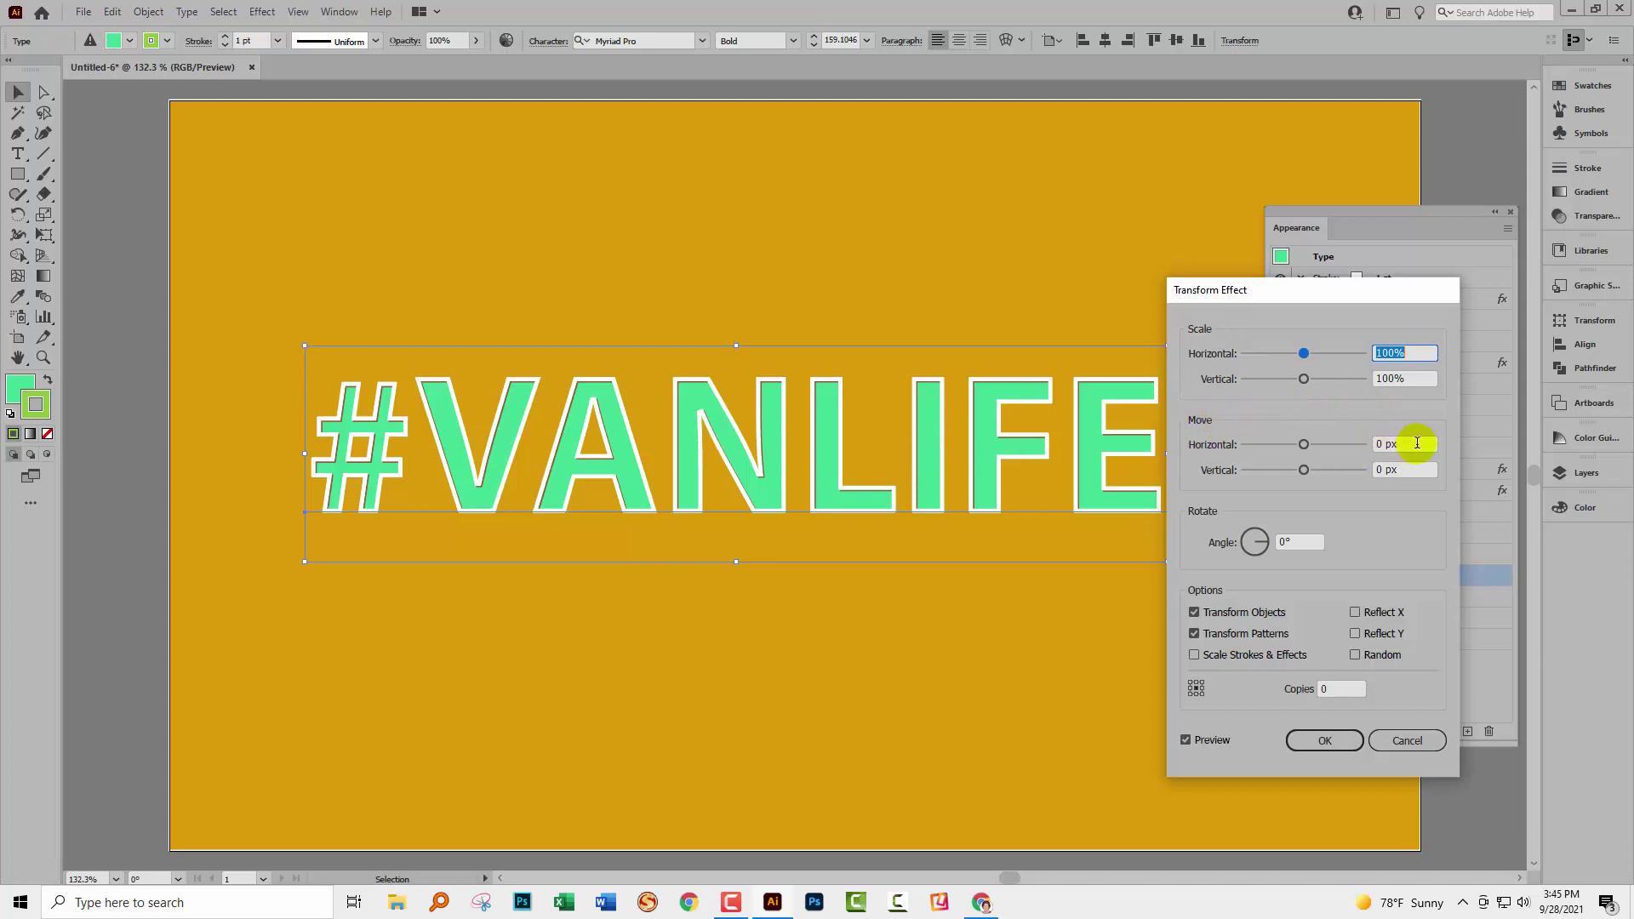
left_click(1362, 443)
type("0.1")
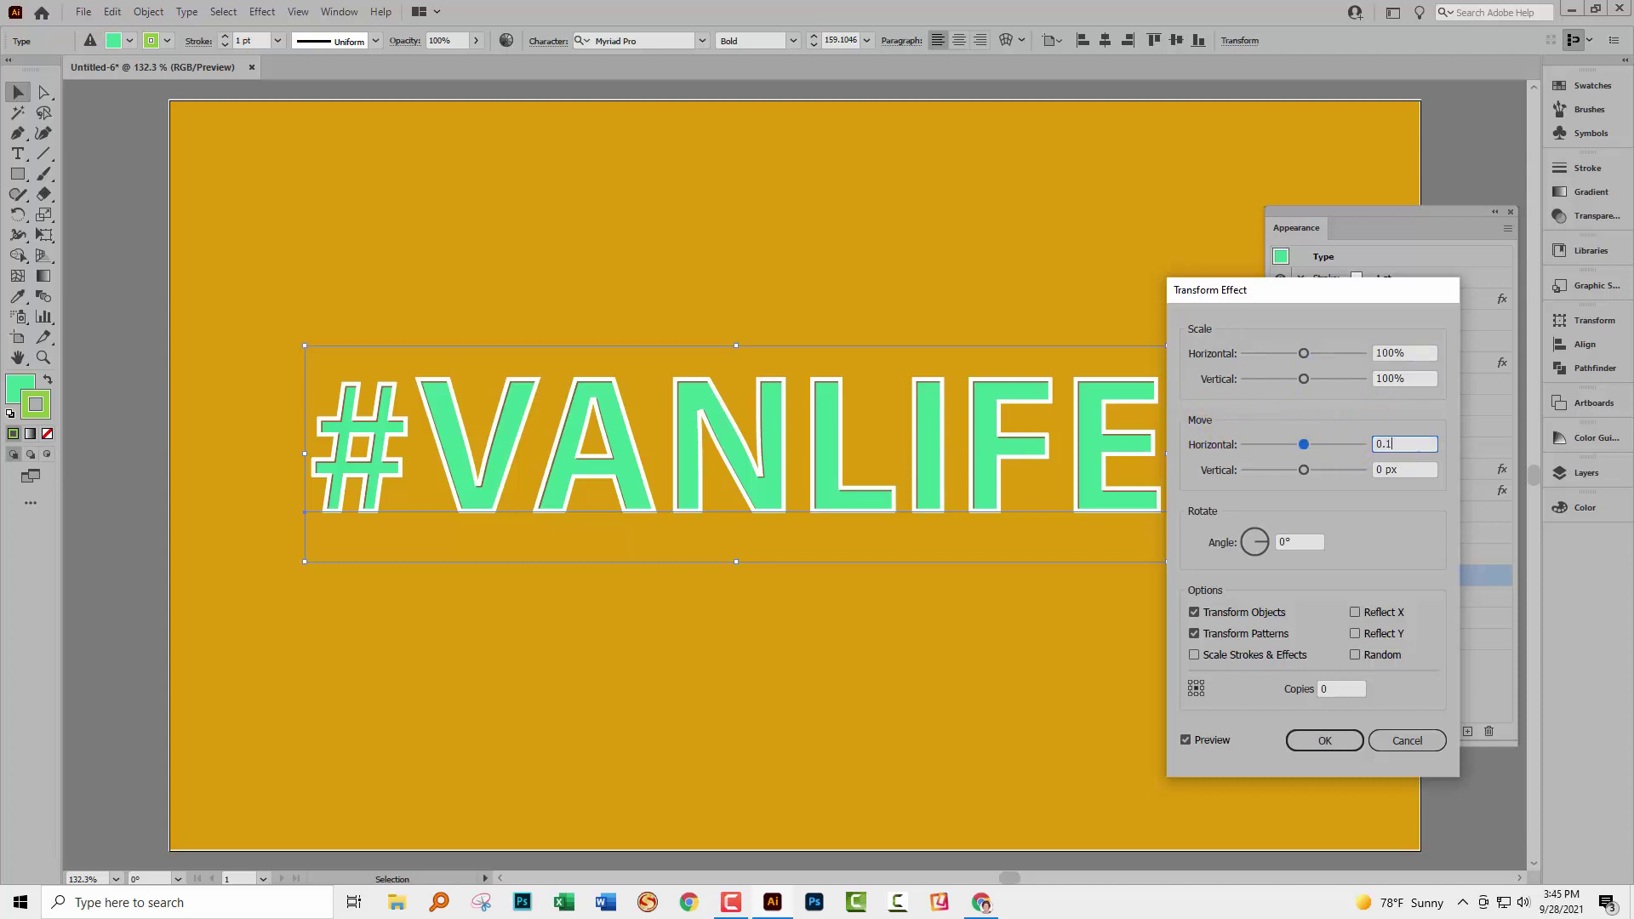
key("Tab")
type("0.1")
key("Tab")
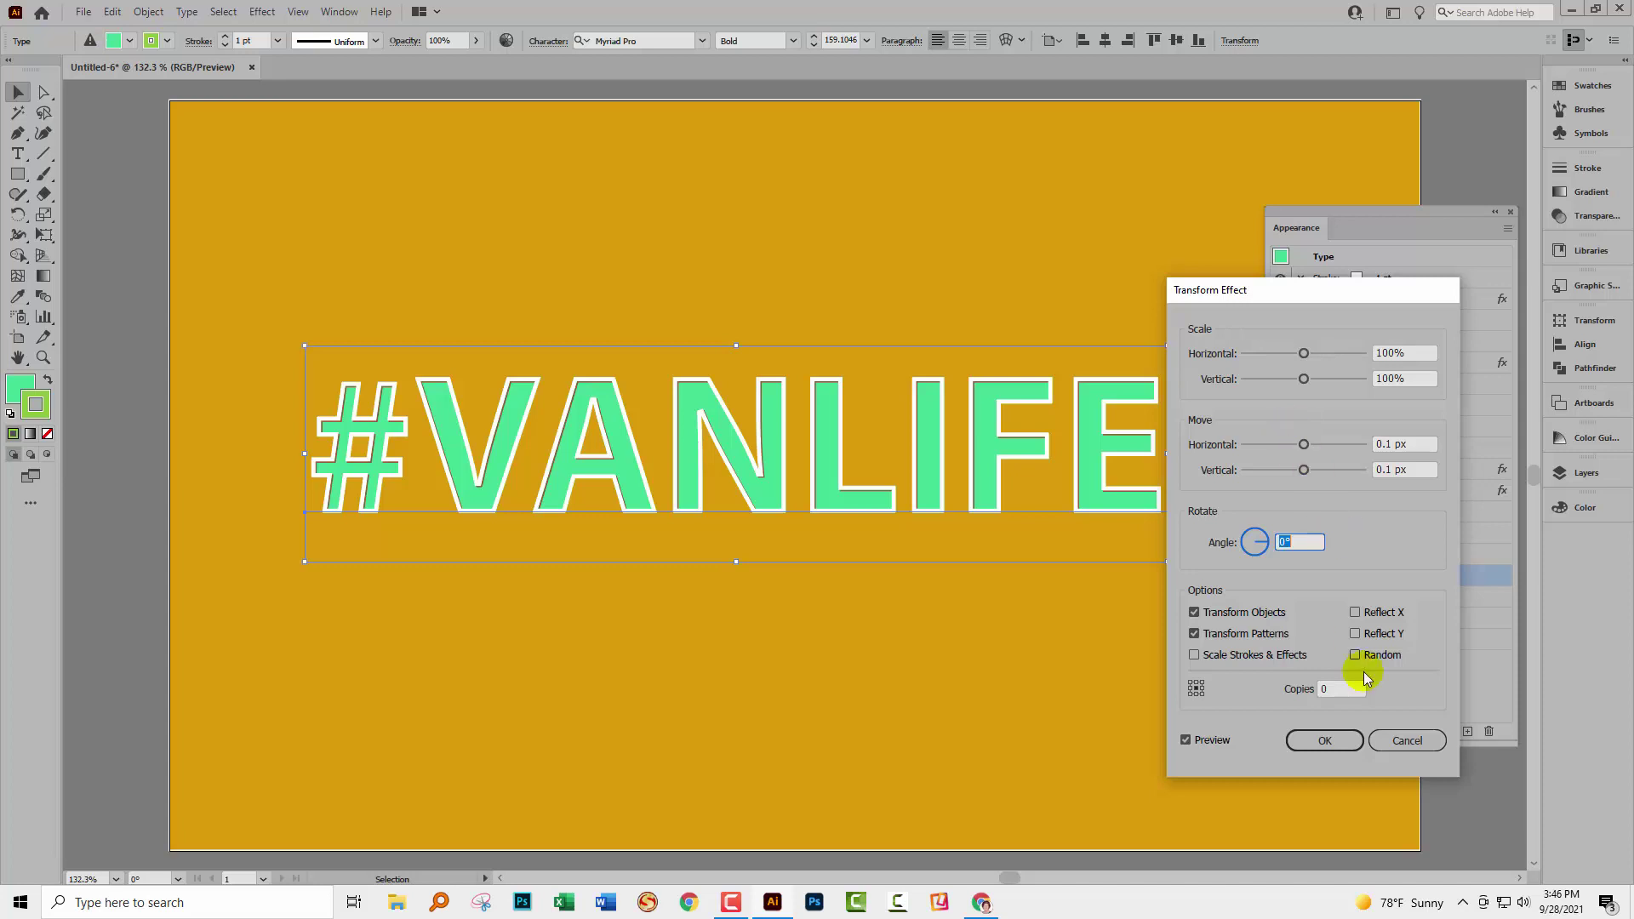
- Raise the Transform effect's copies count toward 90
left_click(1341, 689)
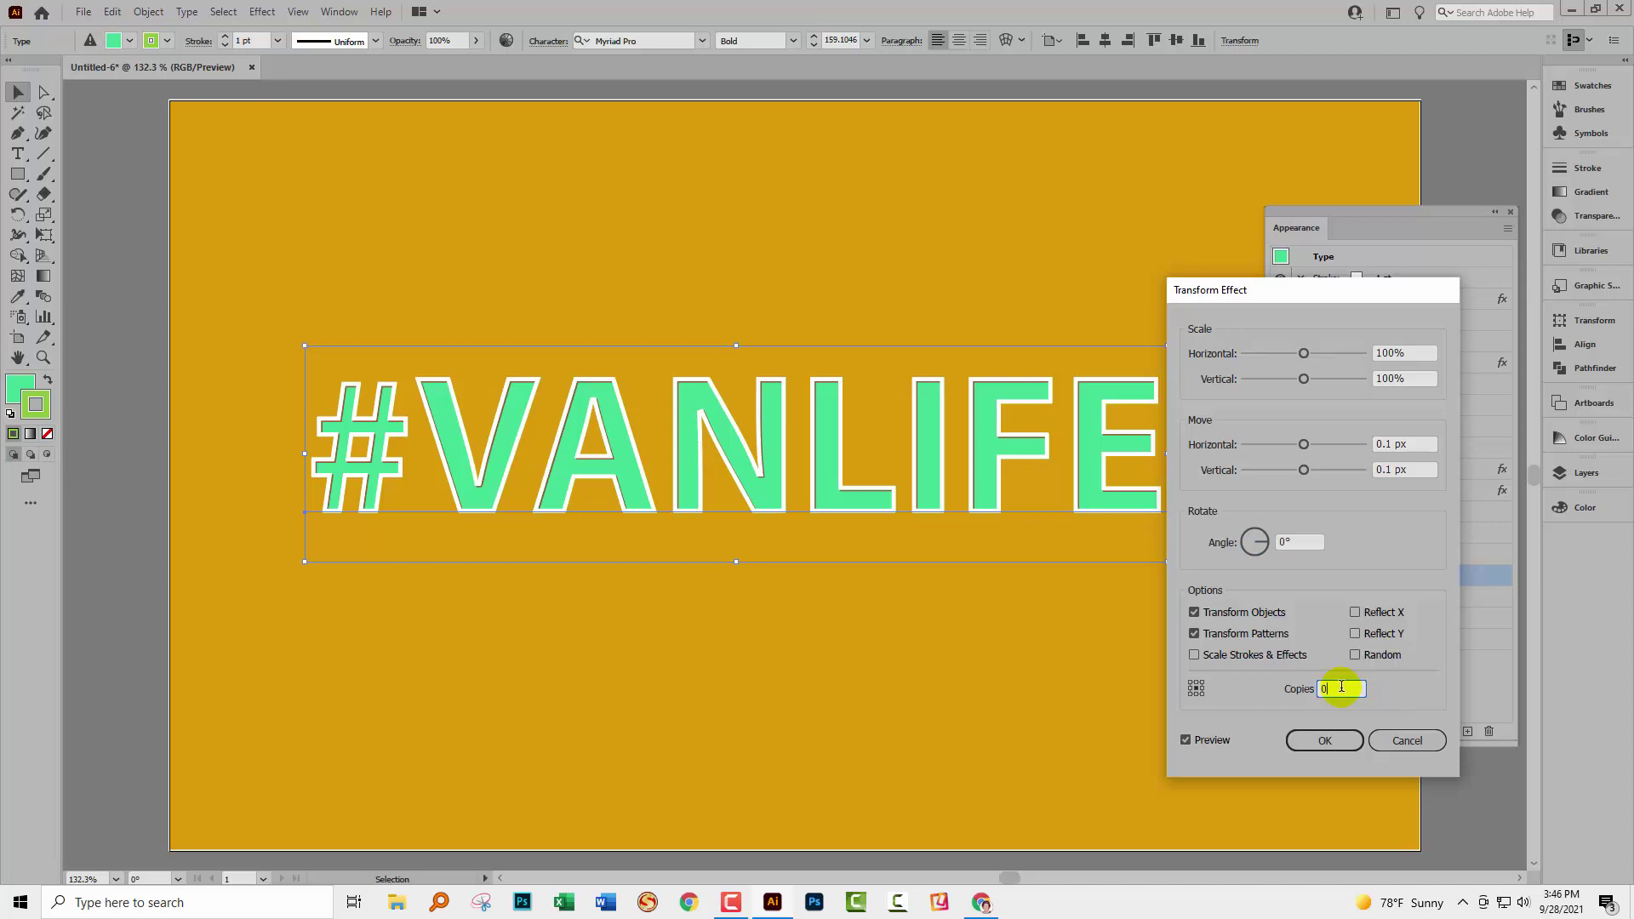
key("shift+Up")
key("shift+Up")
key("shift+Up")
key("shift+Up")
key("shift+Up")
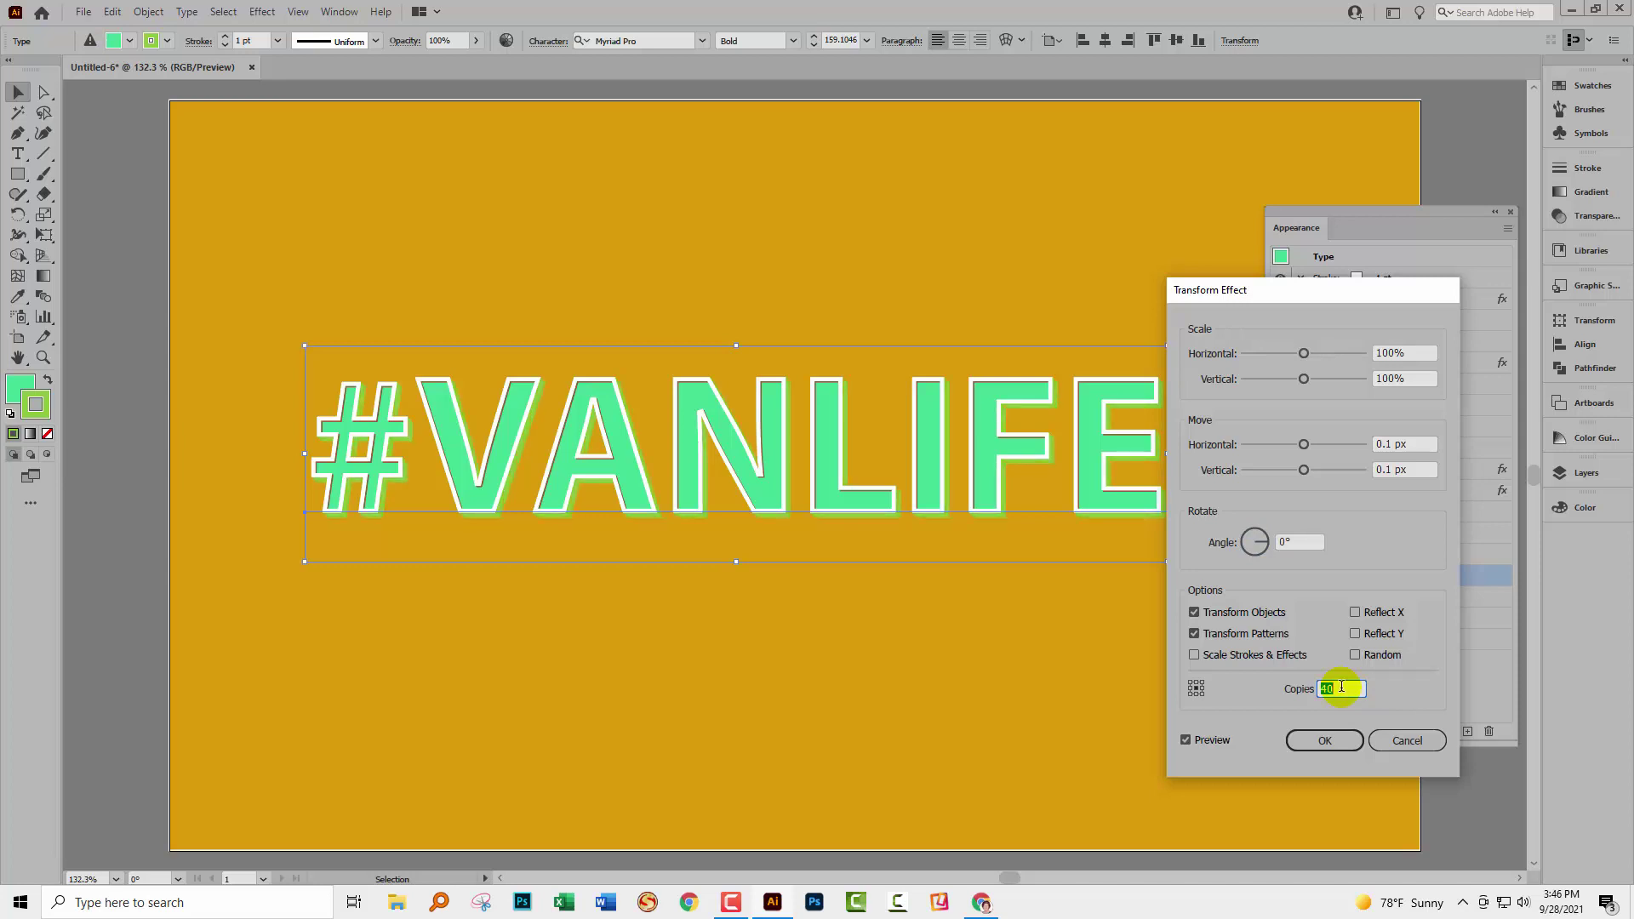
key("shift+Up")
key("shift+Up")
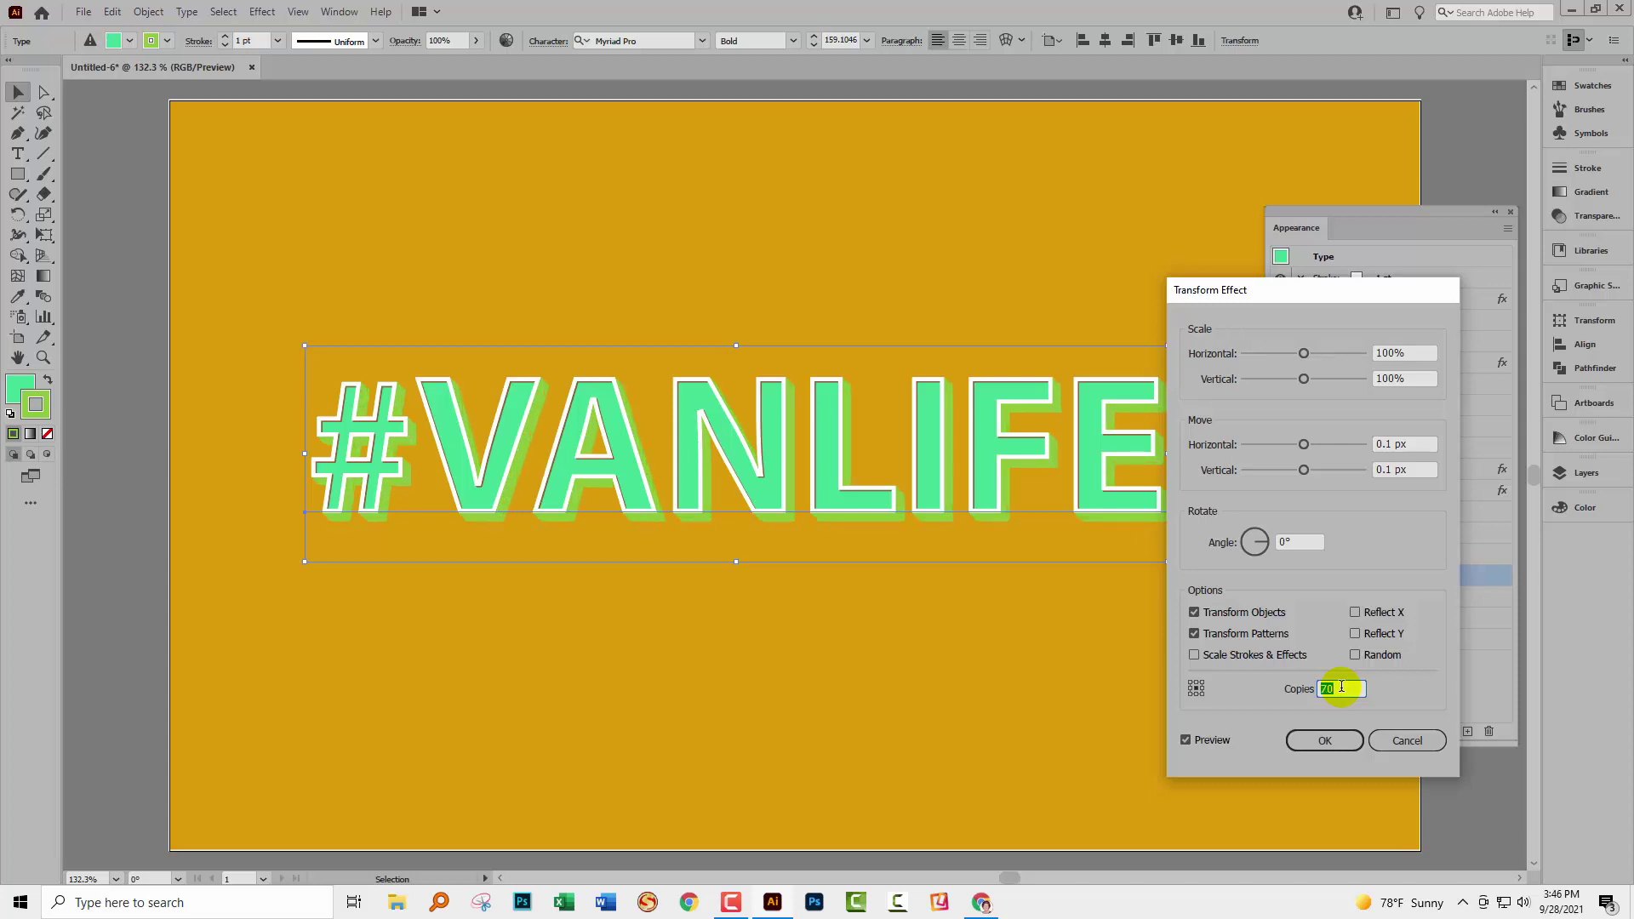
key("shift+Up")
key("shift+Up")
key("shift+Up")
key("shift+Down")
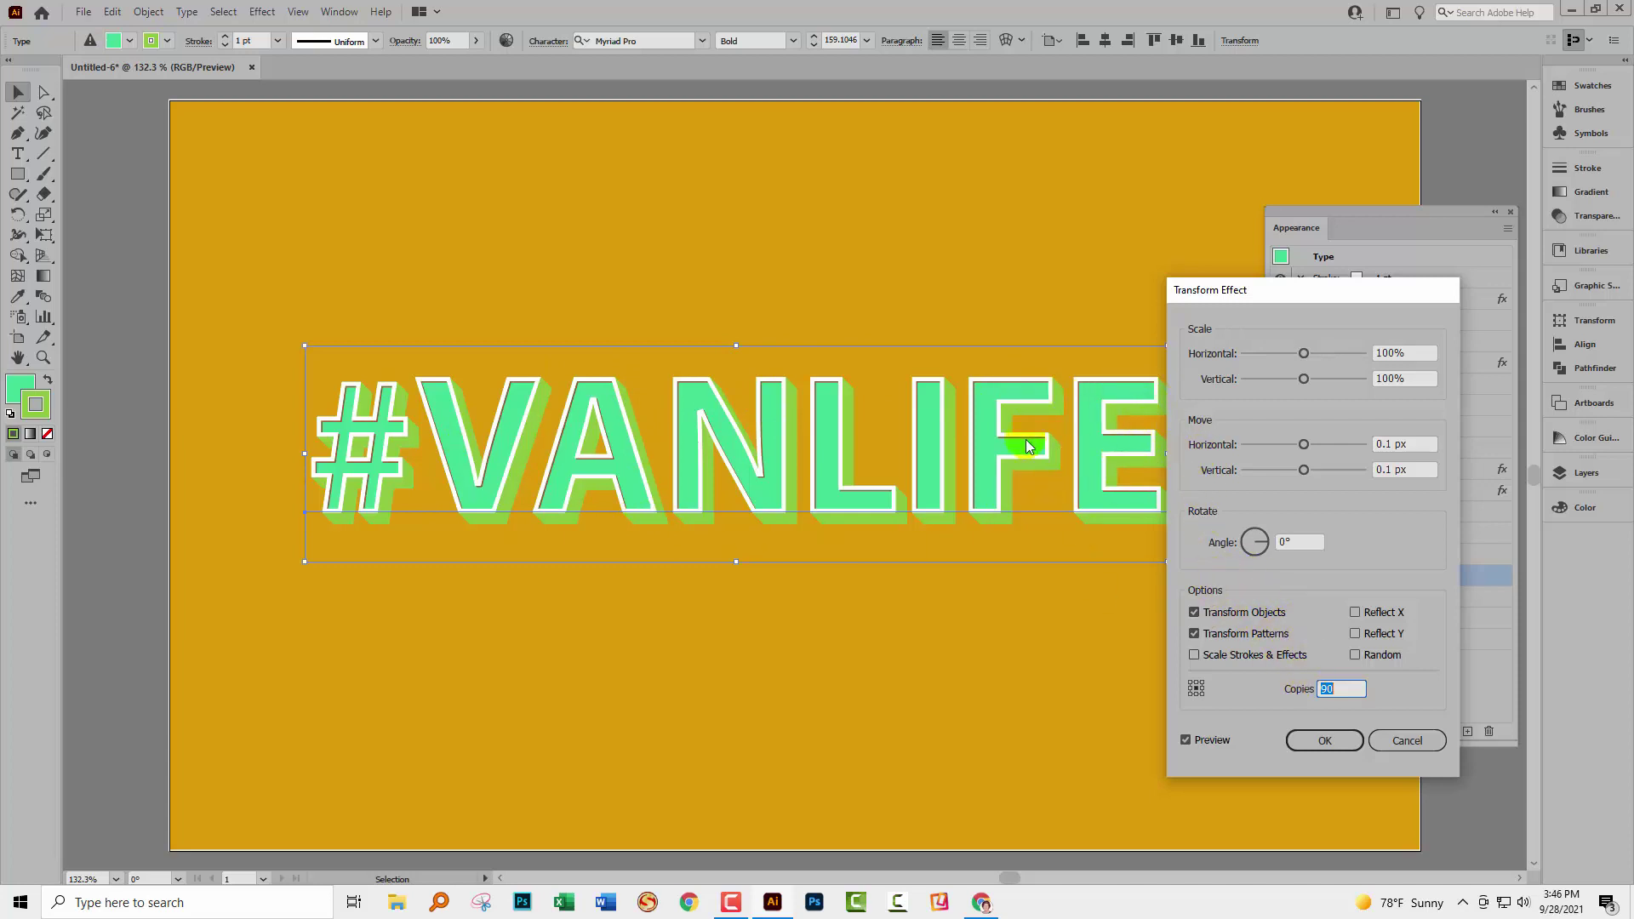
- Apply the Transform effect, recolour the shadow stroke dark green, and deselect #VANLIFE
left_click(1321, 741)
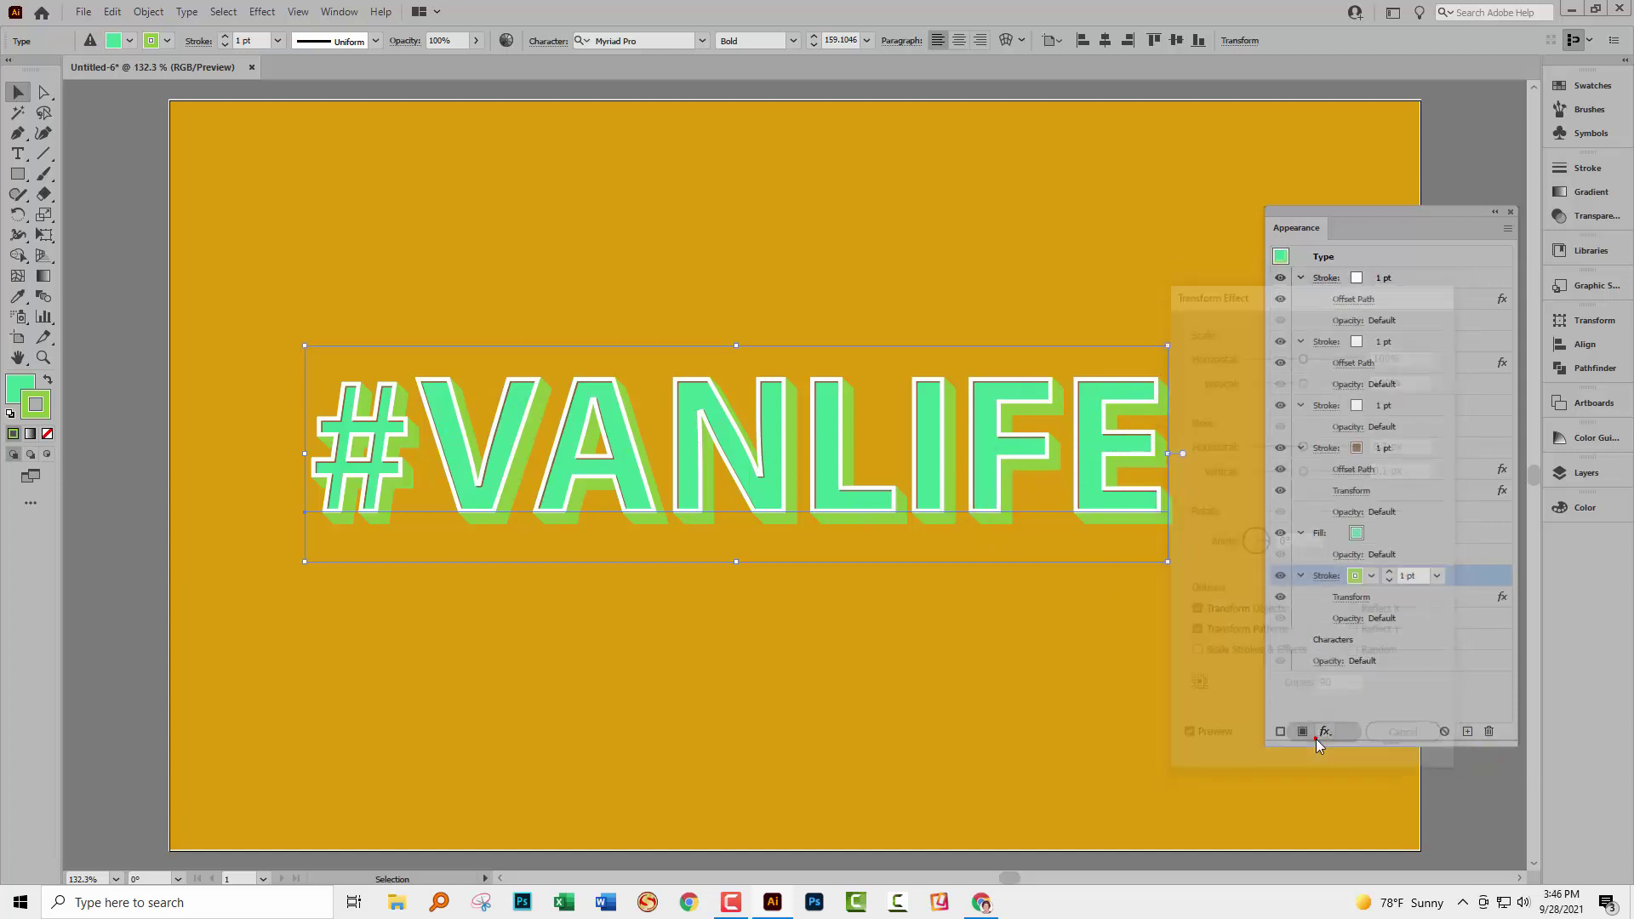
left_click(1371, 577)
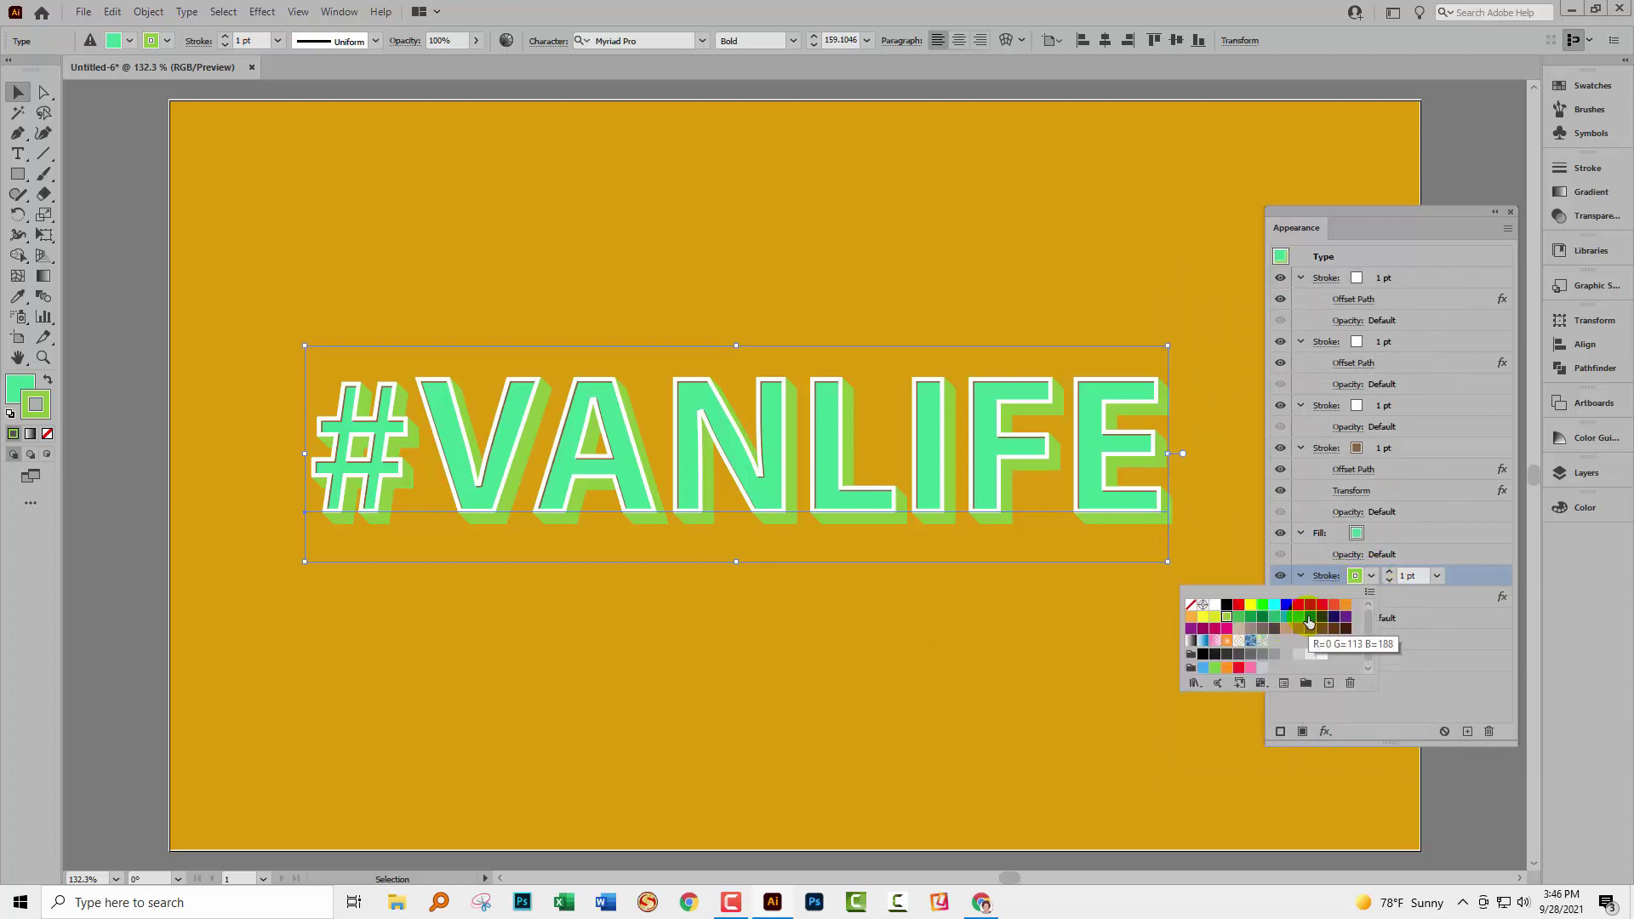
left_click(1262, 618)
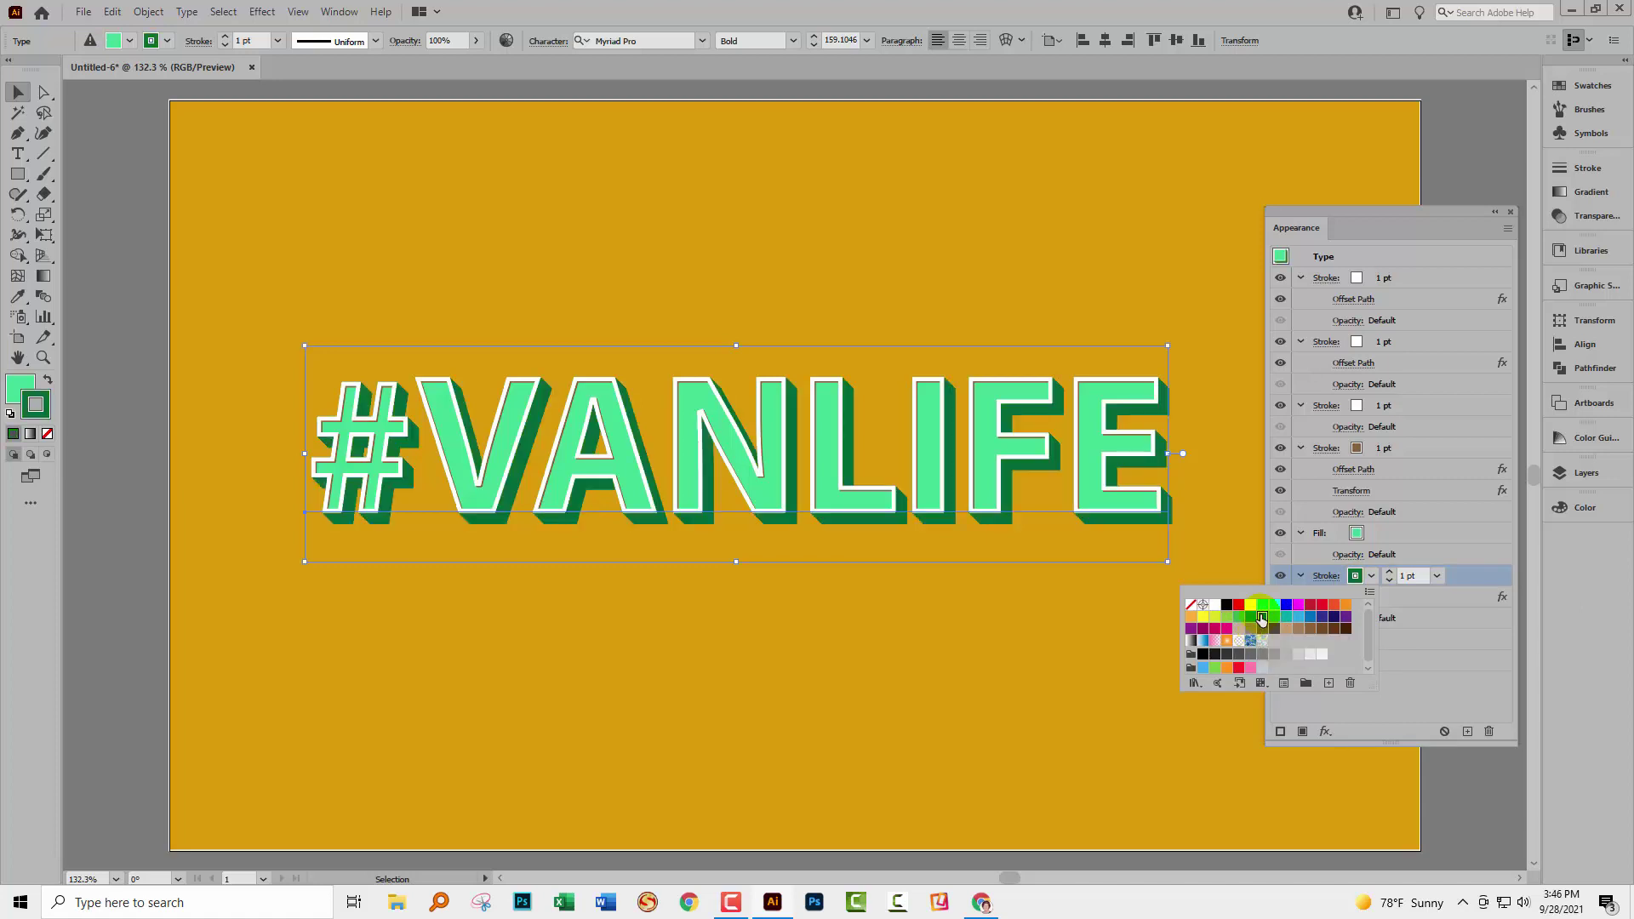
left_click(1406, 718)
left_click(1211, 732)
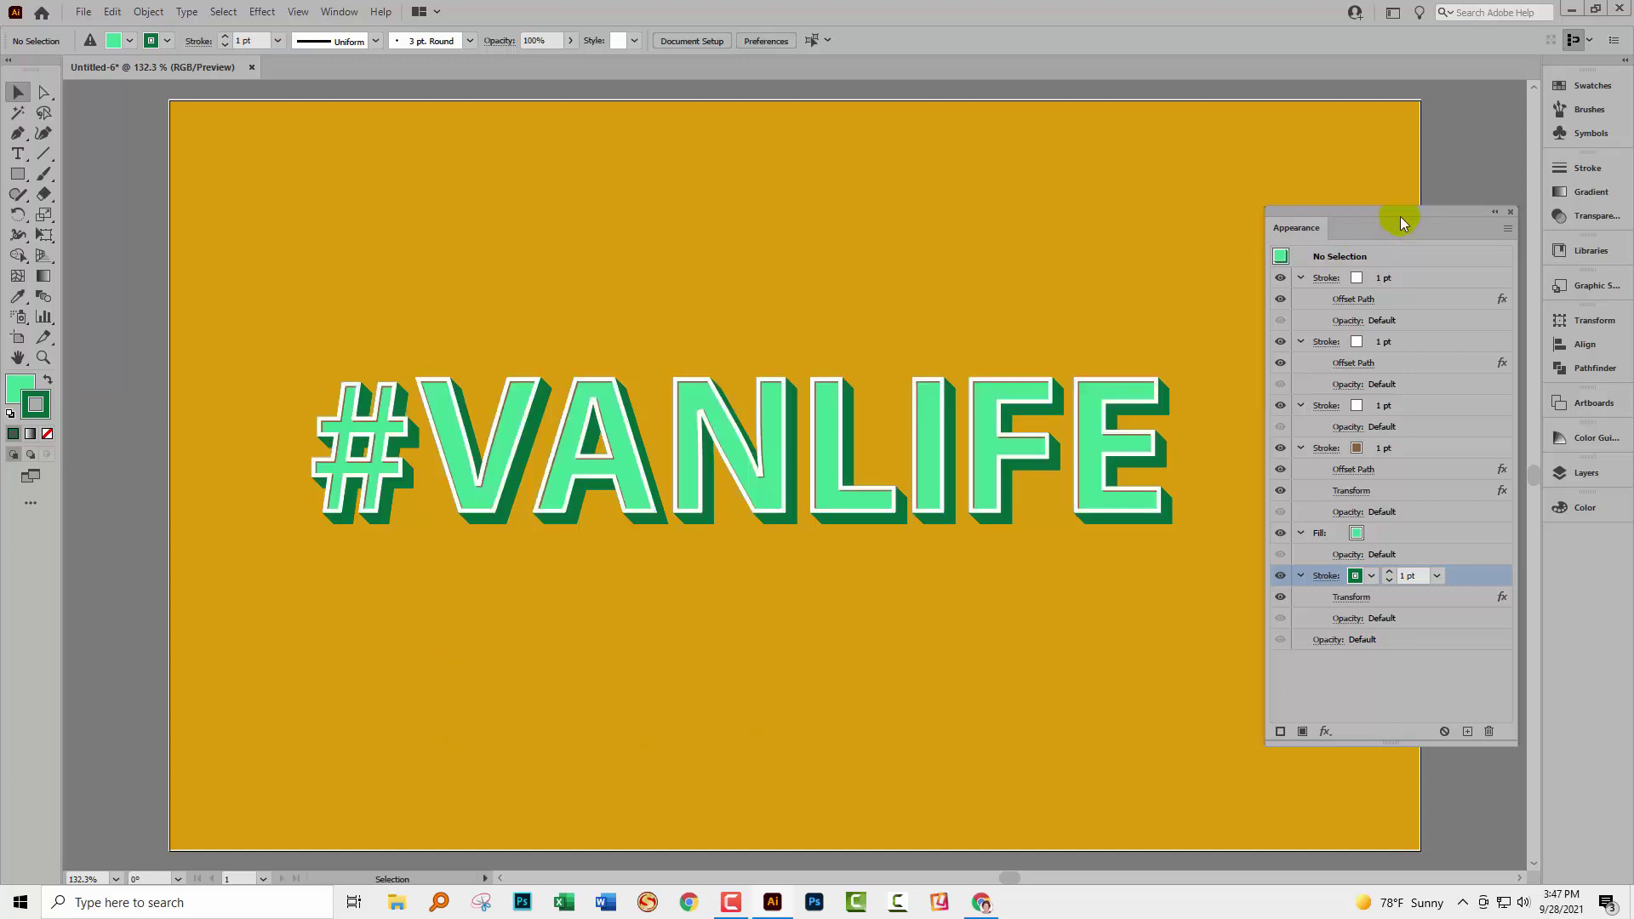
- Save #VANLIFE's appearance as a new graphic style and drag the text lower
left_click(1512, 212)
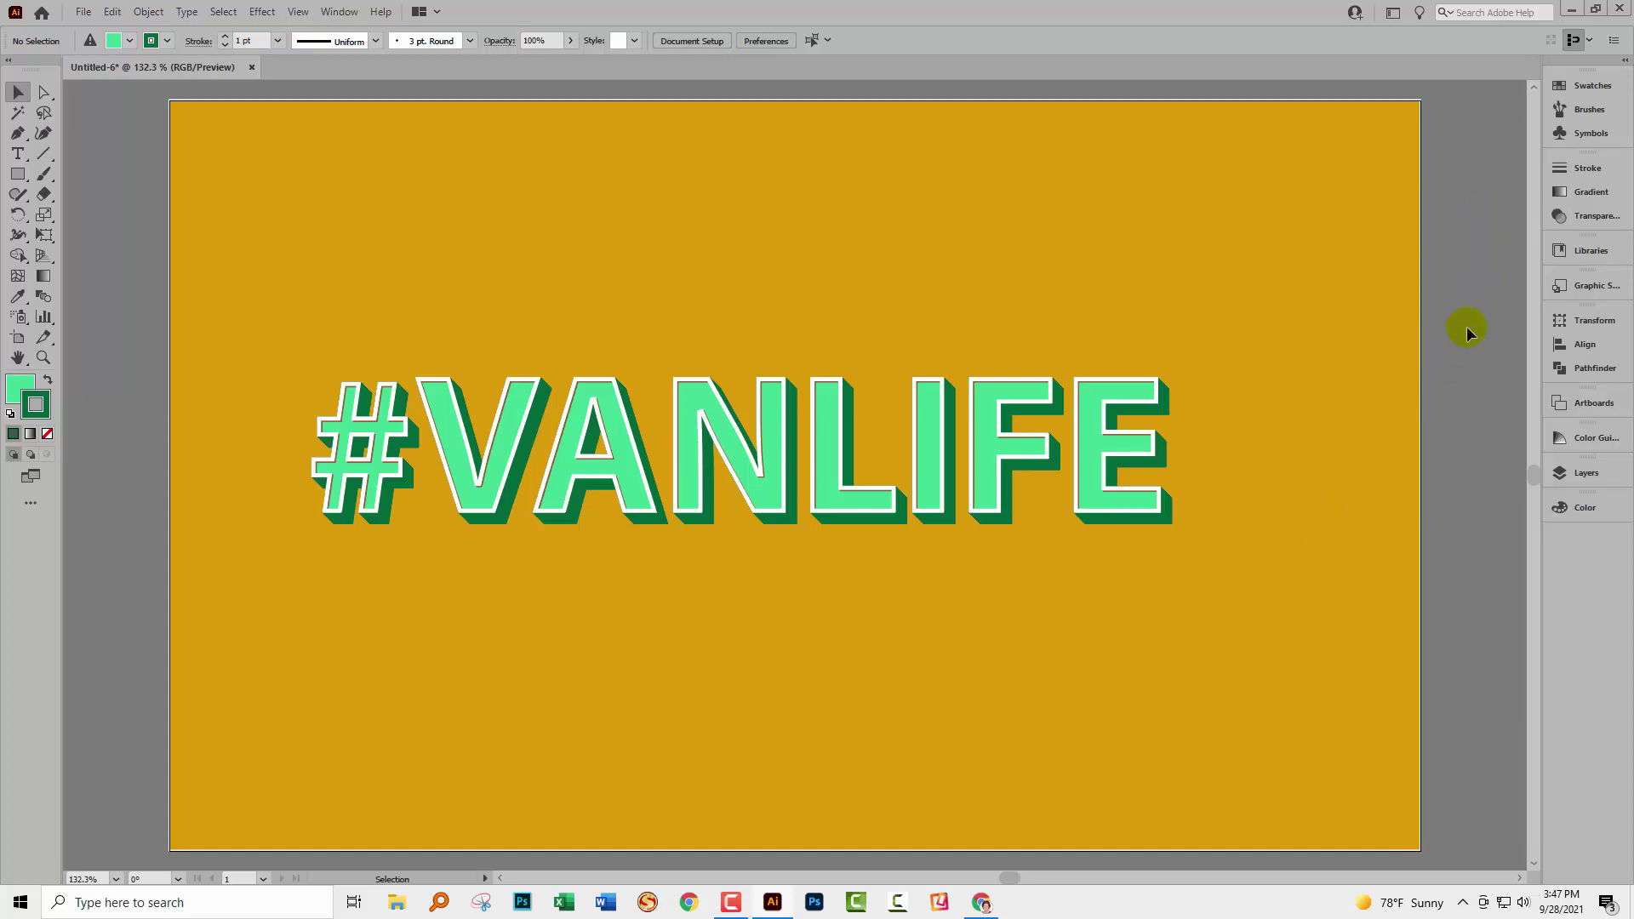
left_click(1583, 286)
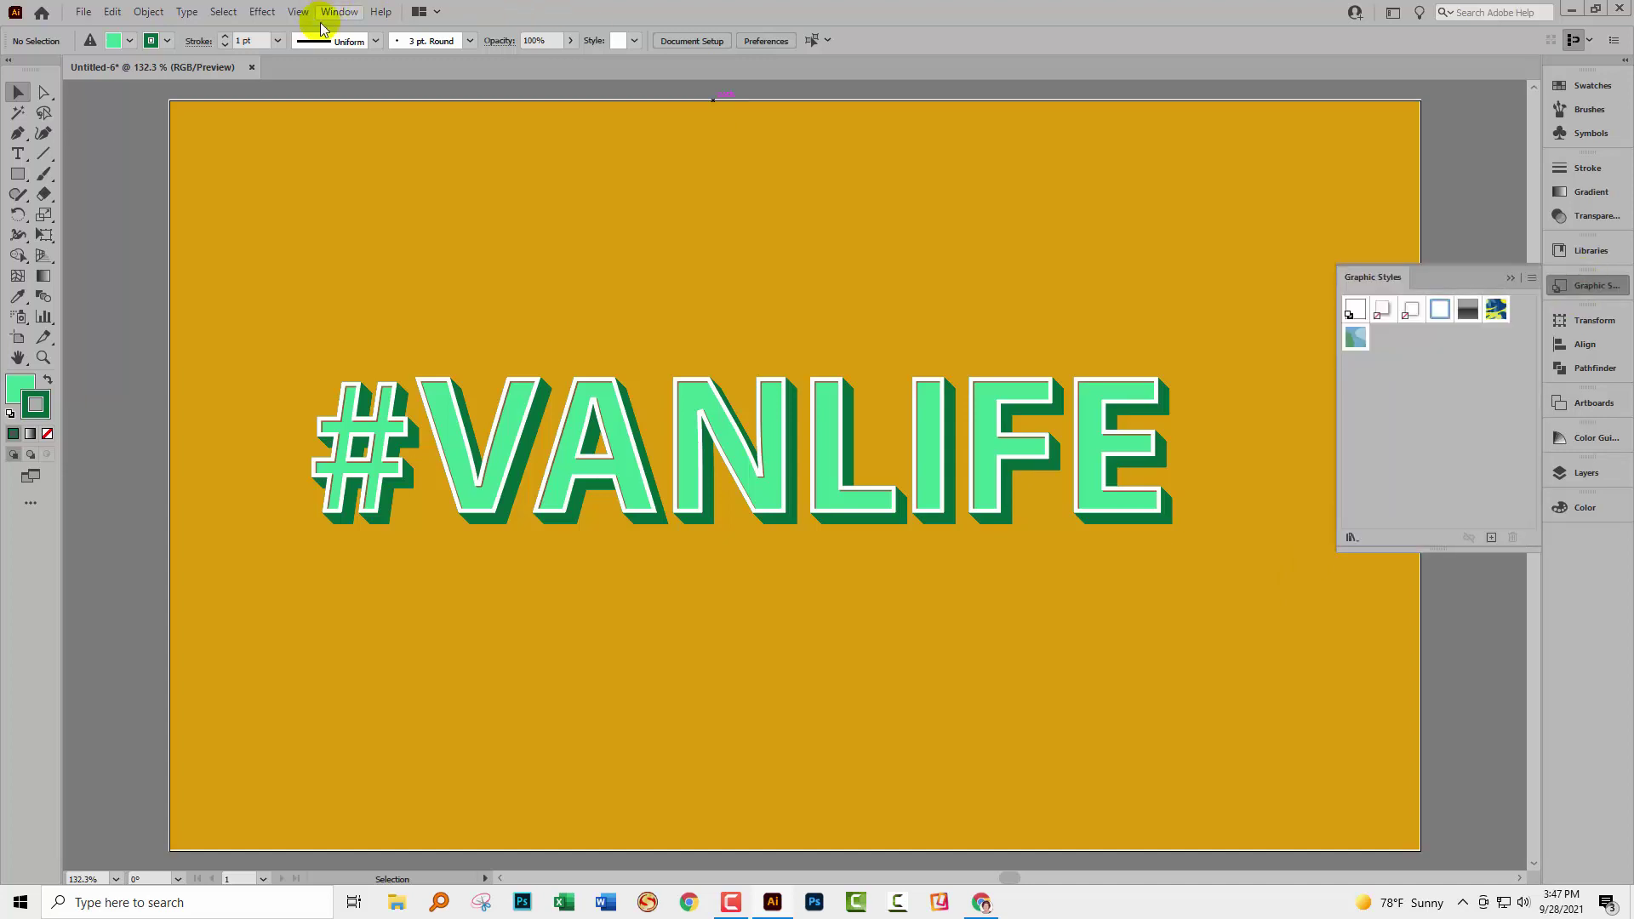
left_click_drag(274, 235, 753, 639)
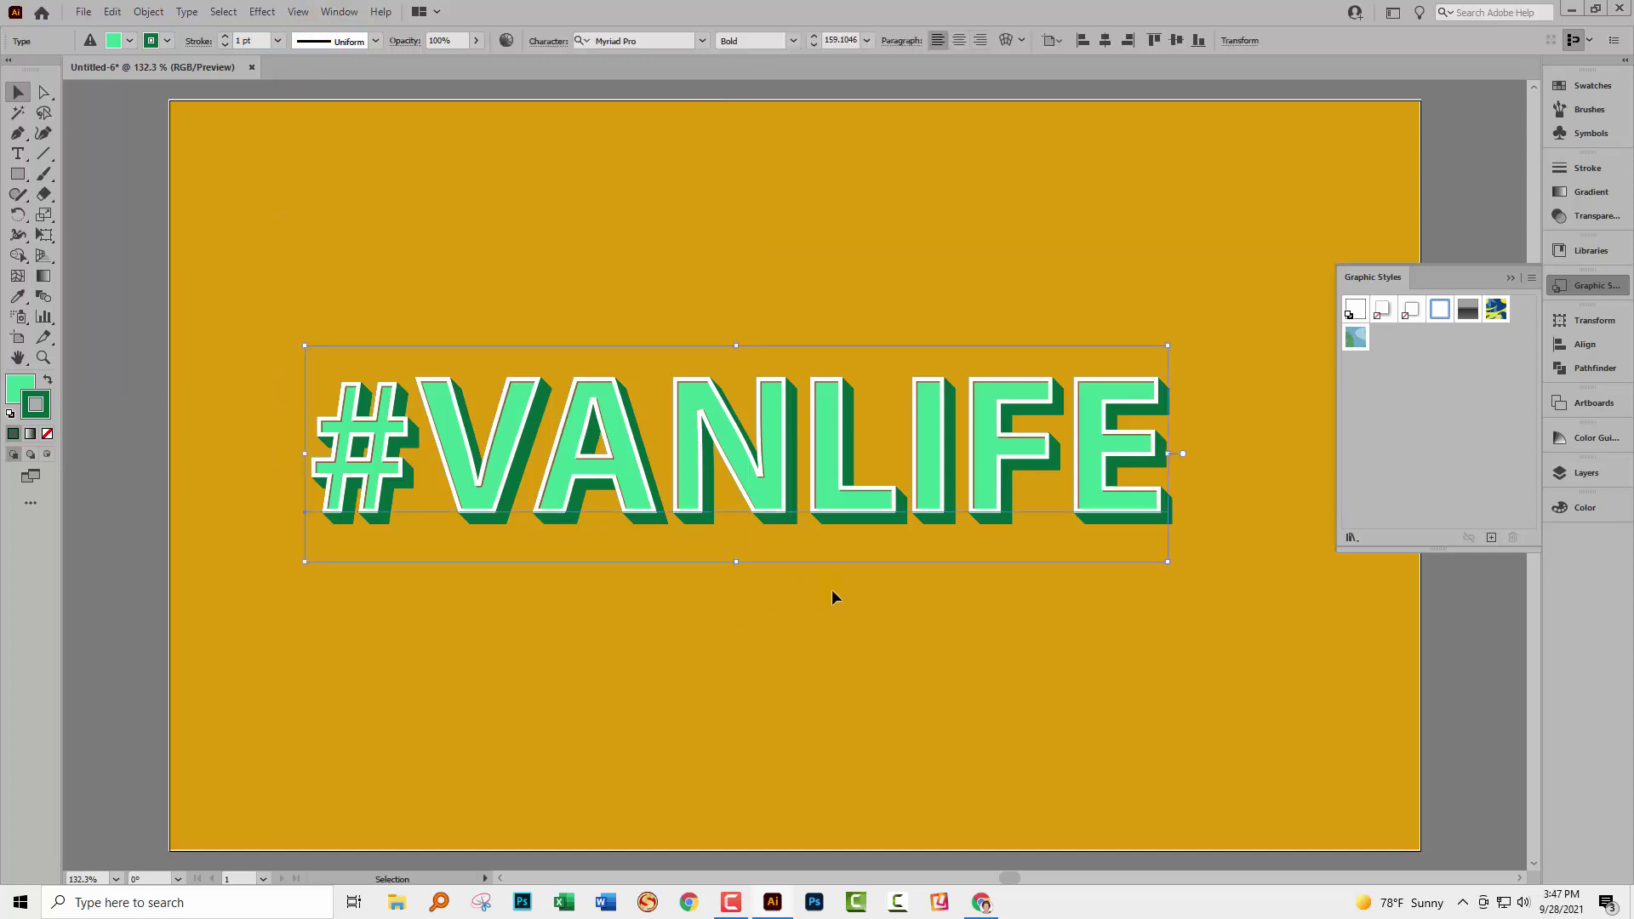
left_click(1491, 539)
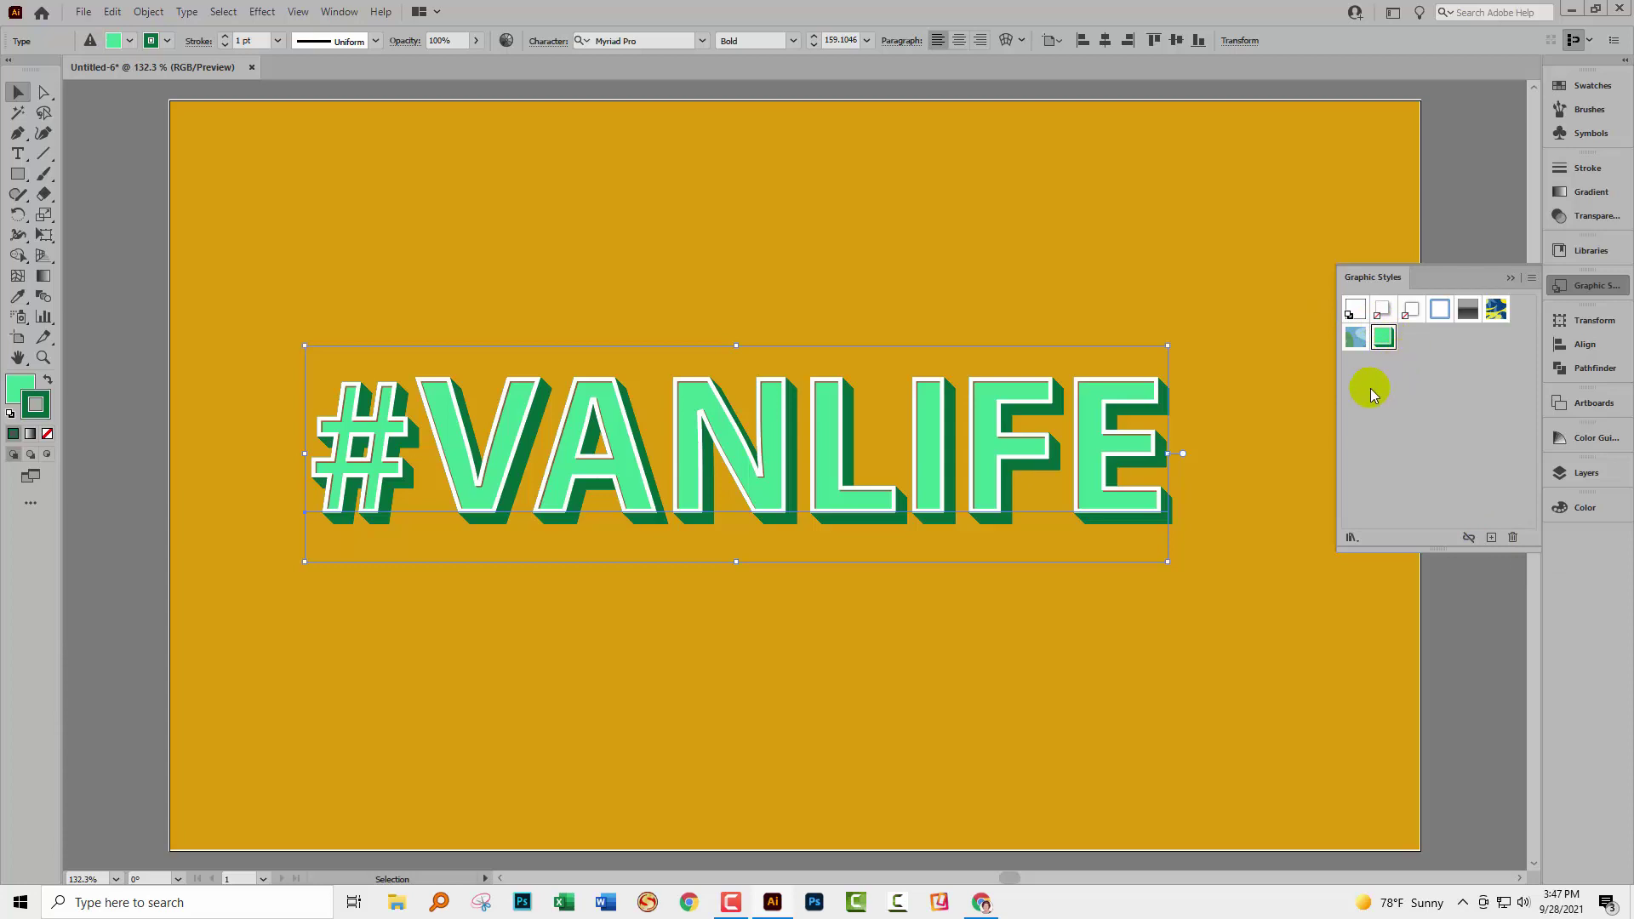
left_click_drag(983, 466, 901, 637)
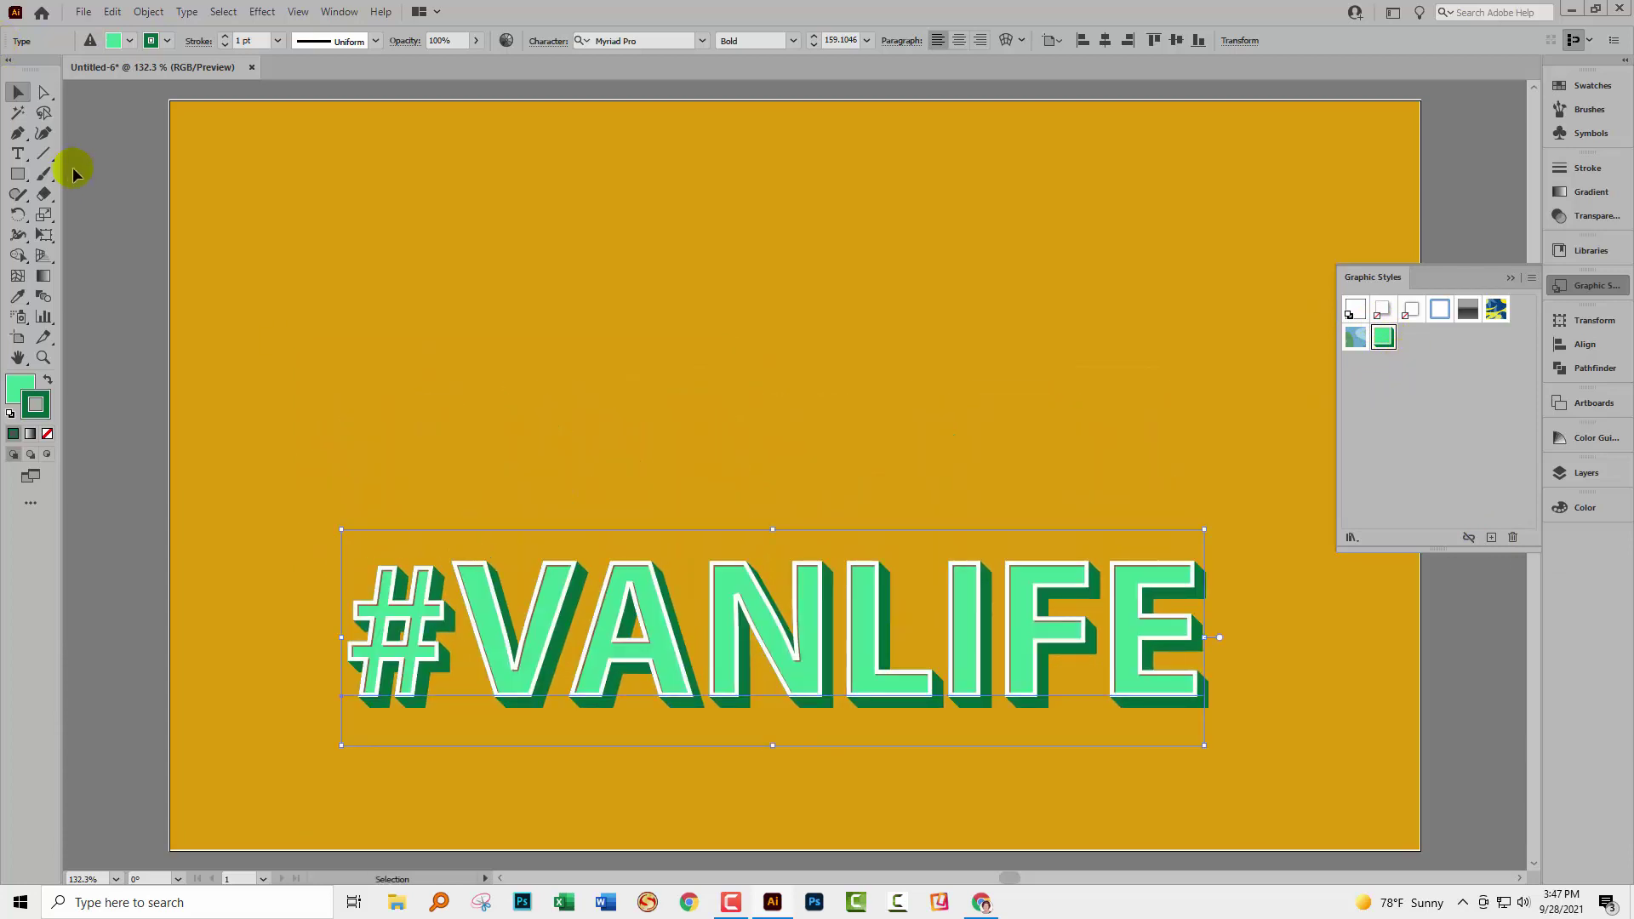
left_click(16, 157)
- Type WESTFALIA near the artboard top, then drag it lower
left_click(64, 181)
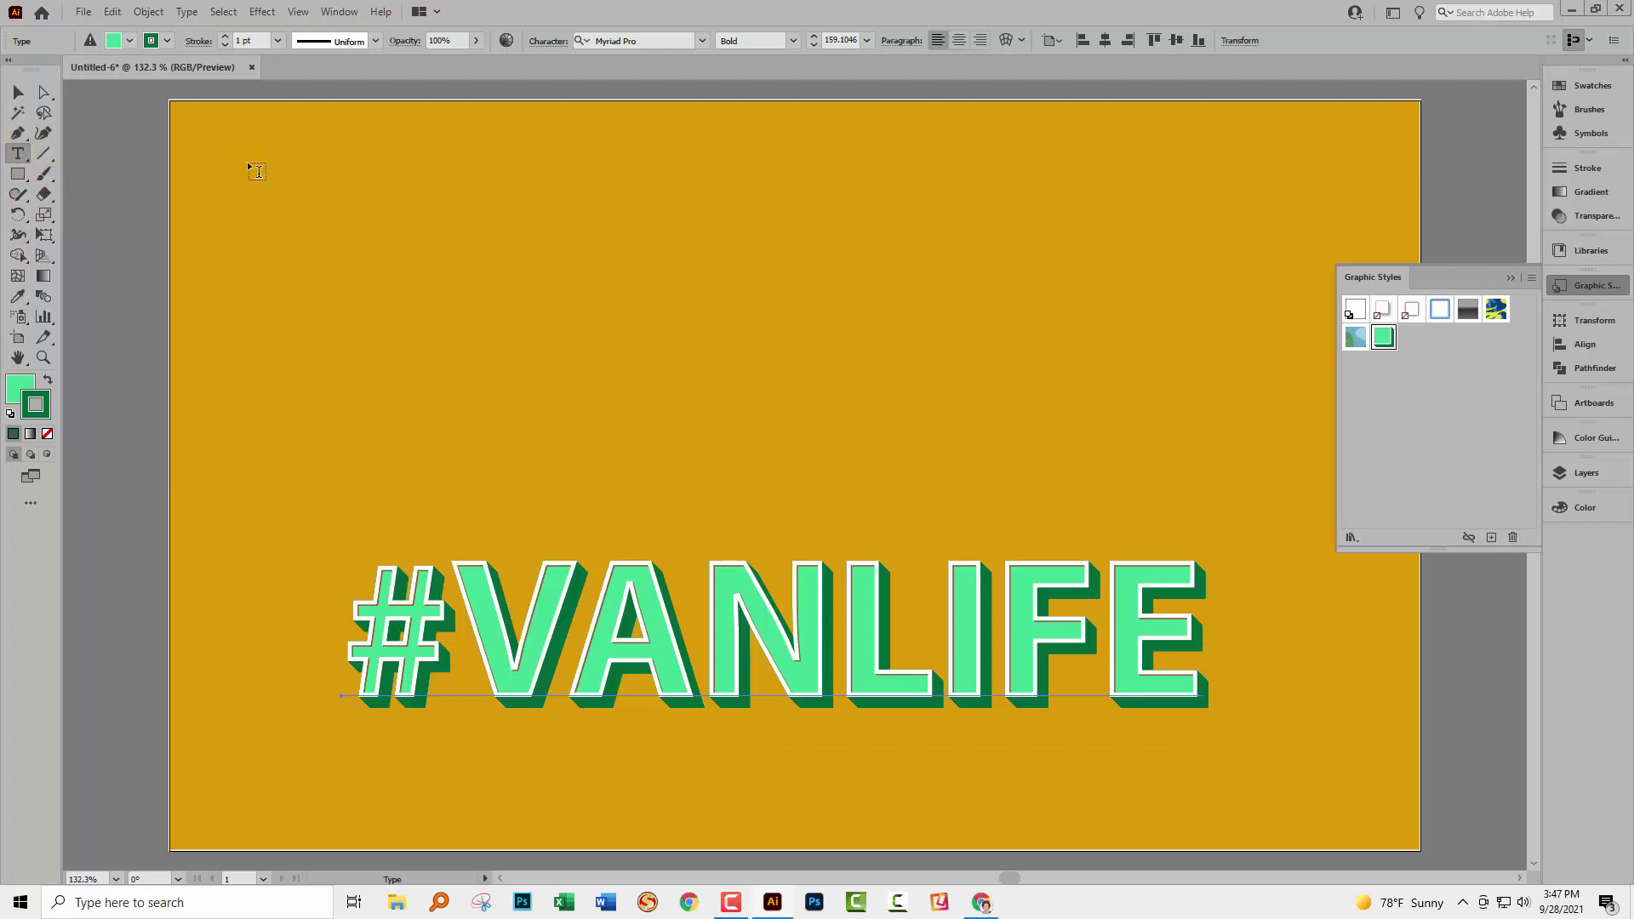
left_click(390, 325)
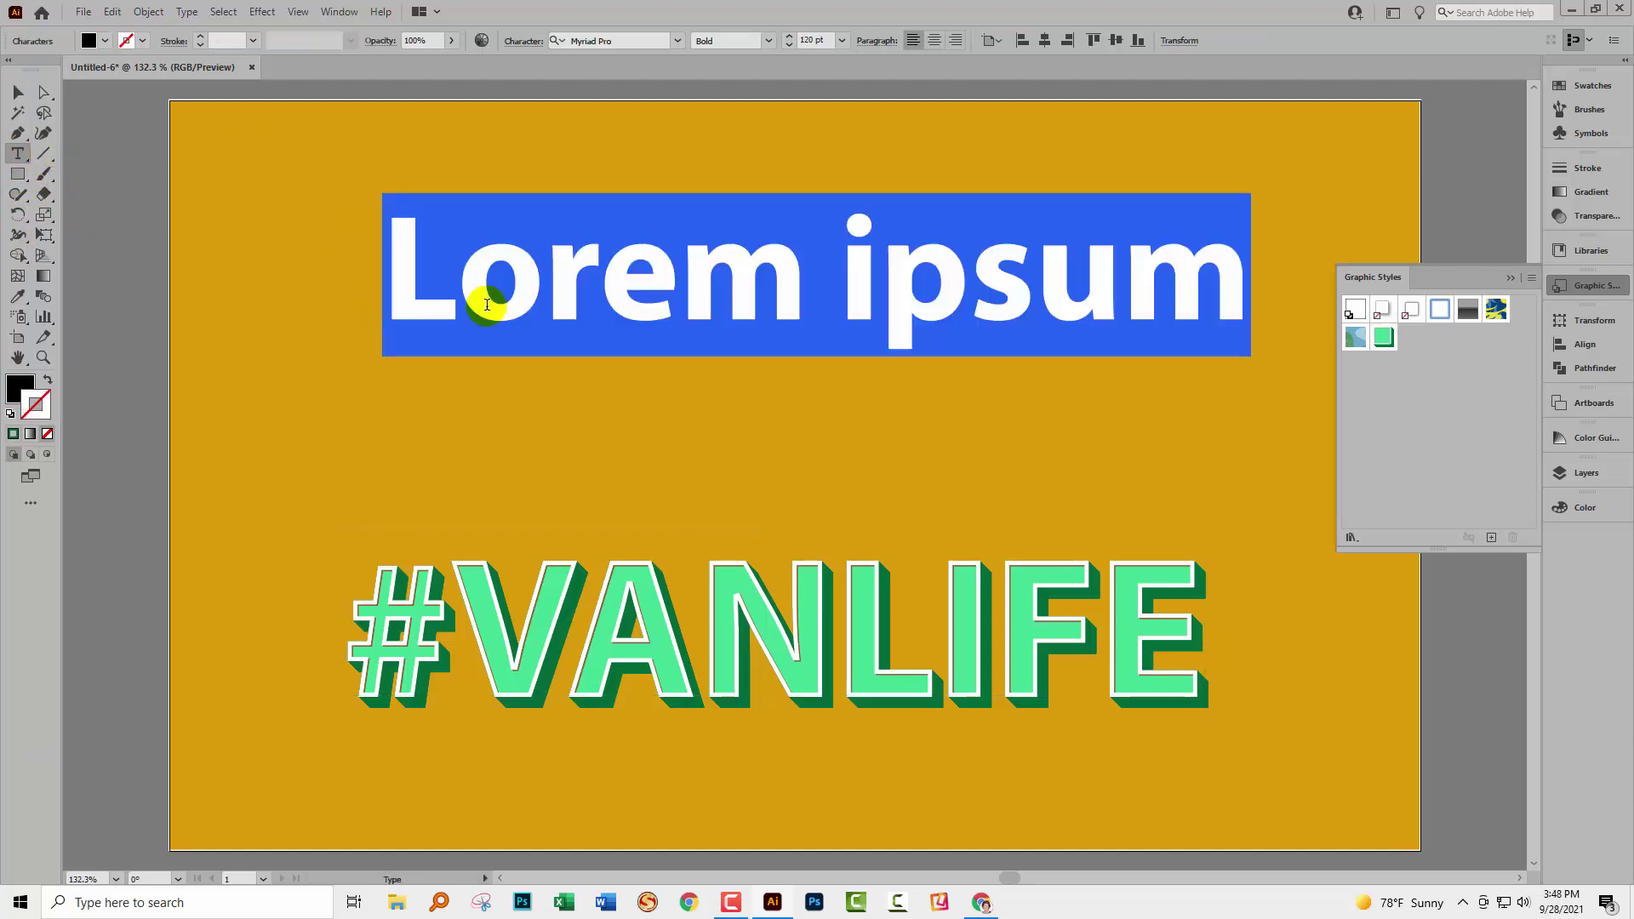
type("WESTFALIA")
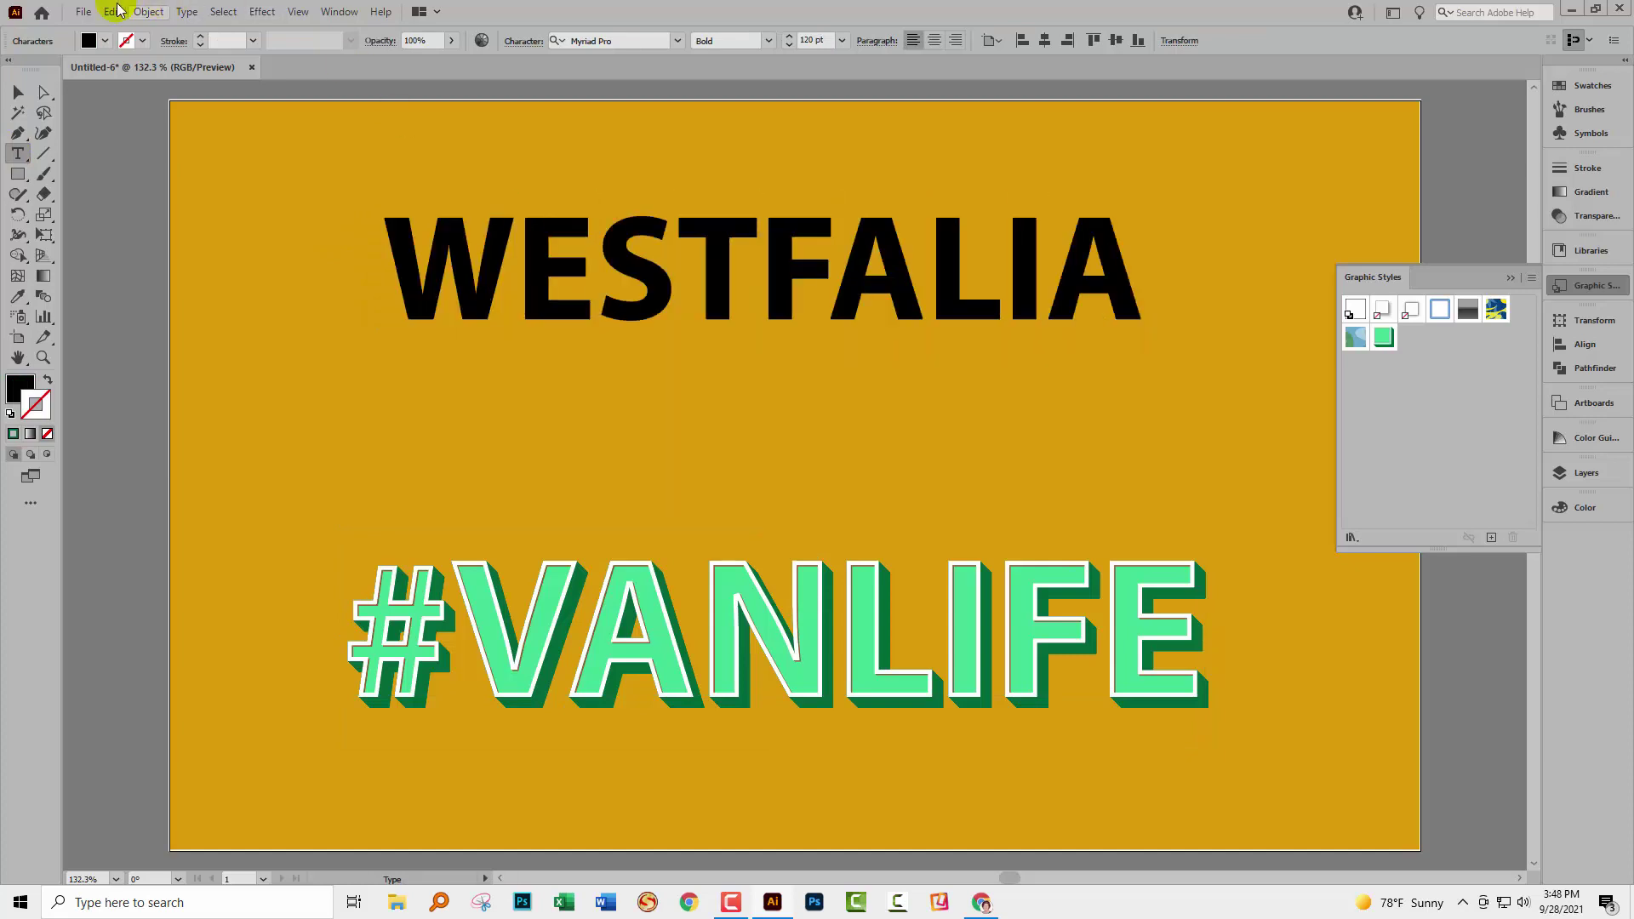
left_click(13, 91)
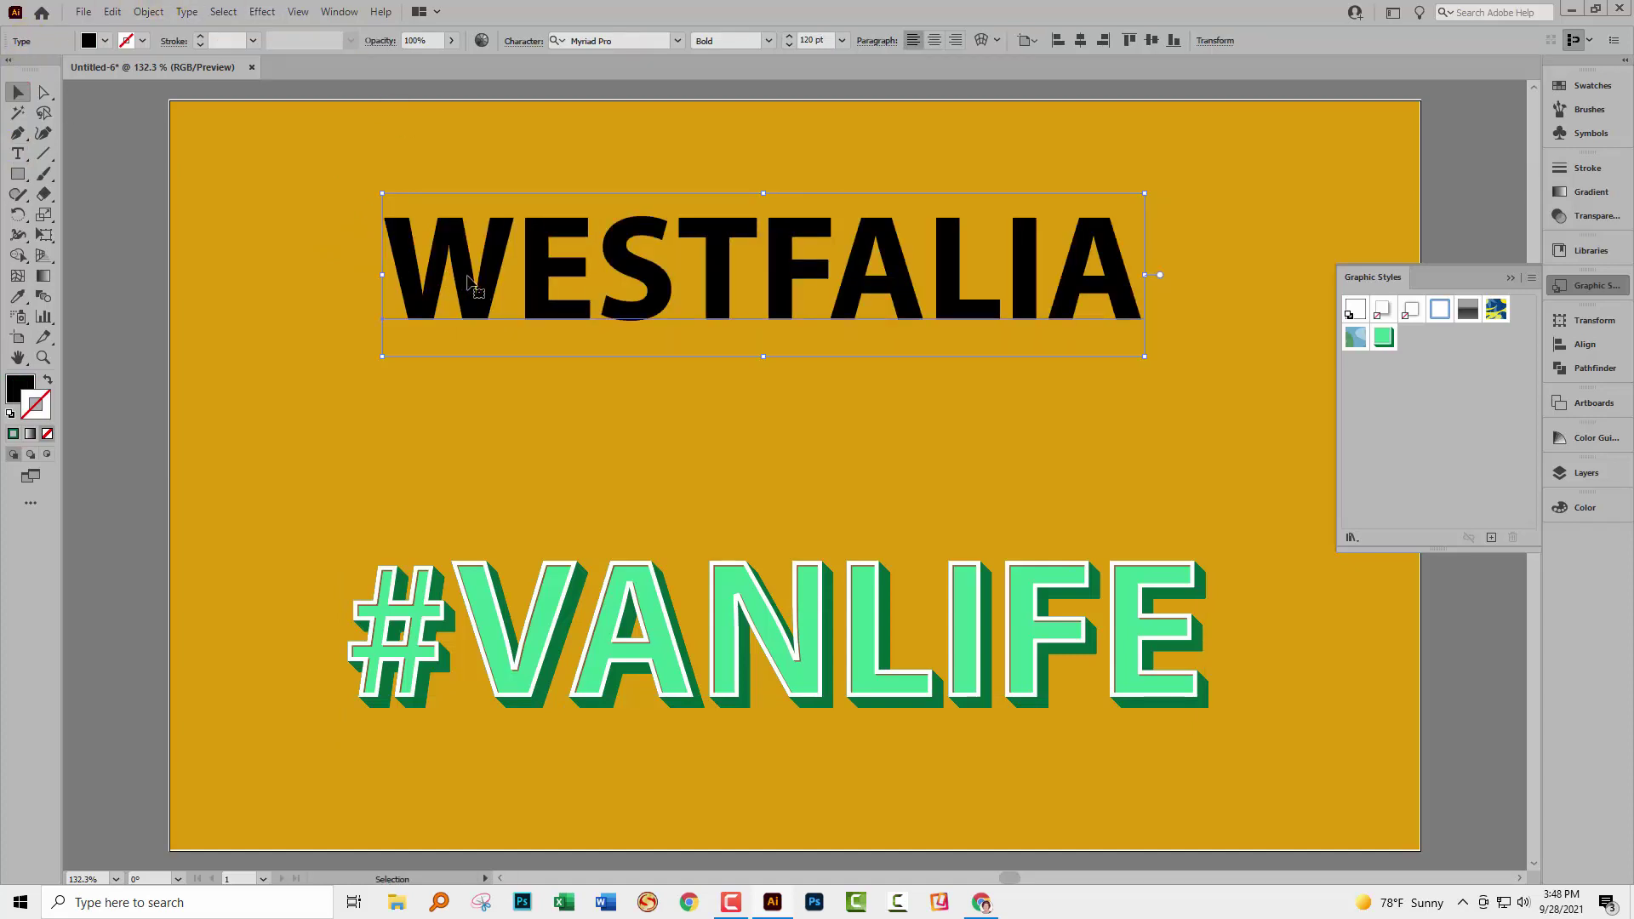
left_click_drag(471, 279, 465, 350)
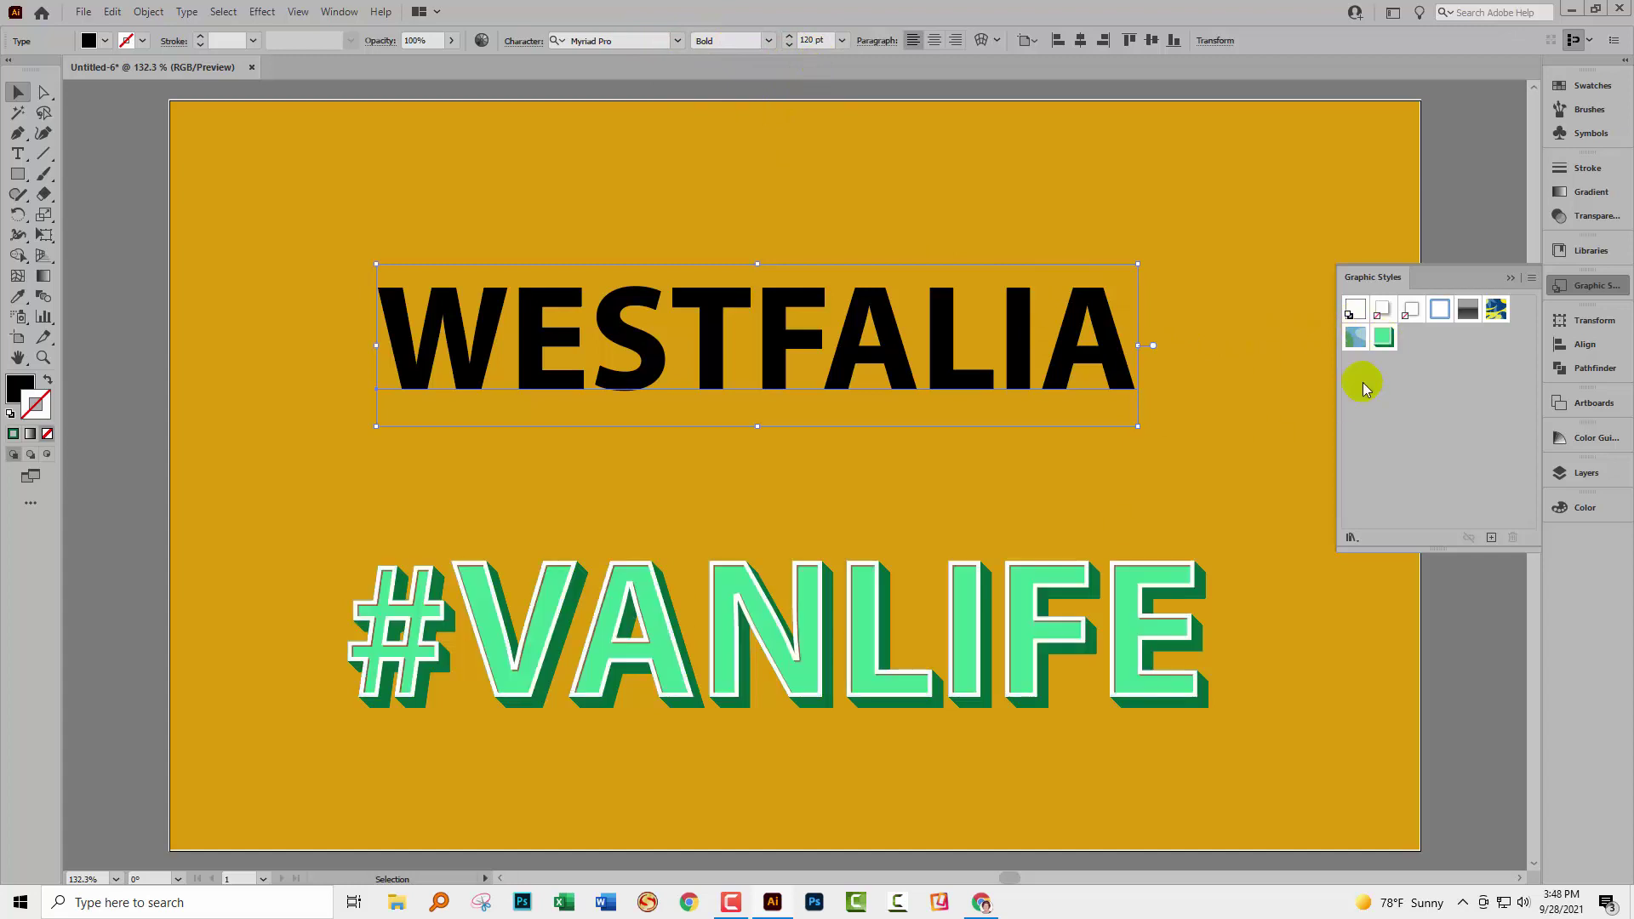
- Apply the saved green outlined graphic style to WESTFALIA, then try another saved style
left_click_drag(1404, 331, 908, 319)
left_click(1387, 336)
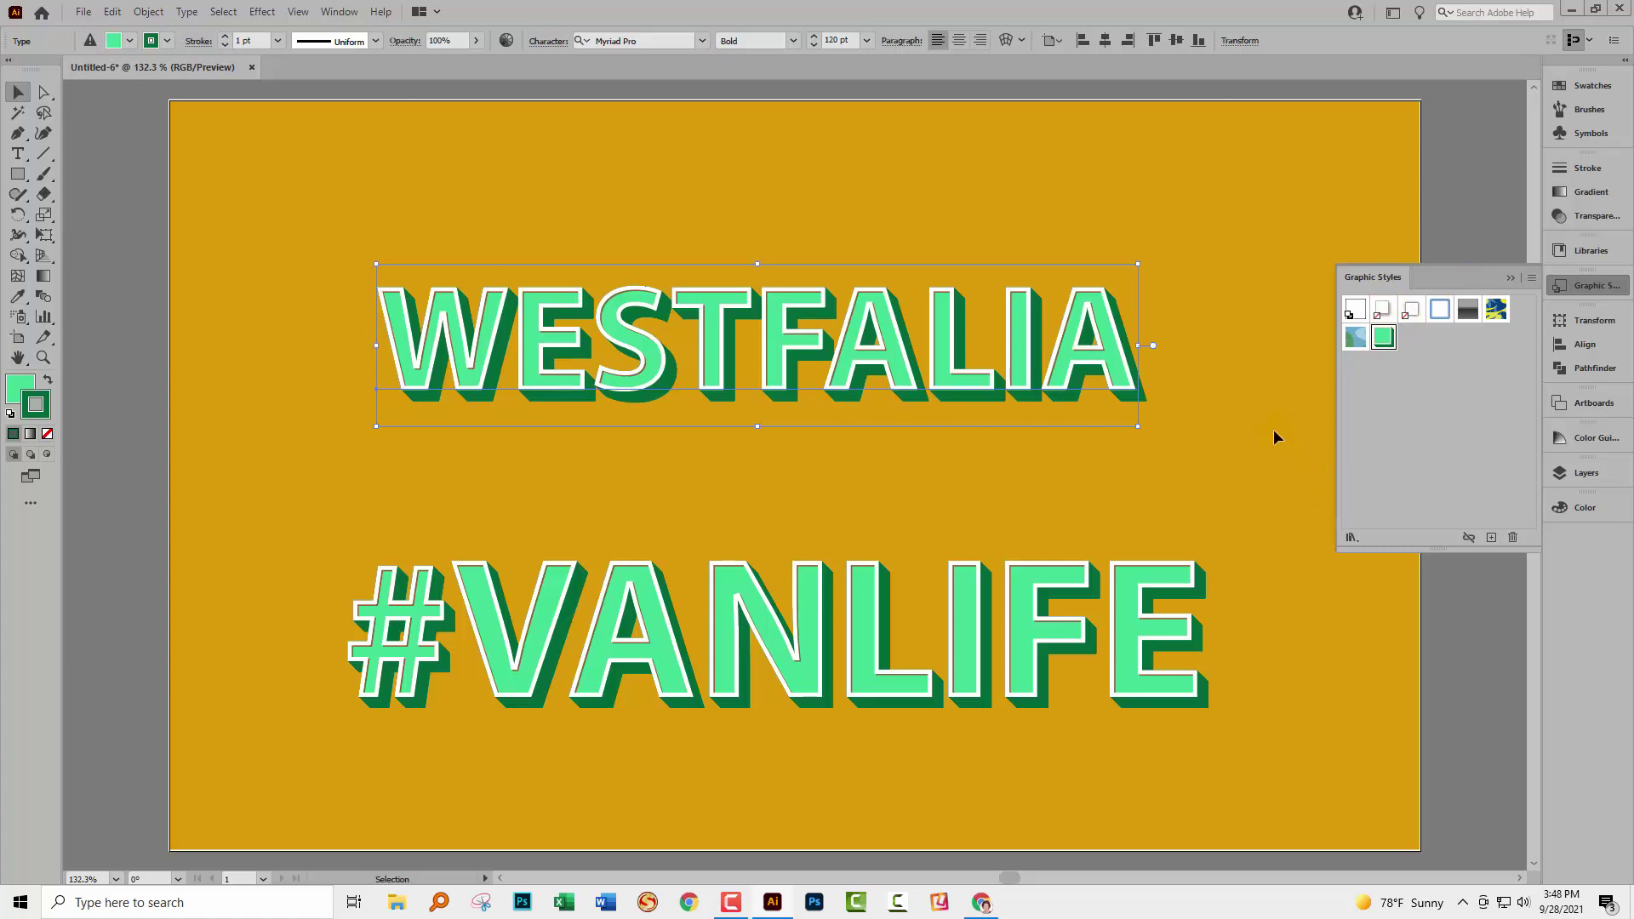
left_click(1401, 333)
left_click_drag(1355, 337, 936, 307)
- Undo the accidental blue style and set WESTFALIA in Berlin Sans FB Demi Bold
left_click(538, 352)
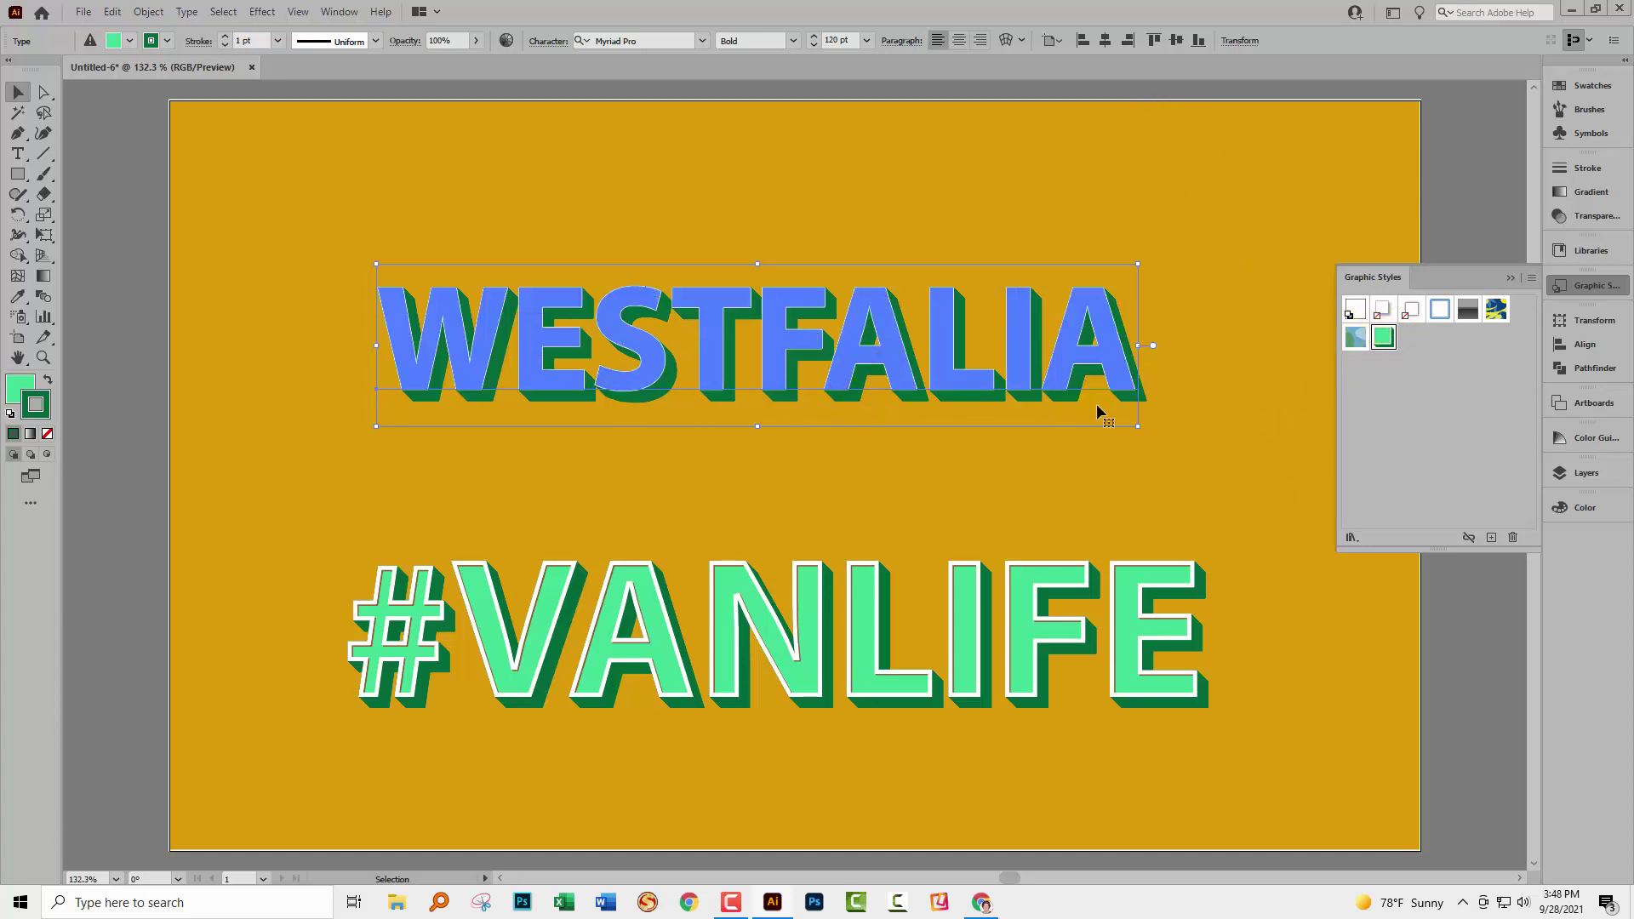
key("ctrl+z")
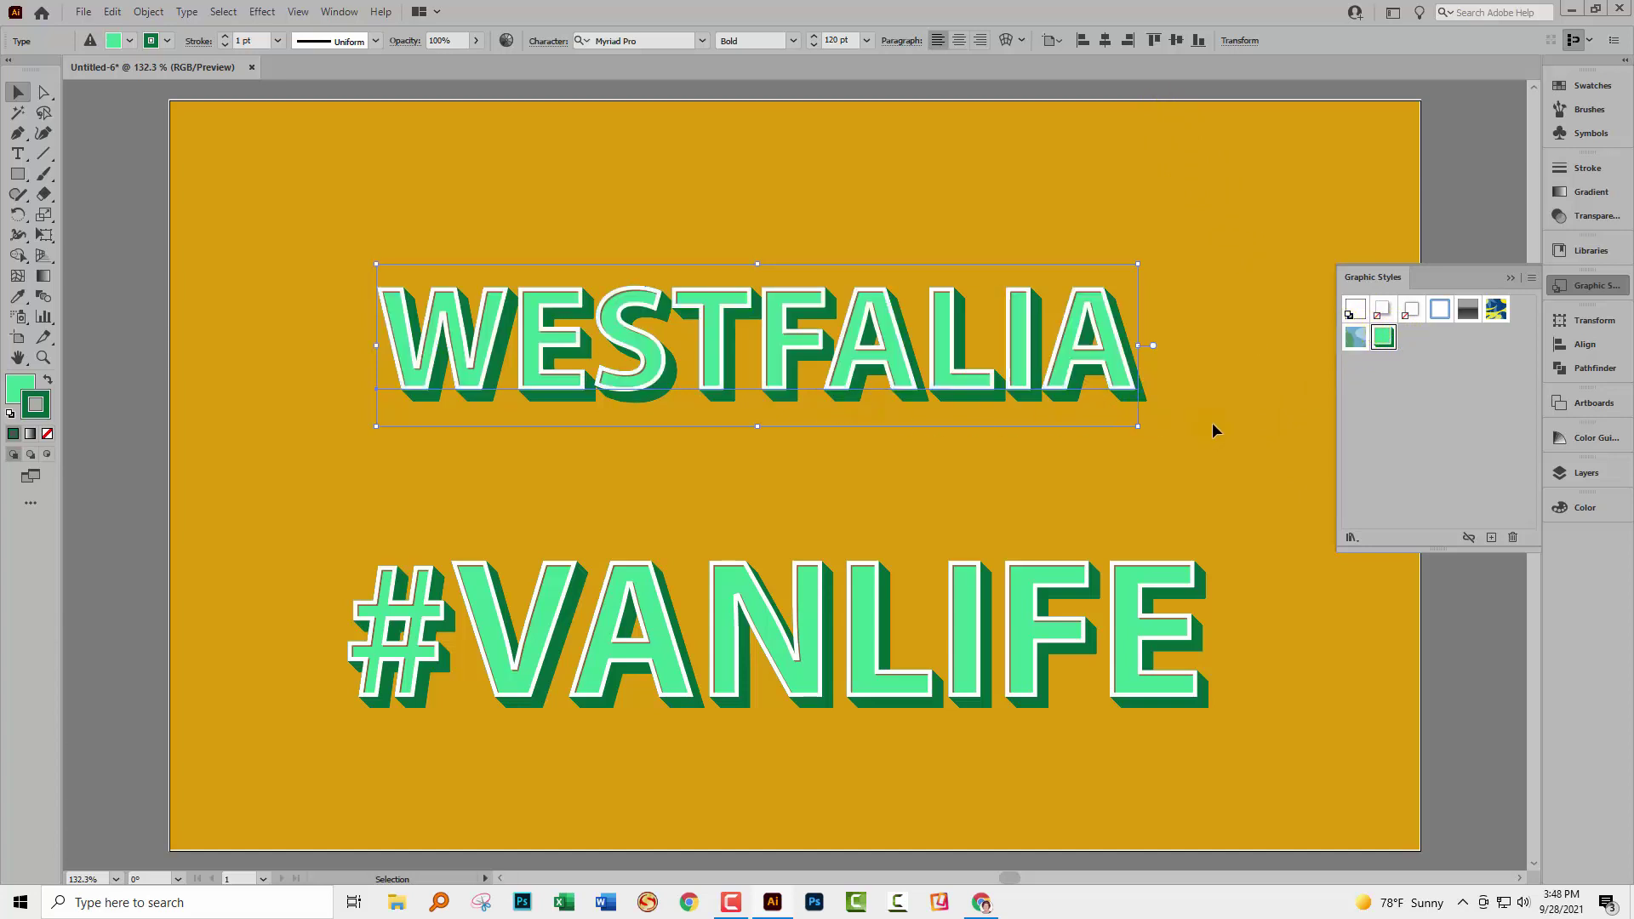
left_click(691, 40)
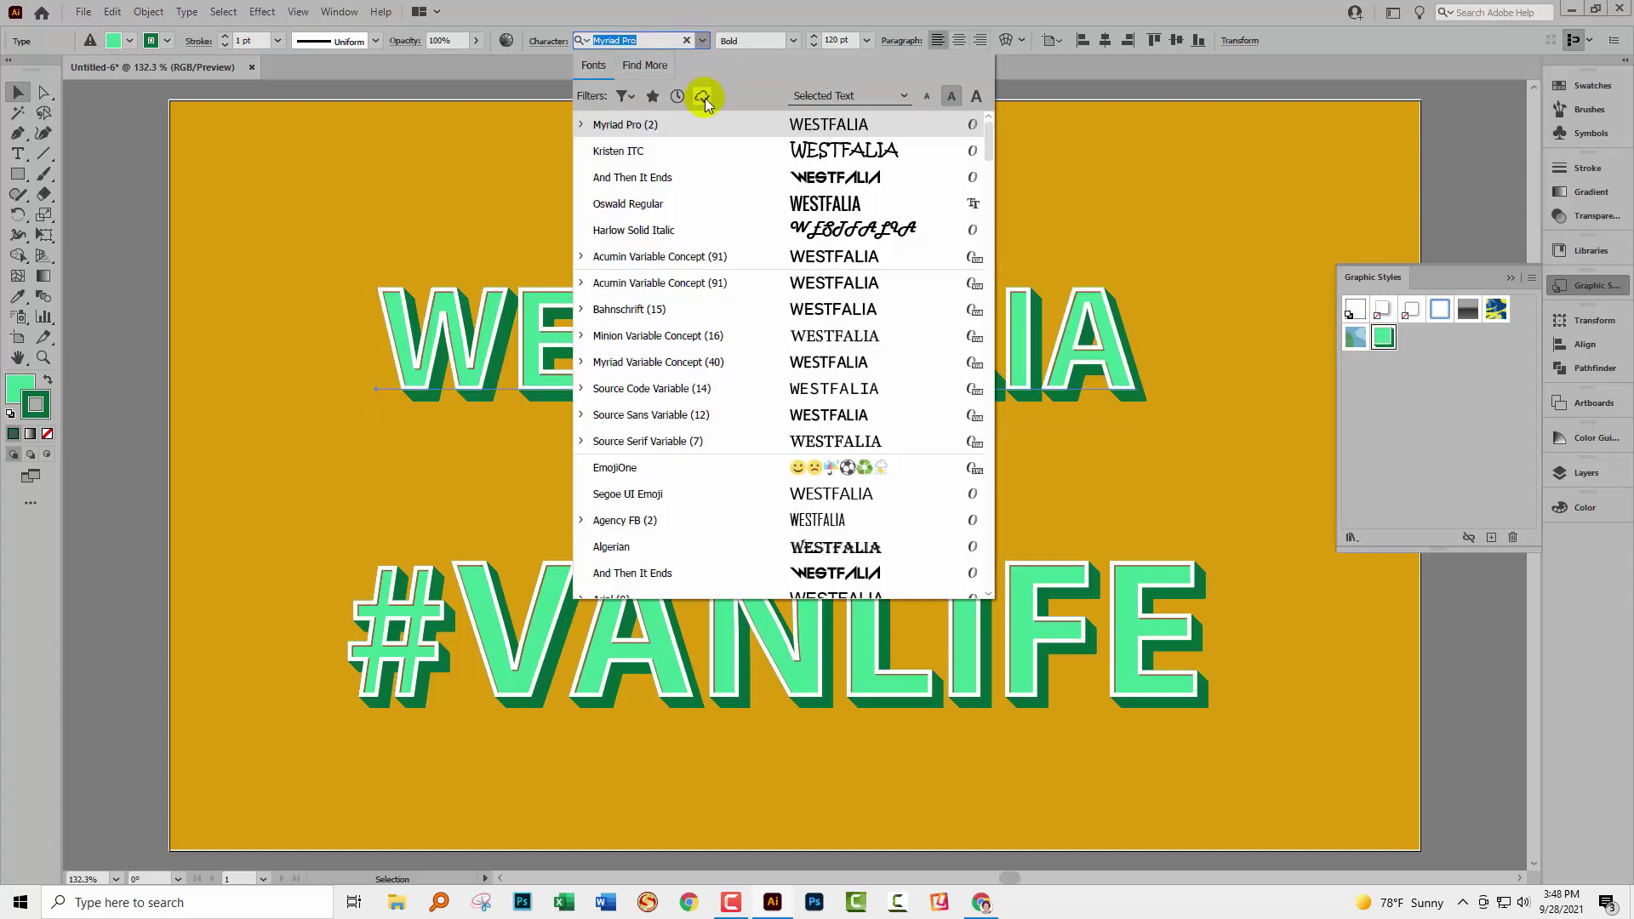
scroll(777, 307, "down", 5)
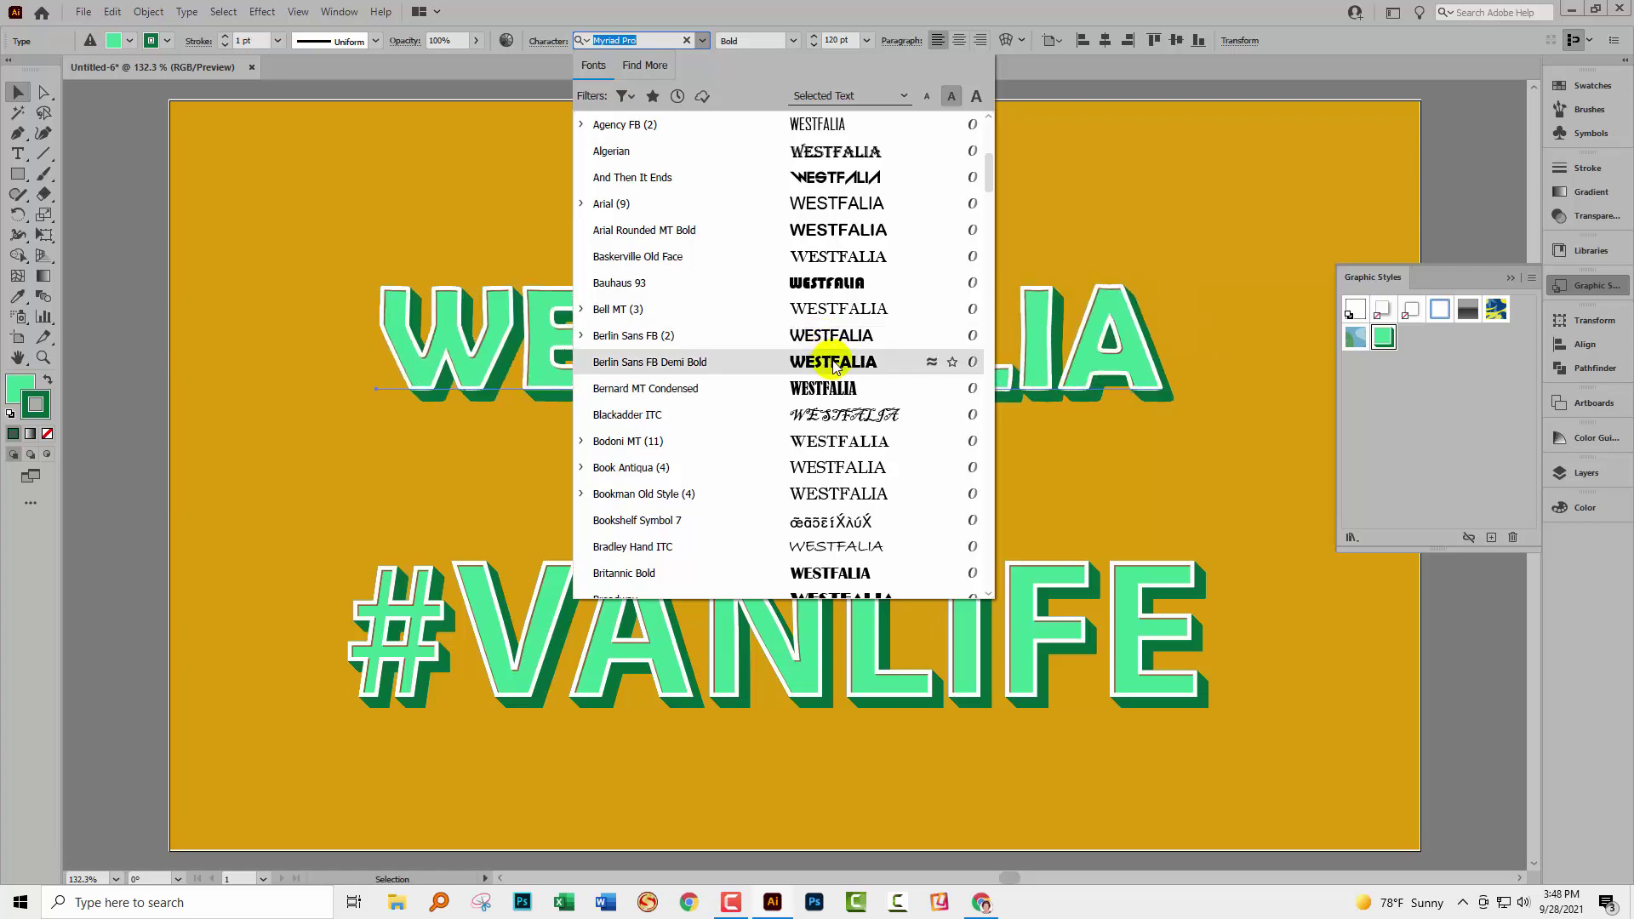
left_click(834, 365)
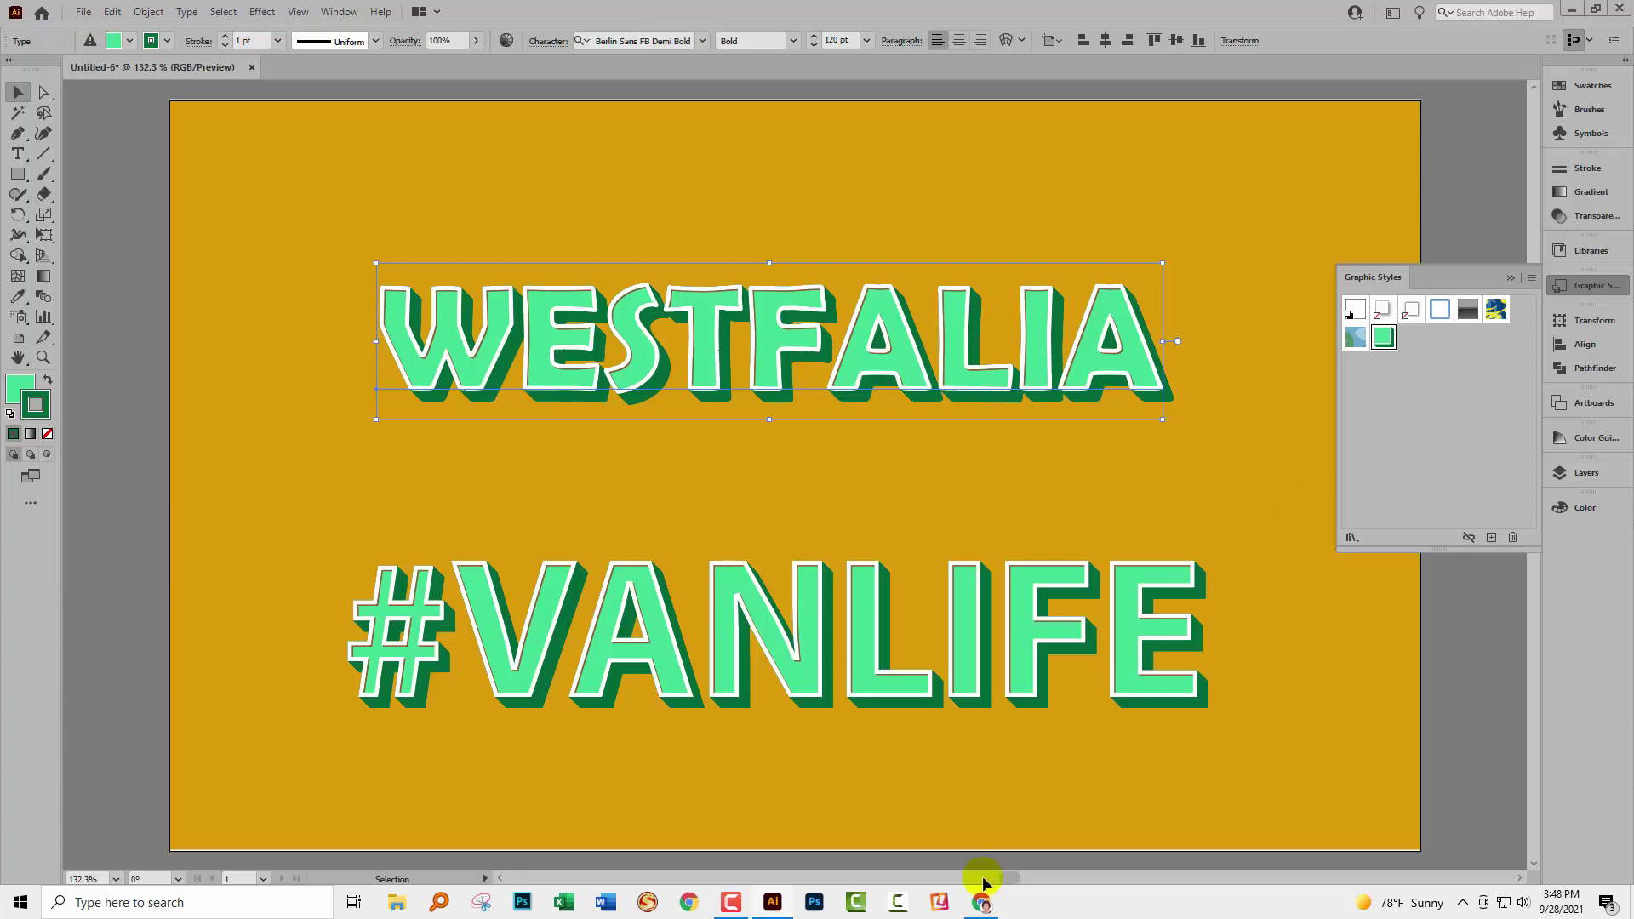
- Switch WESTFALIA to Dosis SemiBold and deselect to preview the font
mouse_move(748, 624)
left_mouse_down()
mouse_move(729, 622)
mouse_move(733, 600)
left_mouse_up()
left_click(703, 43)
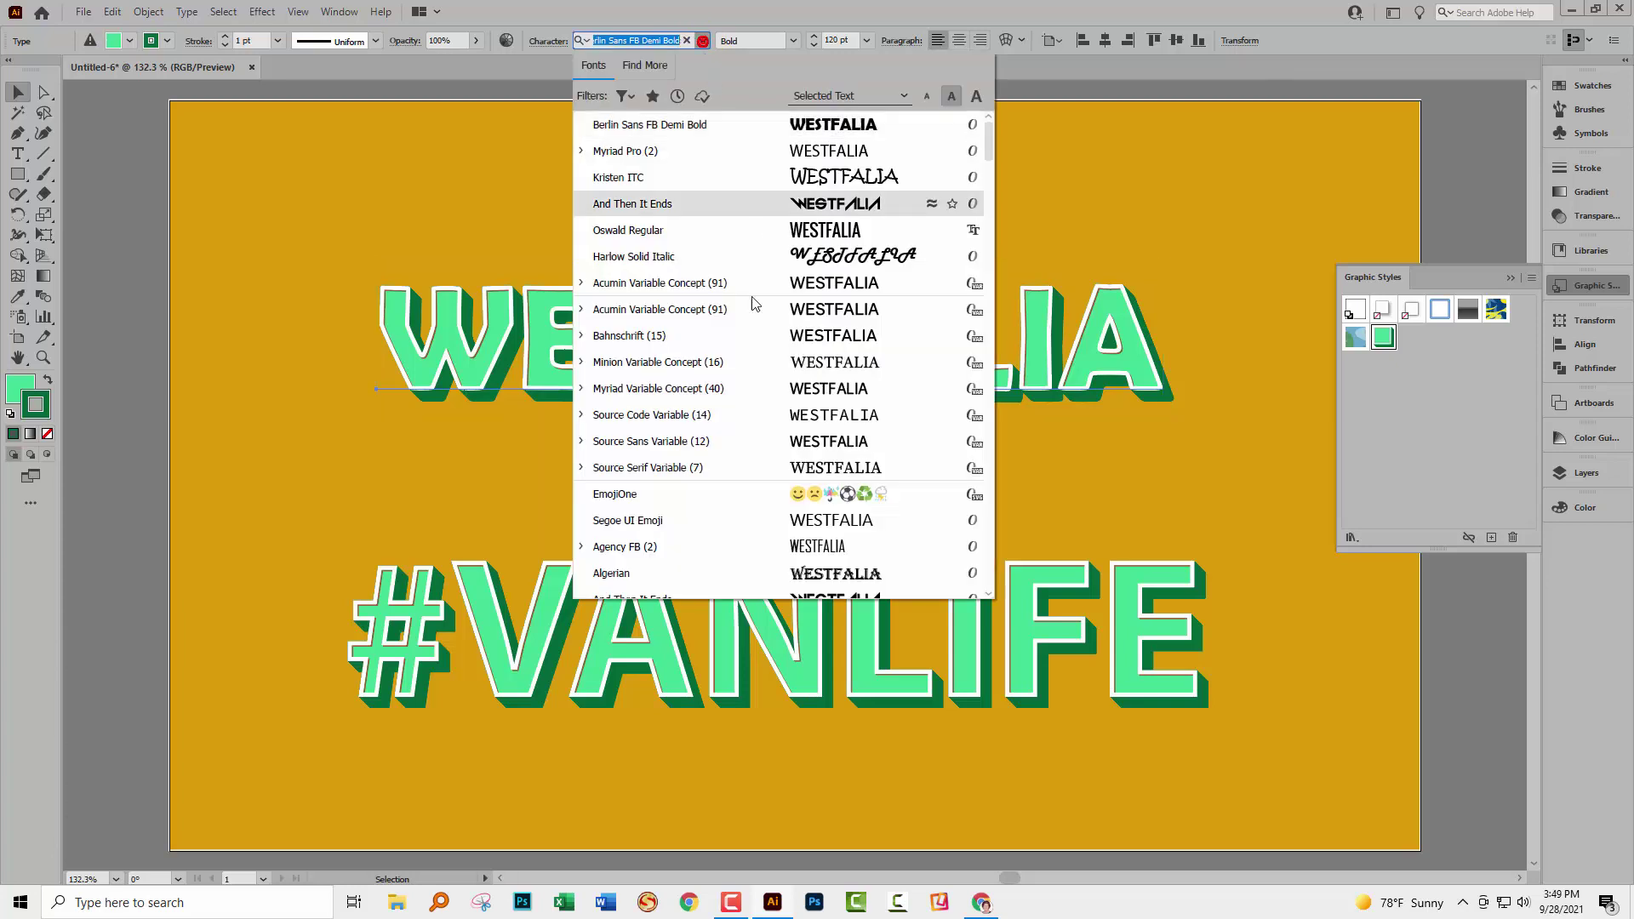
scroll(817, 528, "down", 10)
scroll(858, 518, "down", 4)
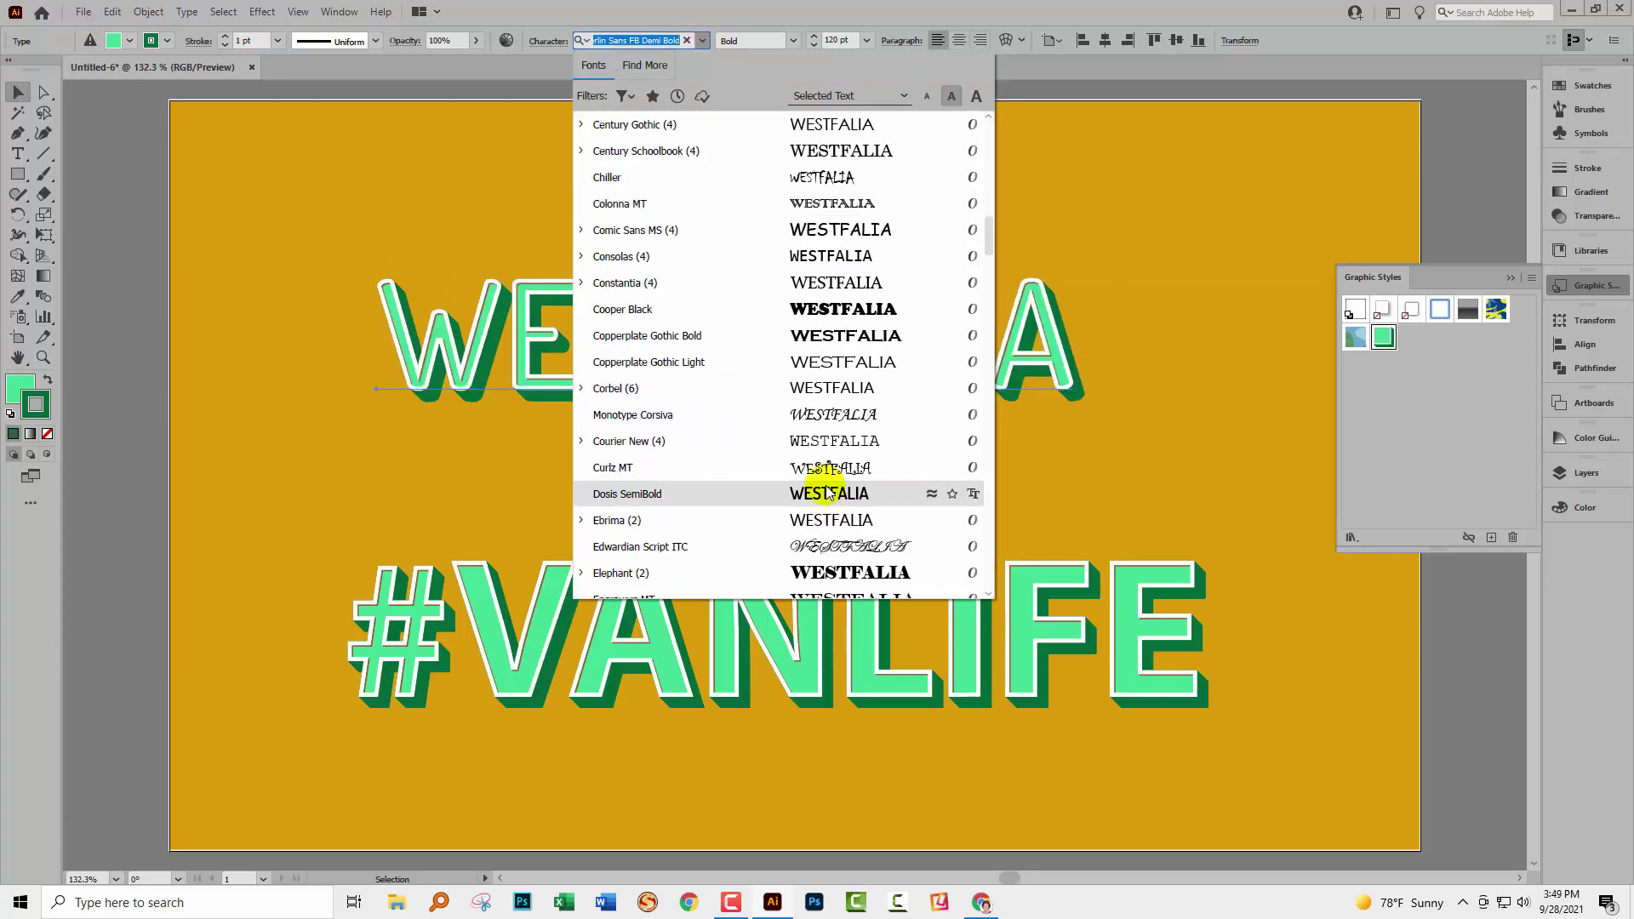
left_click(827, 492)
left_click(1161, 411)
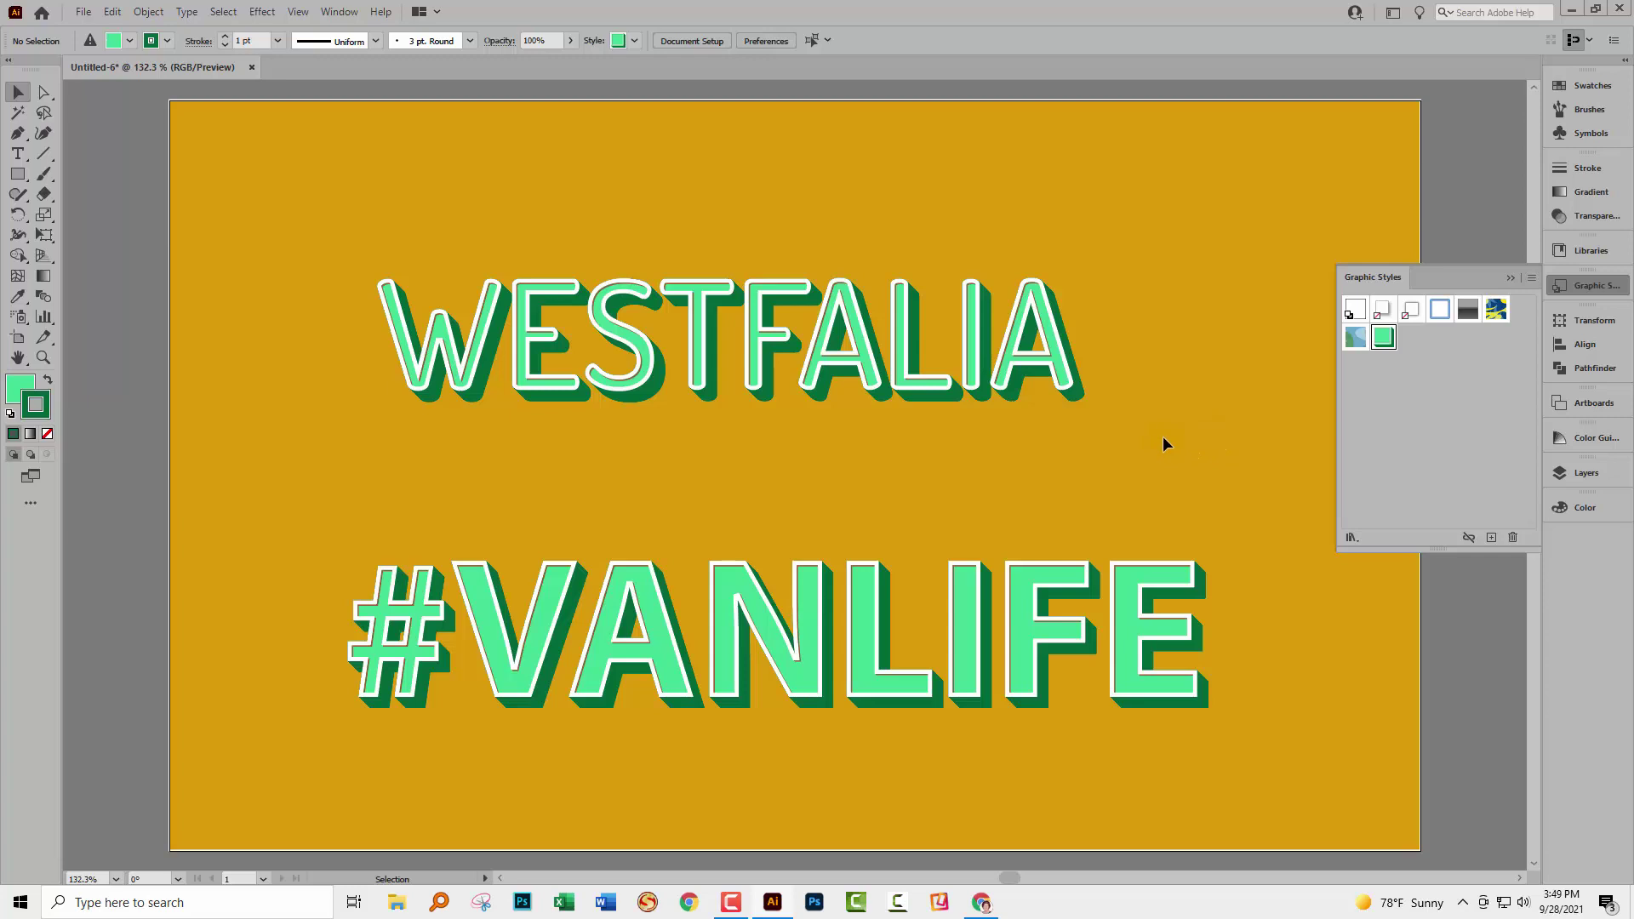
- Select WESTFALIA and open Recolor Artwork, moving it off the lettering and collapsing Graphic Styles
left_click_drag(1161, 459, 441, 244)
left_click_drag(301, 170, 301, 171)
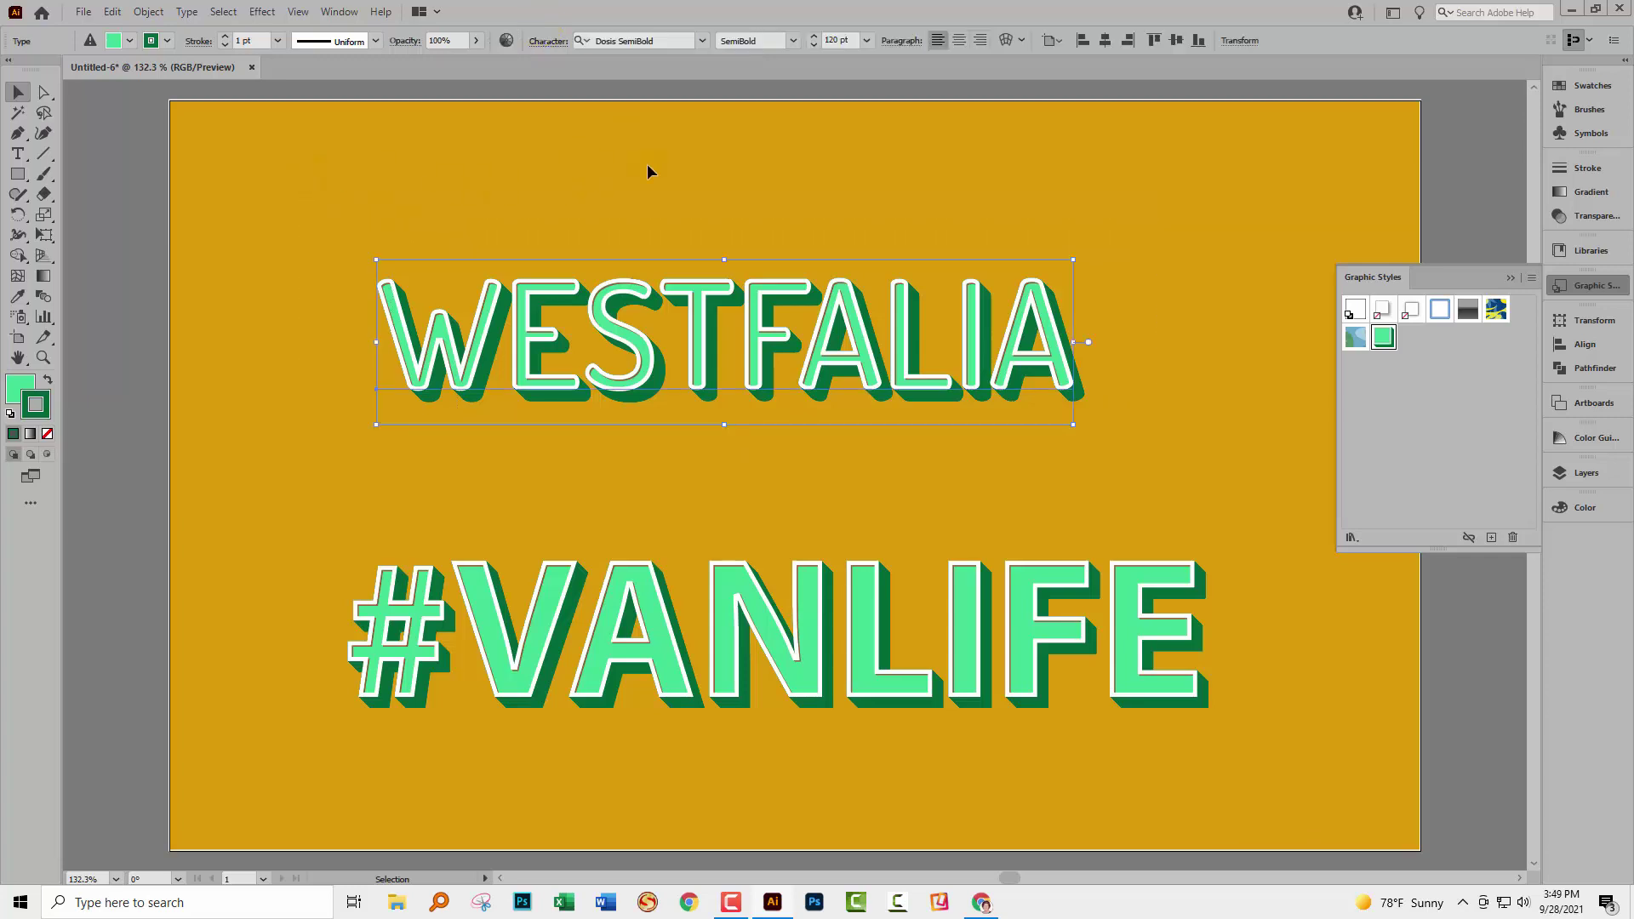
left_click(505, 41)
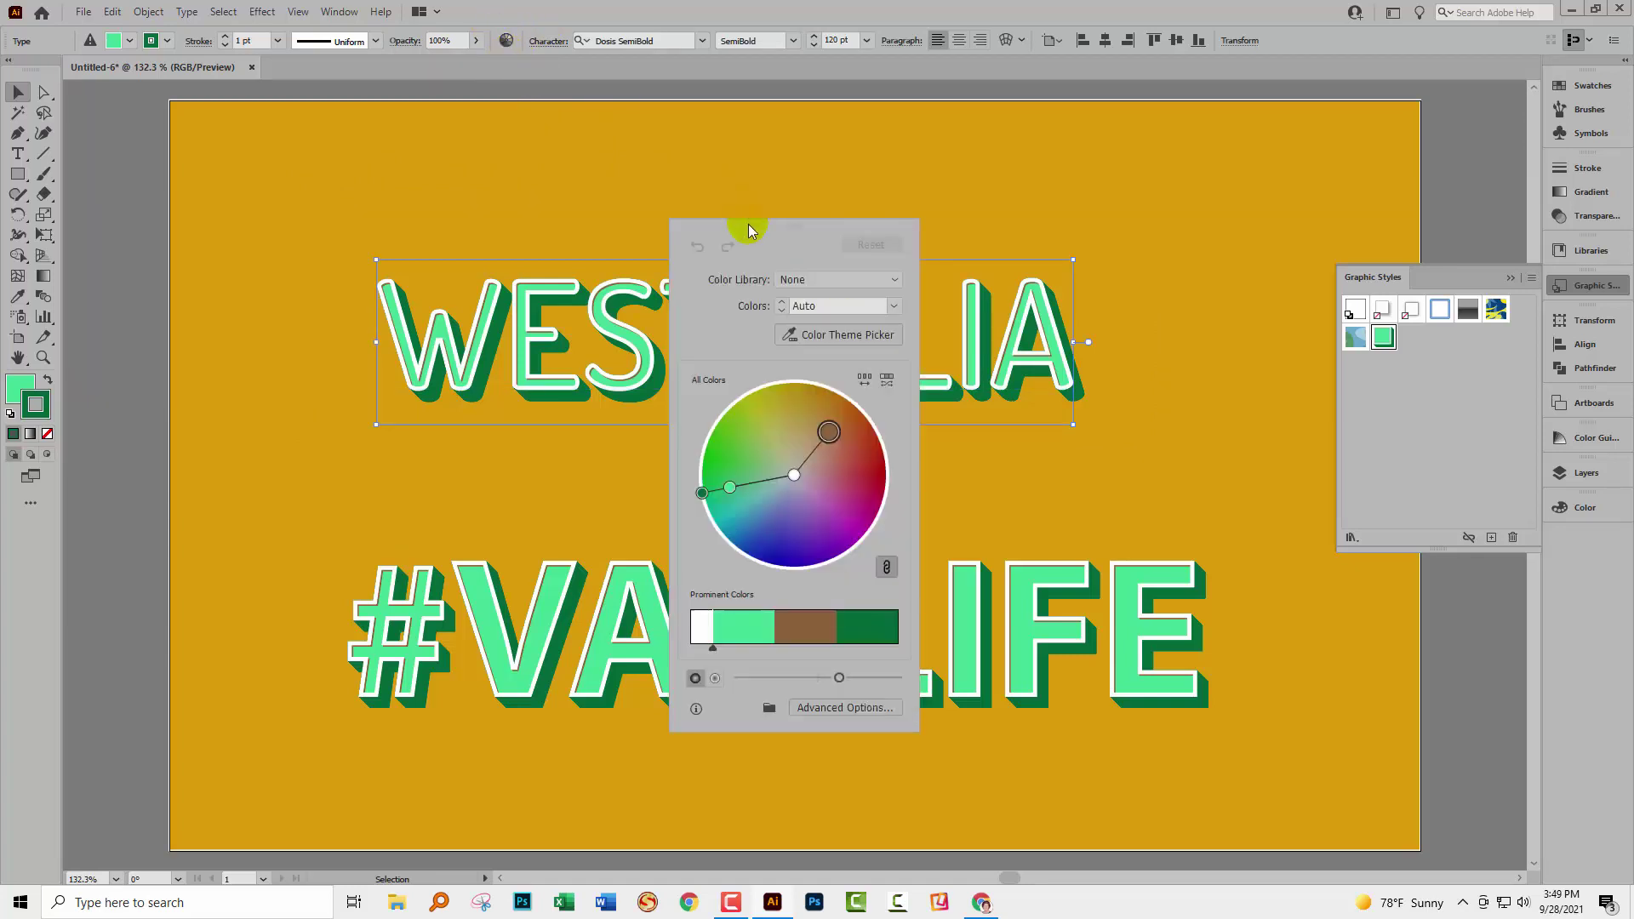
left_click_drag(749, 231, 1404, 139)
left_click(1508, 276)
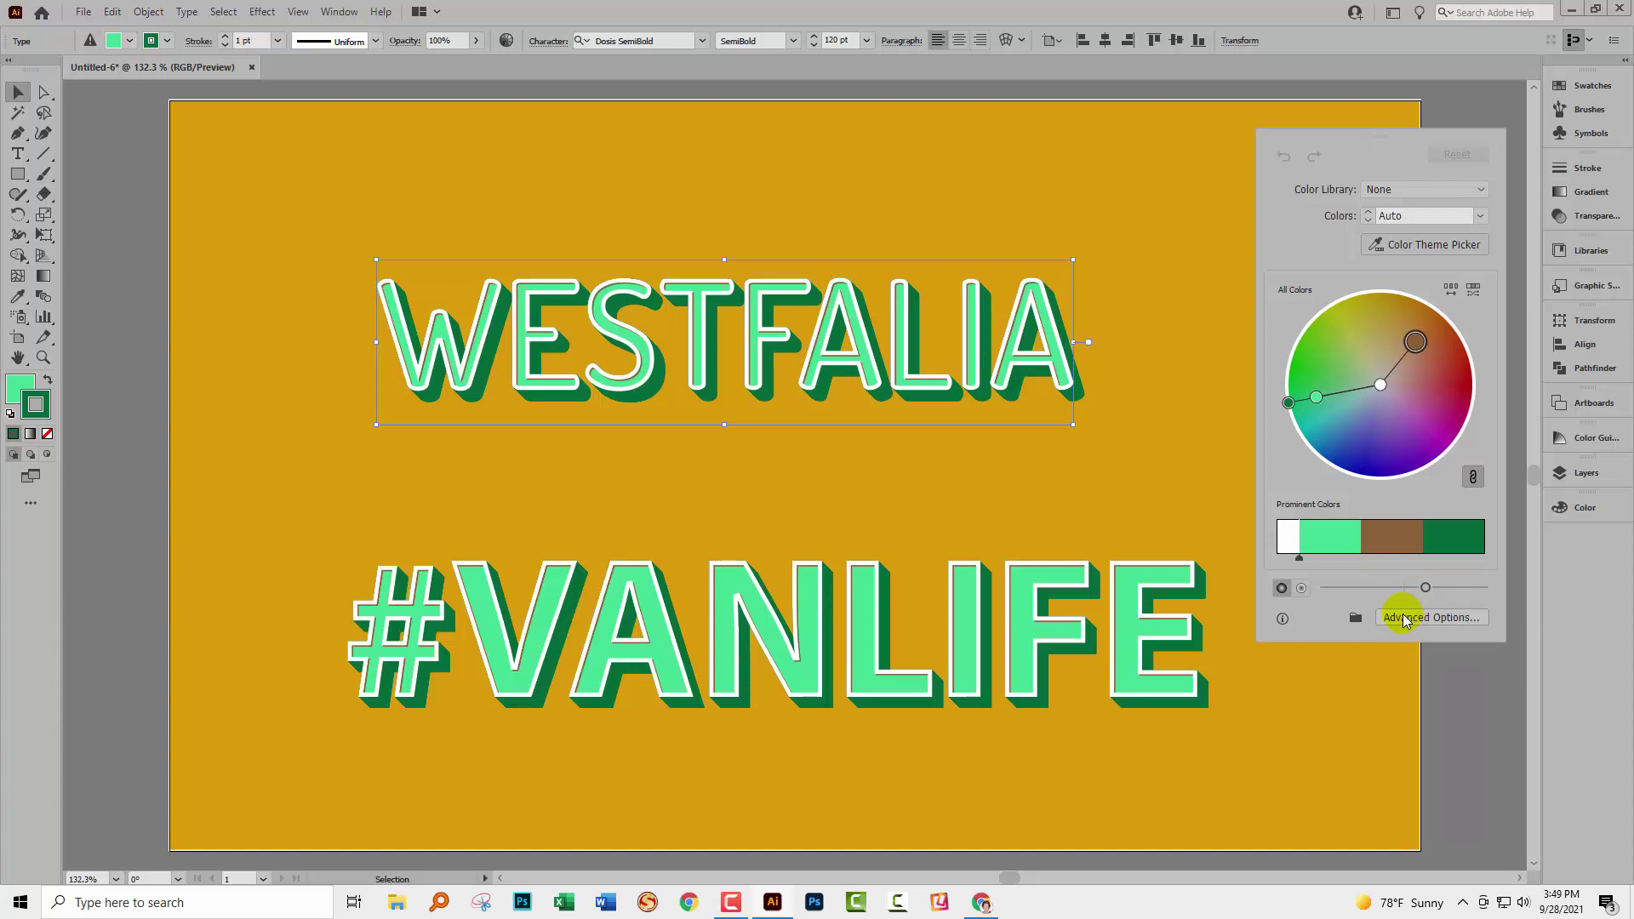
- Expand Recolor Artwork's advanced options, hide Color Groups, and switch to the Edit colour wheel
left_click(1403, 618)
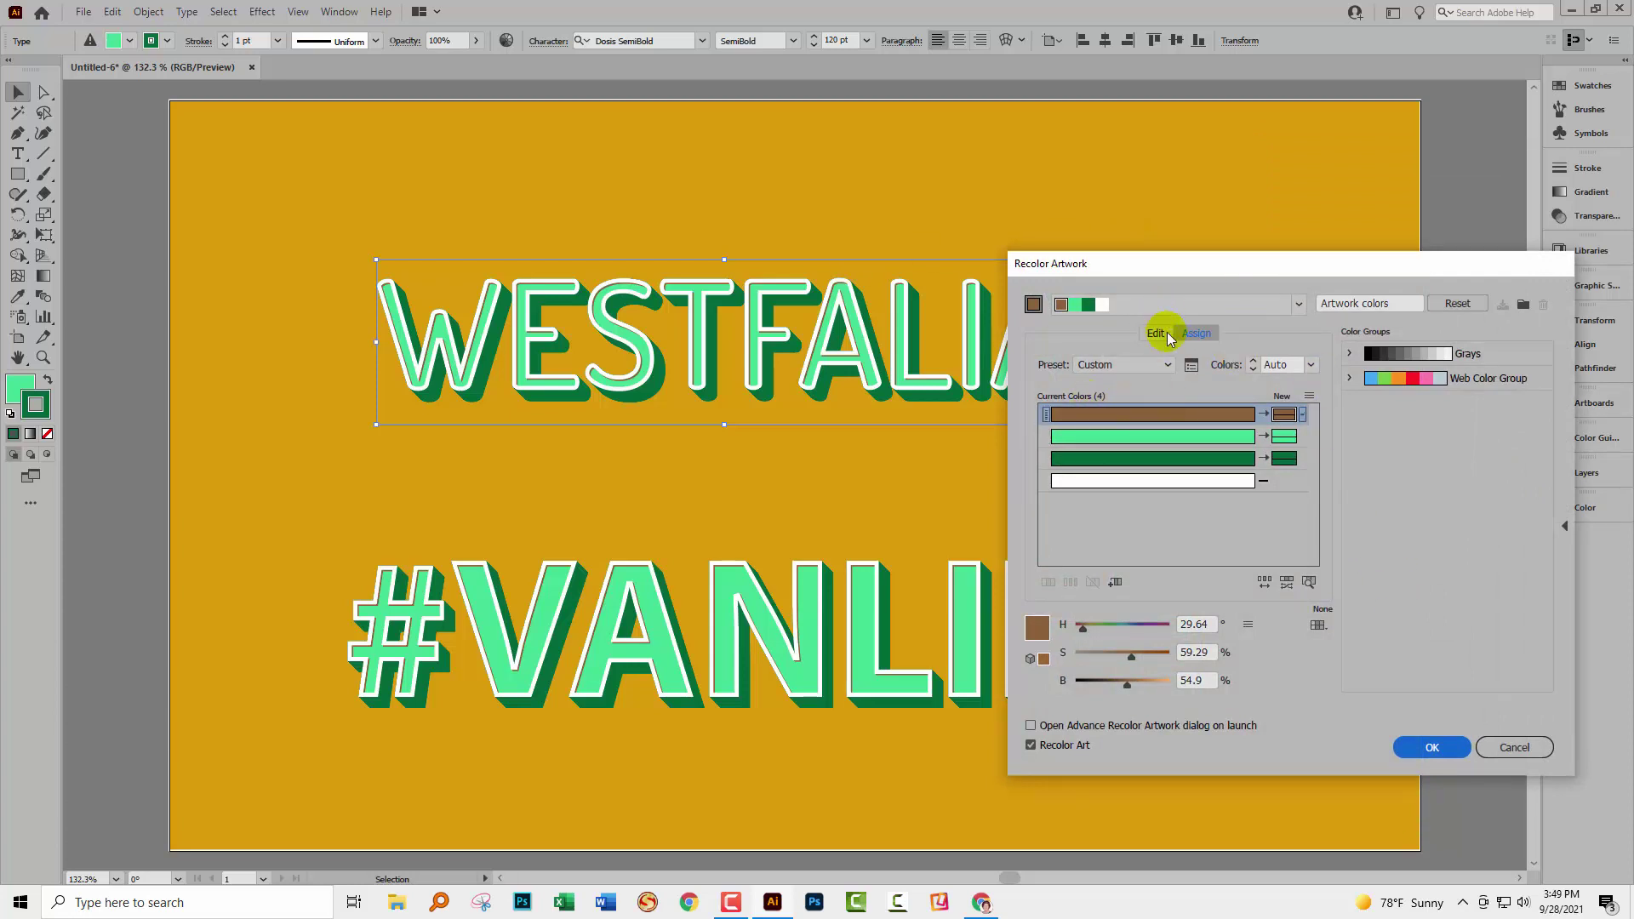
left_click_drag(1147, 265, 1199, 255)
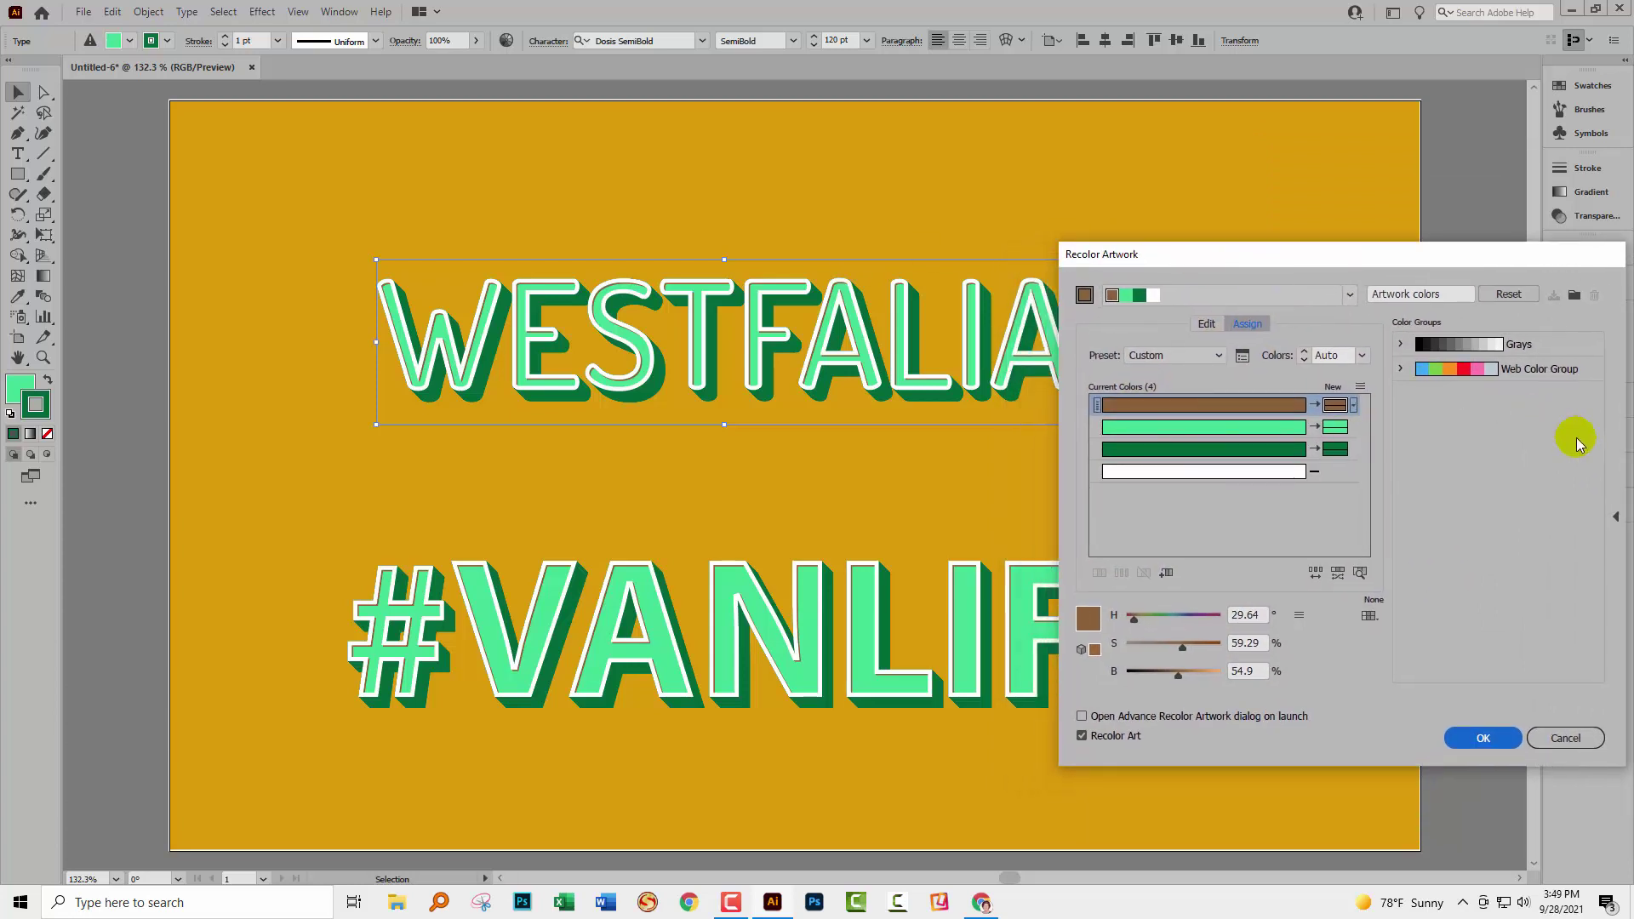
left_click(1622, 515)
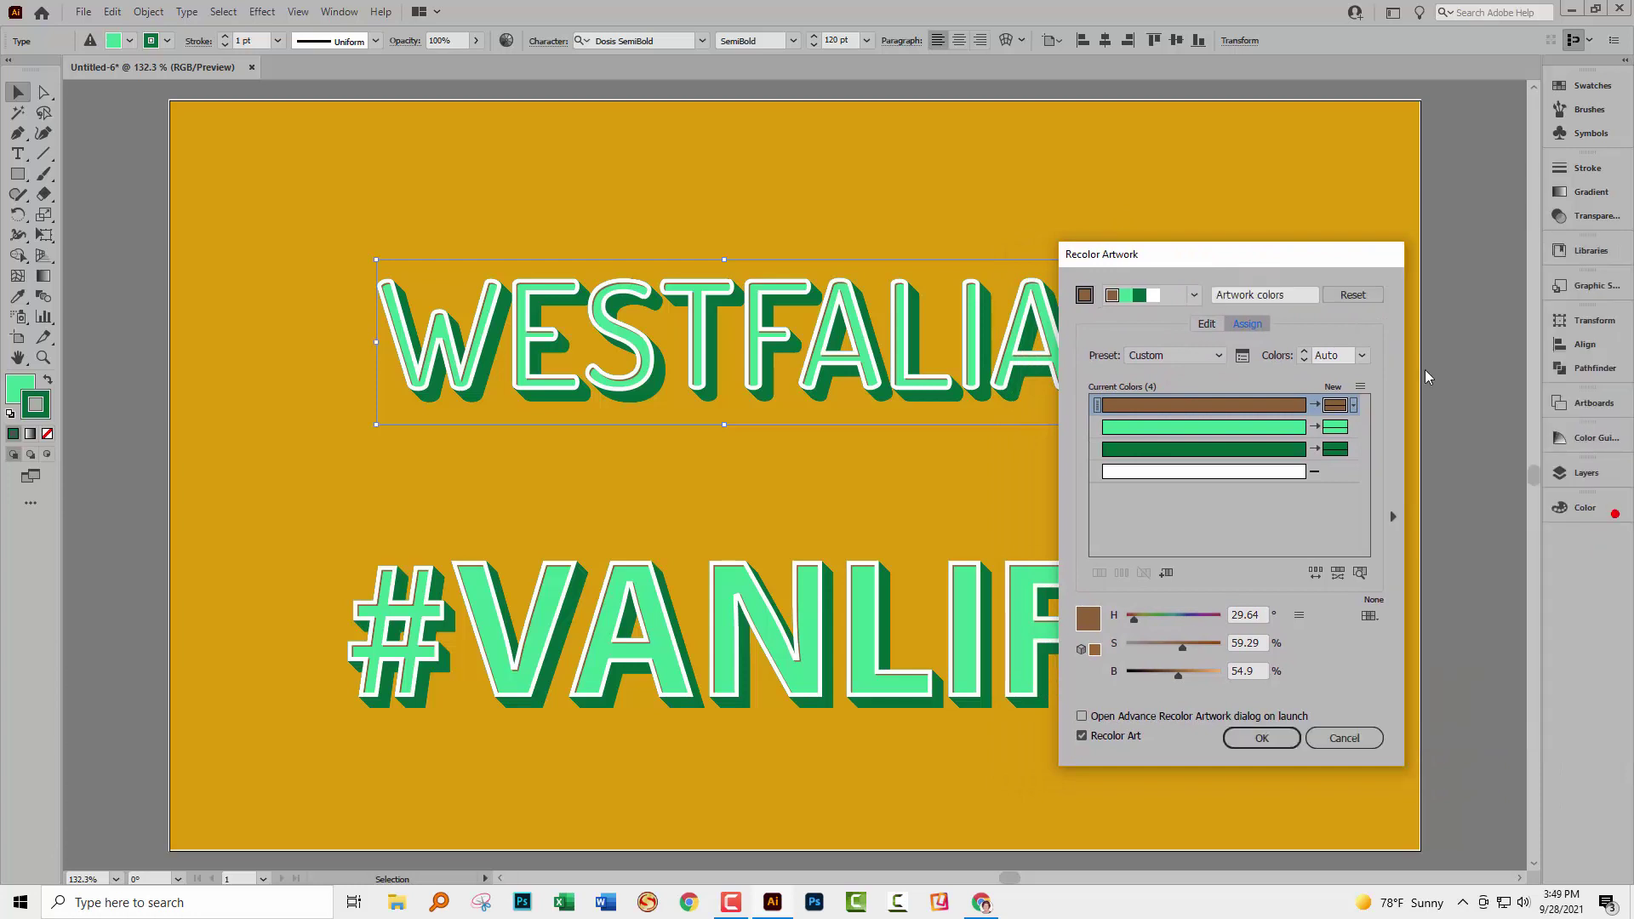
left_click_drag(1189, 259, 1356, 217)
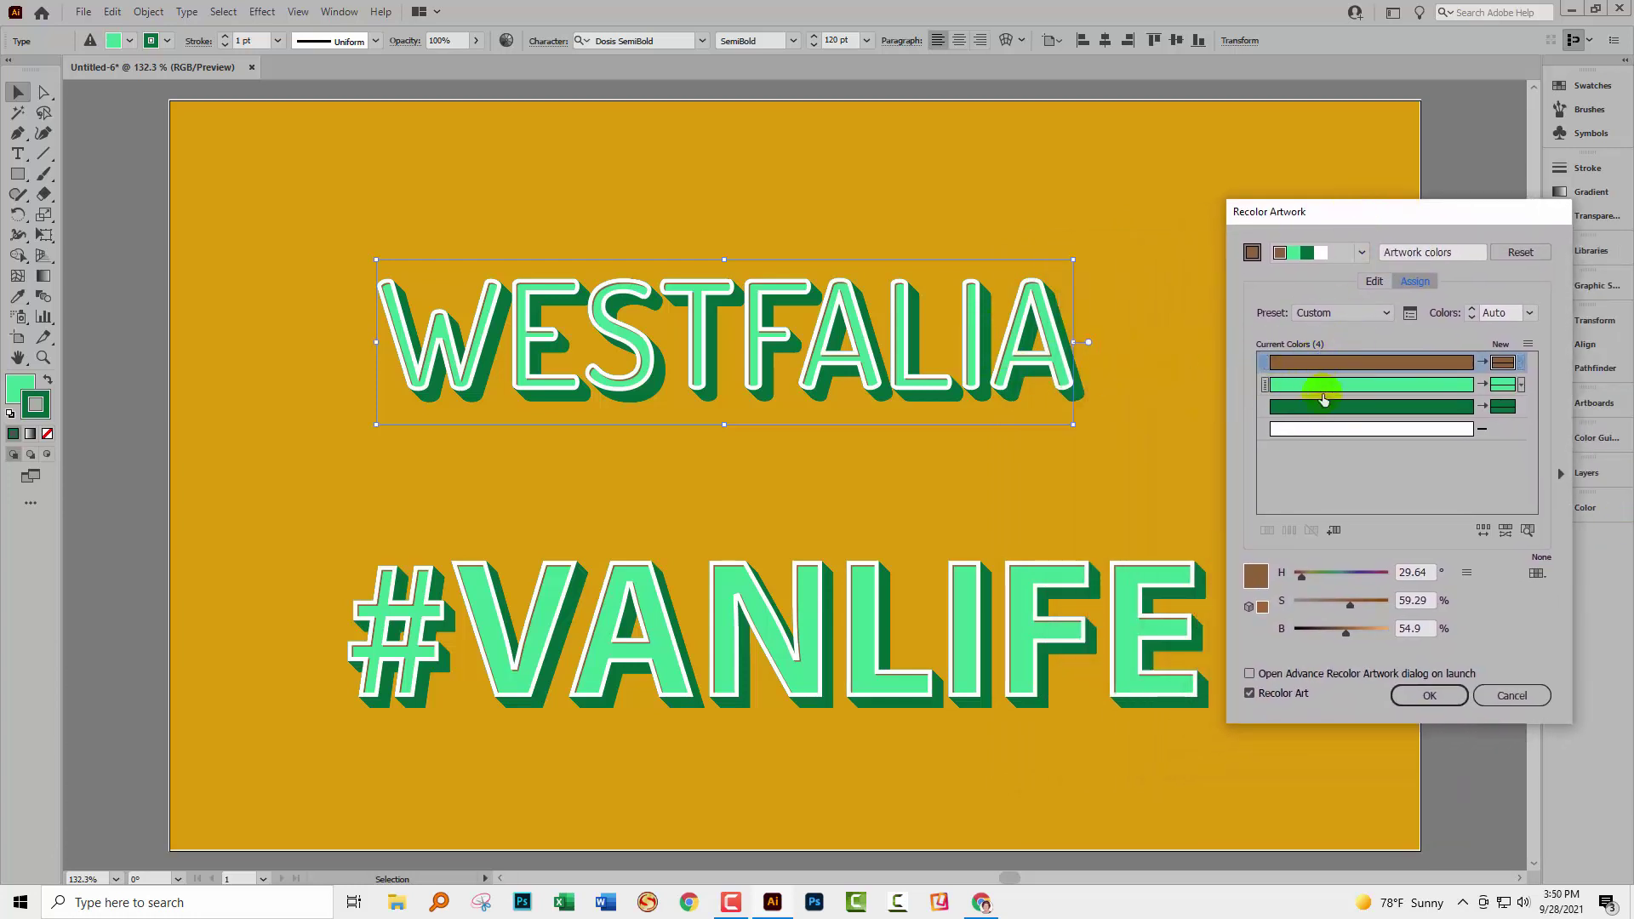
left_click(1372, 282)
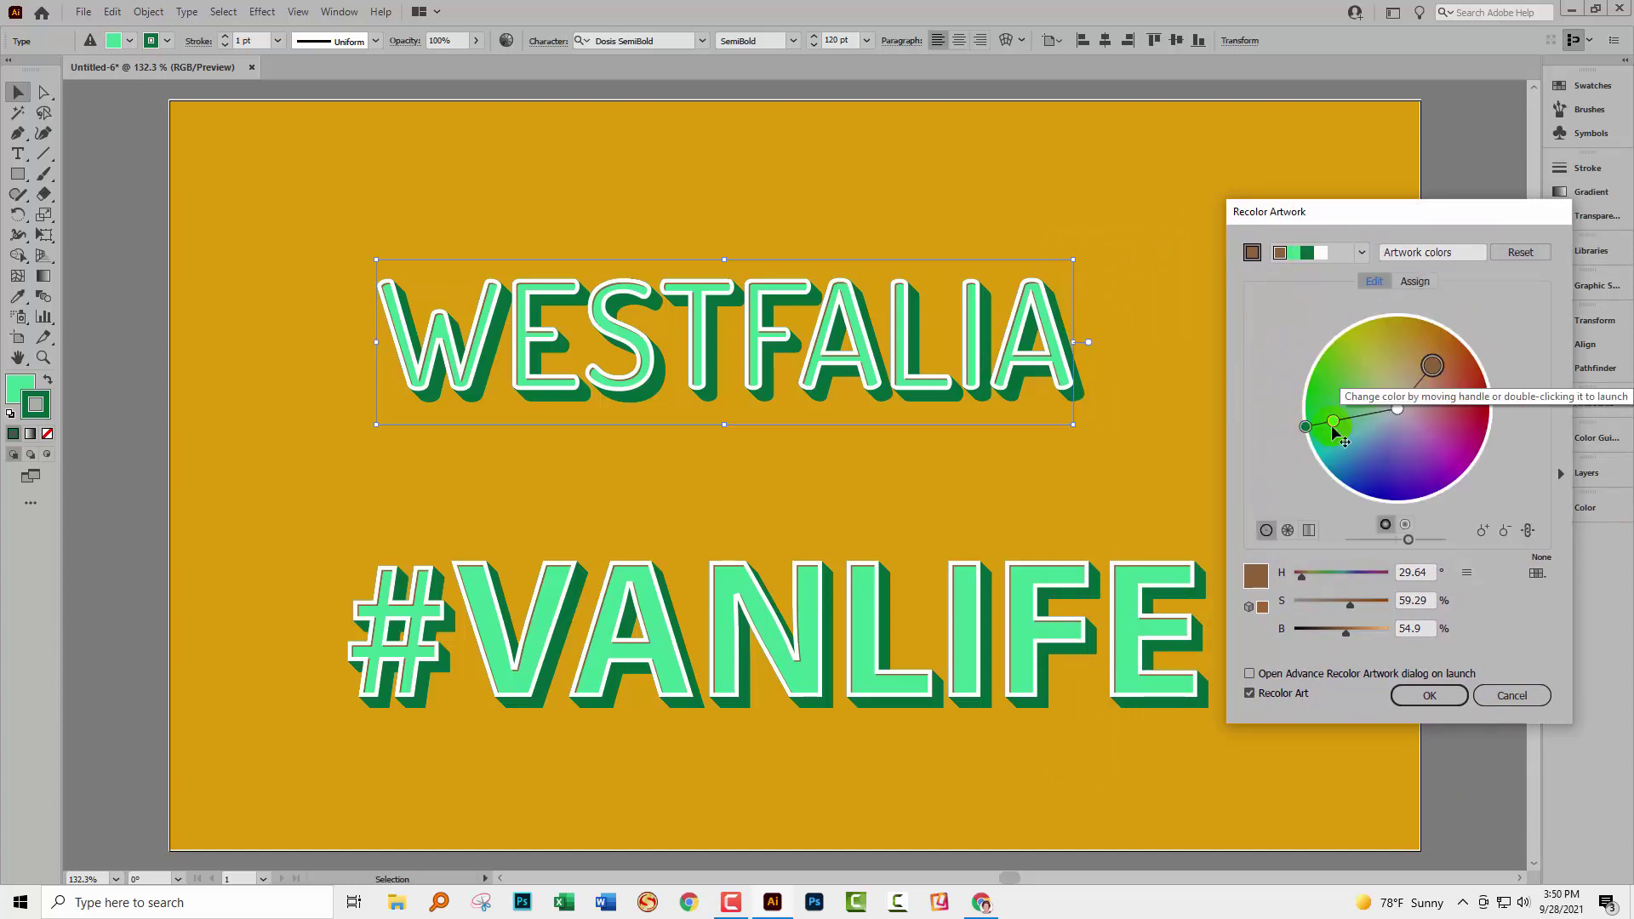
- Unlink harmony colours and drag the brown and other handles toward red
left_click(1528, 531)
left_click_drag(1433, 366, 1367, 372)
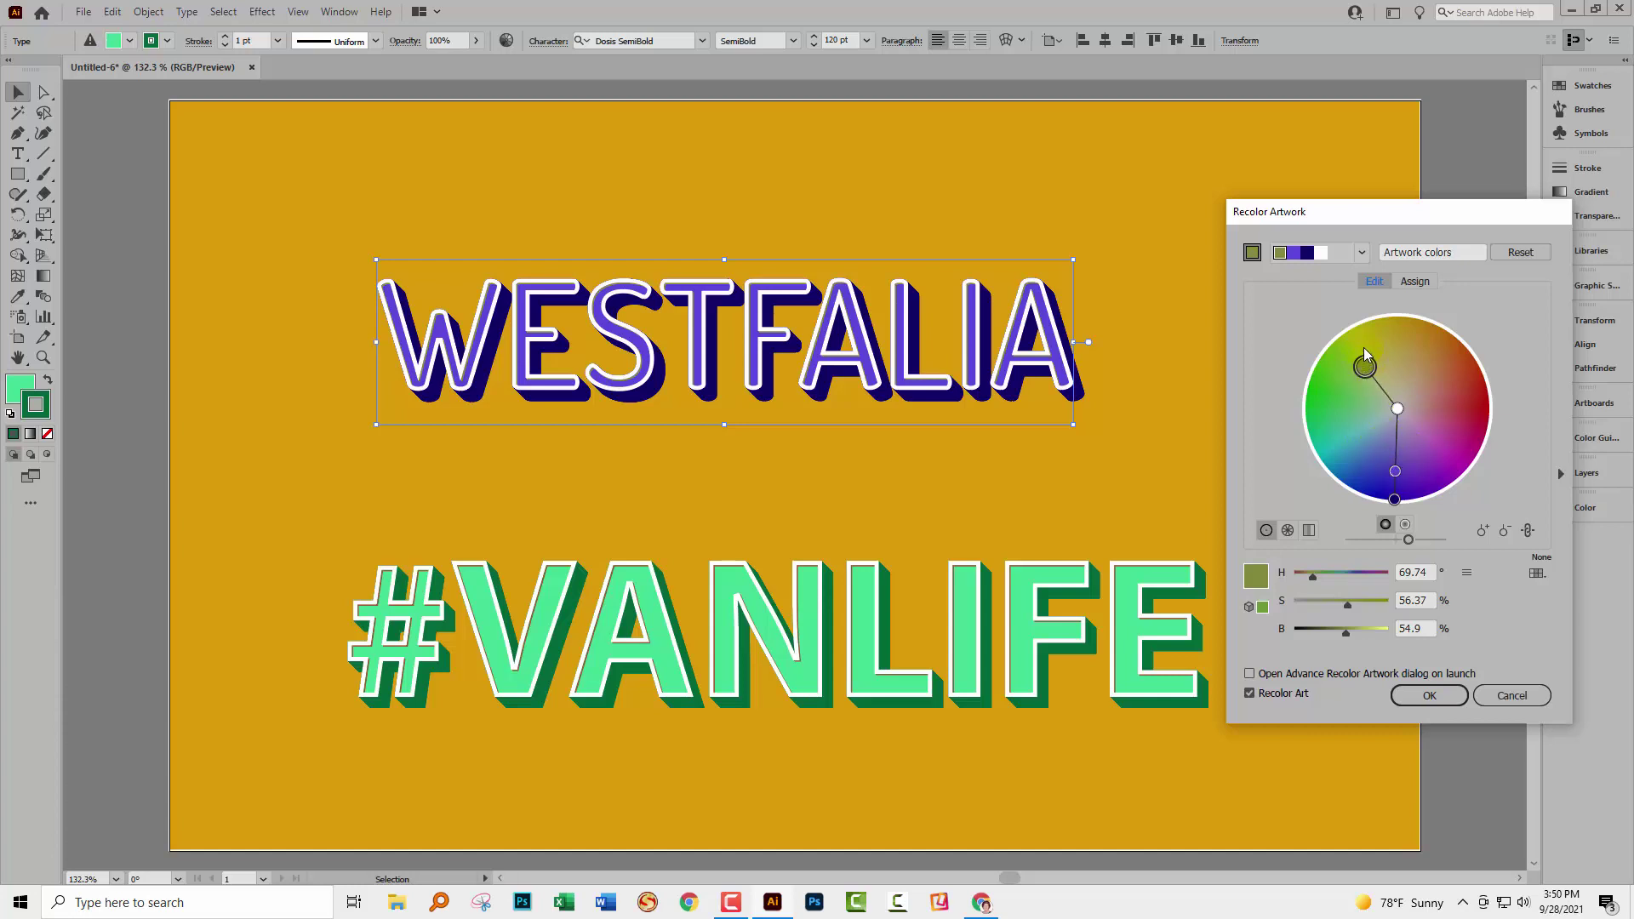
left_click_drag(1365, 366, 1378, 464)
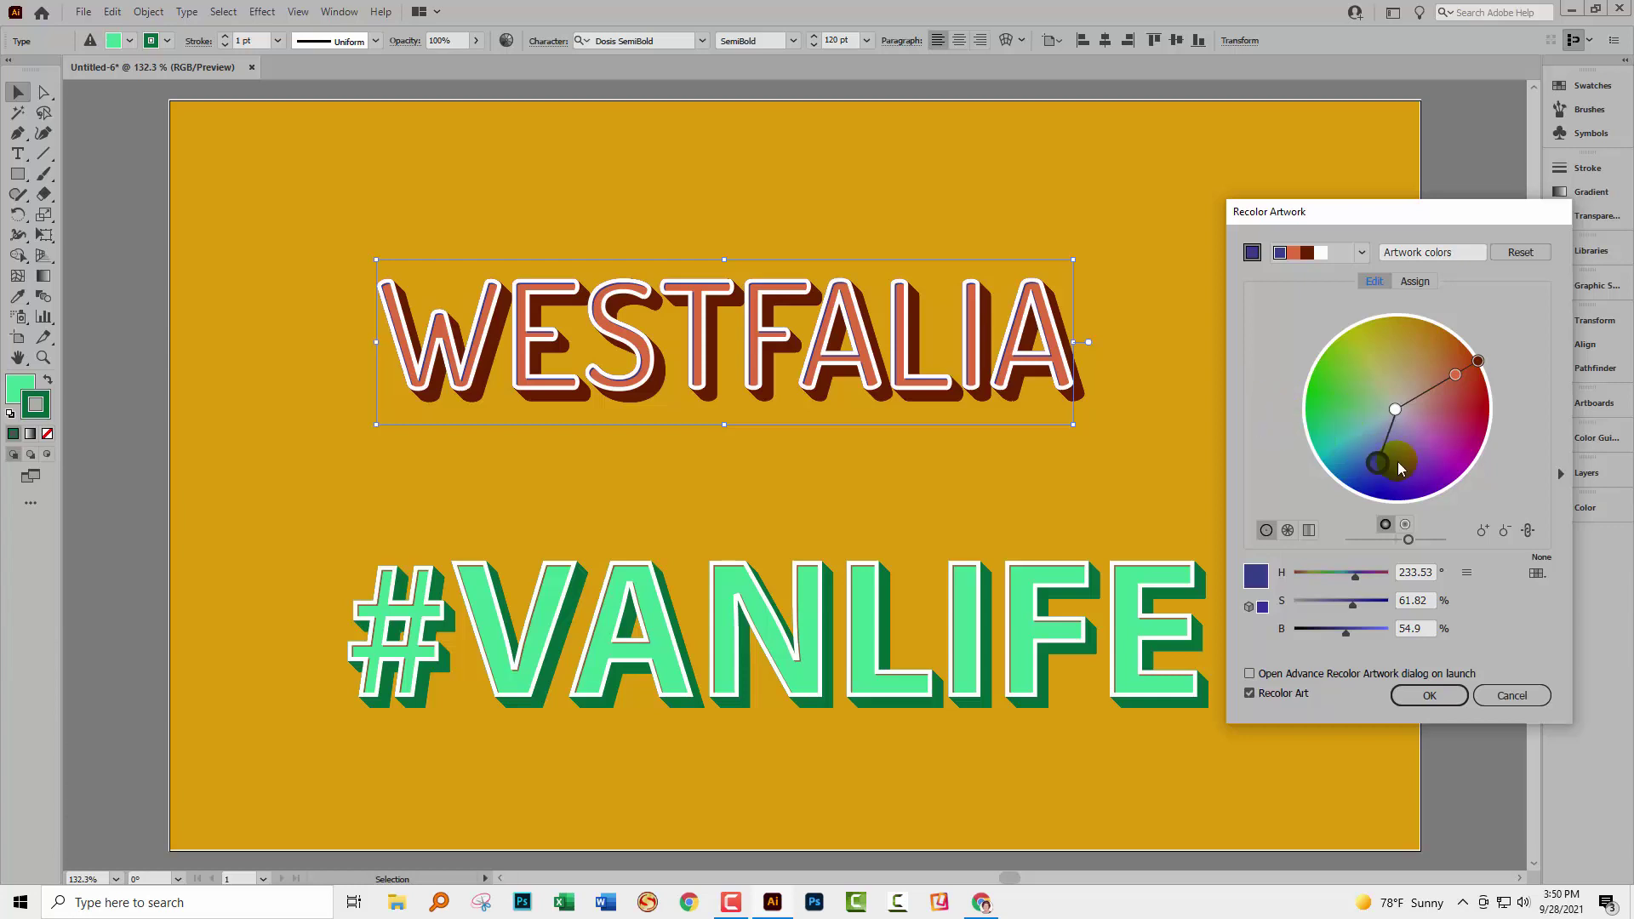
- Drag the wheel handles to a light pink fill (H 305.76°, S 44.01%, B 85.88%) over a dark red shadow
left_click(1528, 530)
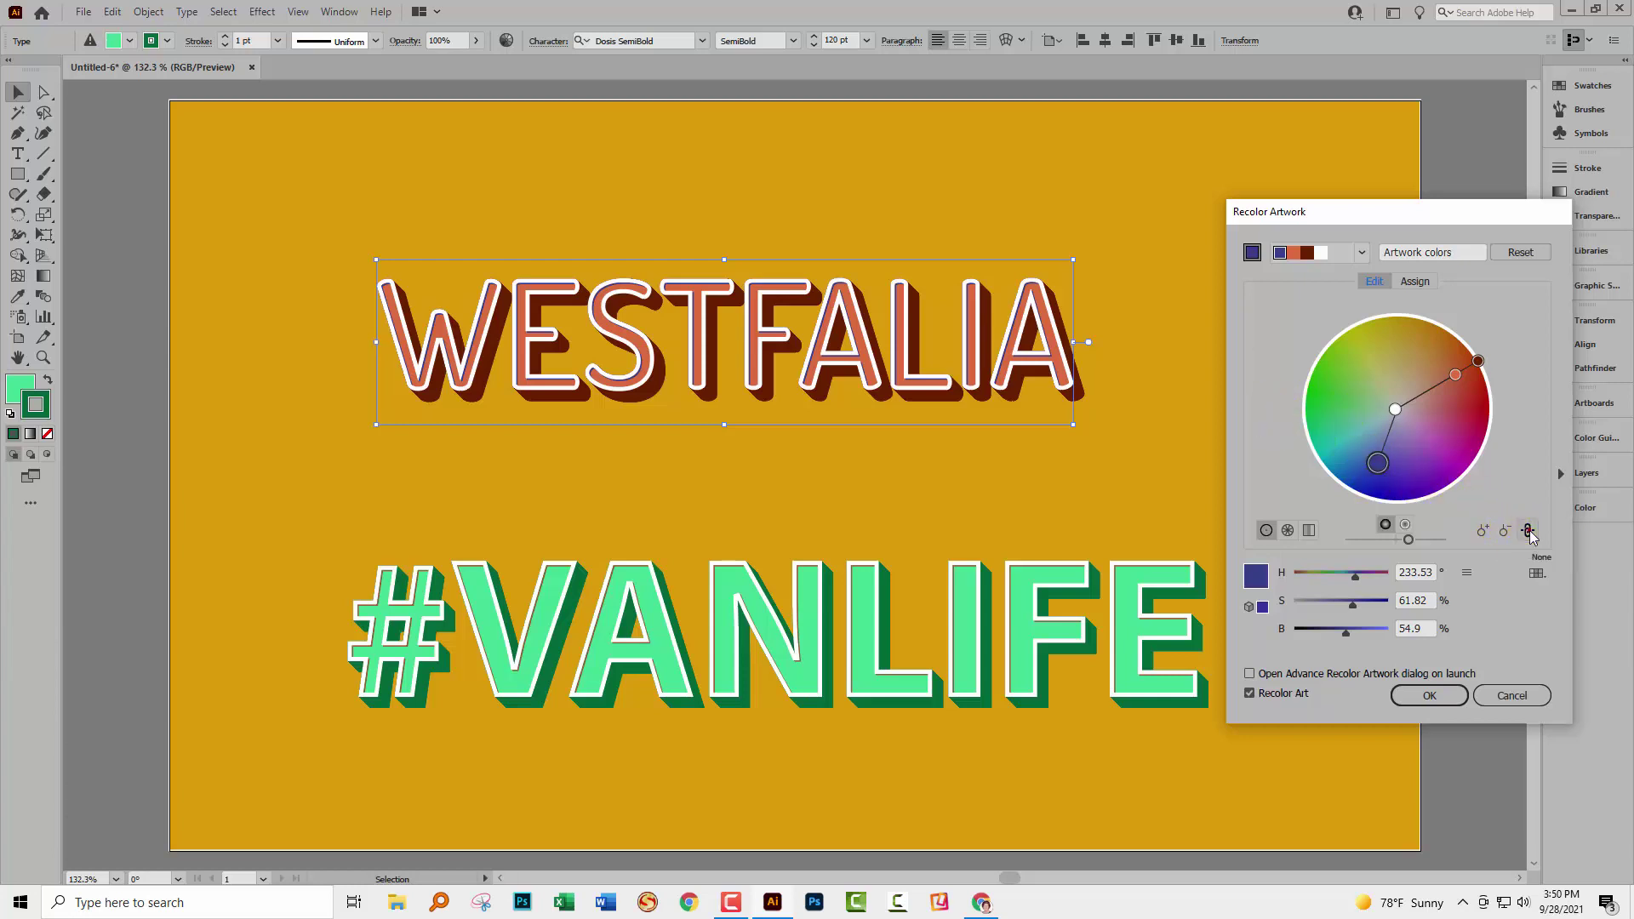
left_click_drag(1455, 376, 1442, 434)
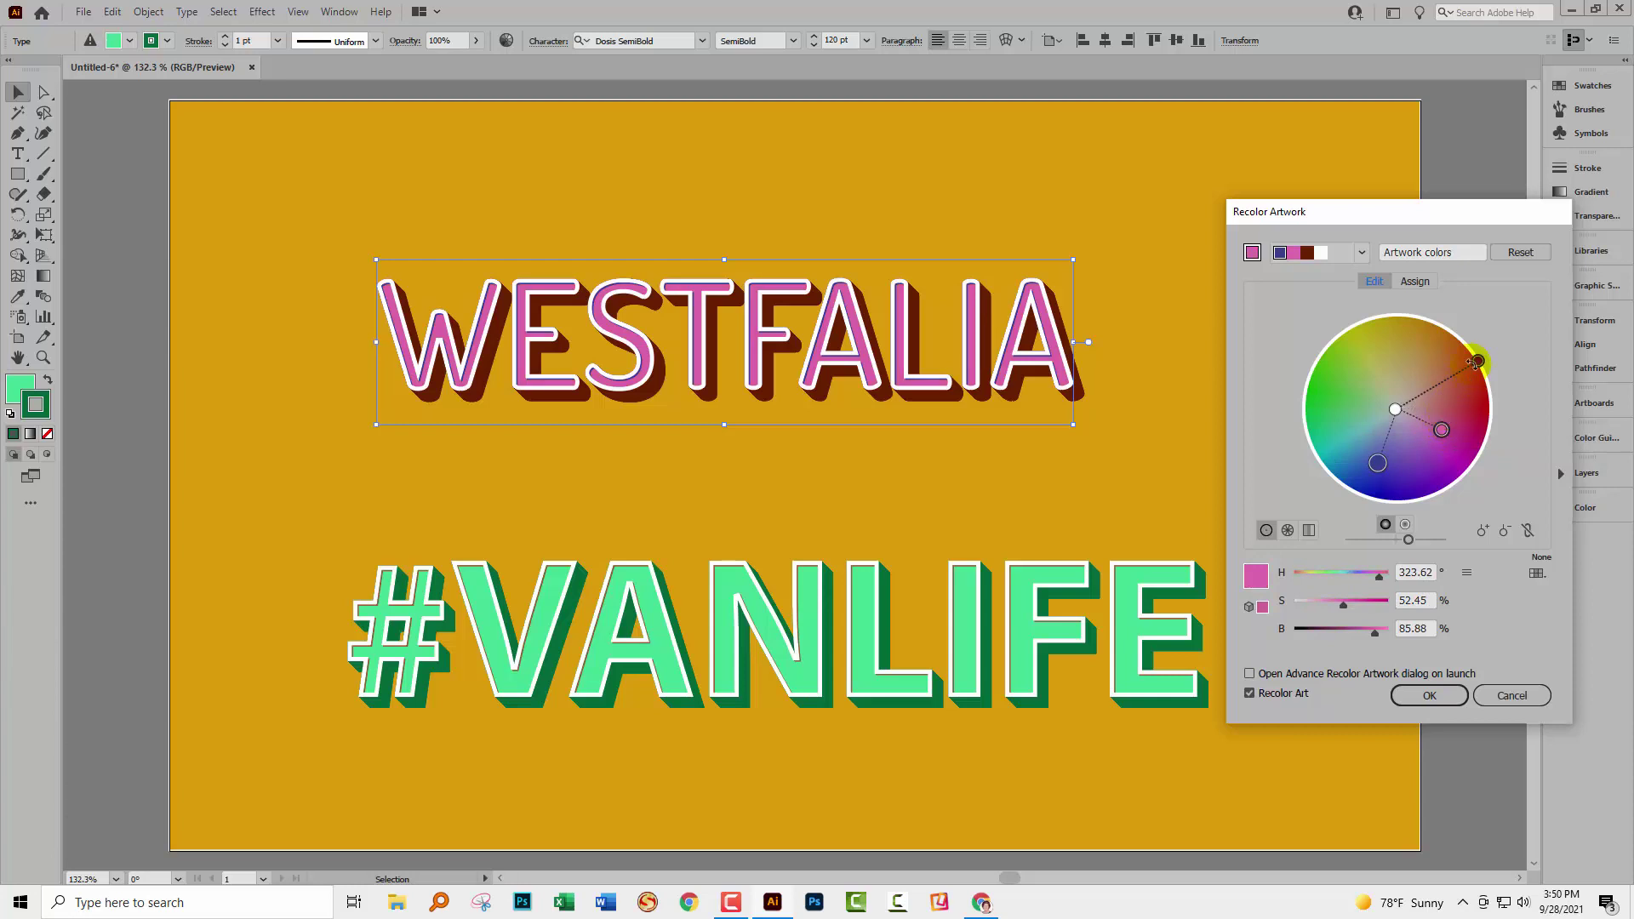
left_click_drag(1479, 364, 1458, 433)
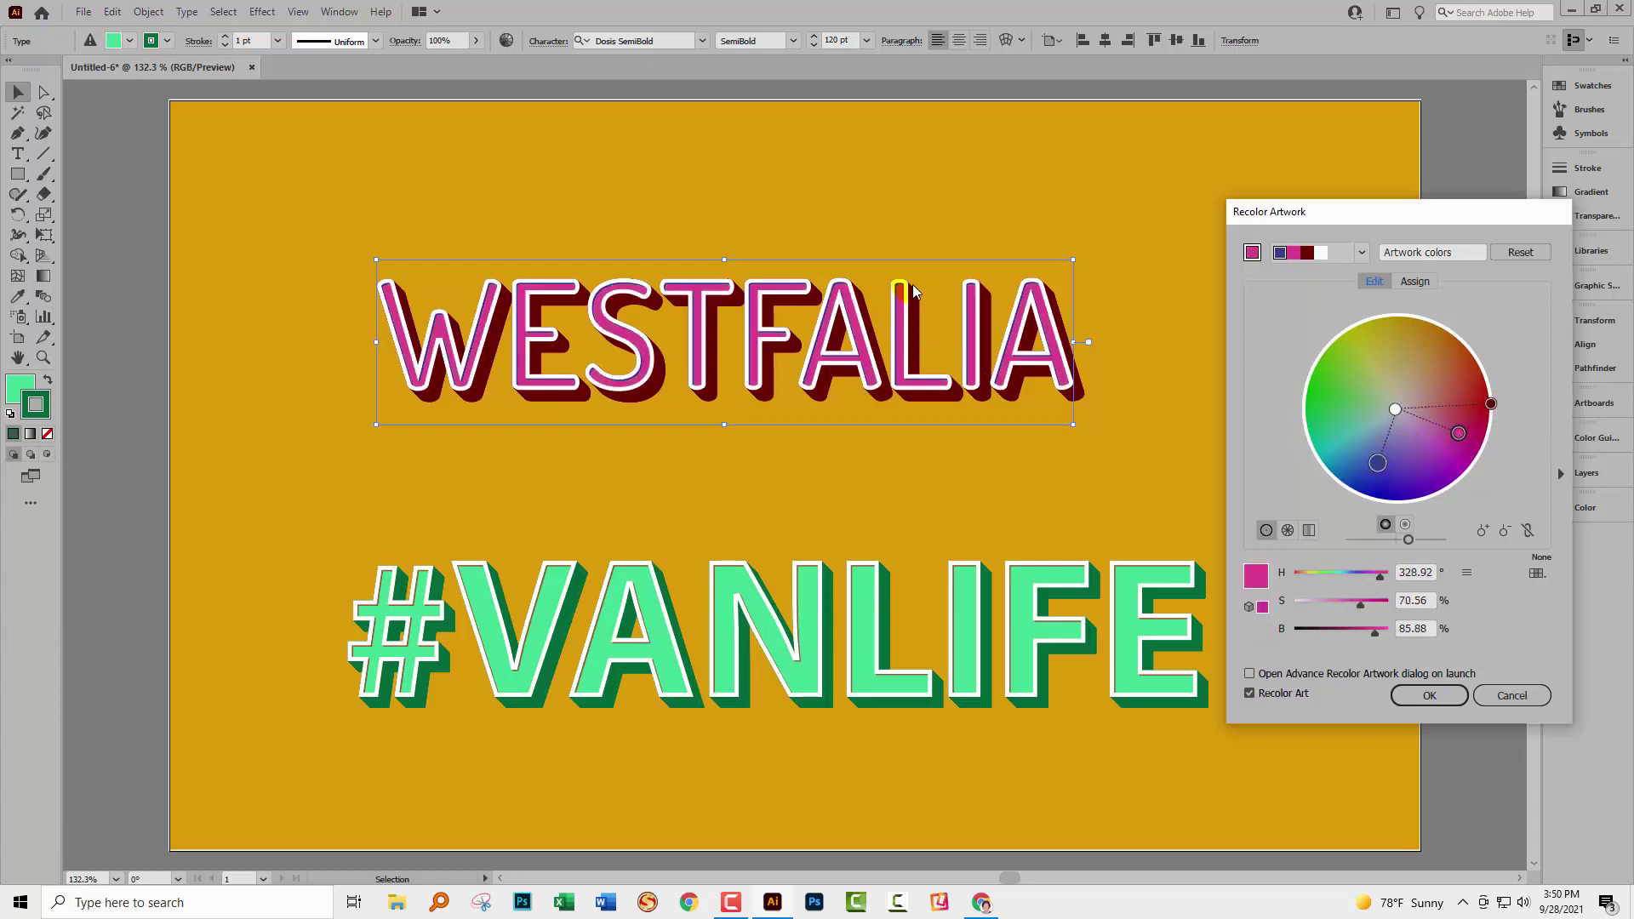
left_click(1377, 462)
left_click_drag(1453, 405, 1363, 494)
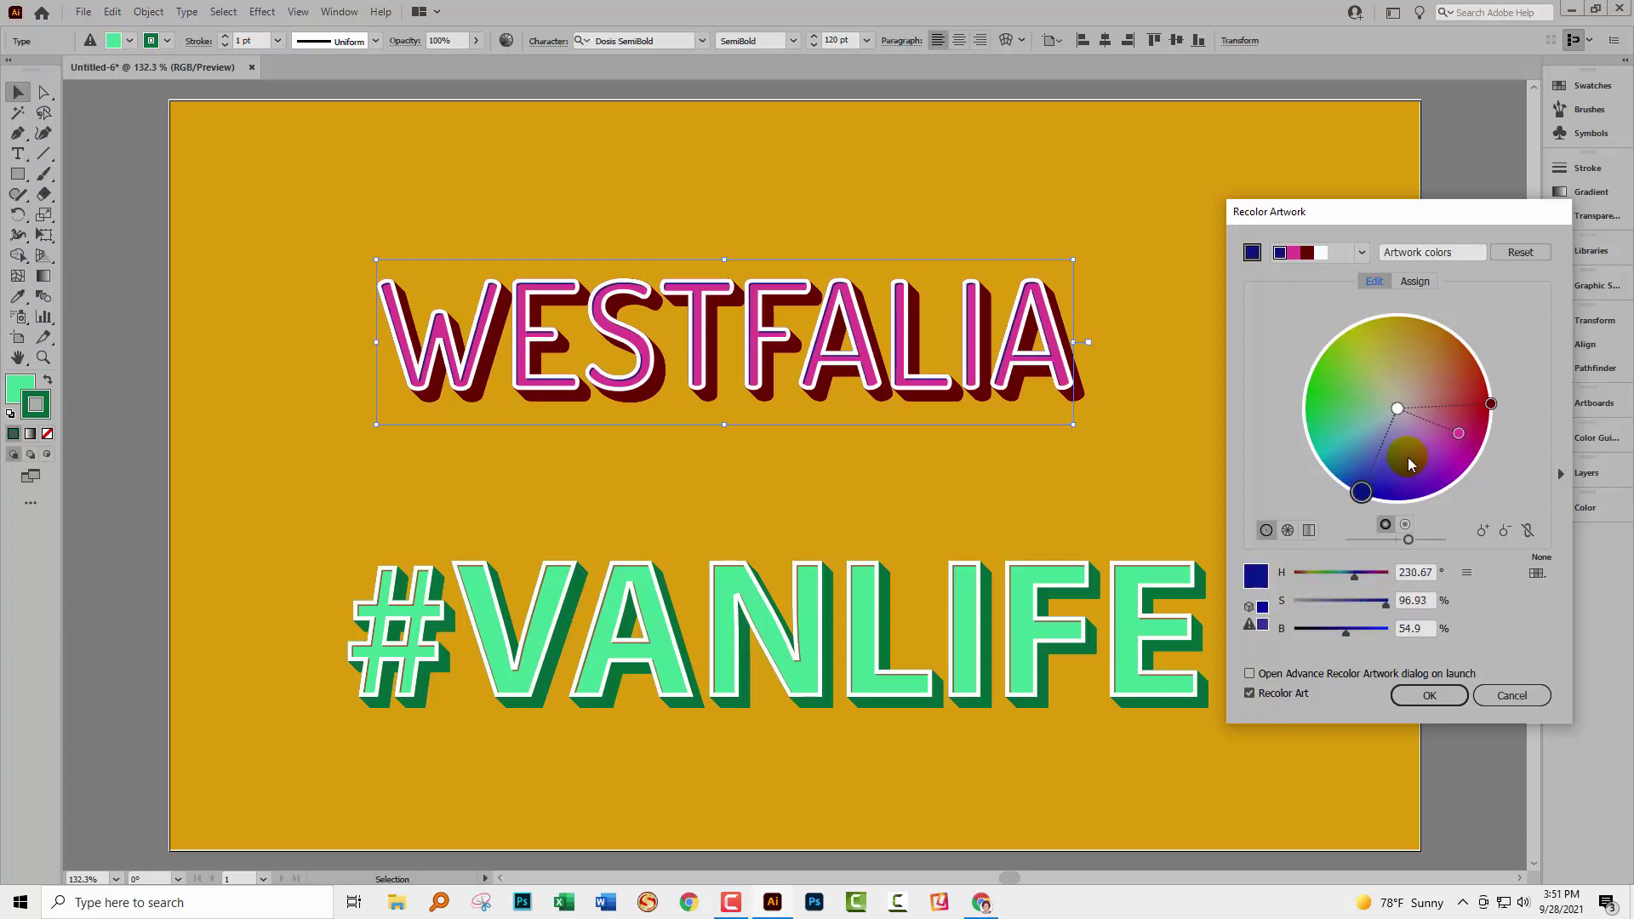
left_click_drag(1458, 434, 1430, 434)
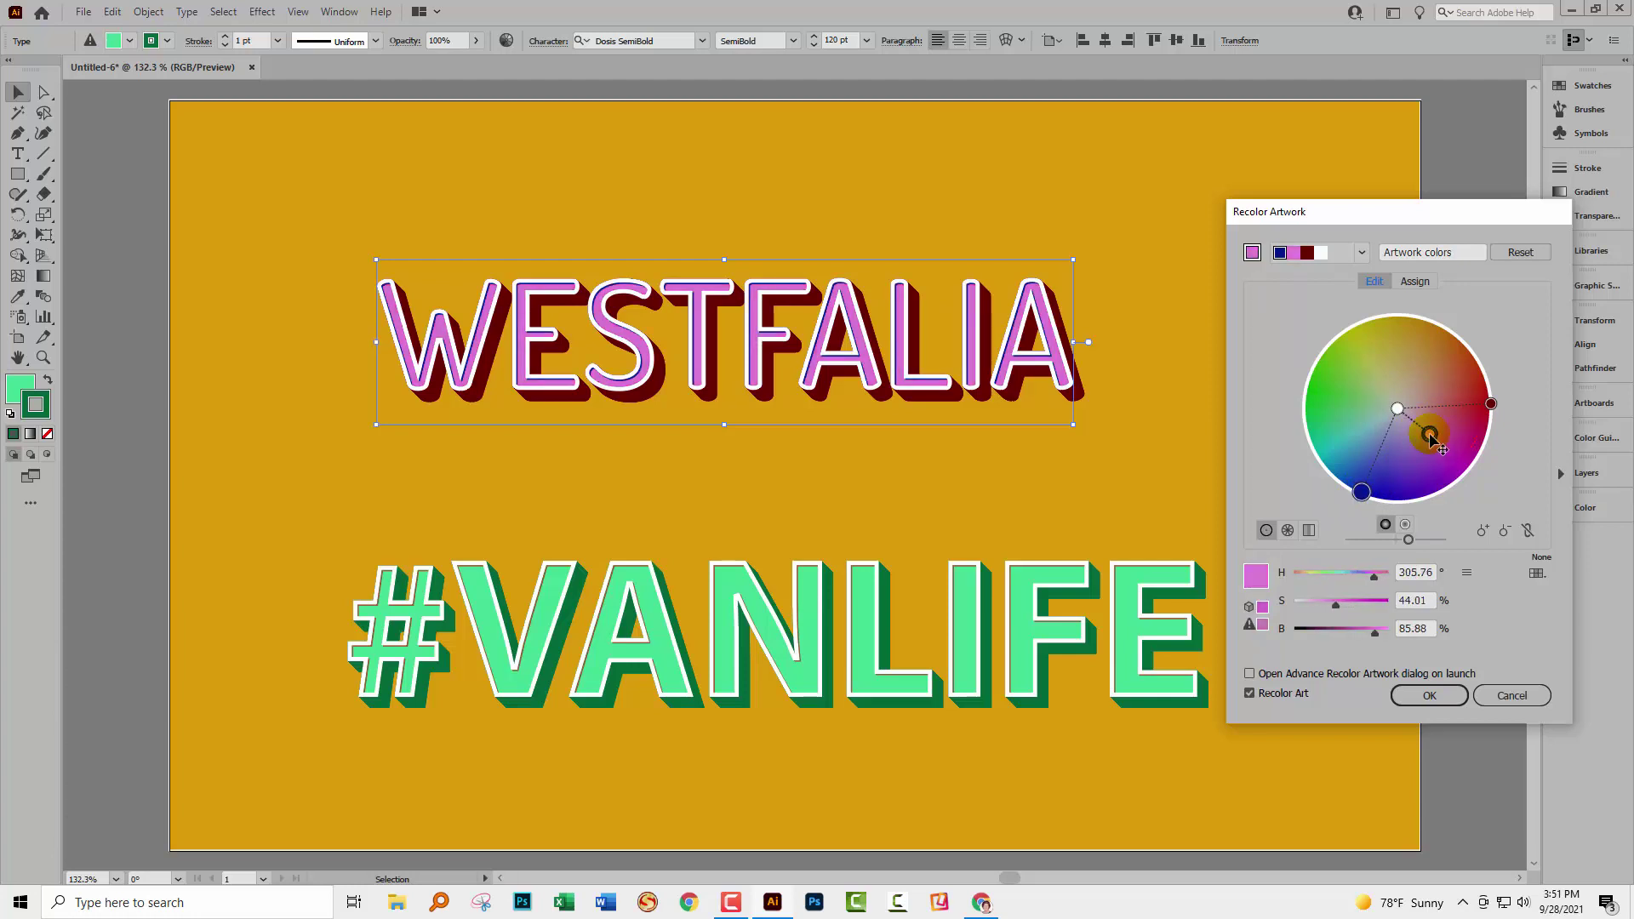
- Save WESTFALIA's pink fill and dark-red shadow look as a new graphic style
left_click(1429, 696)
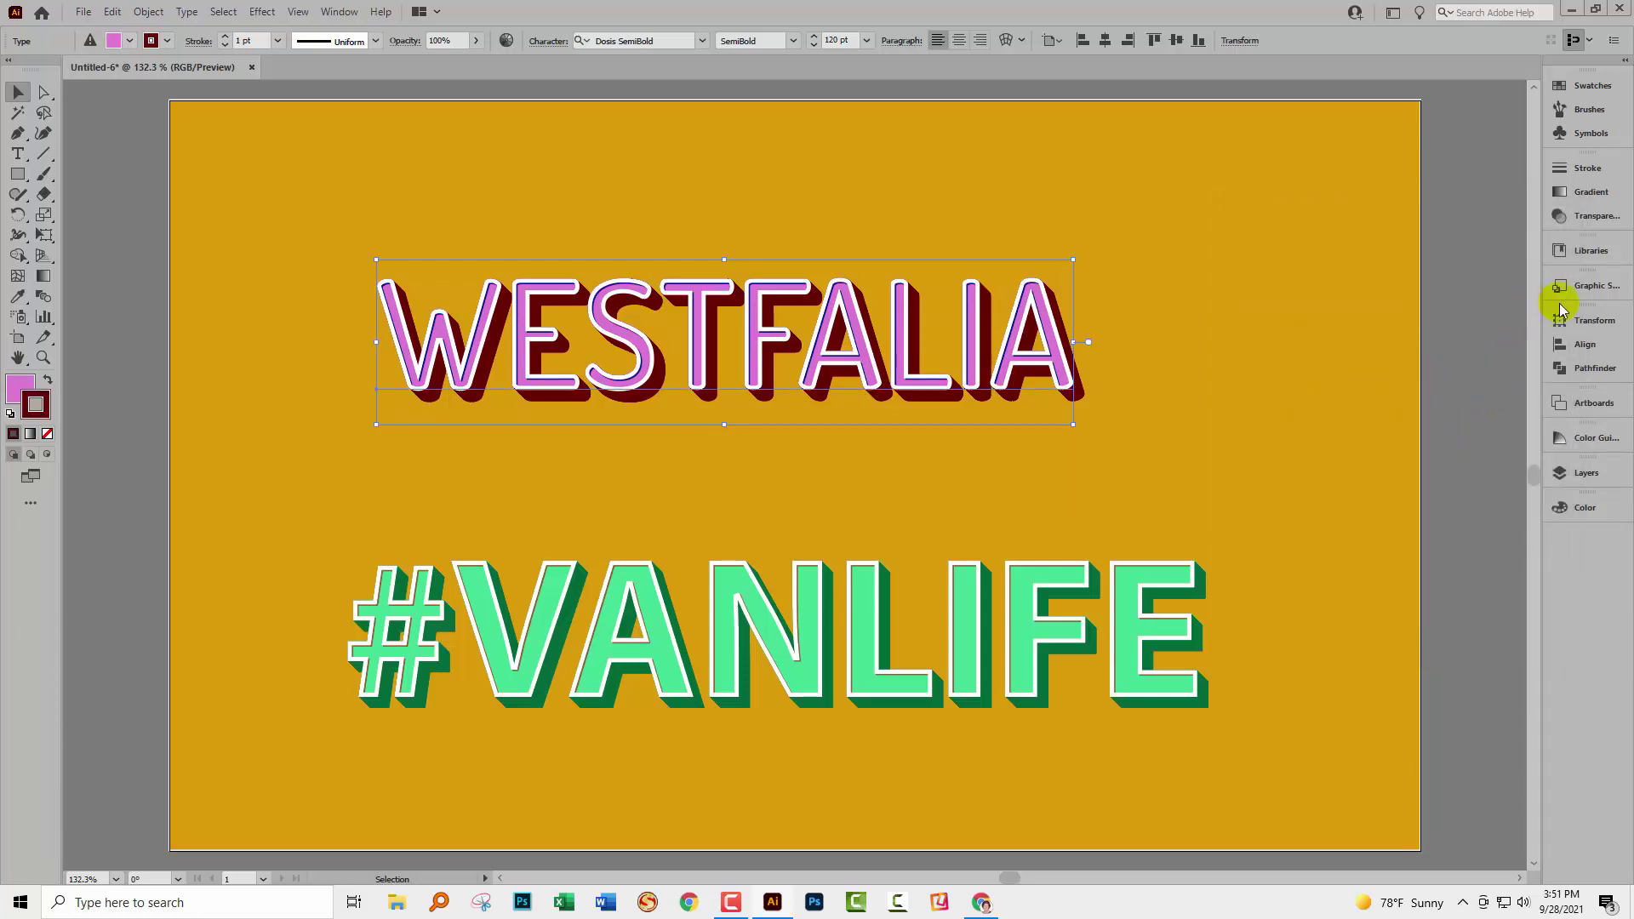
left_click(1581, 292)
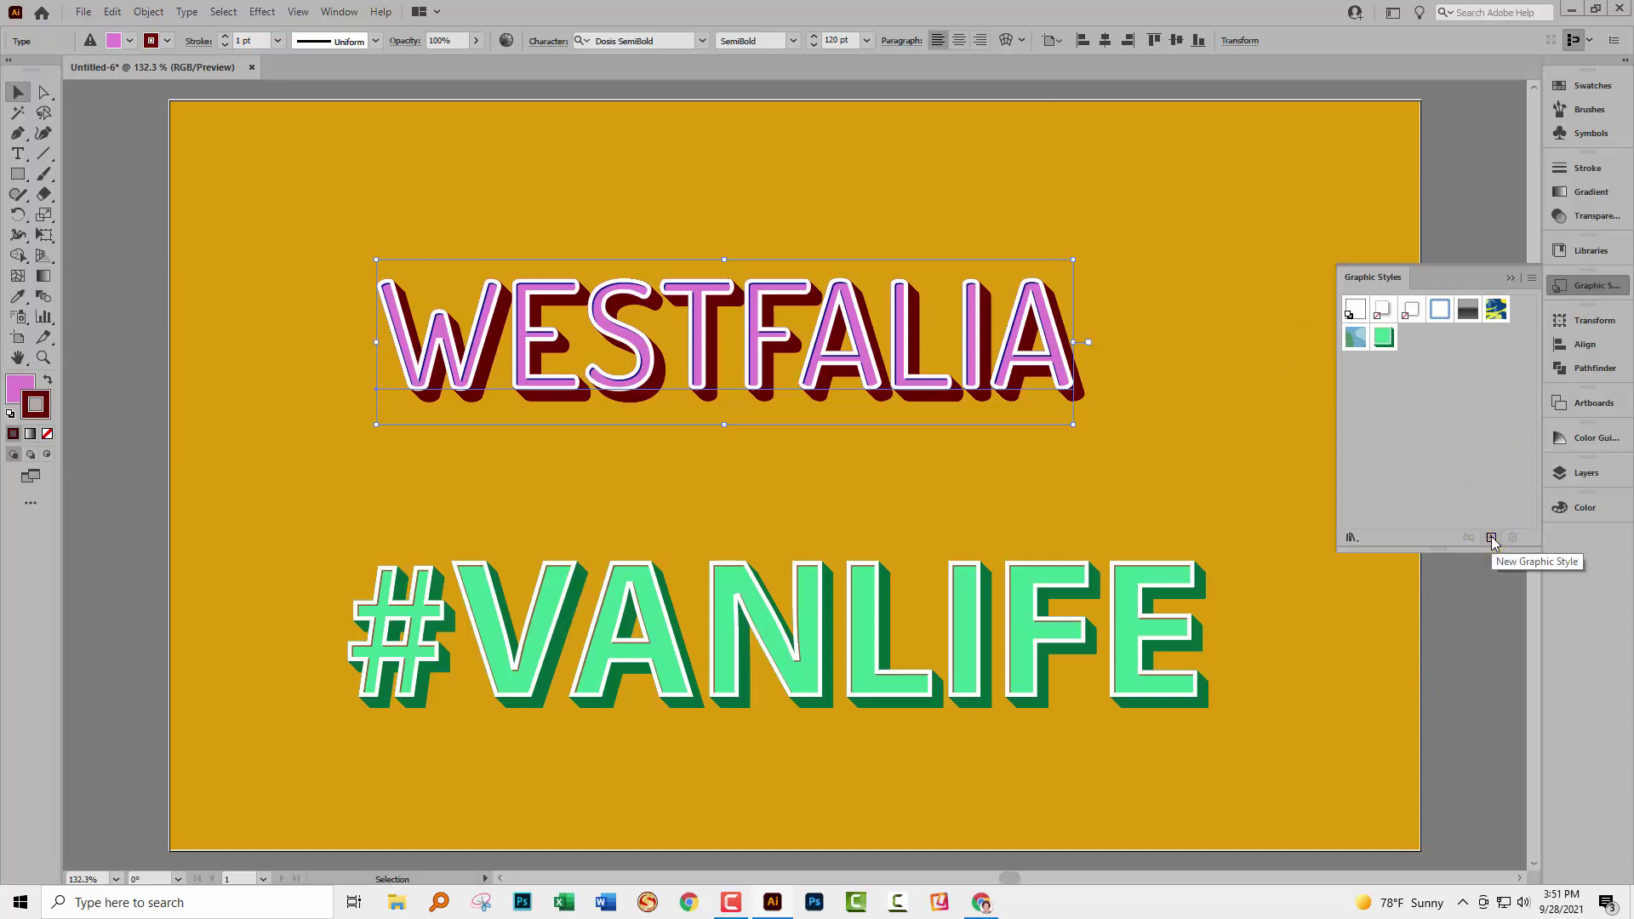
left_click(1328, 685)
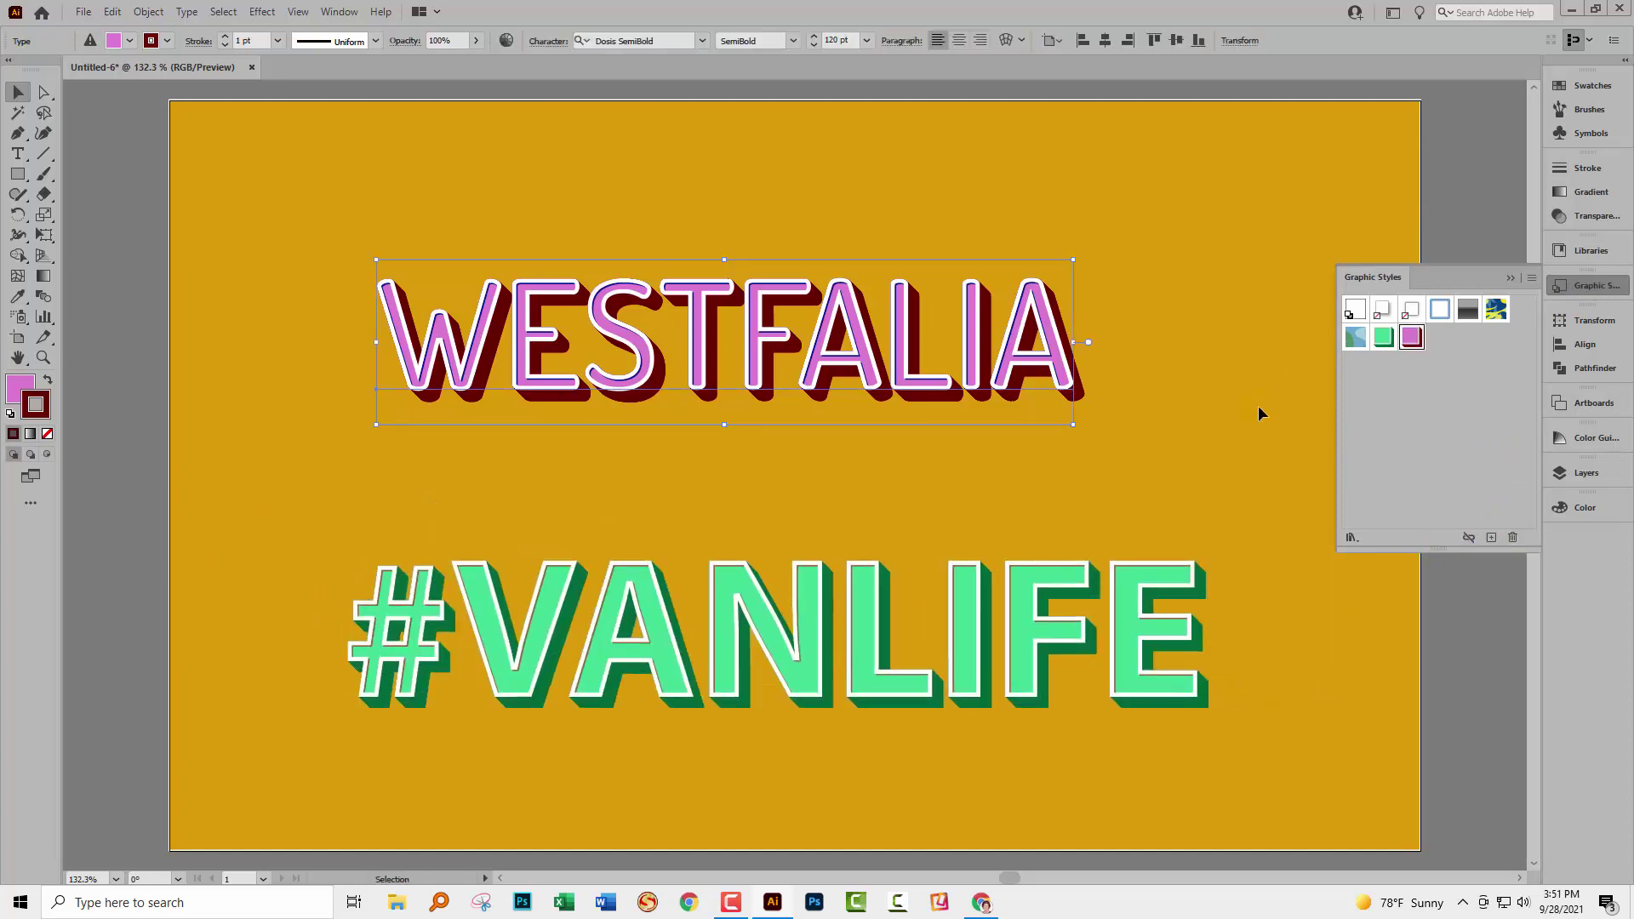
- Apply the new pink shadowed graphic style to #VANLIFE, then deselect everything
left_click(1204, 627)
left_click(1166, 625)
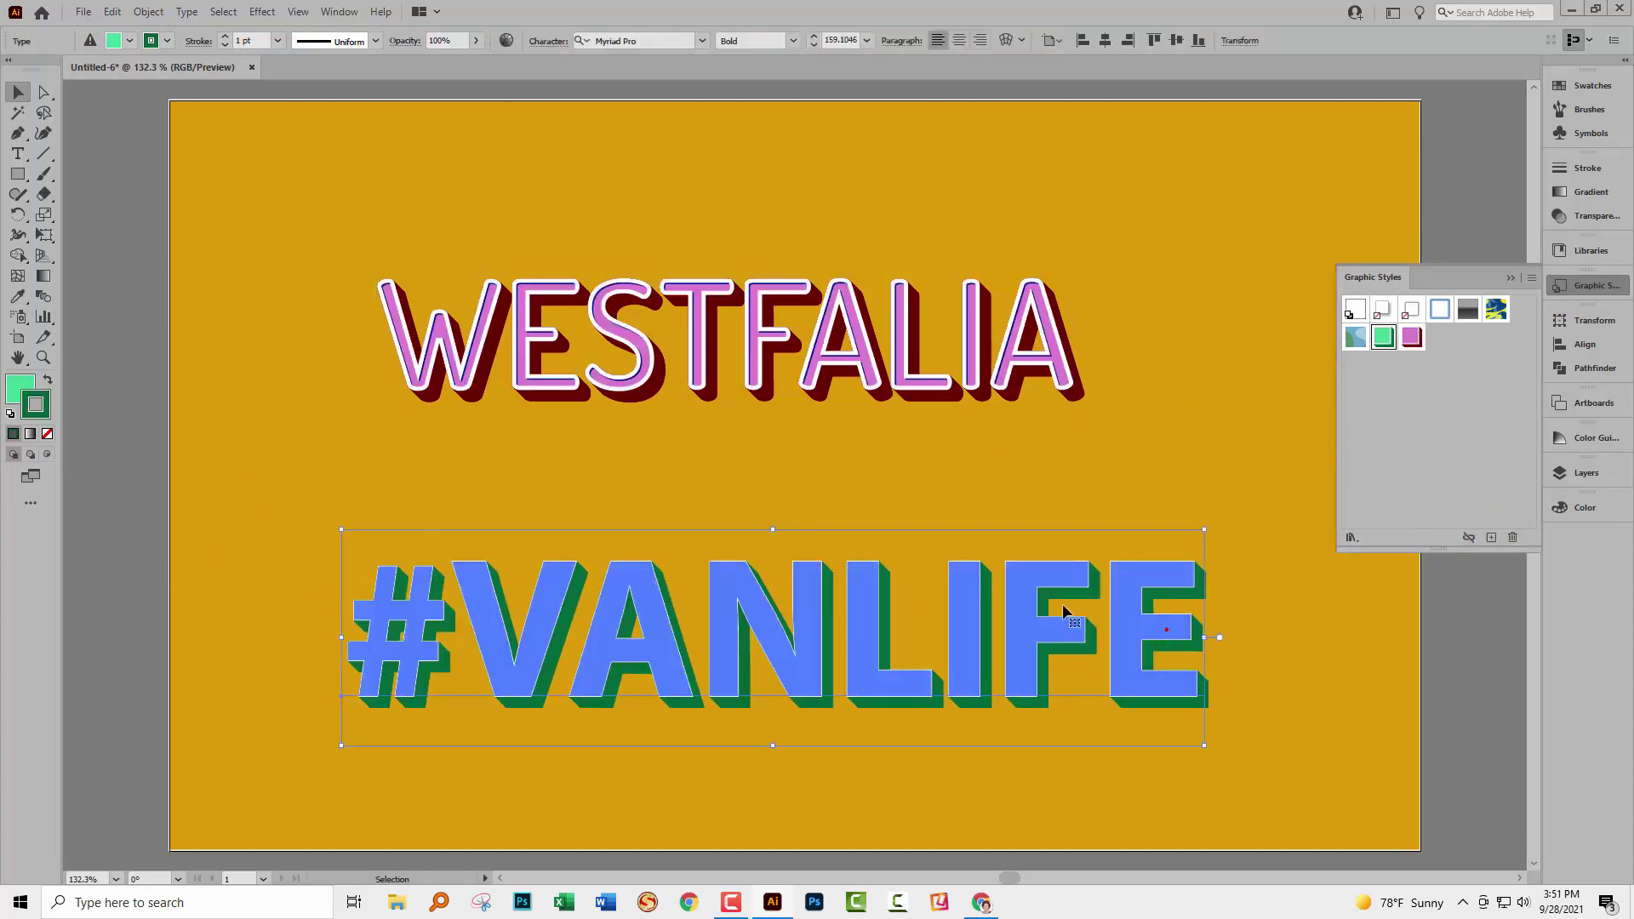
left_click(1412, 338)
left_click(1334, 617)
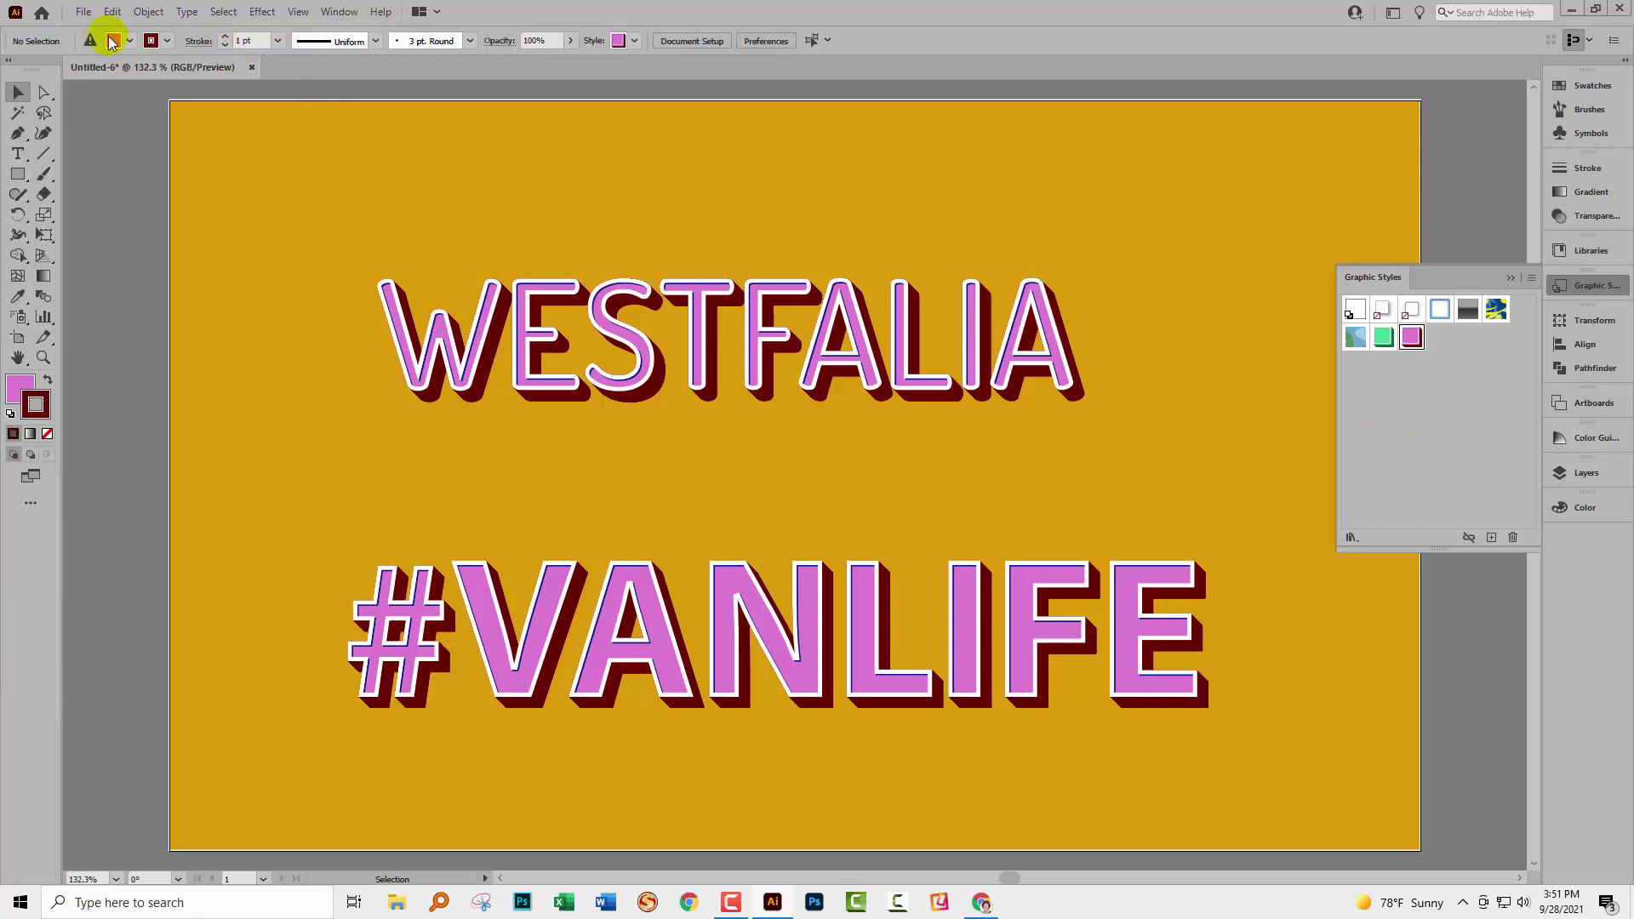
- Create a new blank document with File > New
left_click(83, 12)
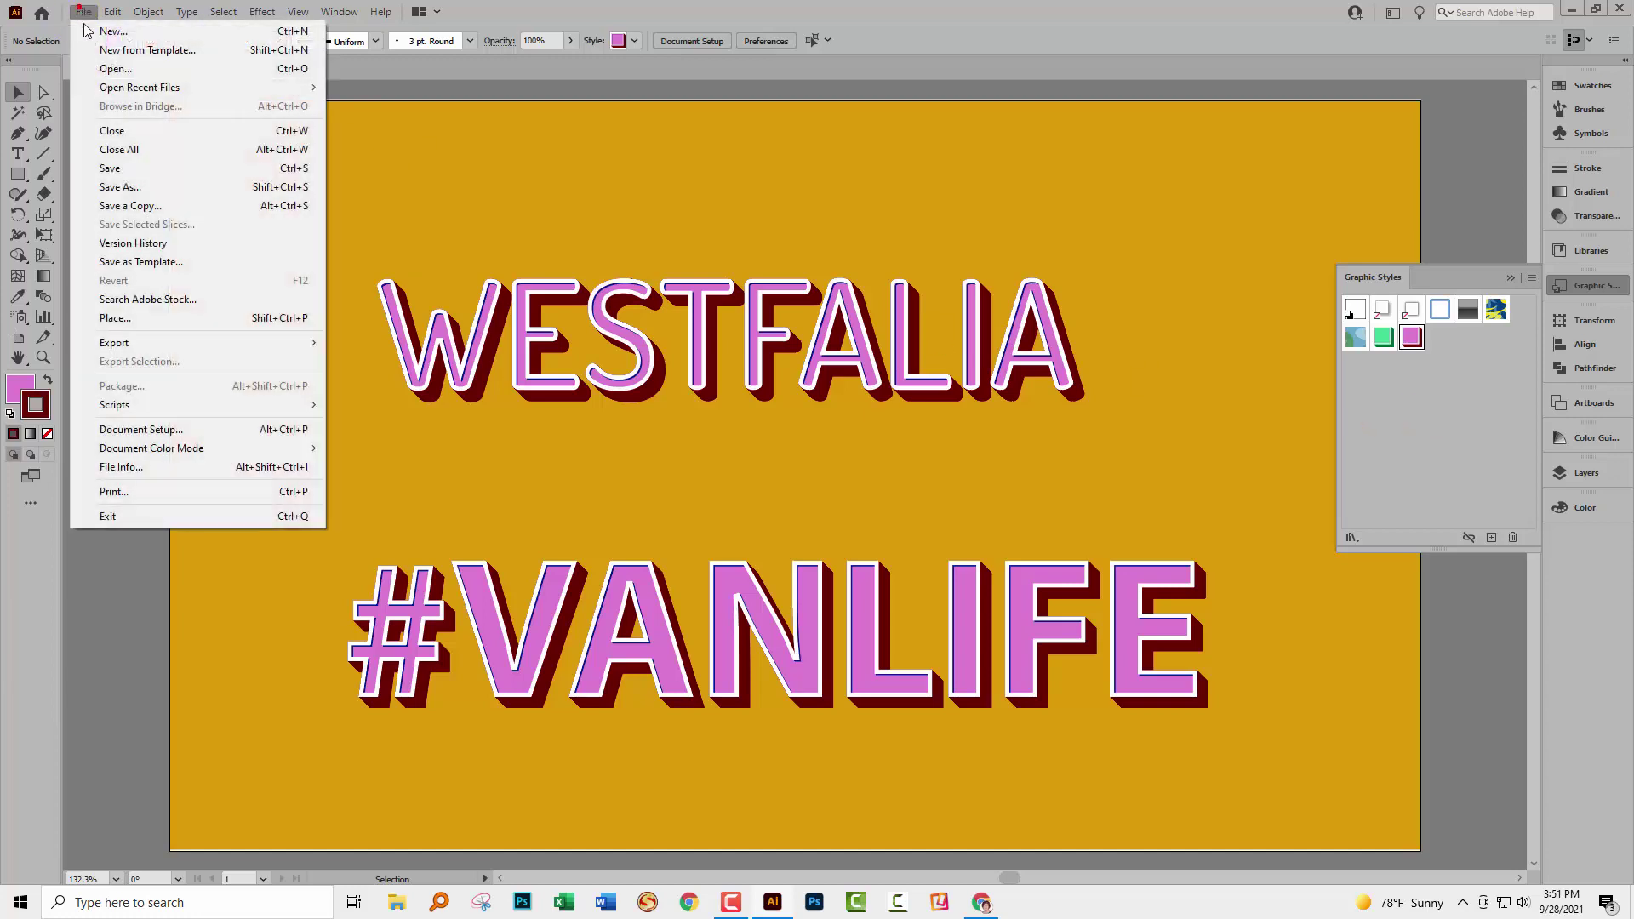
left_click(110, 32)
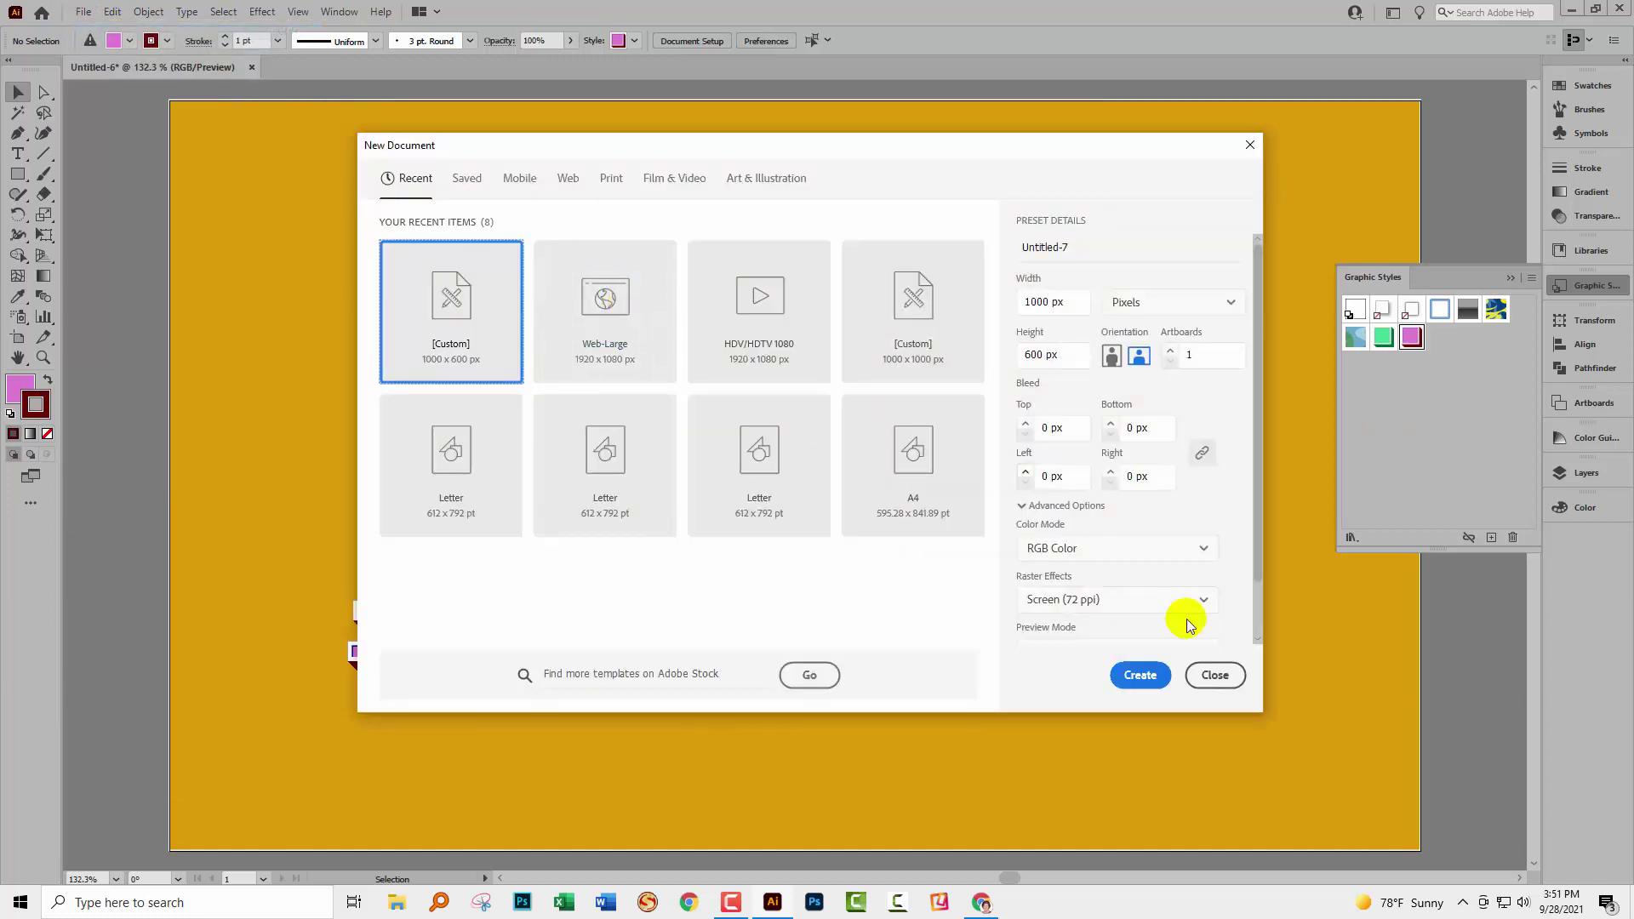
left_click(1132, 674)
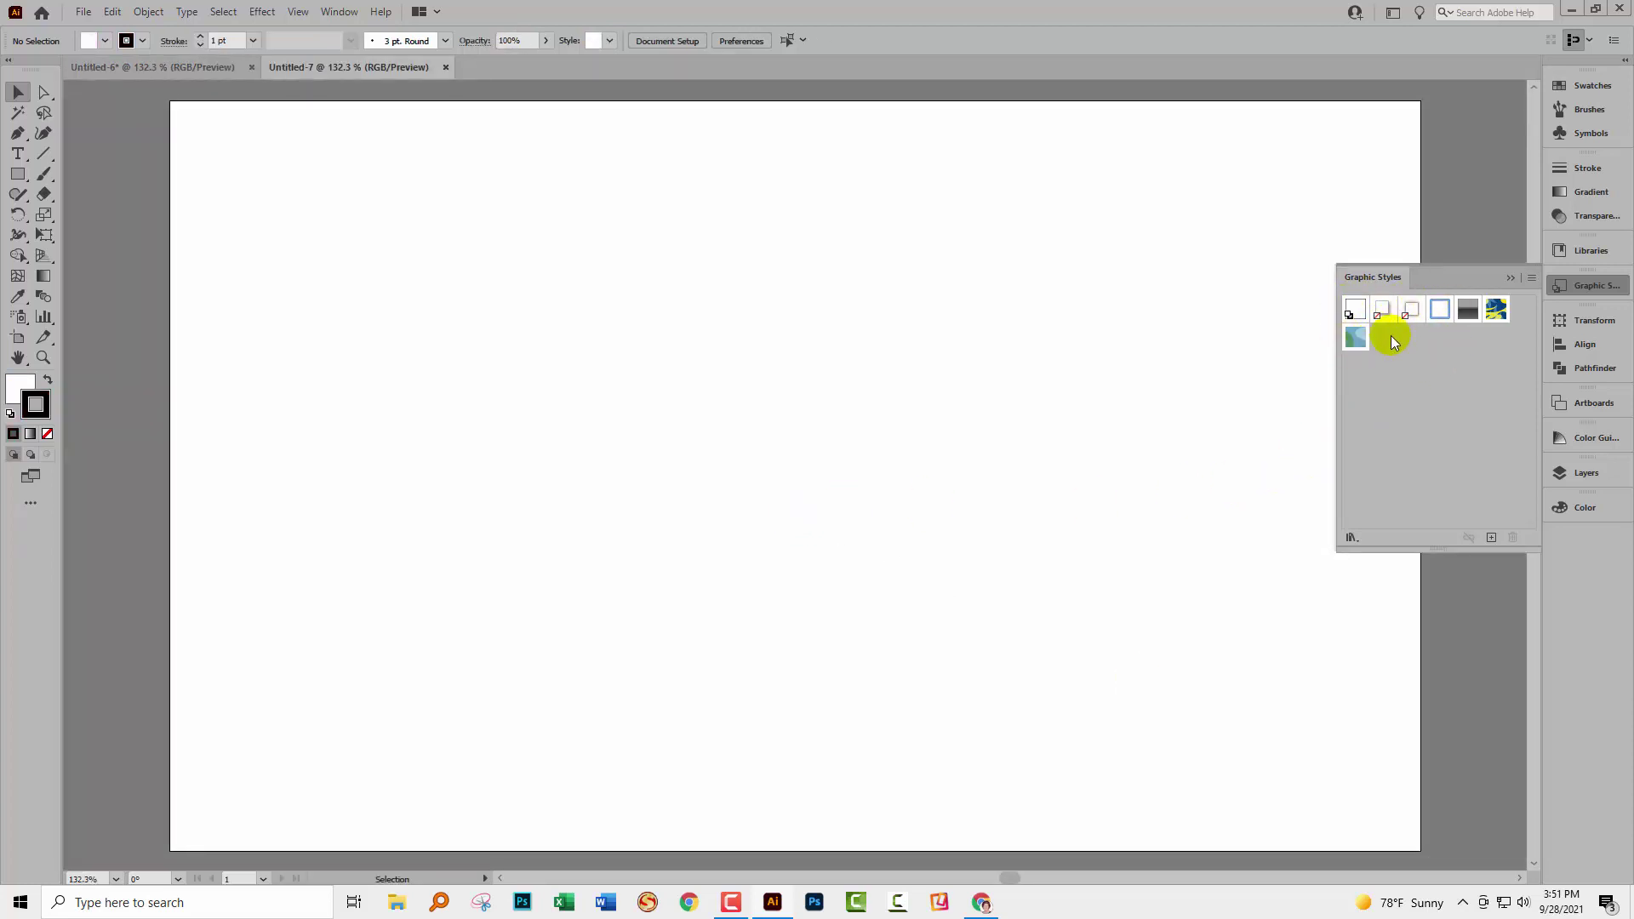
- From the WESTFALIA document, save the graphic styles as a named user-defined style library
left_click(156, 62)
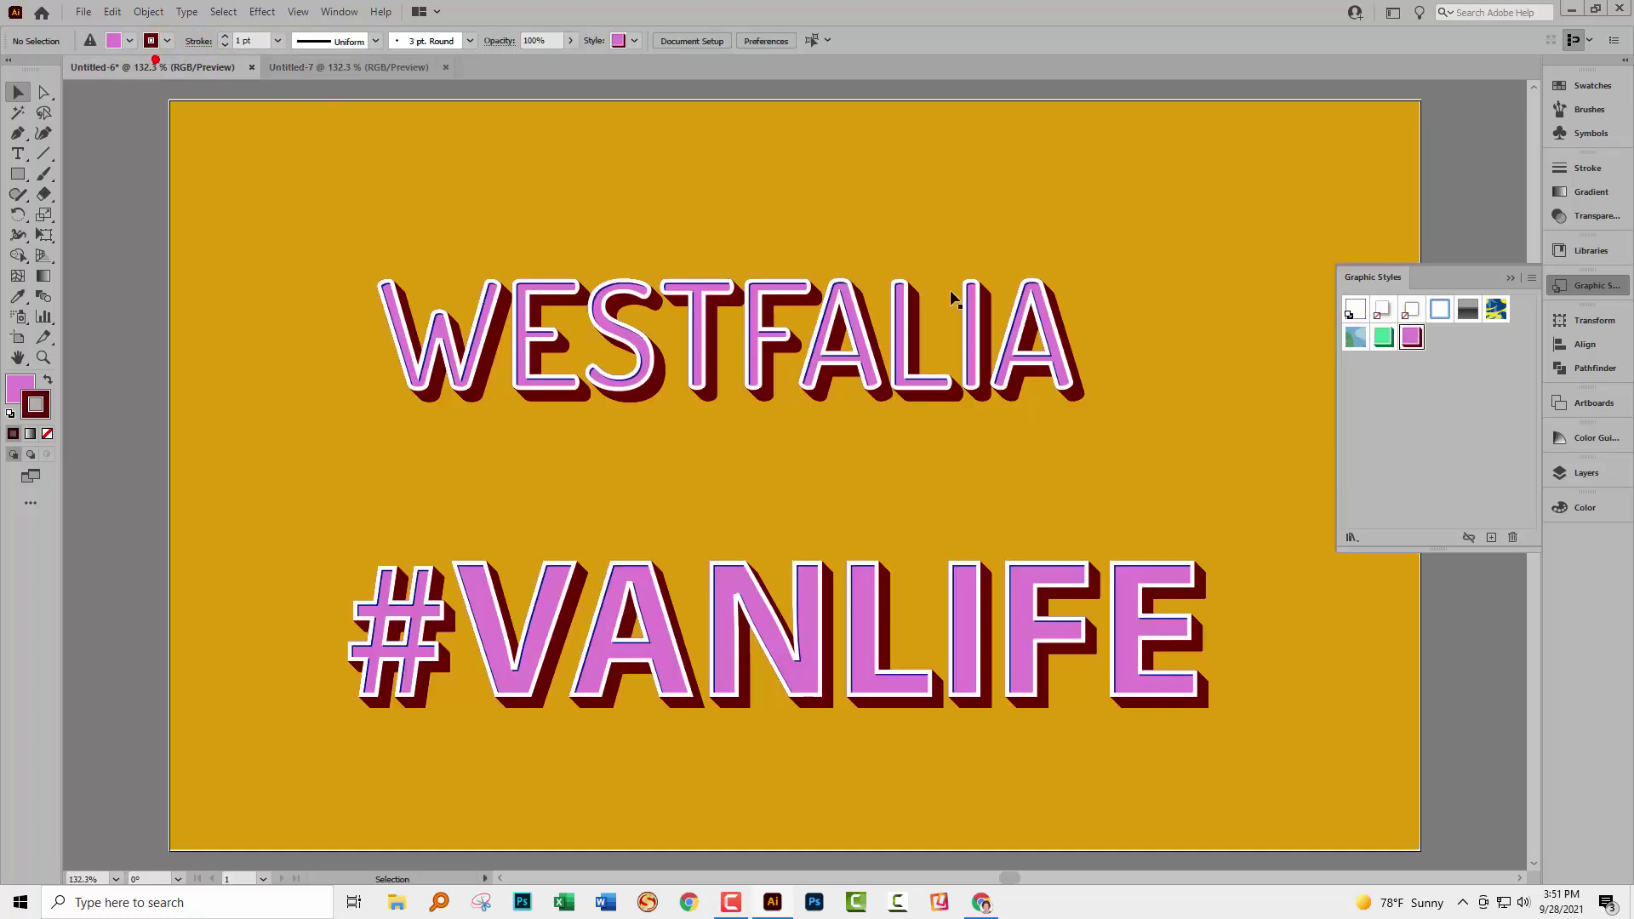
left_click(1531, 278)
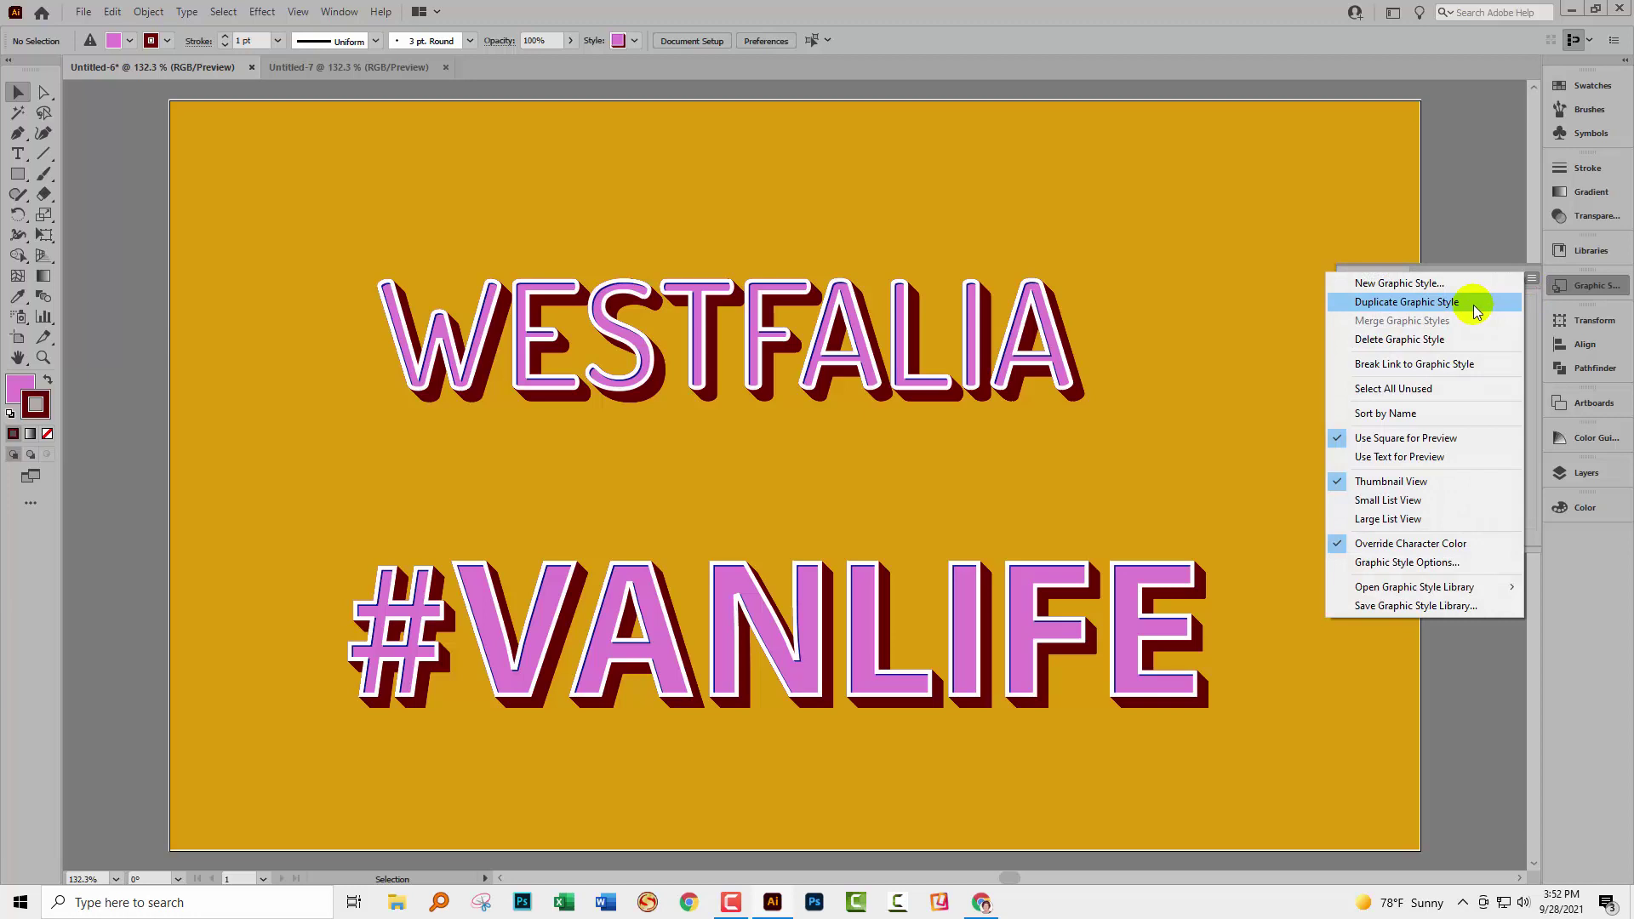
left_click(1400, 606)
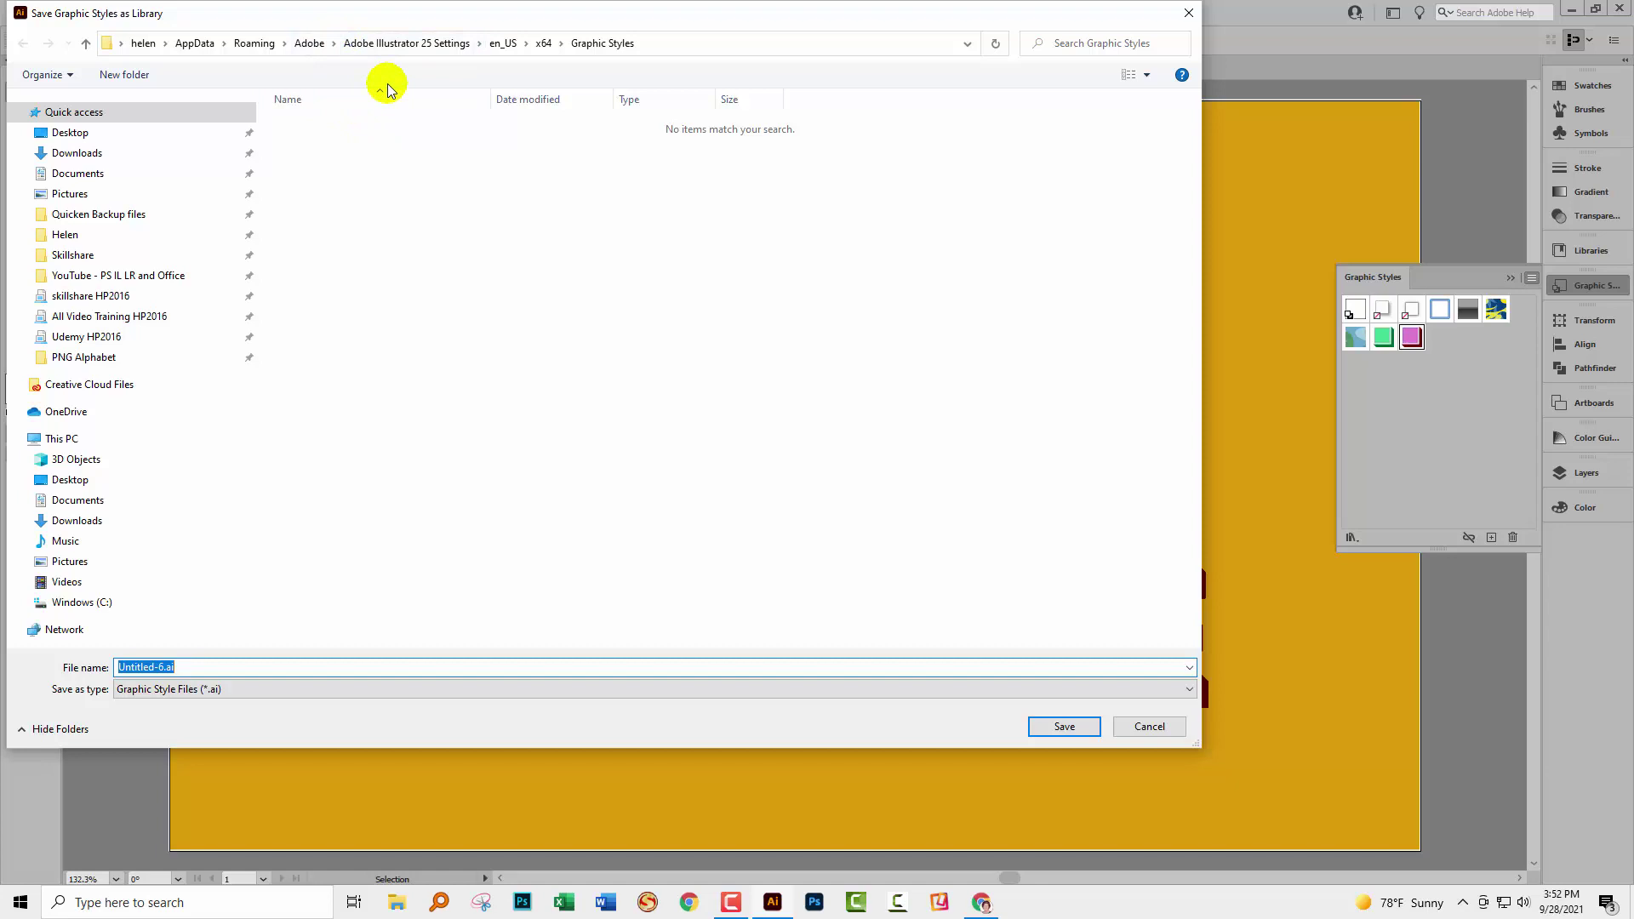
type("HELEN")
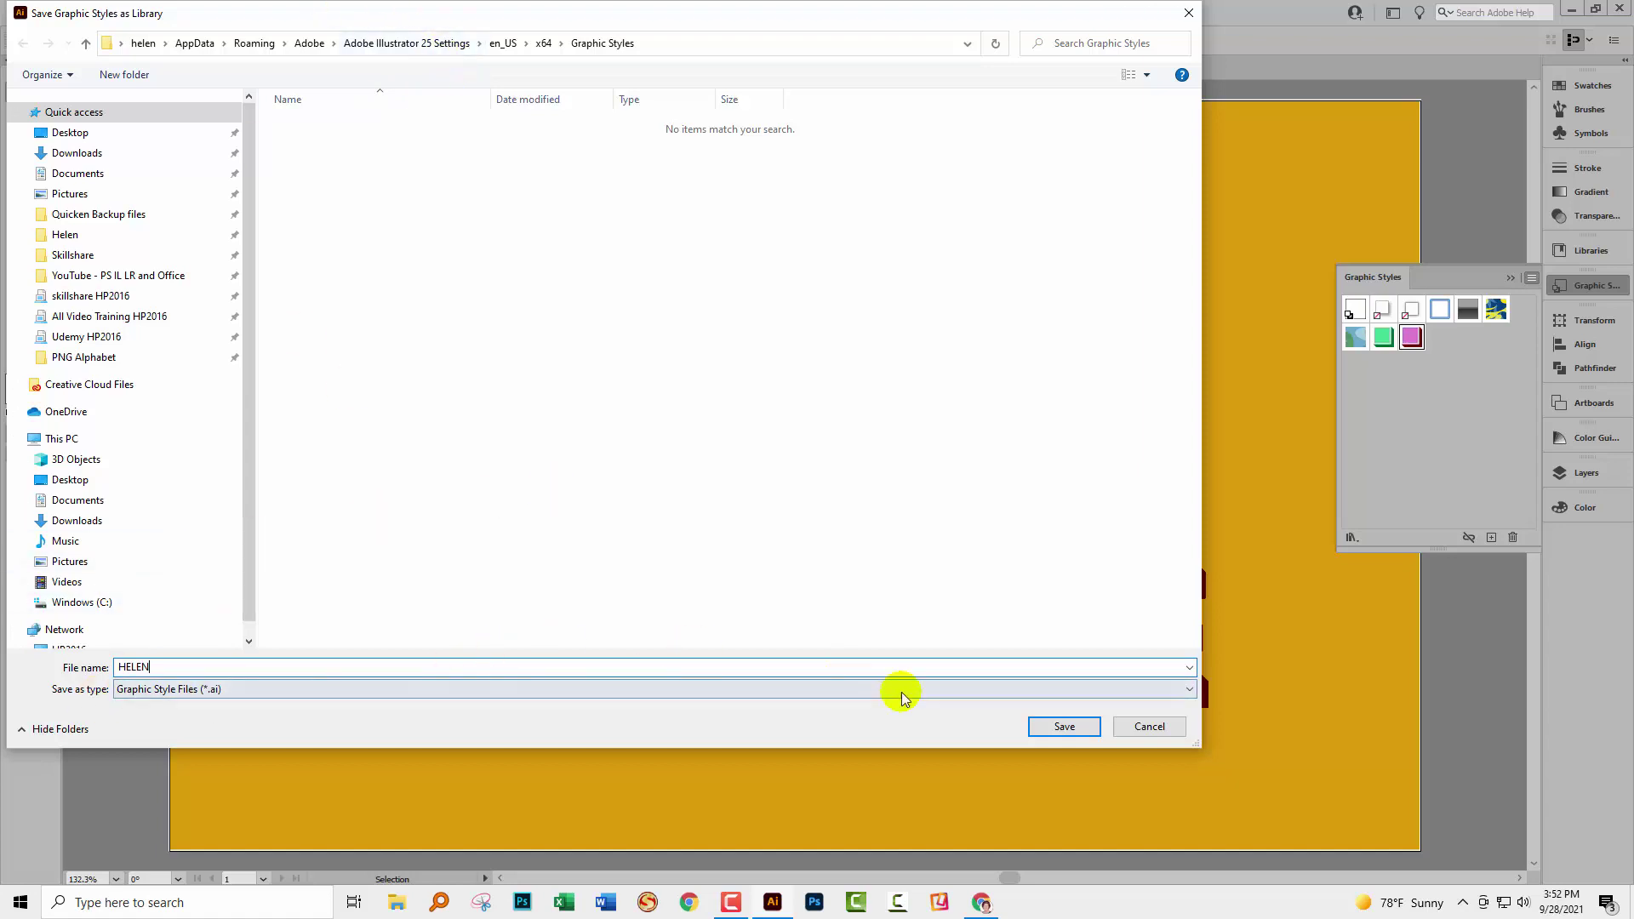
left_click(1061, 725)
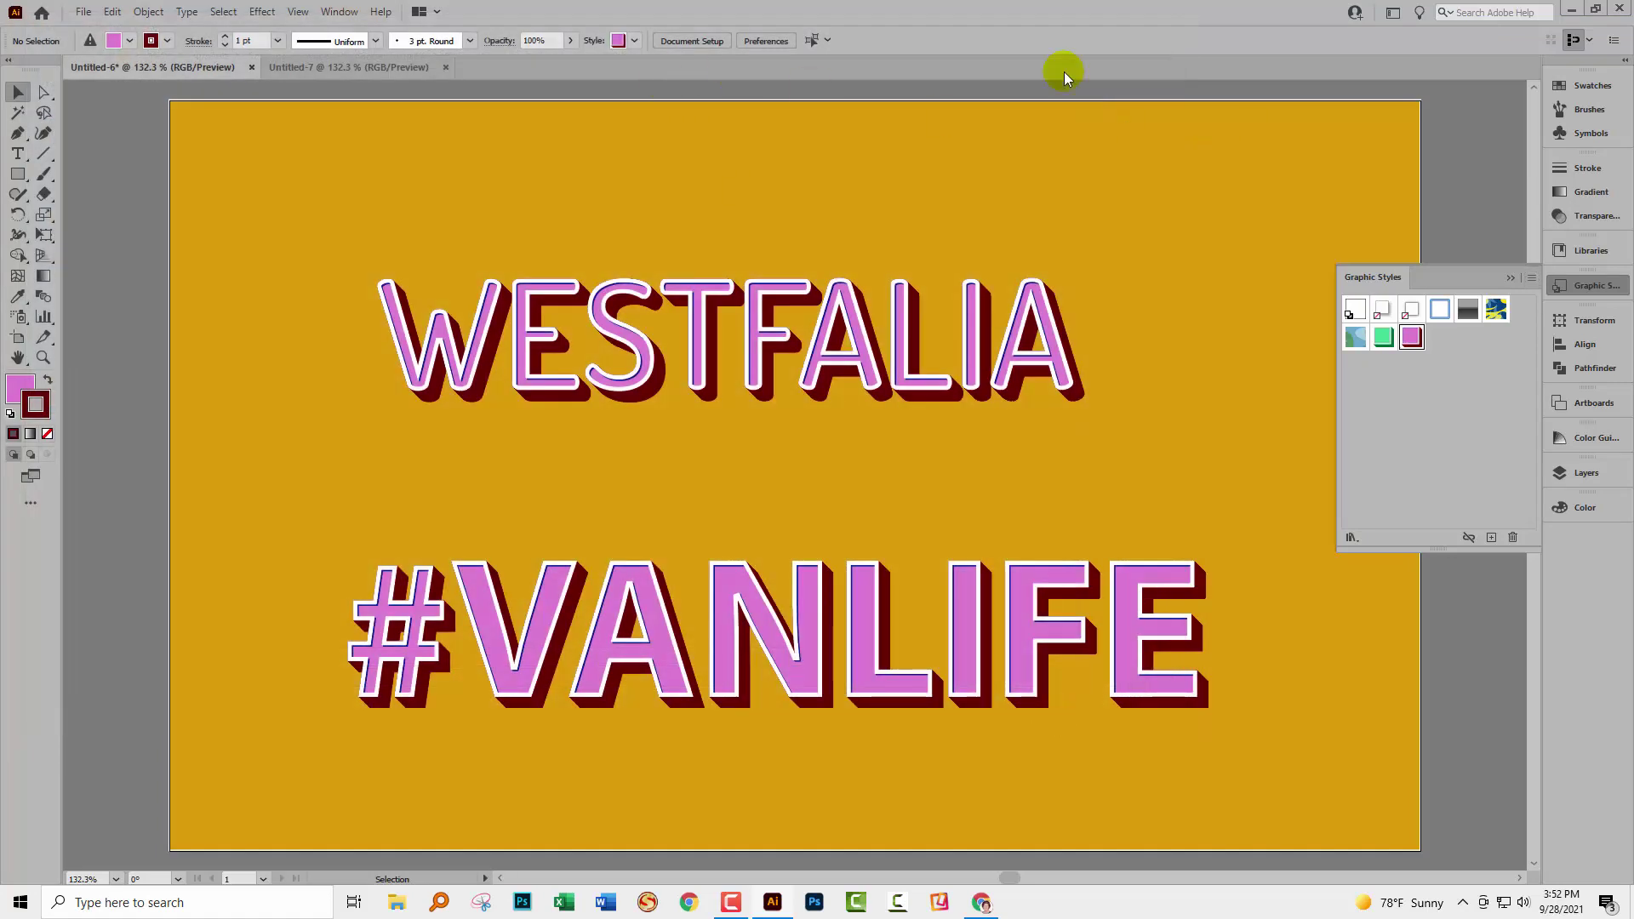
- In the new document, open the saved user-defined graphic style library
left_click(294, 68)
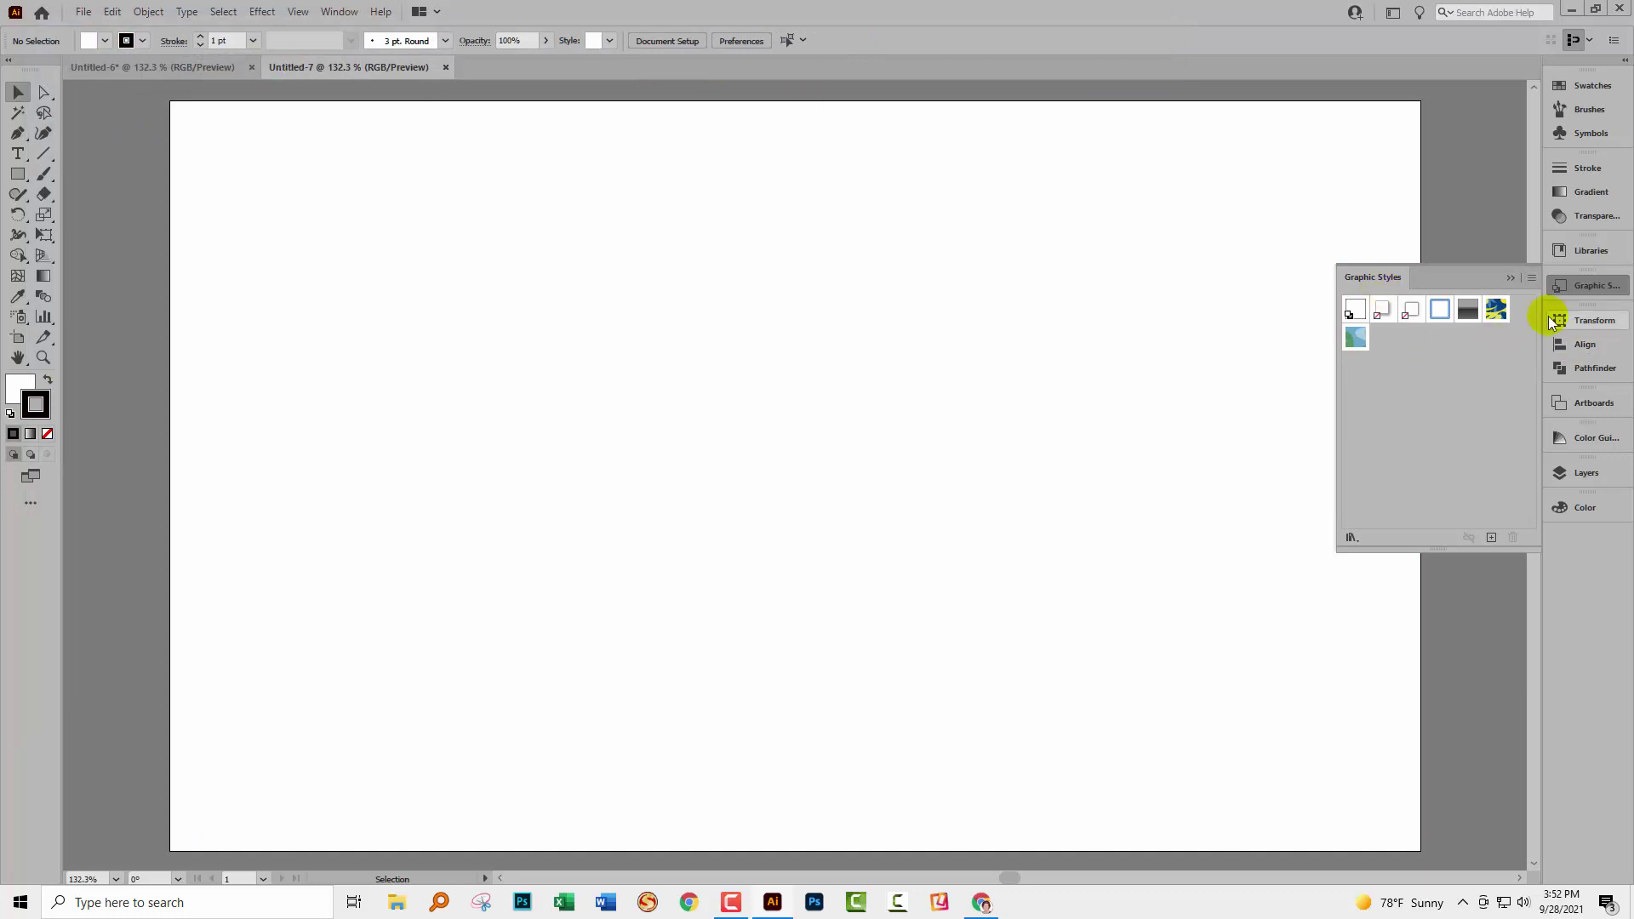
left_click(1533, 271)
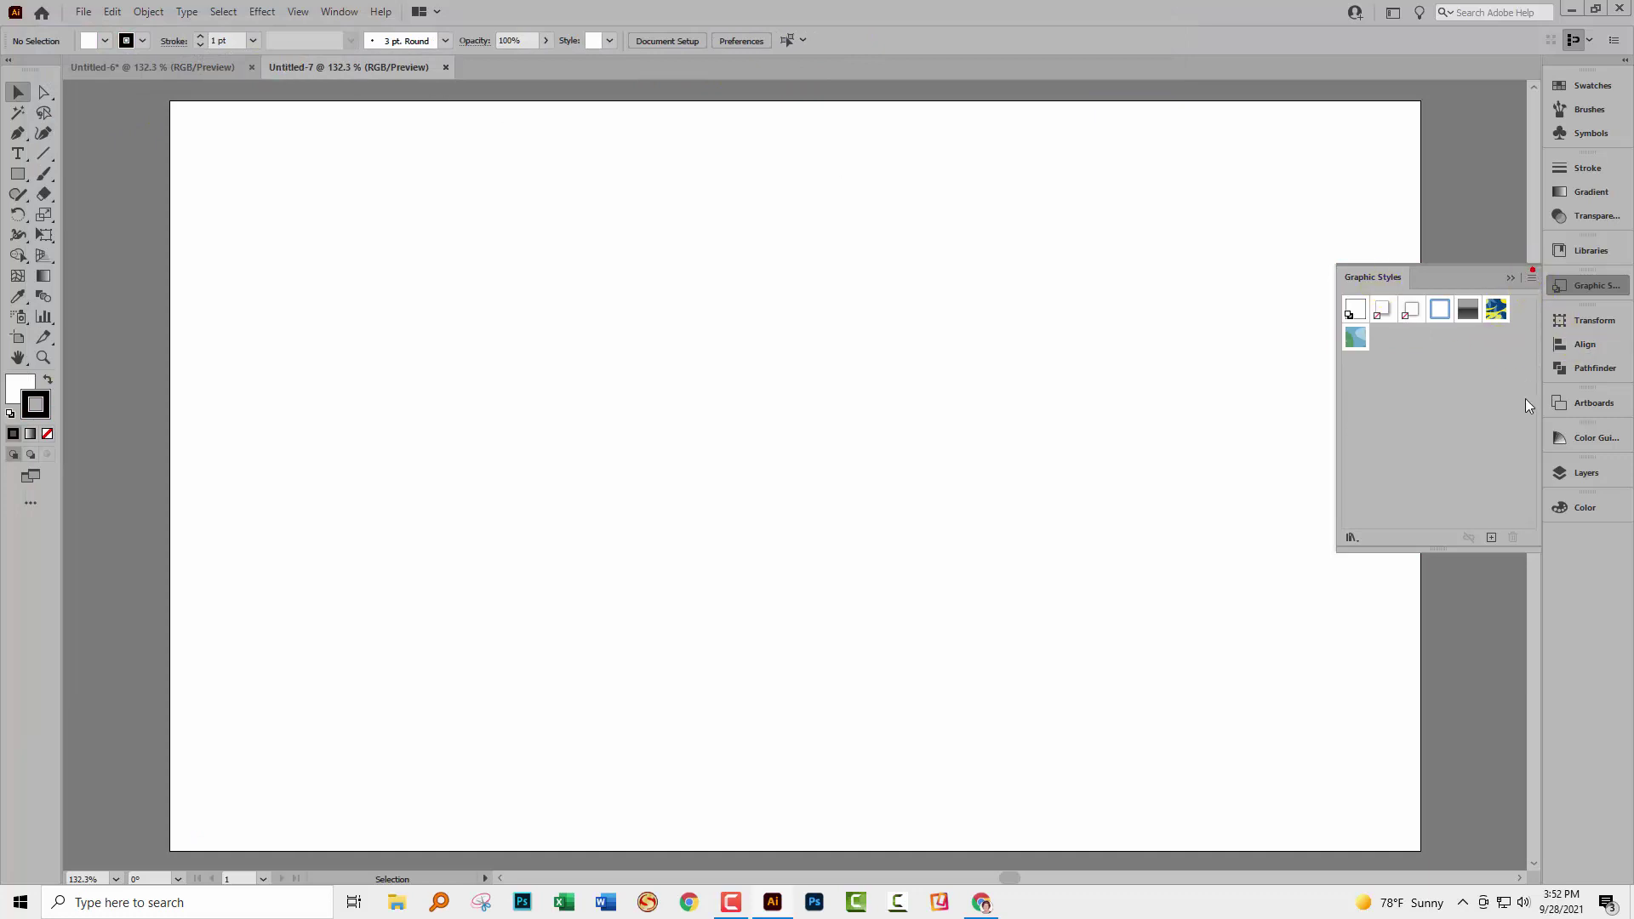
left_click(1532, 278)
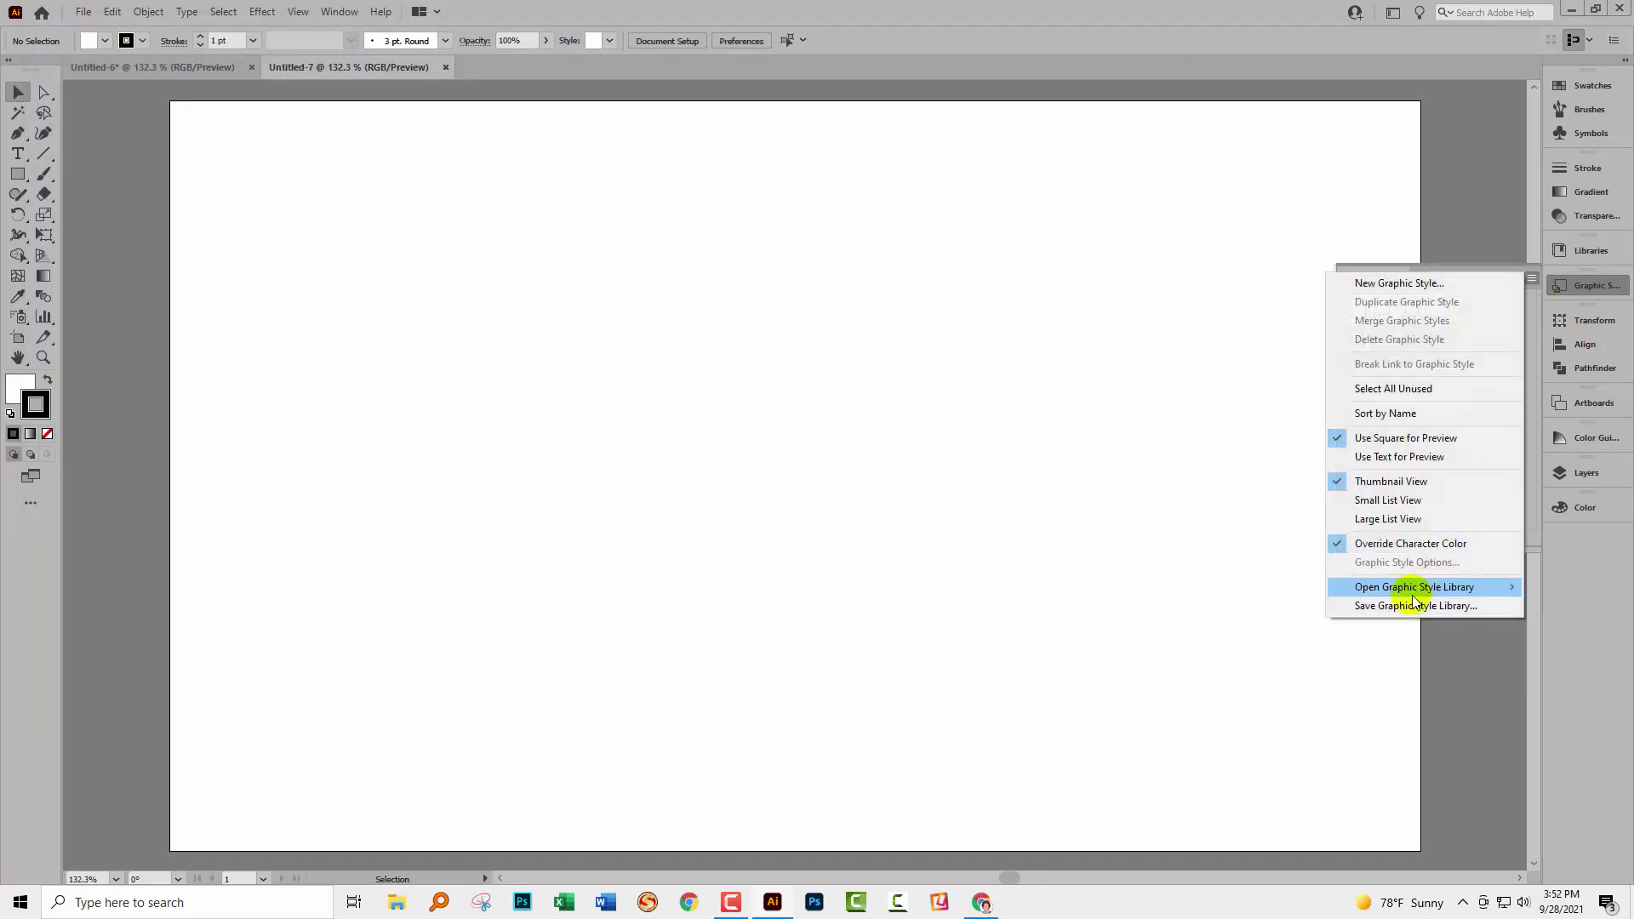
mouse_move(1412, 593)
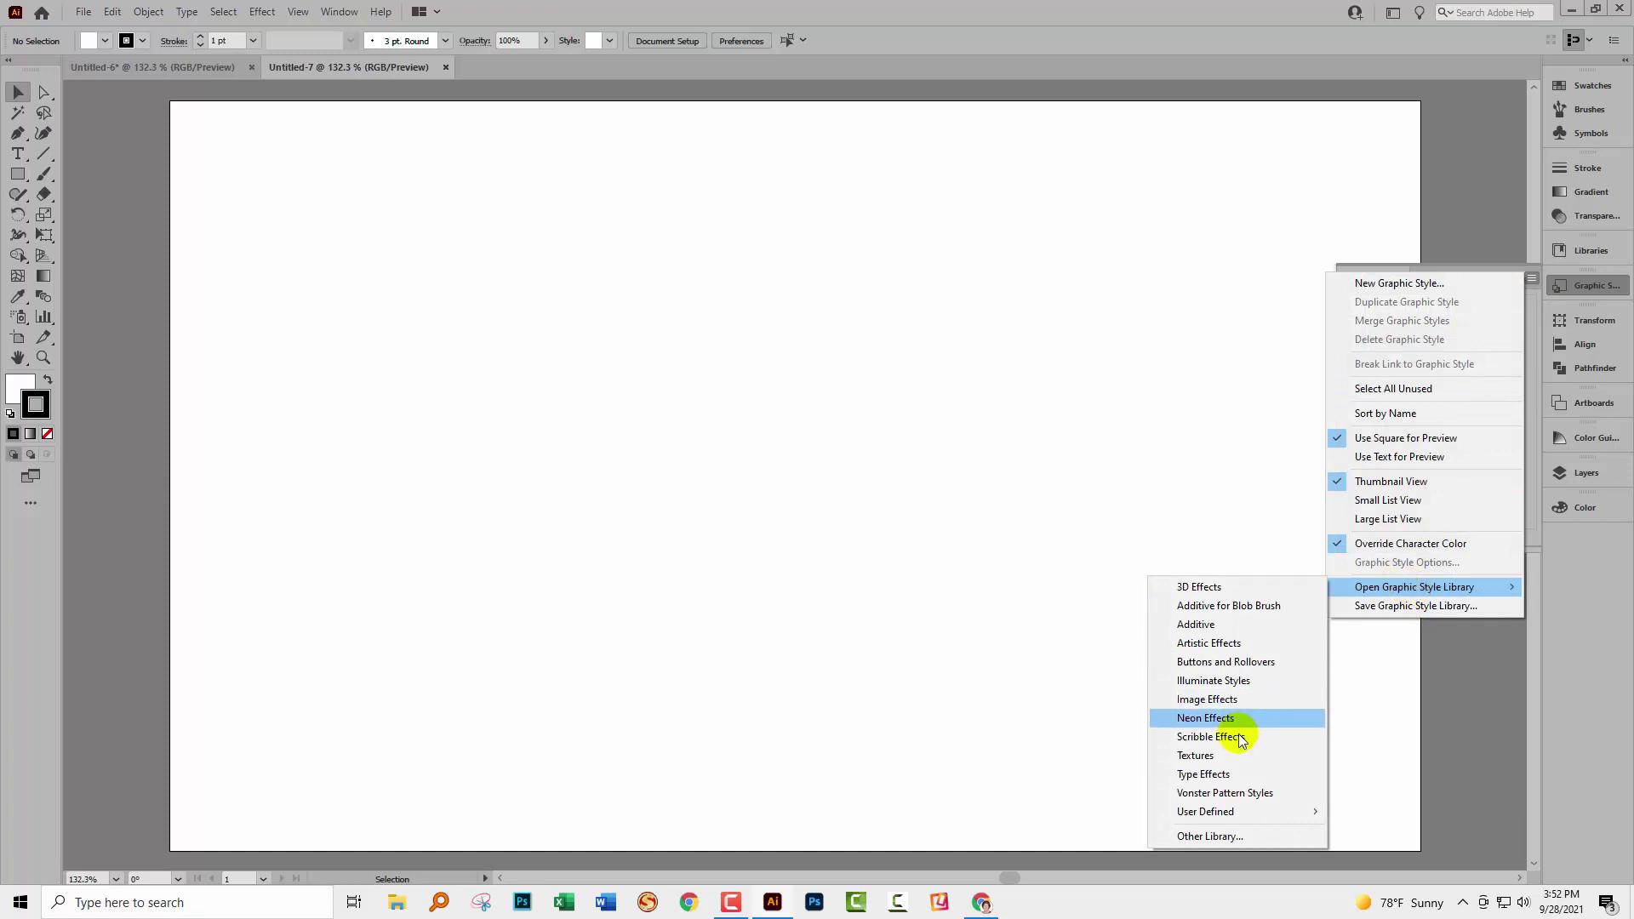
mouse_move(1209, 809)
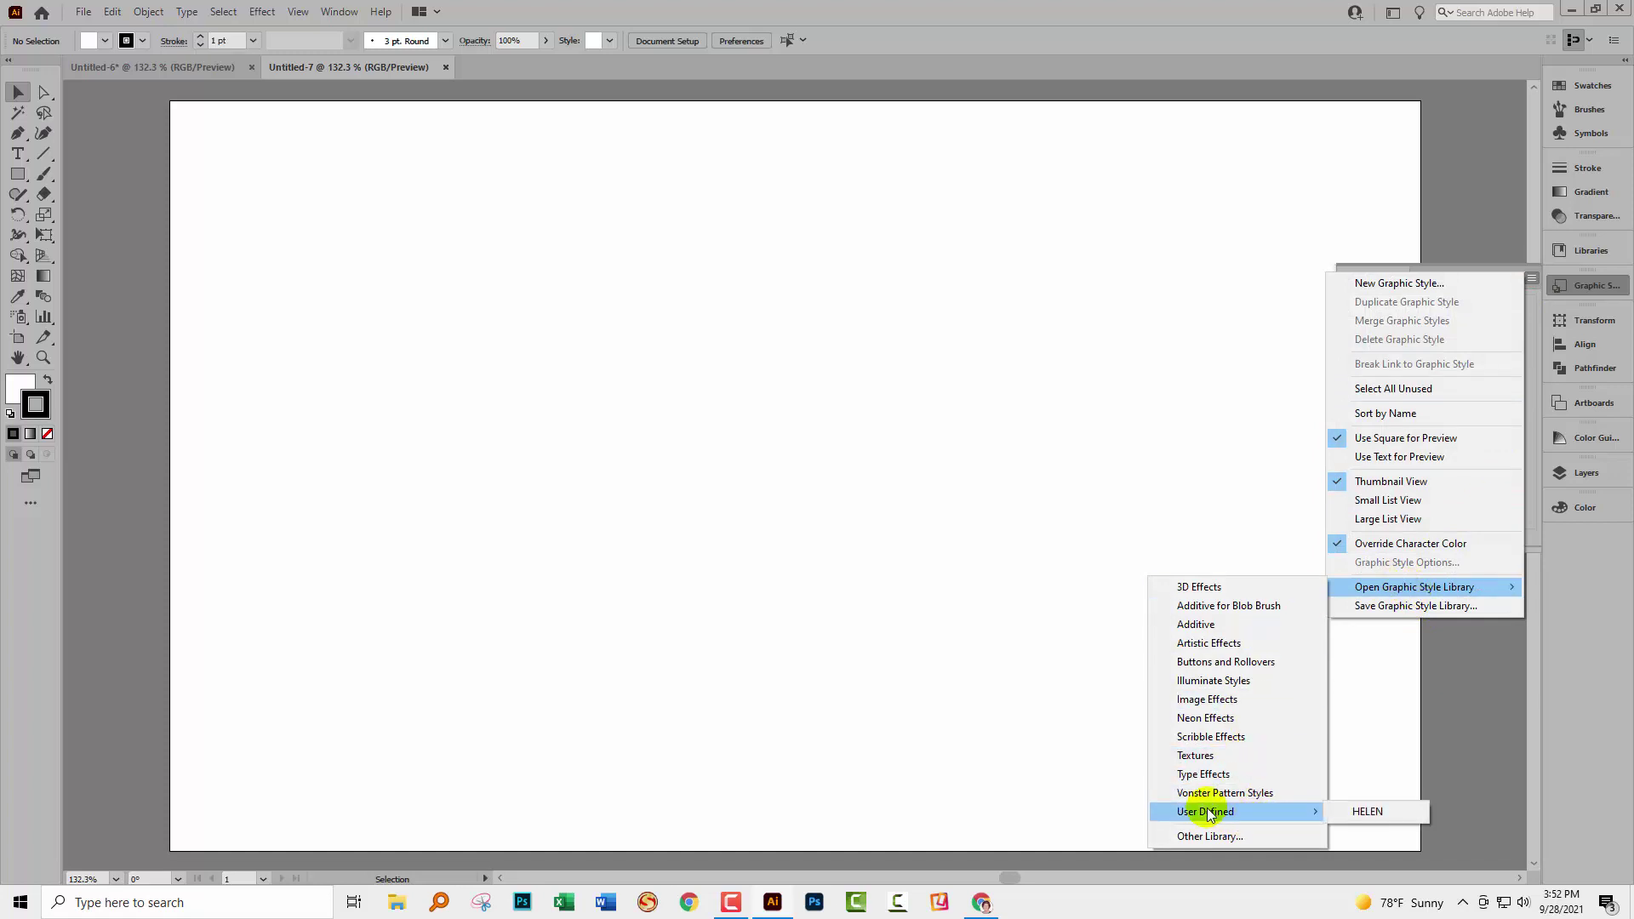
left_click(1365, 812)
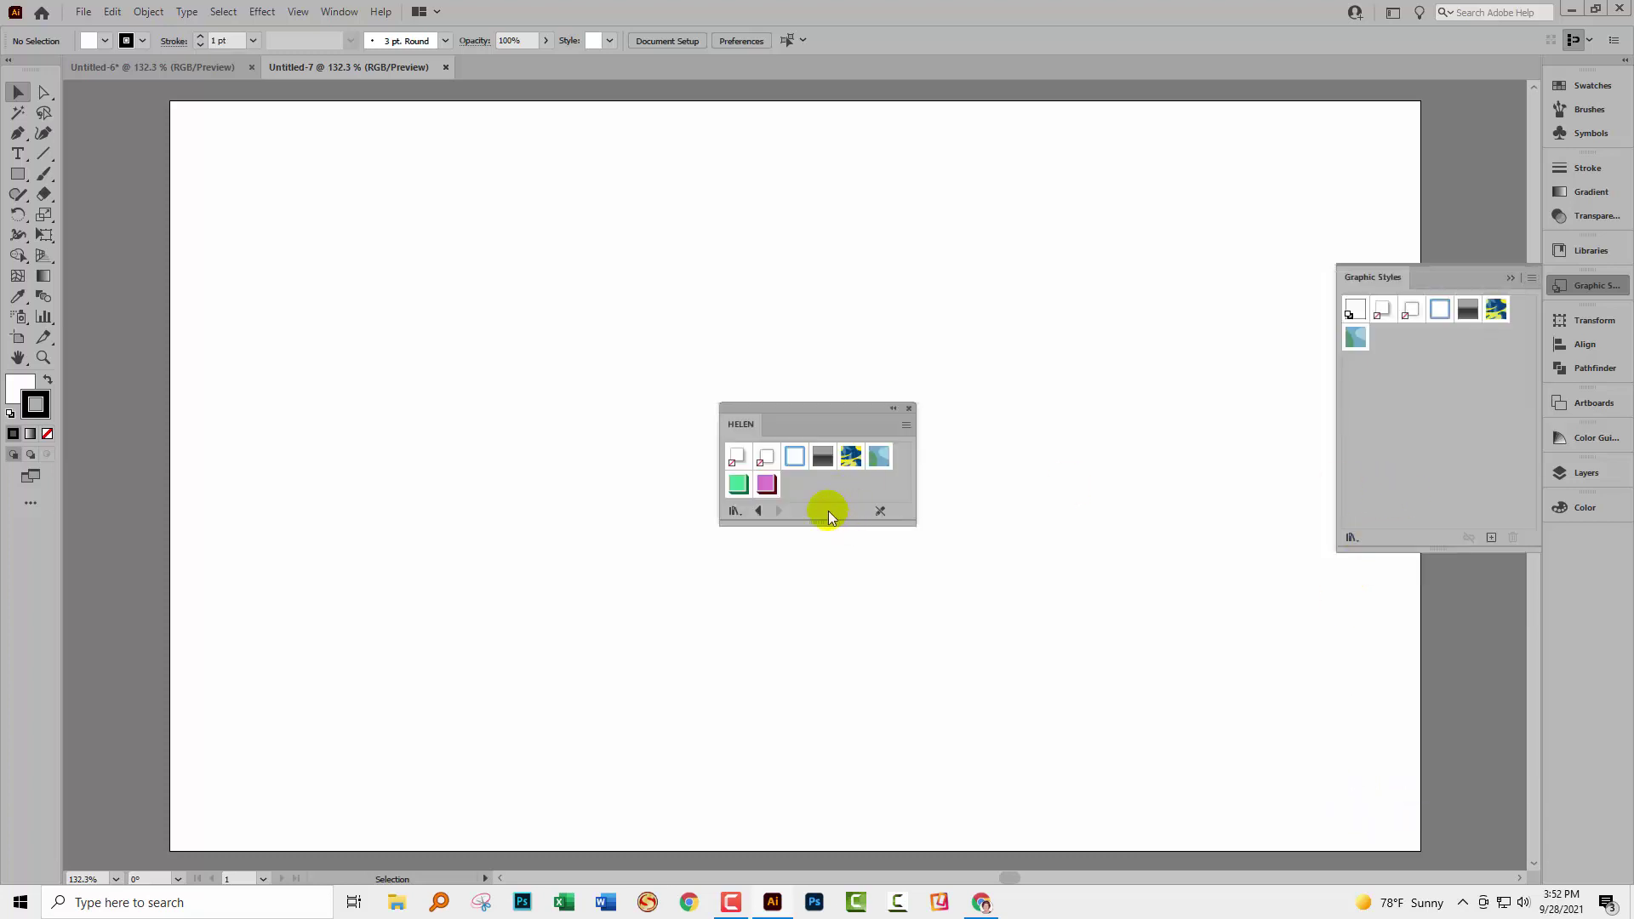
- Add the pink and green styles to Untitled-7 and start a text object on the artboard
left_click(766, 484)
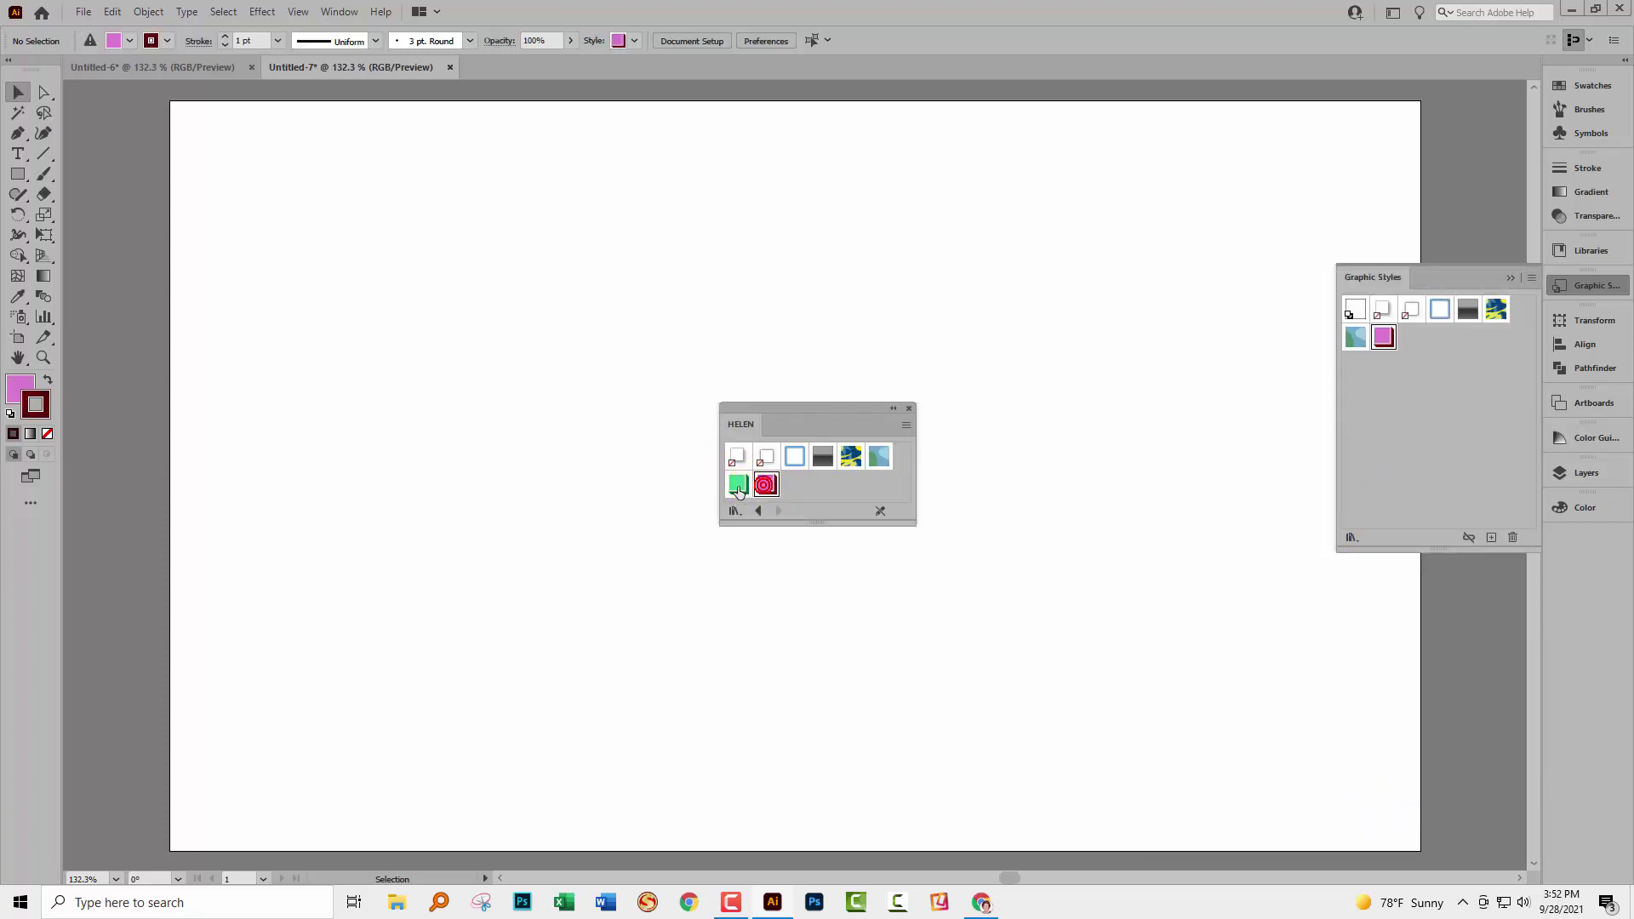
left_click(738, 483)
left_click(909, 411)
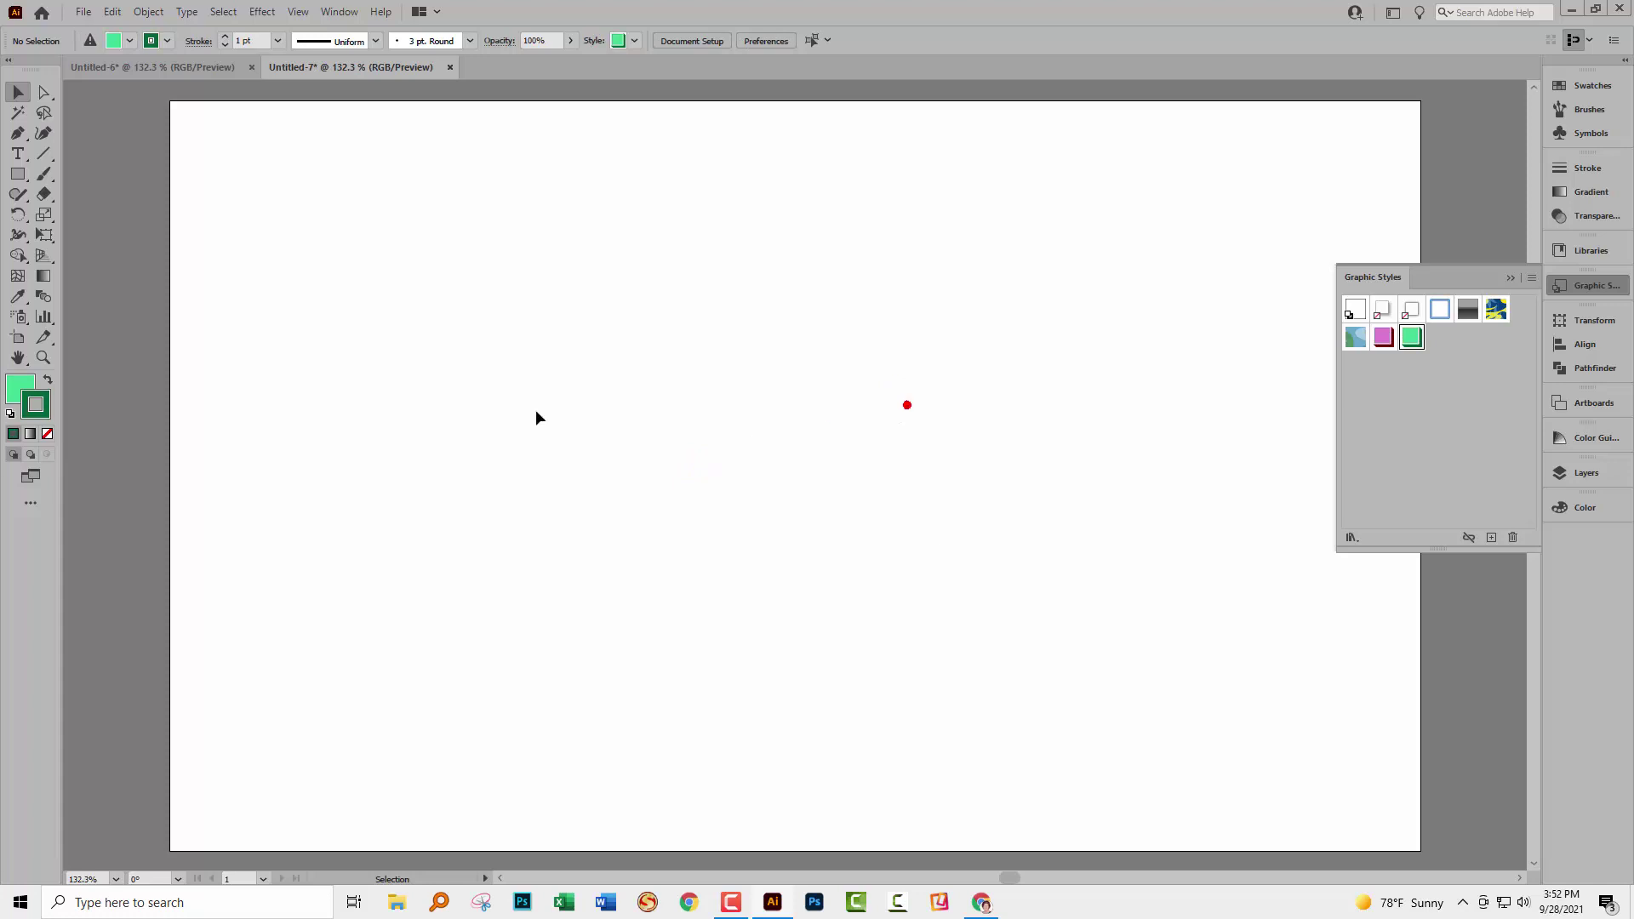
left_click(18, 153)
- Set the Lorem ipsum text's font size to 120 pt
left_click(636, 380)
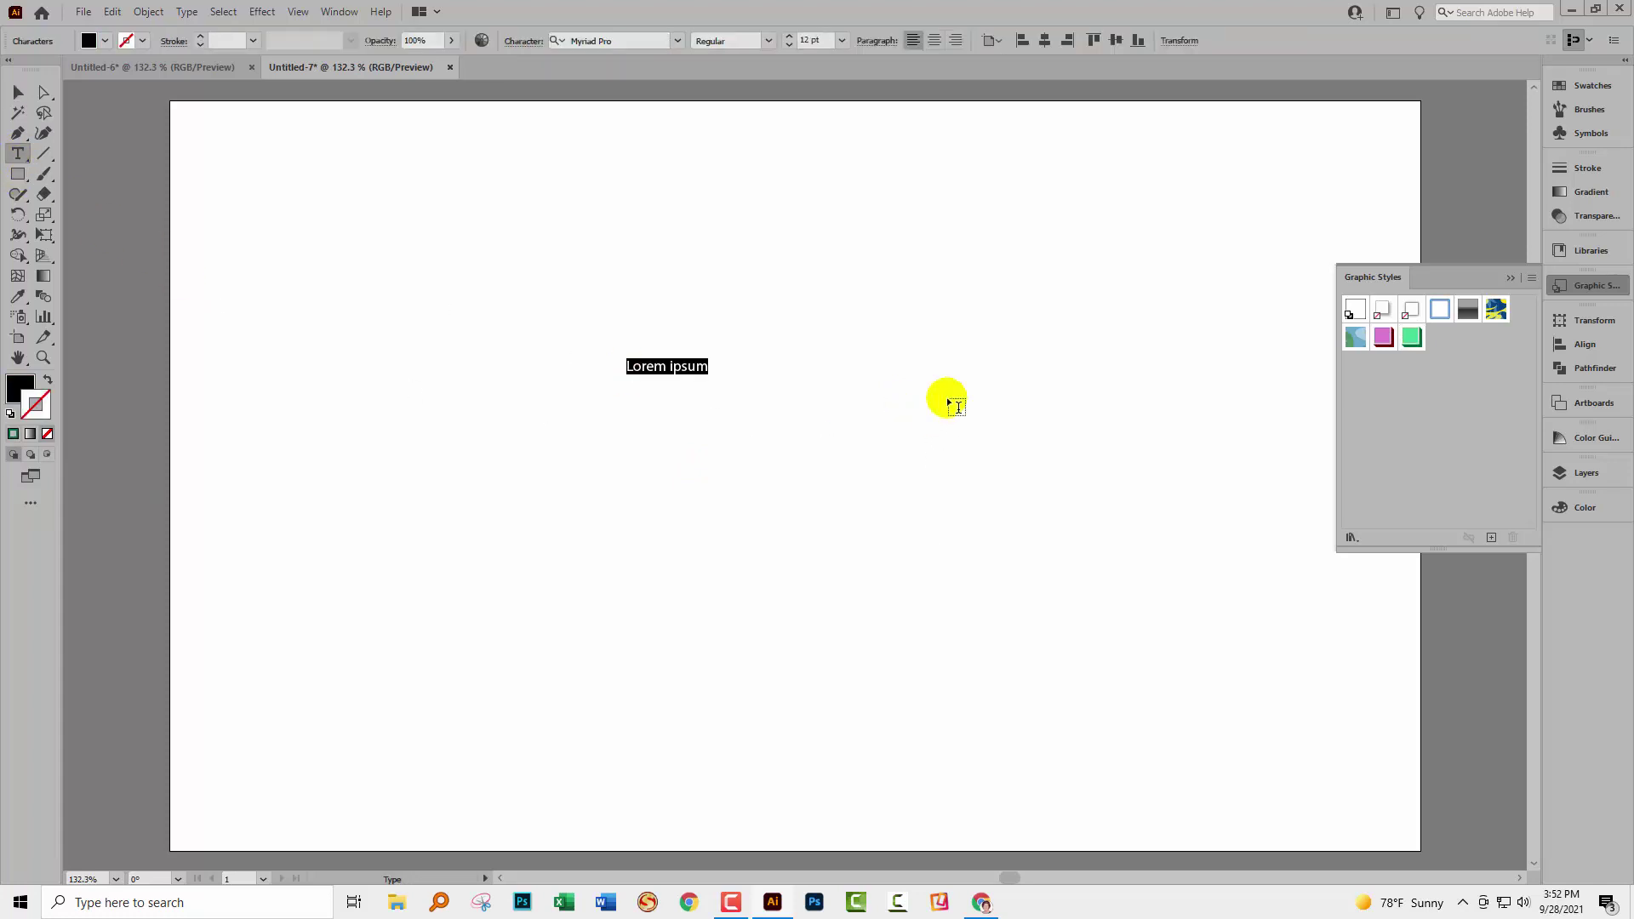
left_click(822, 40)
type("120")
key("Return")
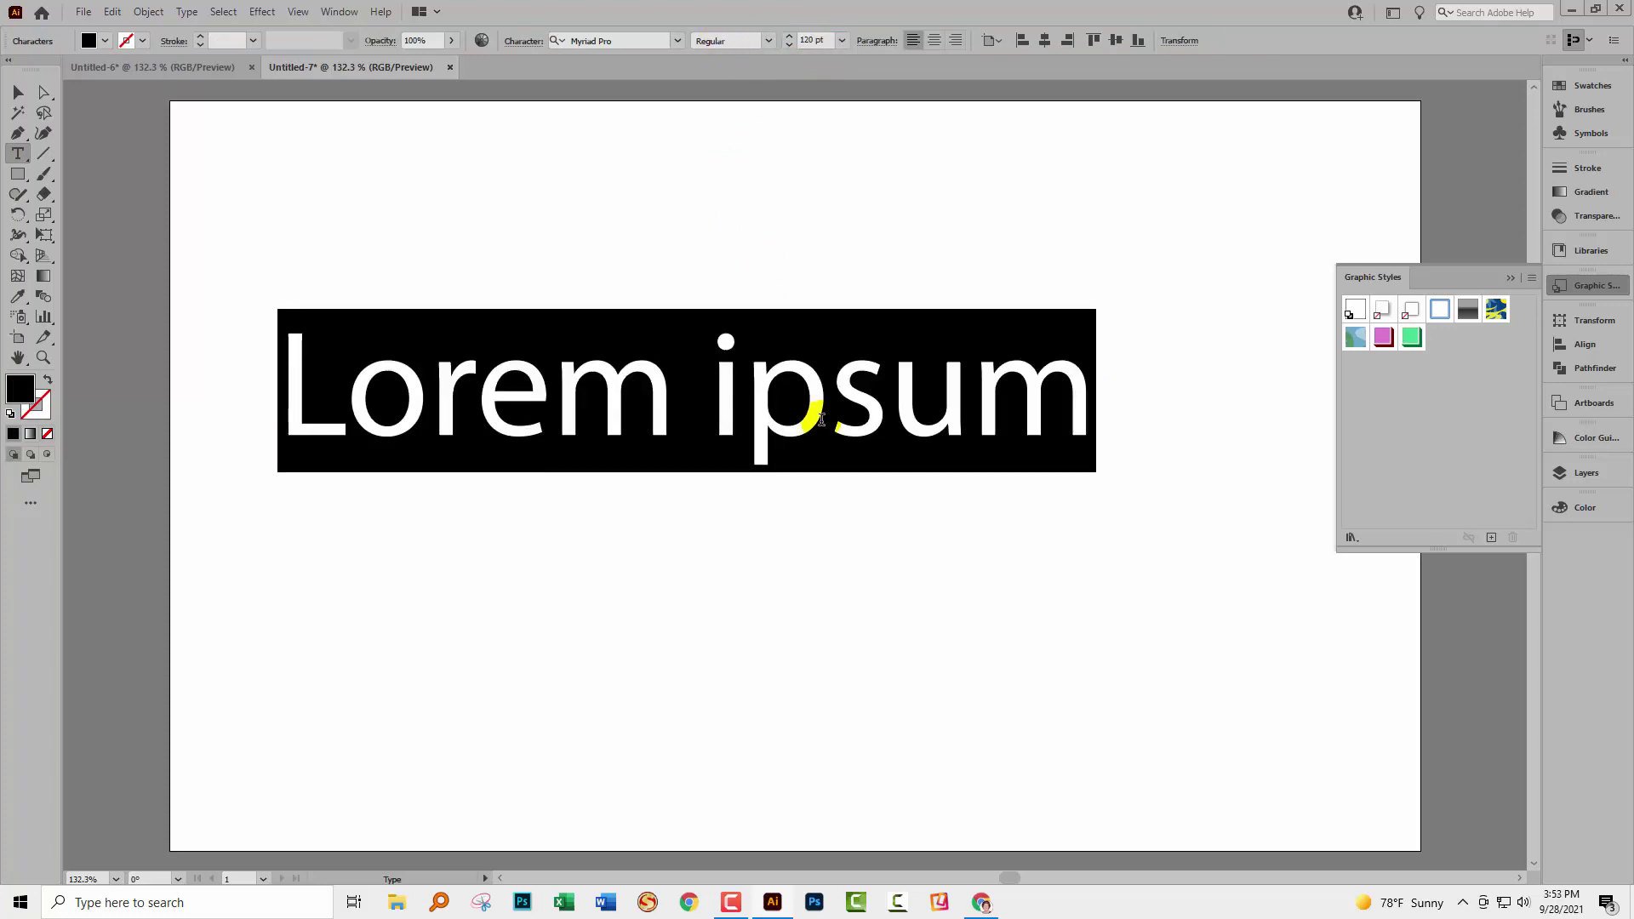
- Apply the pink, dark-red-shadow graphic style to the Lorem ipsum text object
left_click(18, 91)
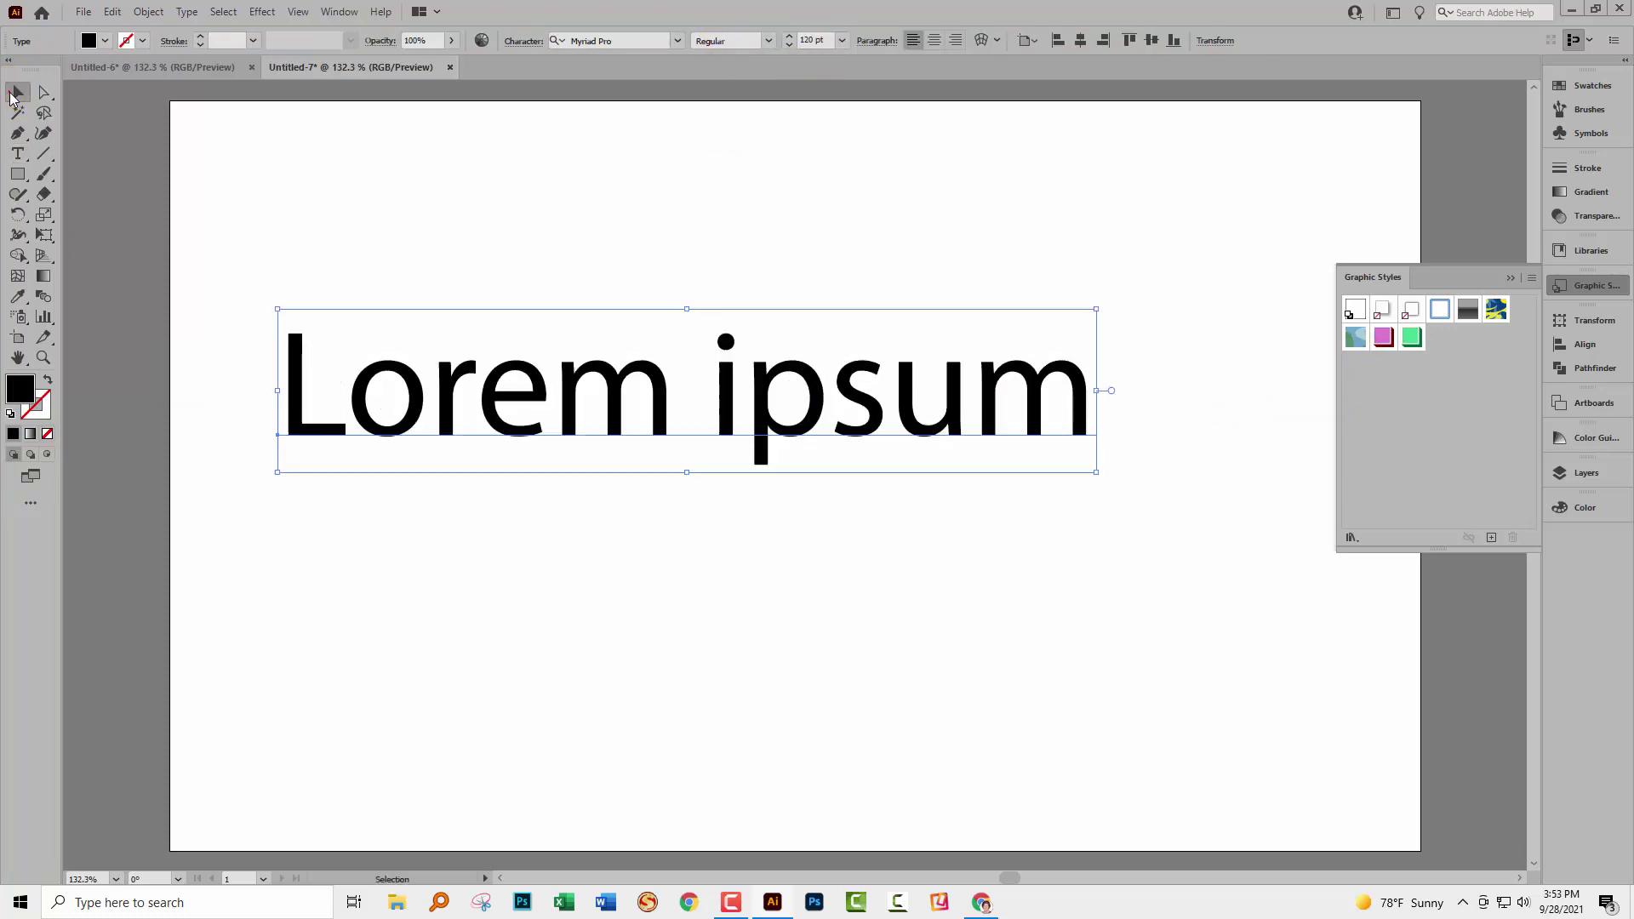
left_click(1384, 337)
left_click(1412, 337)
left_click(1385, 337)
- Replace the e in Lorem with R so the text reads 'LorRm ipsum'
left_click(19, 156)
left_click(545, 405)
left_click_drag(551, 404, 482, 406)
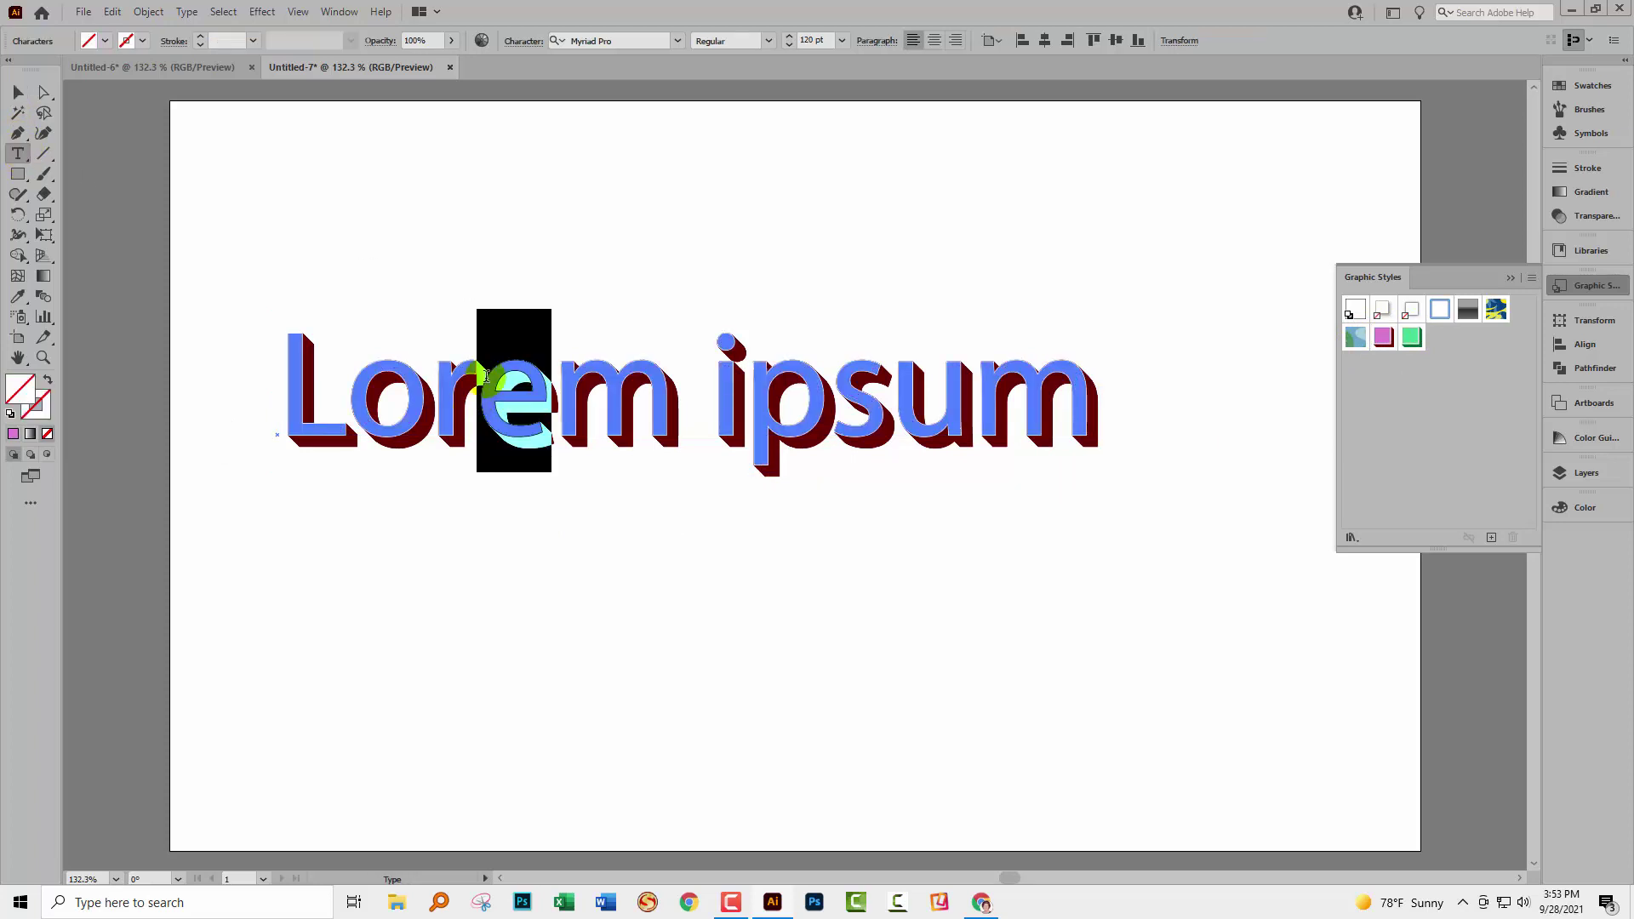
key("BackSpace")
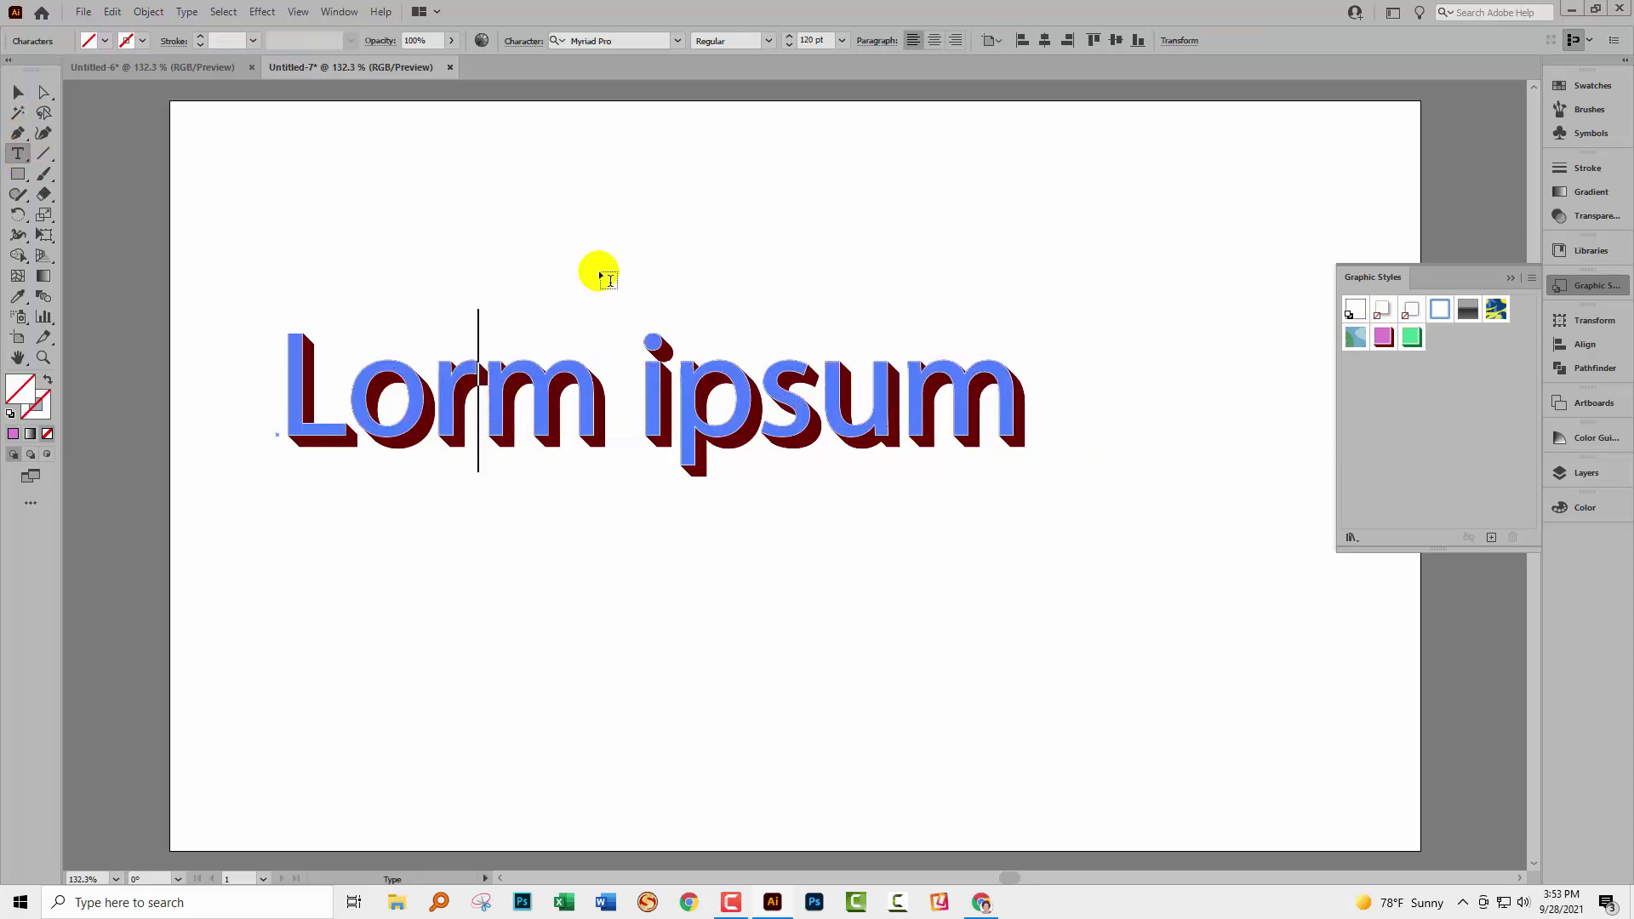
type("R")
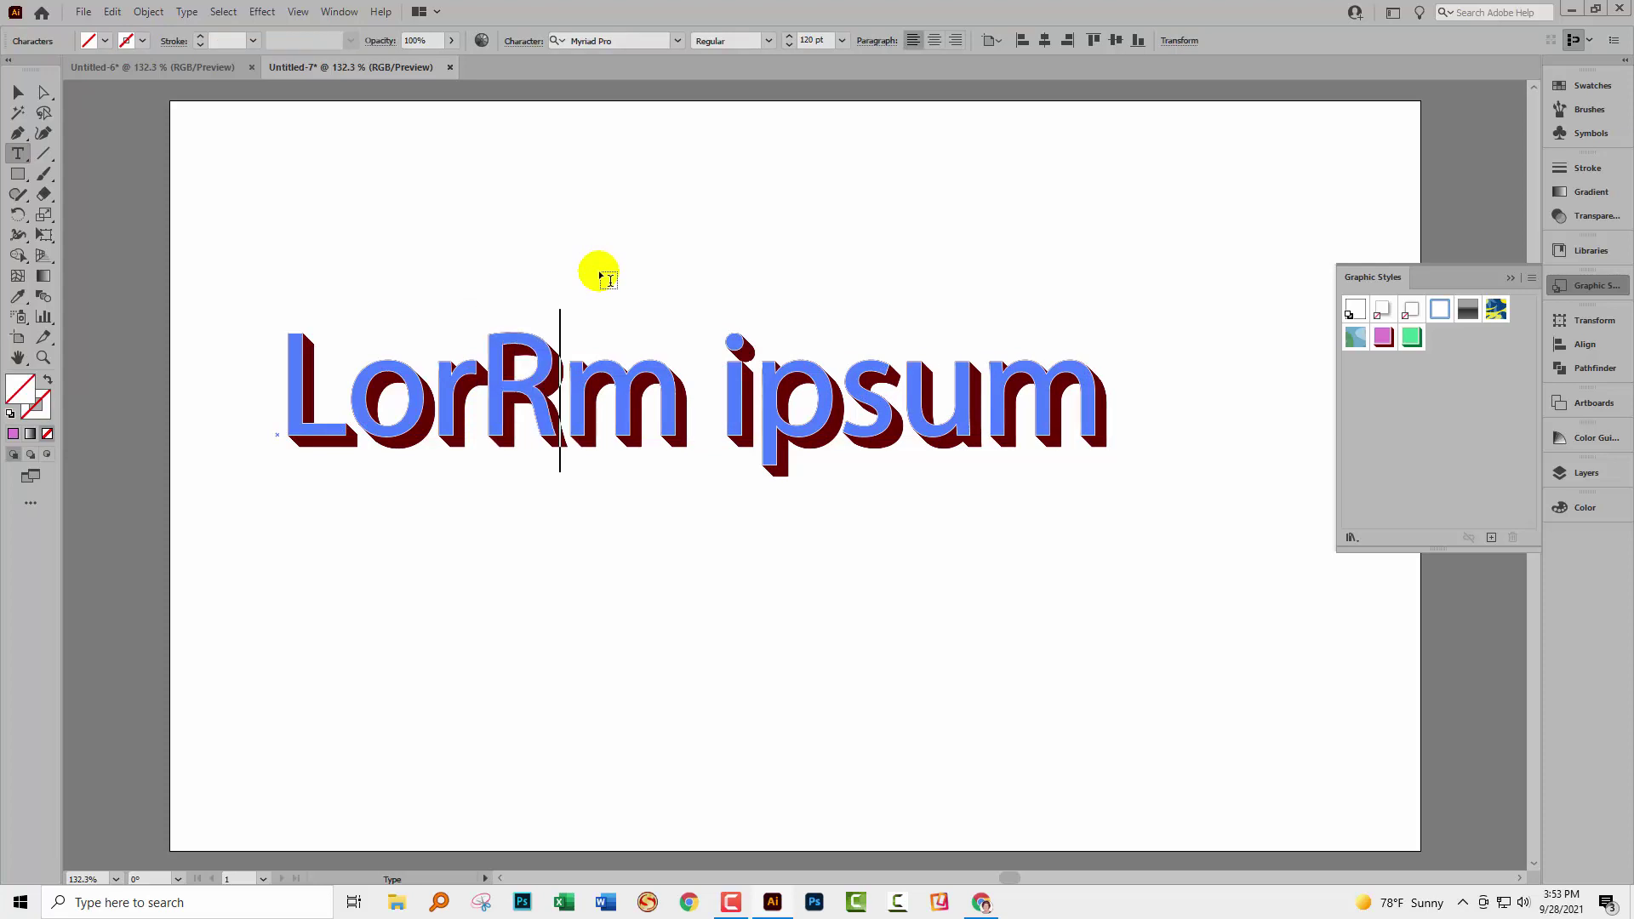
left_click(667, 500, "ctrl")
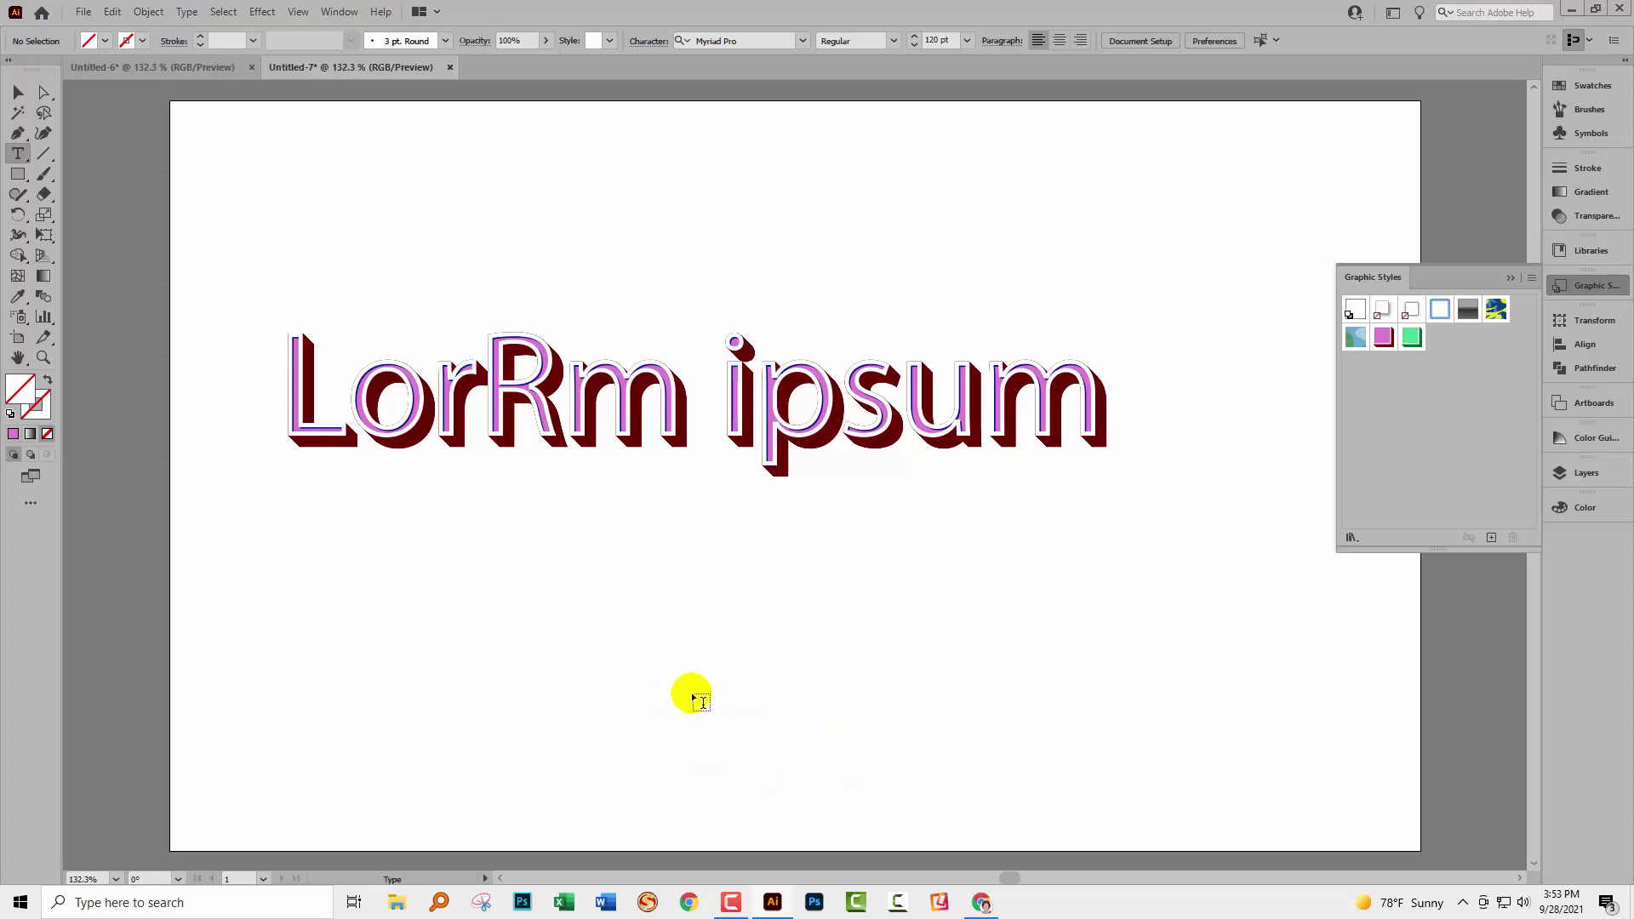
- Return to the Untitled-6 document with the WESTFALIA and #VANLIFE artwork
left_click(202, 68)
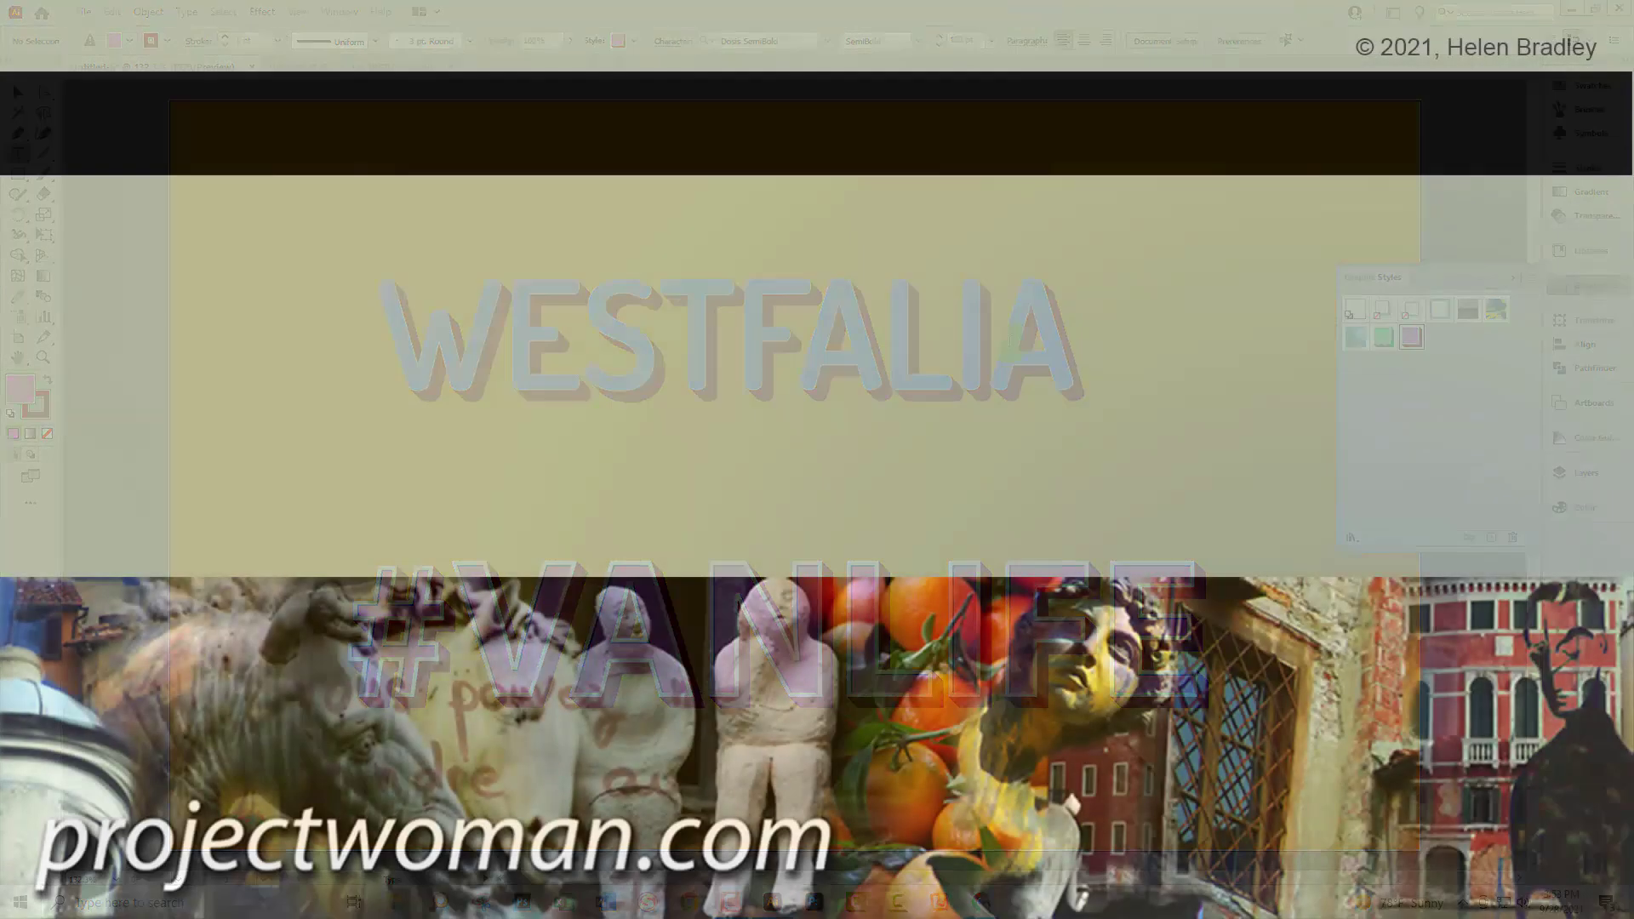